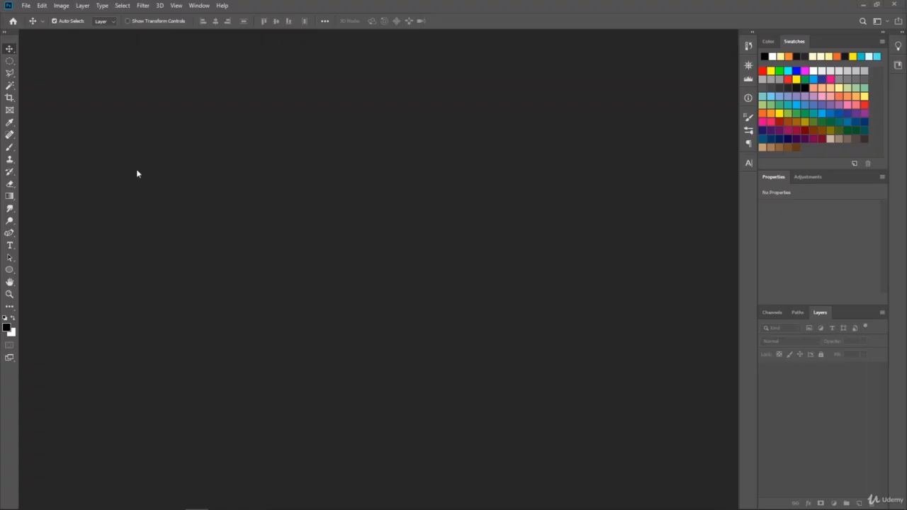
Create a new document 1500 pixels wide and 1500 pixels high at 300 pixels/inch with a white background
click(26, 5)
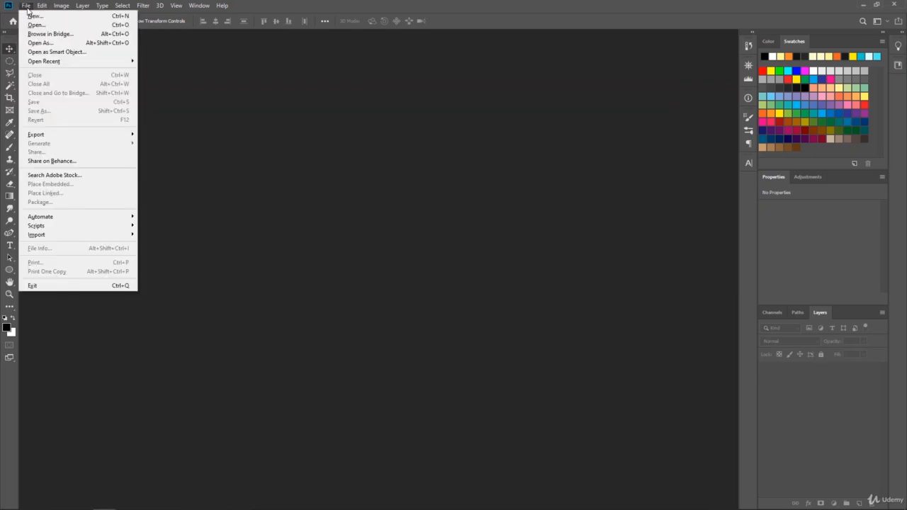
click(32, 15)
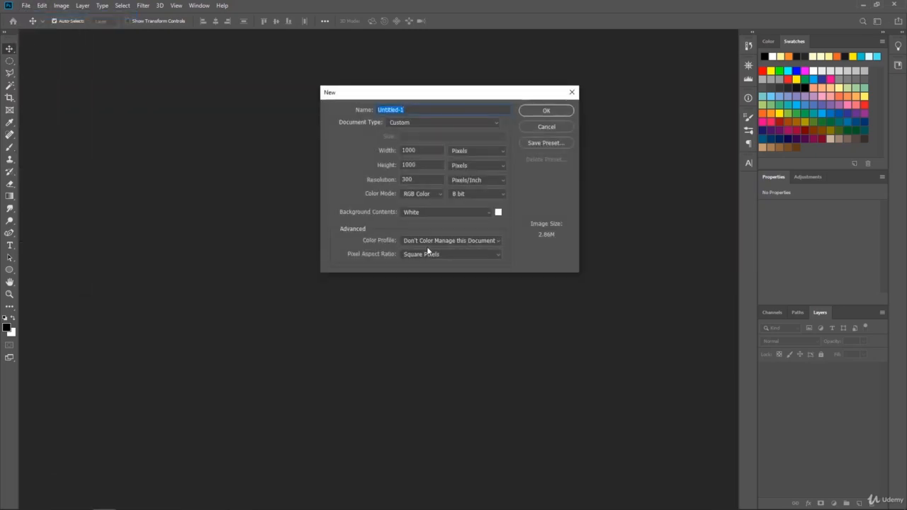
click(408, 151)
key(BackSpace)
text(5)
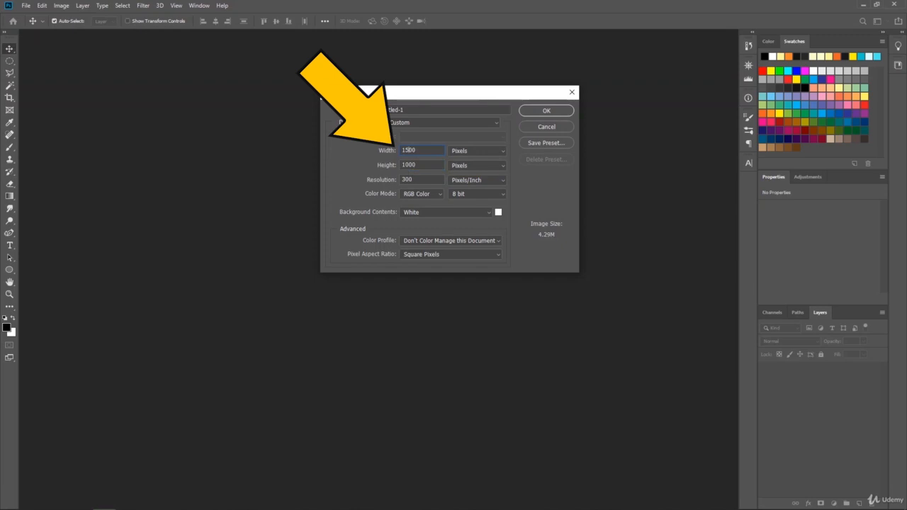
click(405, 165)
key(BackSpace)
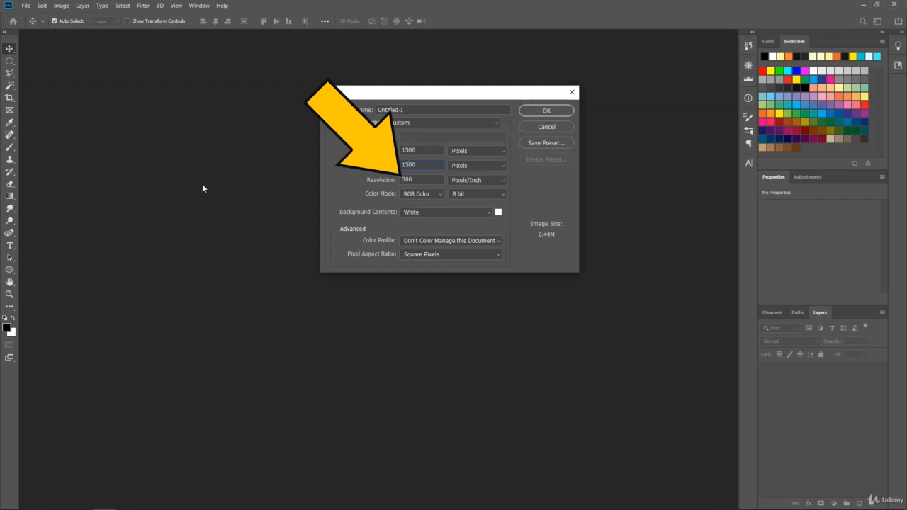
click(546, 111)
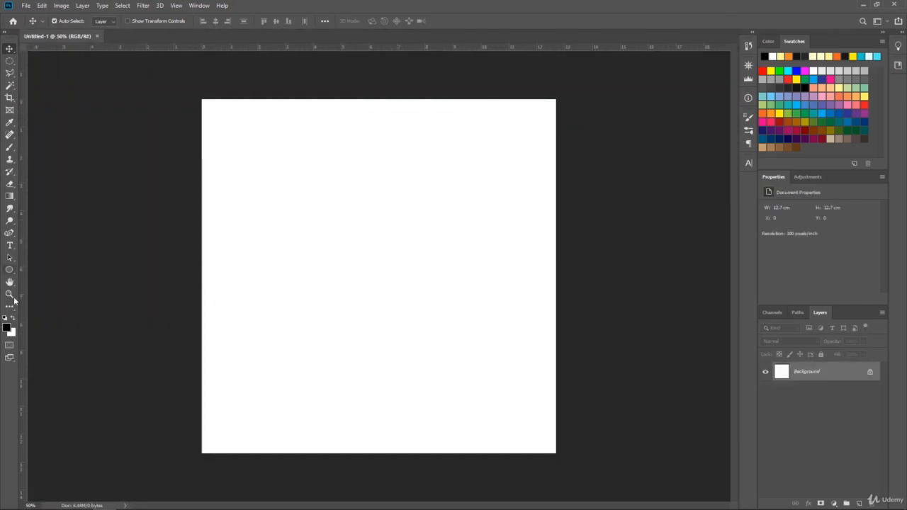
Set the foreground colour to near-black 1a1a1a and fill the Background layer with it using the Paint Bucket
click(7, 326)
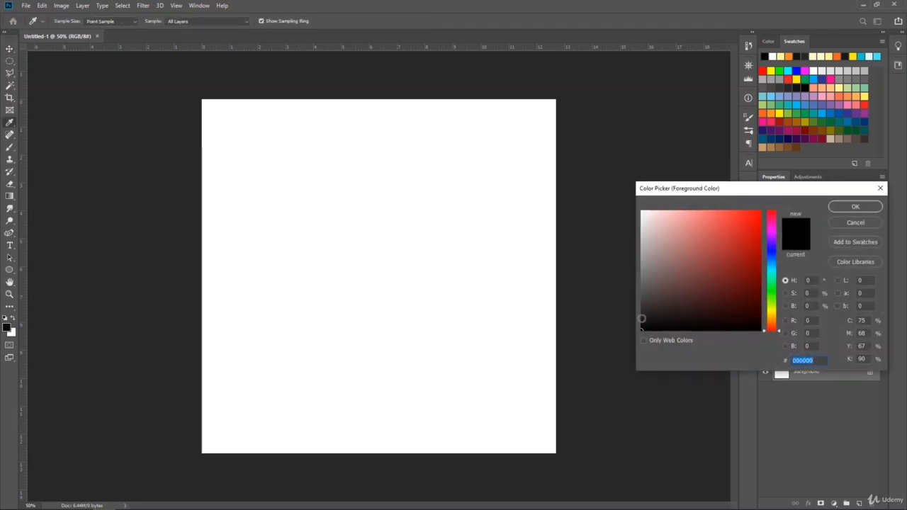
click(642, 319)
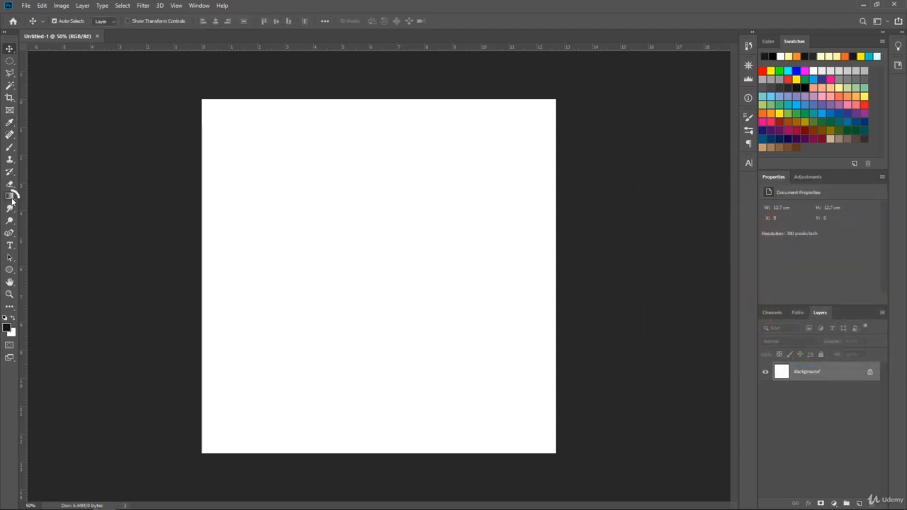
click(9, 196)
click(44, 206)
click(423, 332)
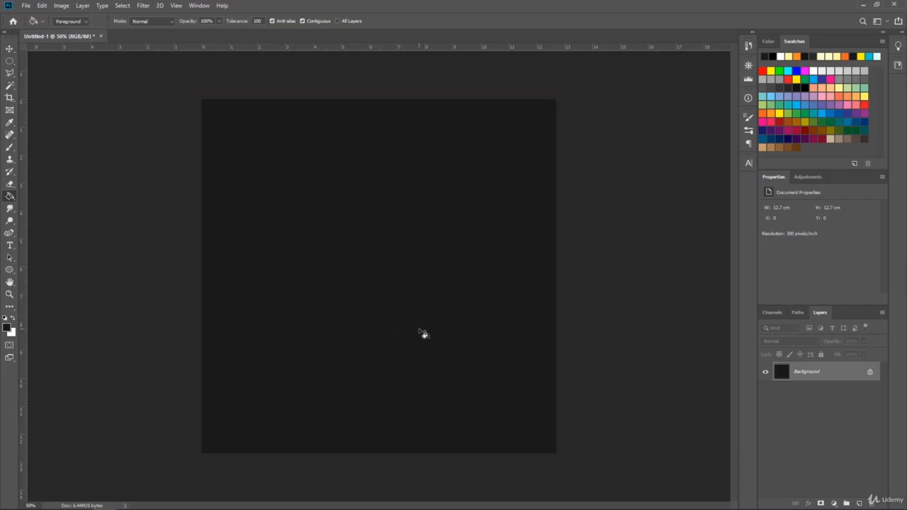
Add a new layer above the Background and set the foreground colour to light grey e5e3e3
click(7, 294)
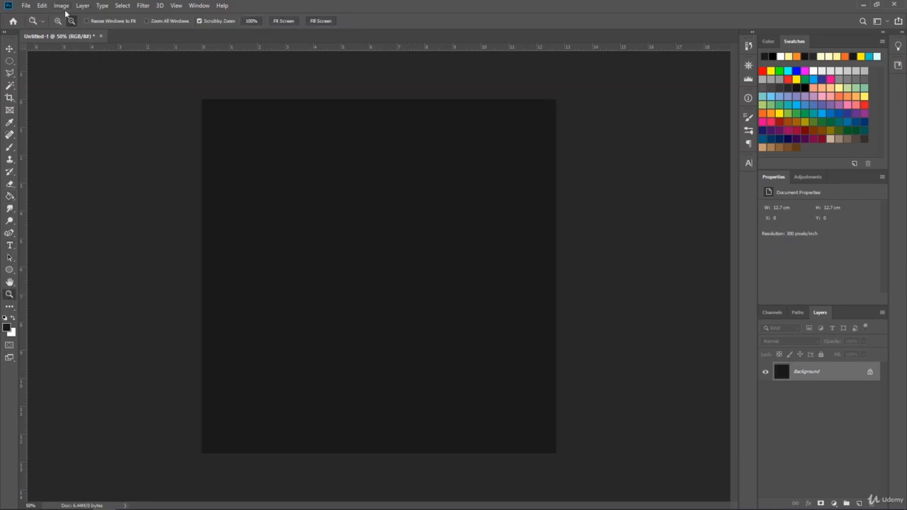
click(381, 284)
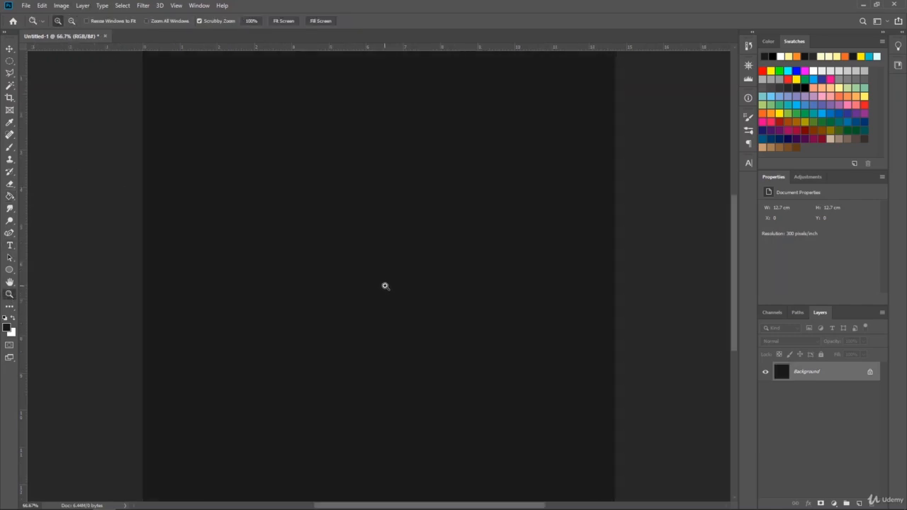
click(859, 503)
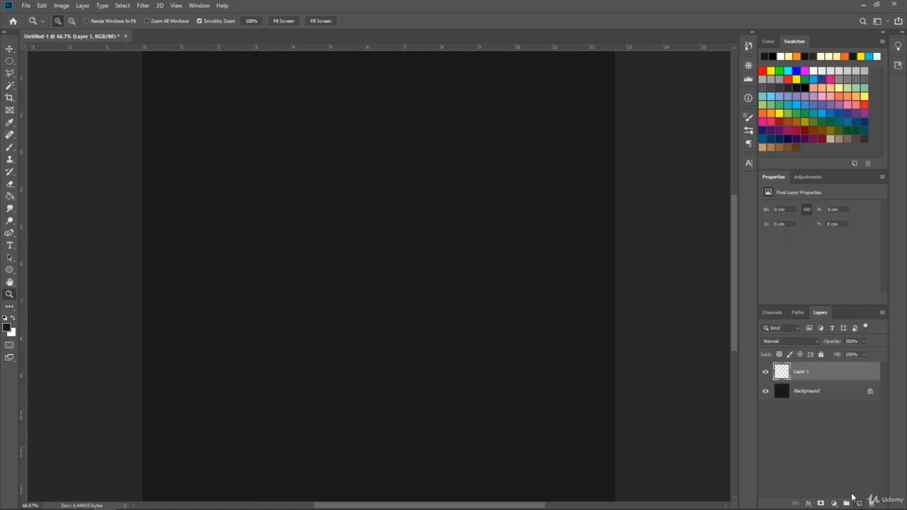
click(12, 319)
click(8, 328)
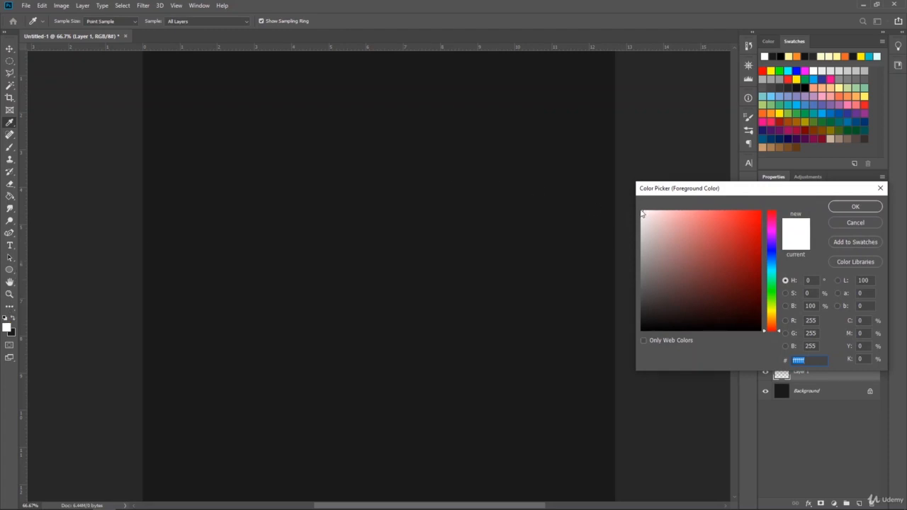
drag(640, 218, 642, 222)
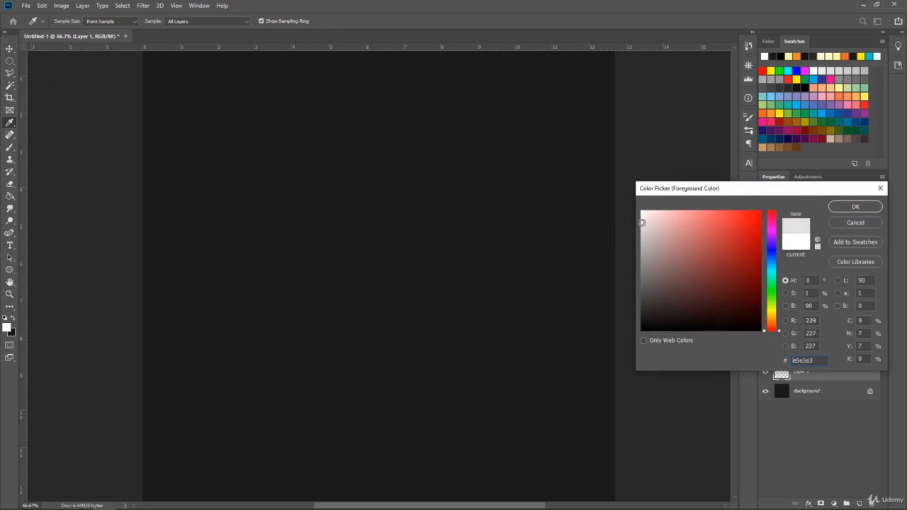
click(856, 206)
key(z)
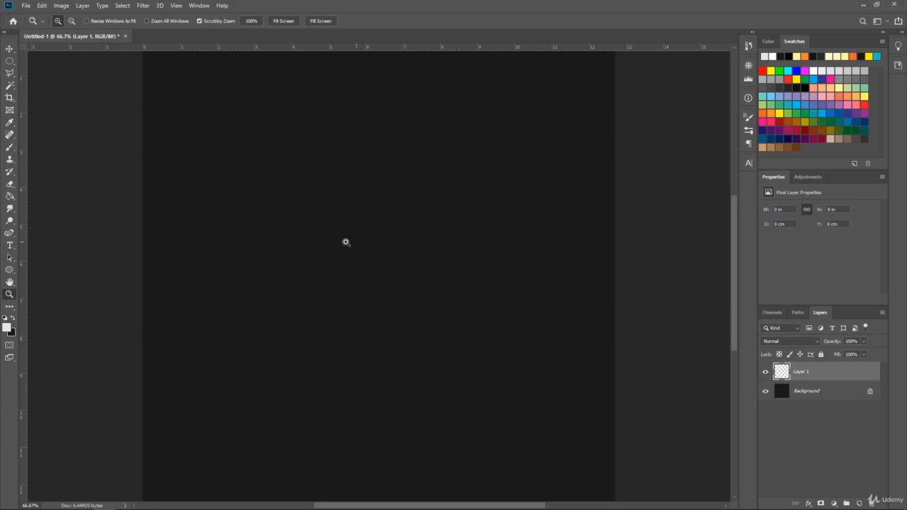
Activate the Brush tool with the hard round tip and enlarge the brush to about 60 px
click(10, 147)
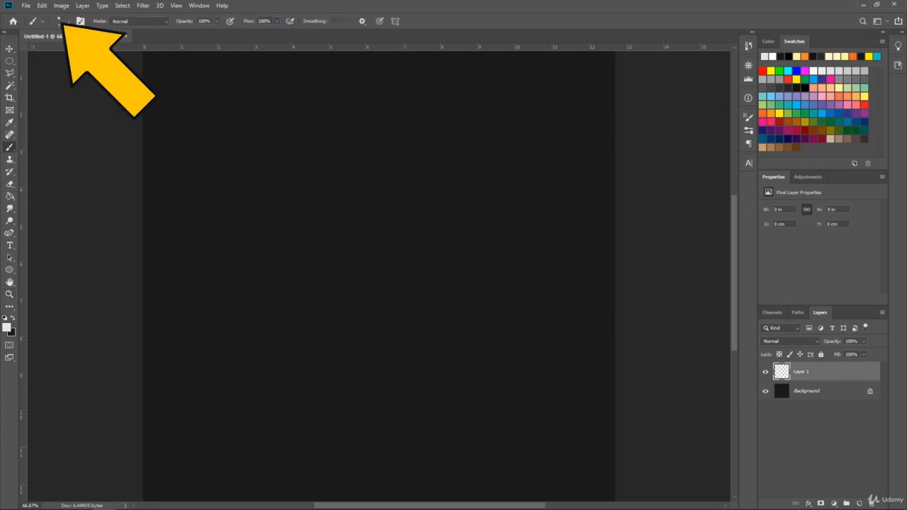
click(63, 23)
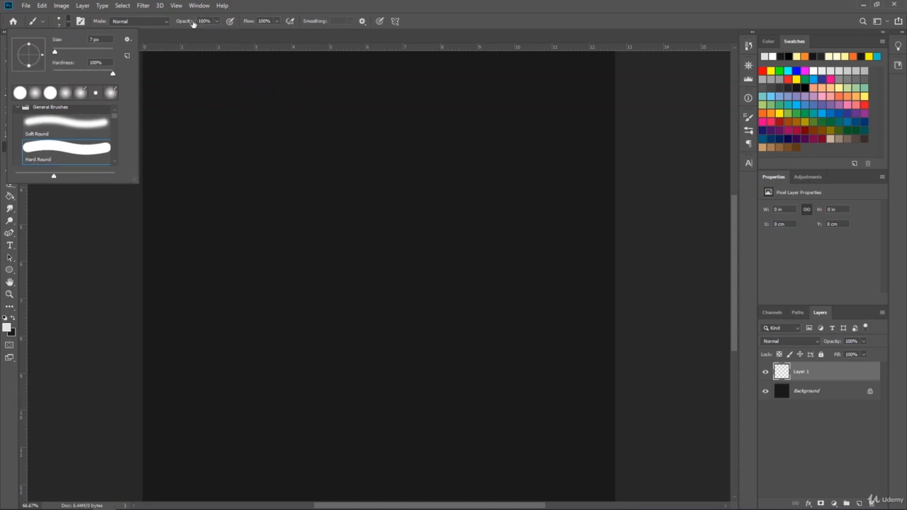
click(36, 22)
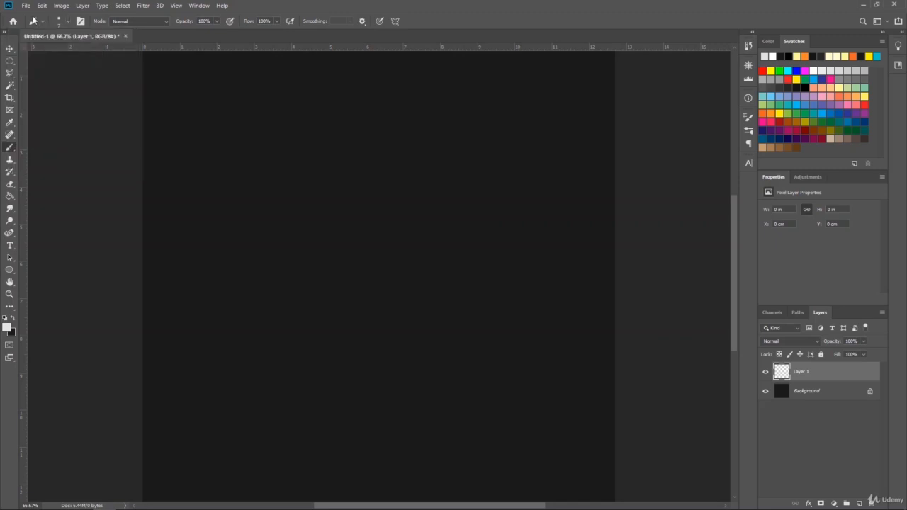
click(524, 34)
key(bracketright)
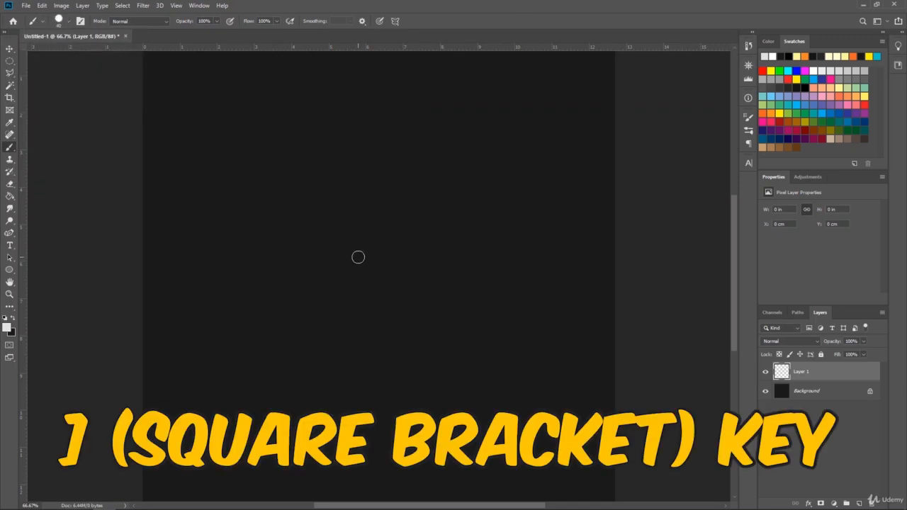
key(bracketright)
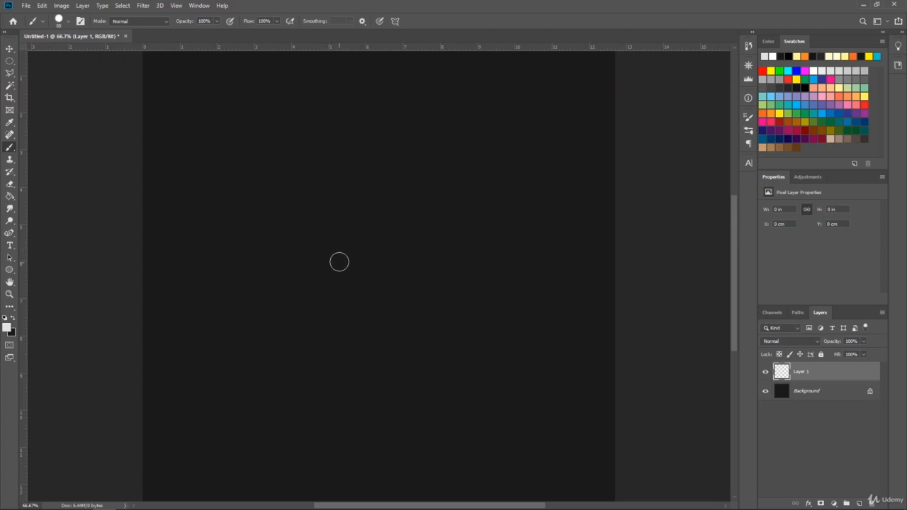
Paint overlapping light grey dots of varying brush sizes near the canvas centre to form a small cloud about 0.6 in wide
click(338, 262)
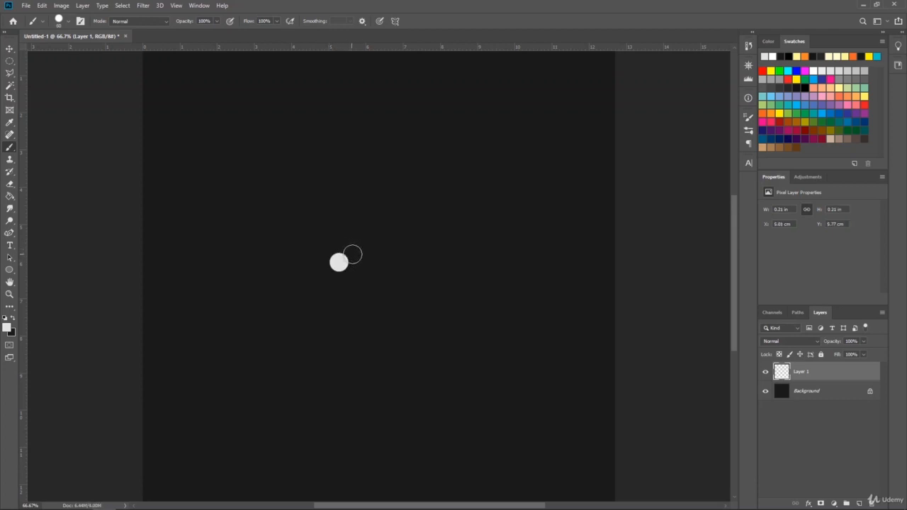
click(349, 254)
click(355, 270)
key(bracketright)
key(bracketright)
key(bracketright)
key(bracketright)
click(369, 259)
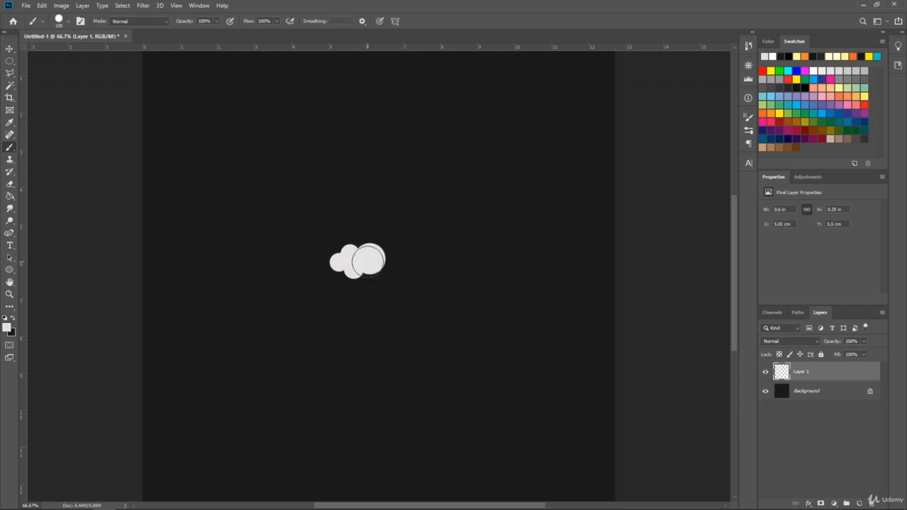
key(bracketleft)
key(bracketleft)
key(bracketleft)
key(bracketleft)
key(bracketleft)
key(bracketleft)
key(bracketleft)
key(bracketleft)
click(364, 273)
Set the foreground colour to white ffffff and add another new layer above the grey cloud
click(13, 318)
click(7, 327)
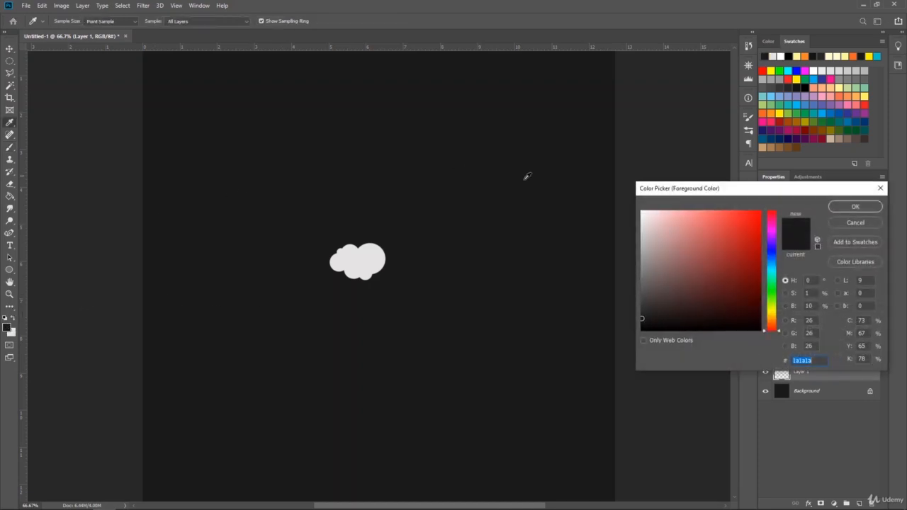
drag(643, 219, 632, 197)
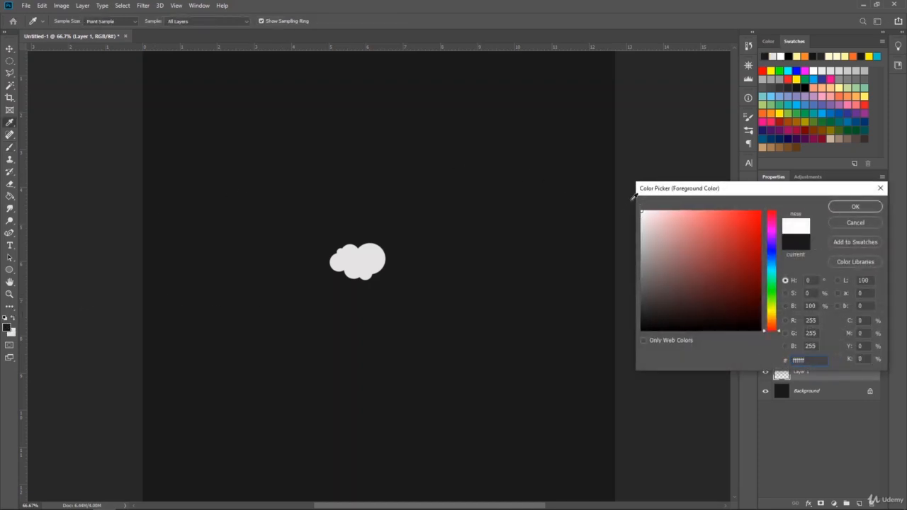
click(855, 206)
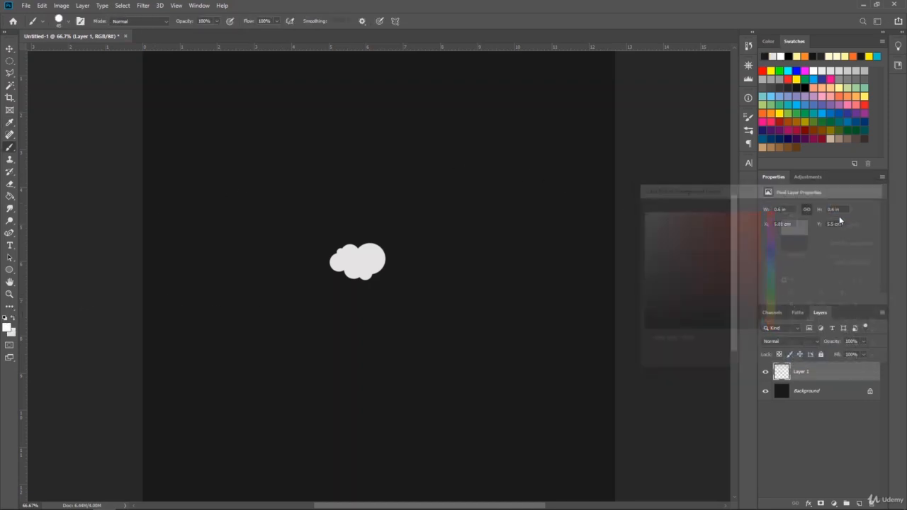
click(859, 503)
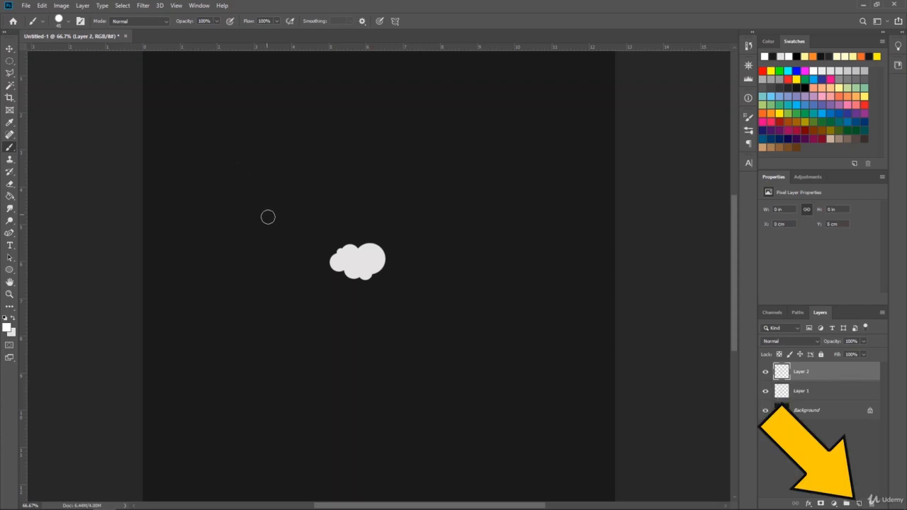
Paint overlapping white dots of varying sizes over the cloud as highlights, leaving a grey rim along the lower edge
click(370, 254)
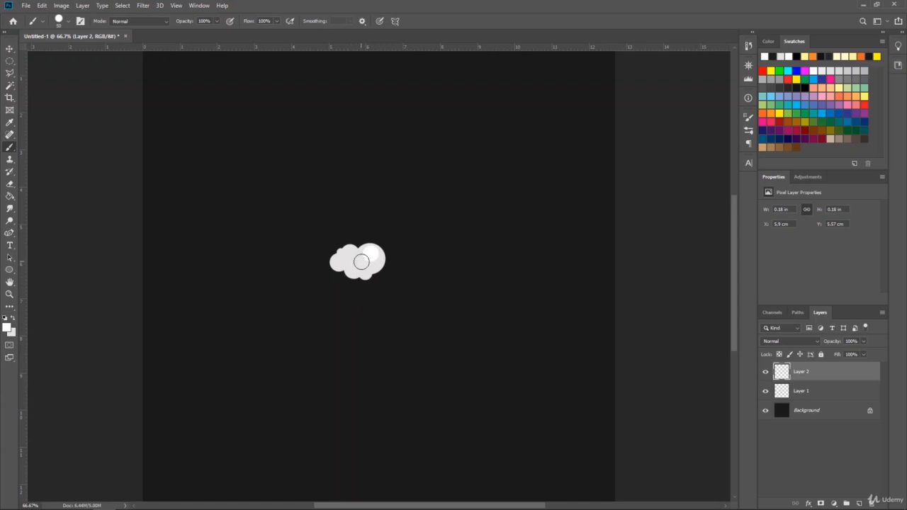
click(356, 263)
click(352, 255)
key(bracketleft)
key(bracketleft)
click(347, 257)
click(354, 273)
key(bracketright)
click(346, 258)
key(bracketleft)
key(bracketleft)
key(bracketleft)
key(bracketleft)
Group the grey cloud layer and the white highlight layer, and name the group "frame 1"
shift+click(809, 394)
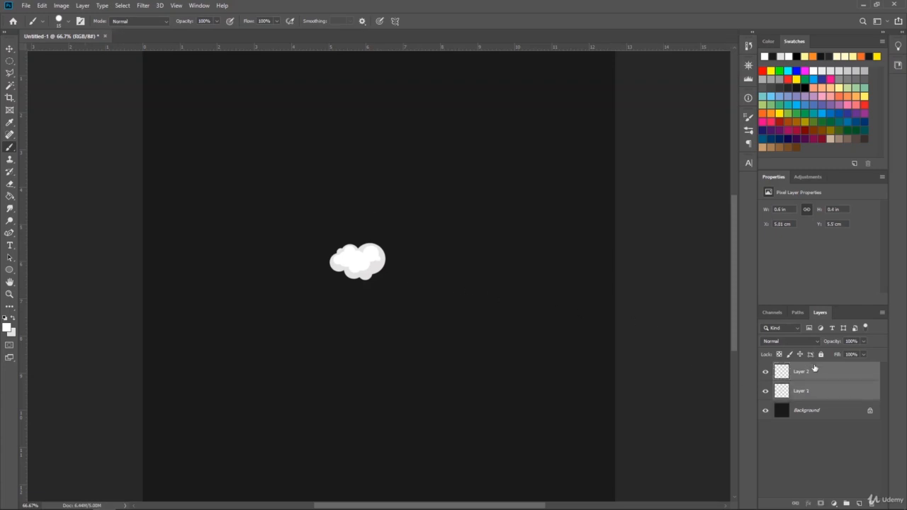
click(845, 504)
double_click(804, 367)
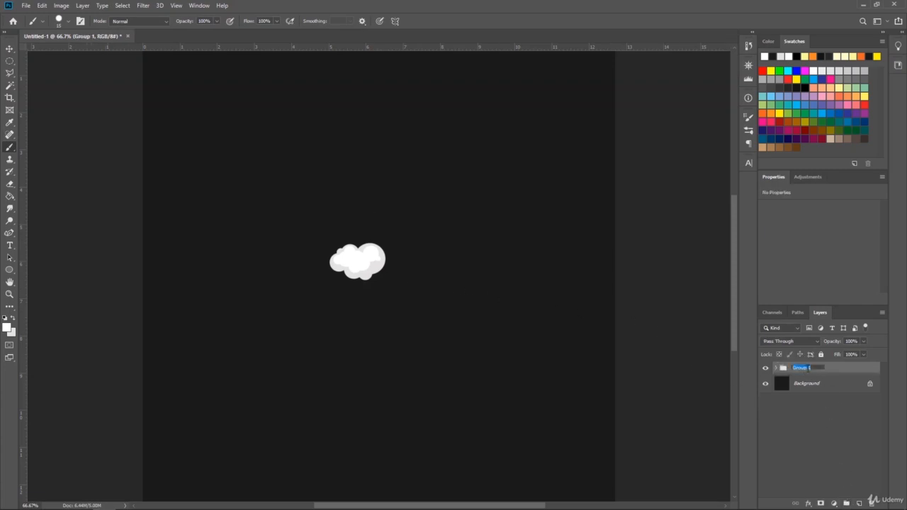
text(Frame 1)
key(Return)
Select both cloud layers inside the frame 1 group and move the cloud to the centre of the canvas
click(776, 368)
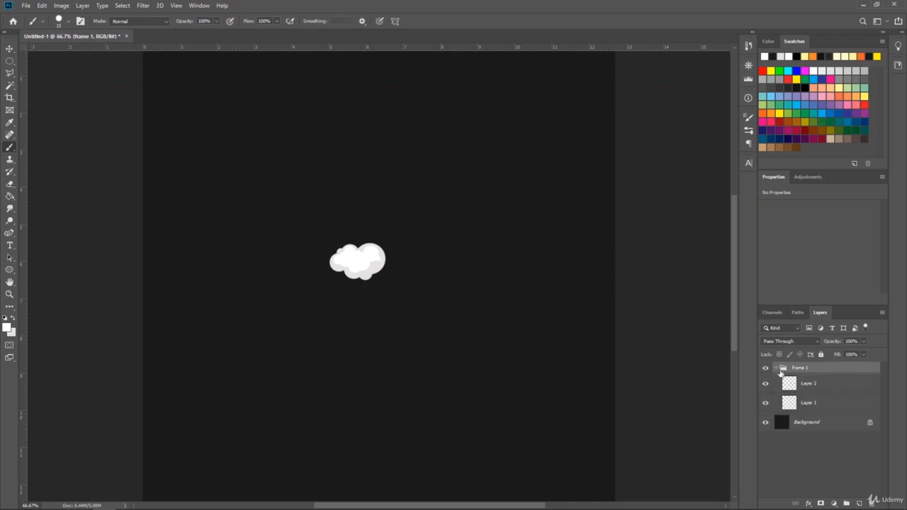
click(814, 404)
shift+click(814, 384)
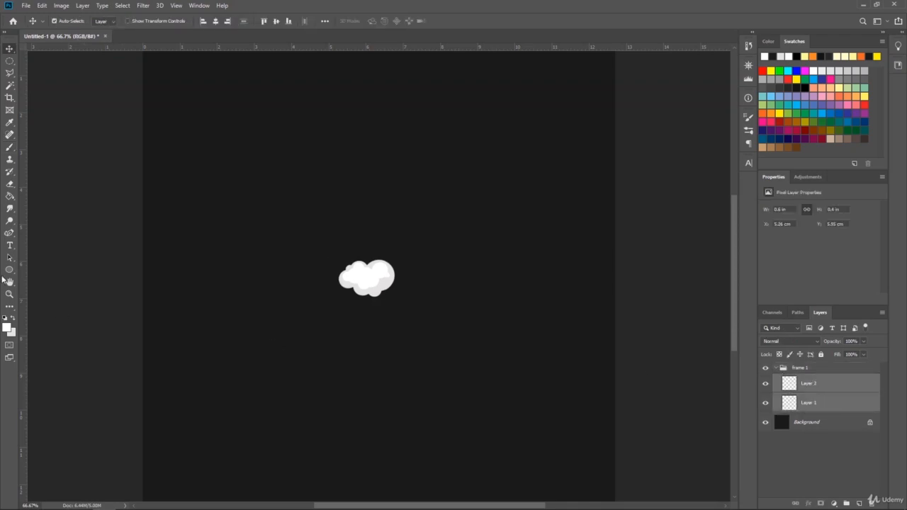
click(9, 294)
click(71, 20)
click(392, 297)
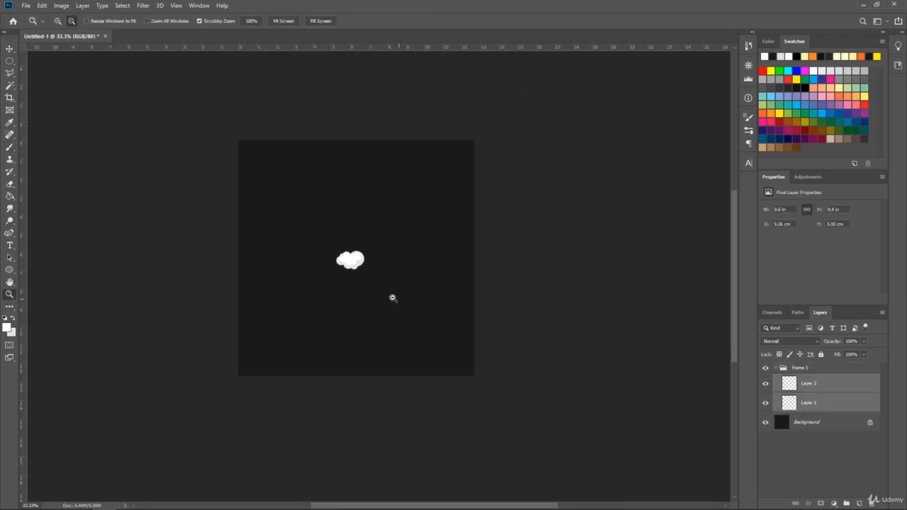
key(v)
mouse_move(352, 261)
mouse_down()
mouse_move(366, 264)
mouse_move(358, 263)
mouse_up()
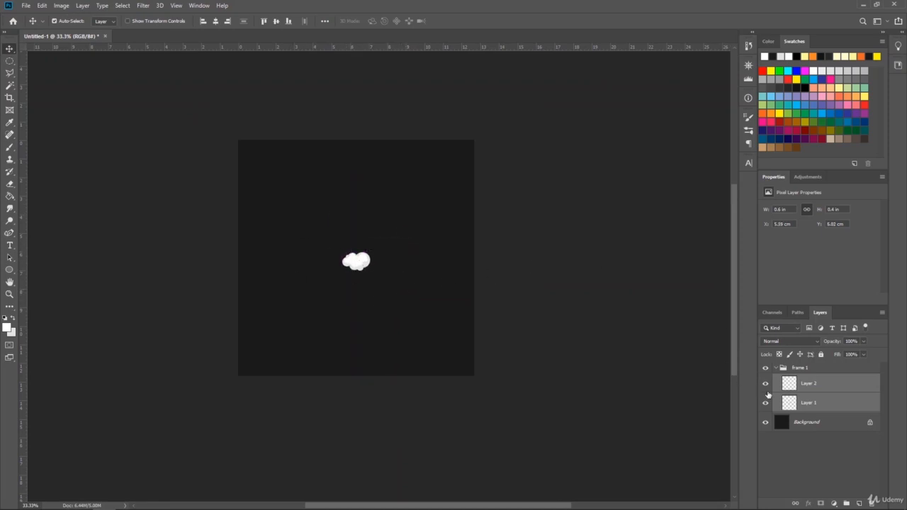
Hide the Background layer and stamp the visible cloud into a new merged layer above the frame 1 group
click(776, 368)
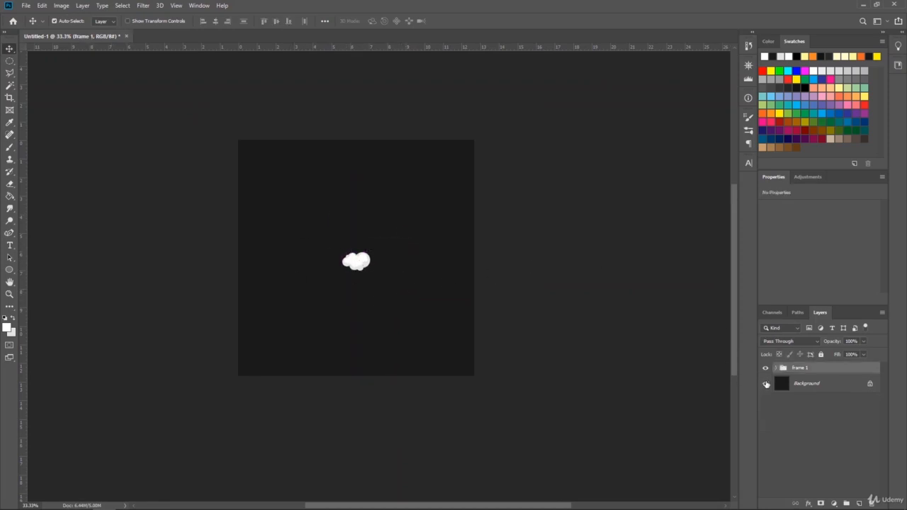
click(766, 383)
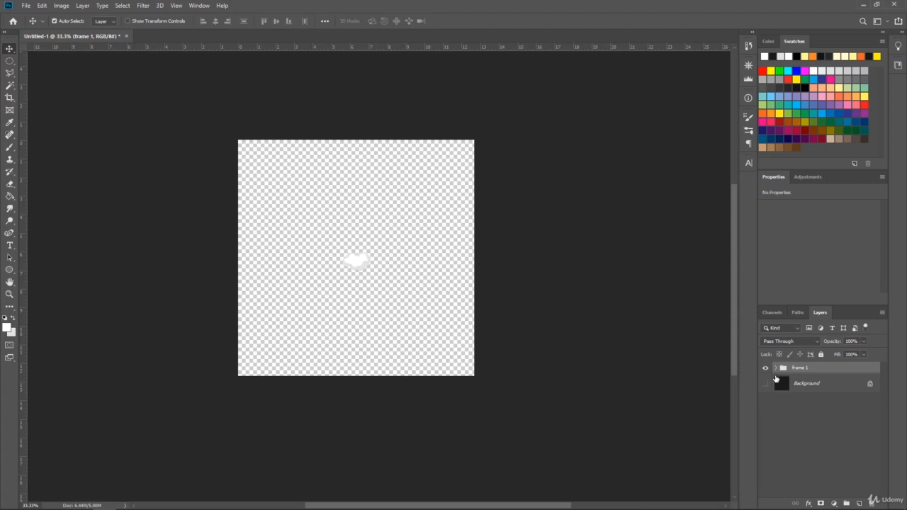
key(ctrl+shift+alt+e)
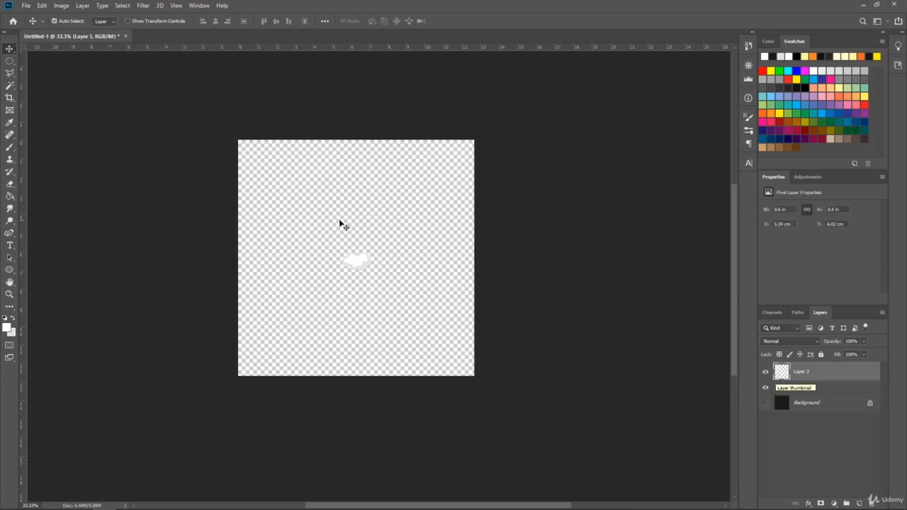
Name the merged cloud layer "frame 1", show the Background layer again and hide the frame 1 group
double_click(806, 371)
text(frame 1)
key(Return)
click(765, 402)
click(765, 387)
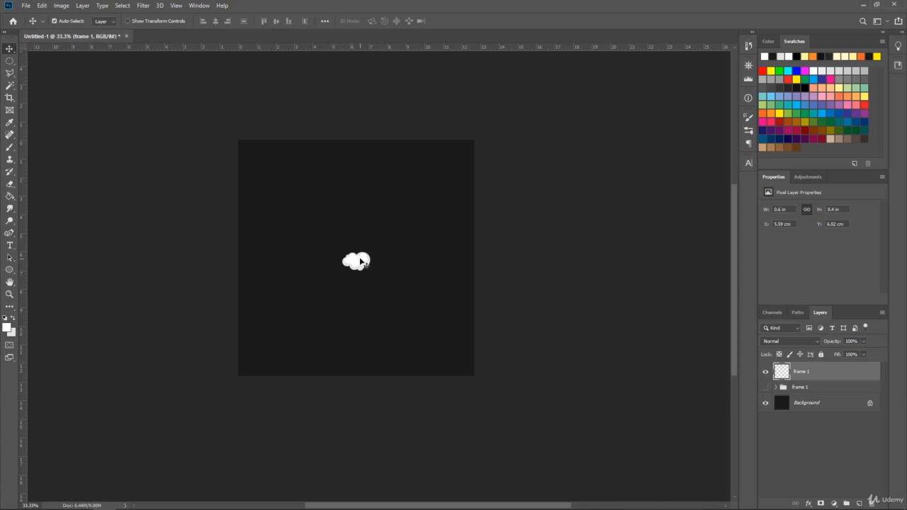
Add a new layer above frame 1 and paint large overlapping light grey dots that cover the first cloud
click(10, 294)
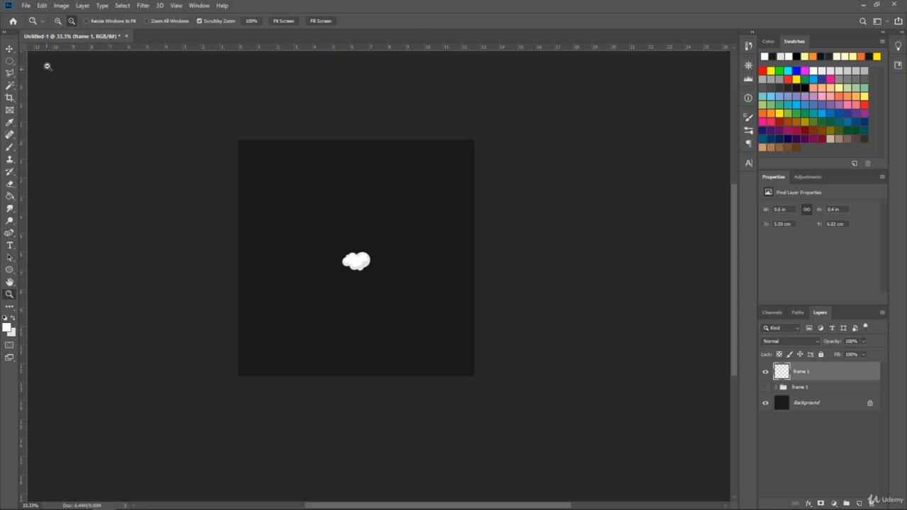
drag(362, 265, 378, 282)
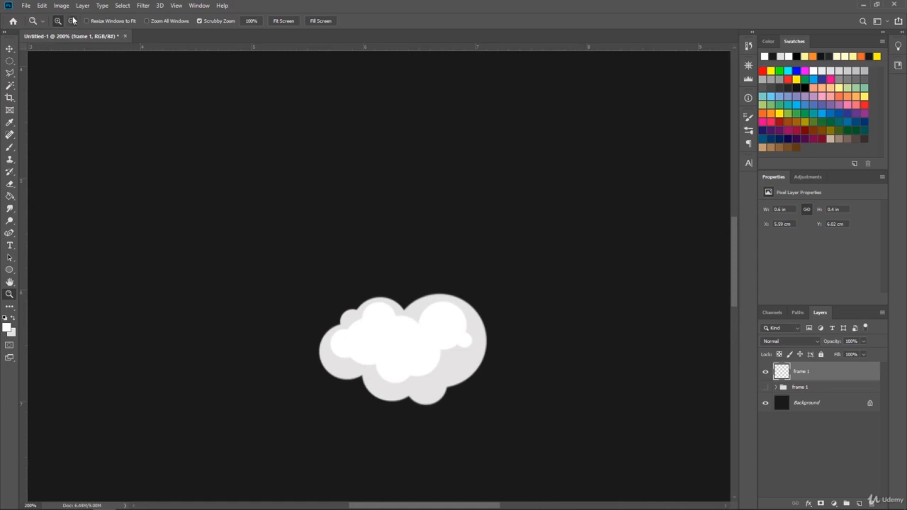
click(72, 20)
click(375, 300)
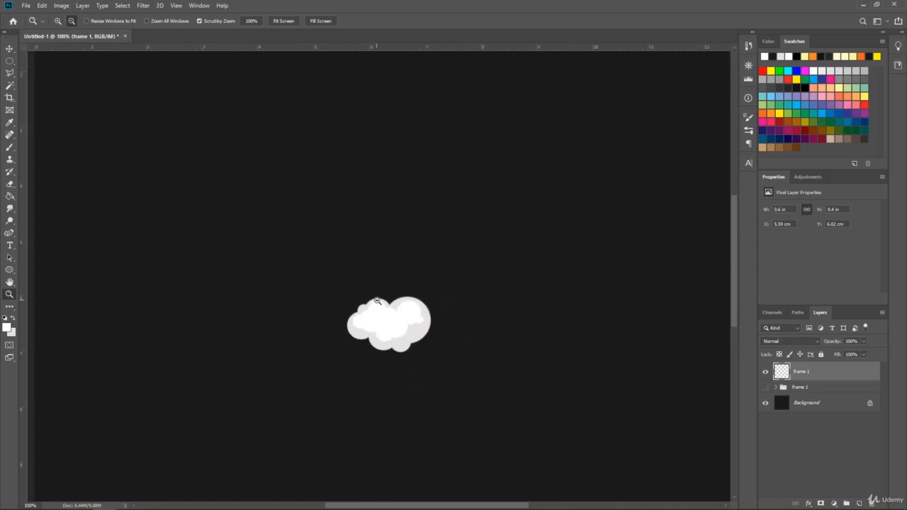
click(378, 304)
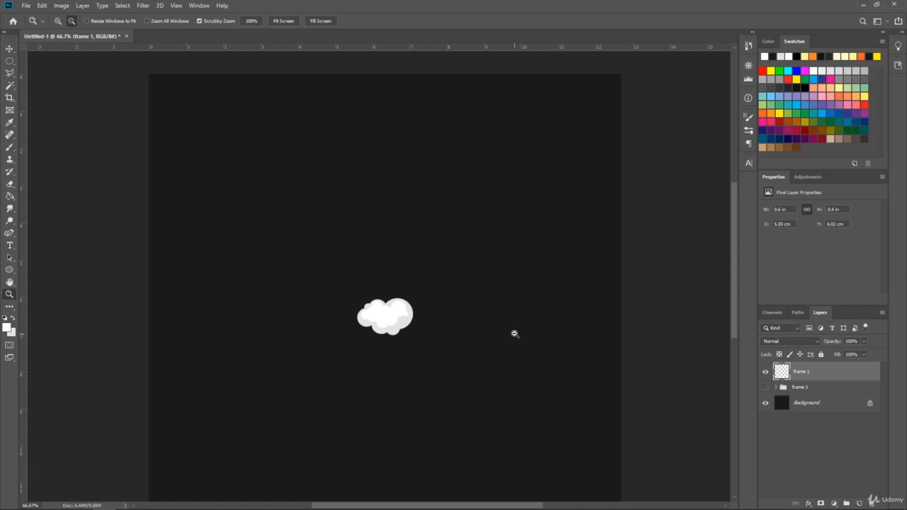
click(14, 318)
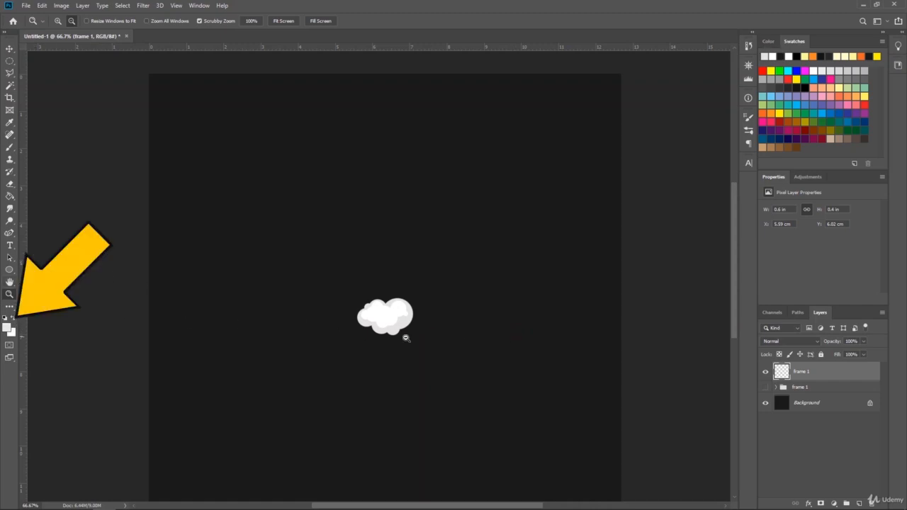
click(857, 503)
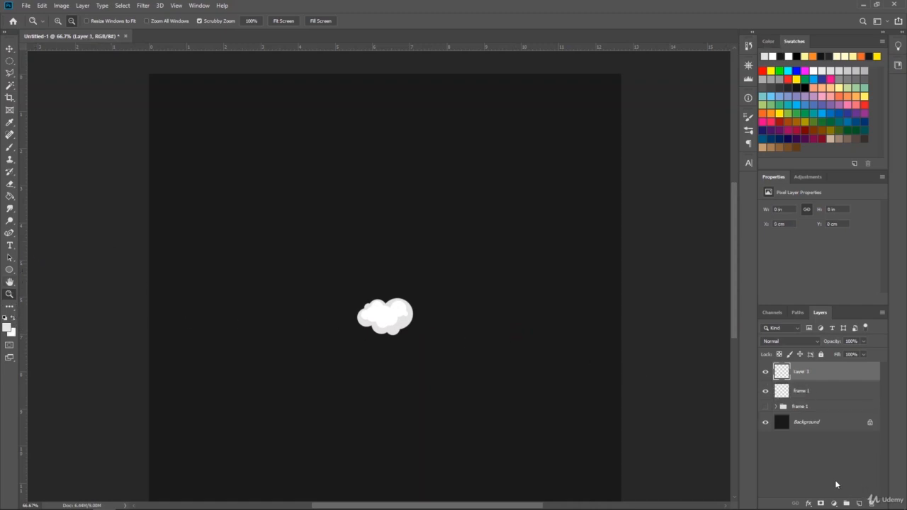
click(10, 147)
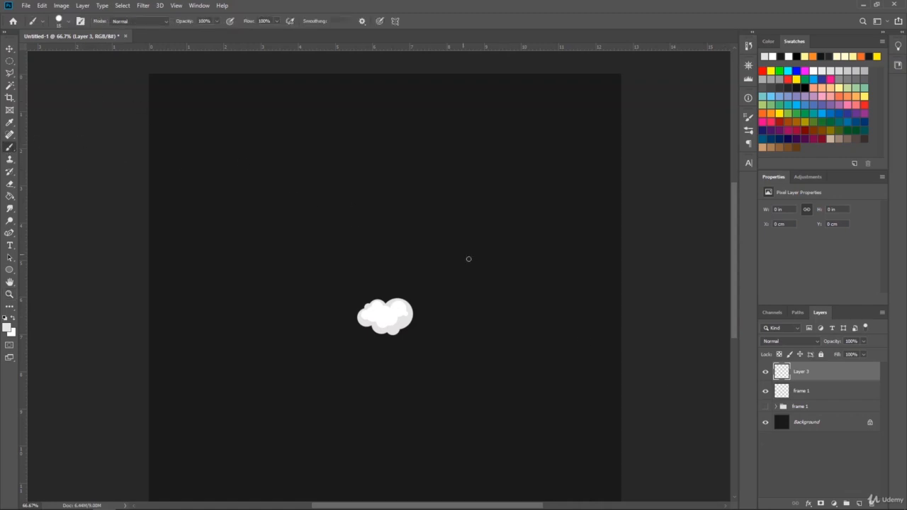
key(bracketright)
key(bracketright)
key(bracketright)
key(bracketright)
key(bracketright)
click(411, 298)
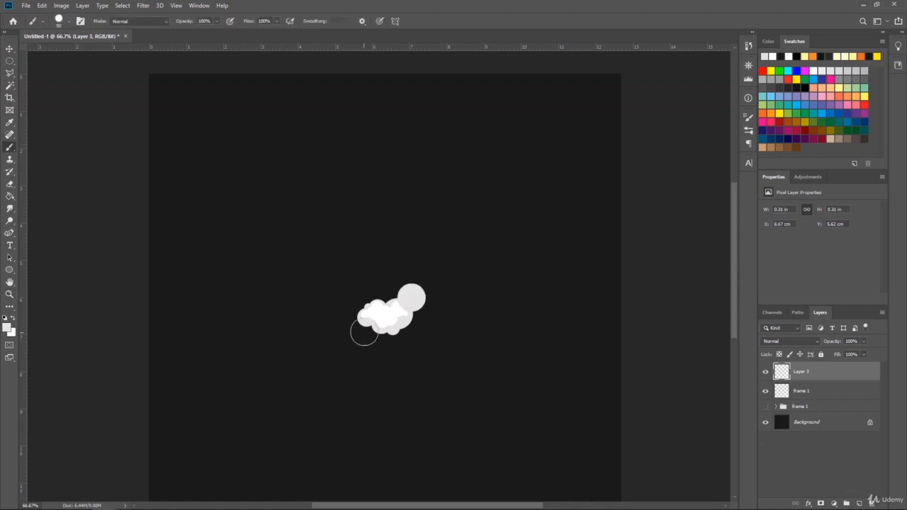
click(390, 306)
key(bracketright)
key(bracketright)
key(bracketright)
key(bracketleft)
key(bracketleft)
click(365, 303)
click(410, 316)
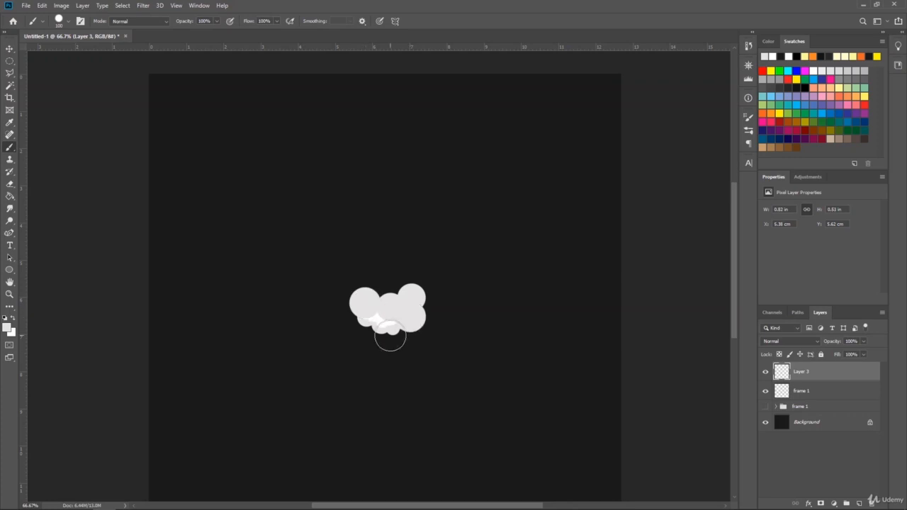
click(390, 335)
key(bracketleft)
key(bracketleft)
key(bracketleft)
click(402, 331)
key(bracketright)
key(bracketright)
key(bracketright)
click(373, 323)
Extend the grey cloud to the right and add smaller grey dots along its edges for a bumpy outline
key(bracketleft)
key(bracketleft)
key(bracketleft)
key(bracketleft)
key(bracketleft)
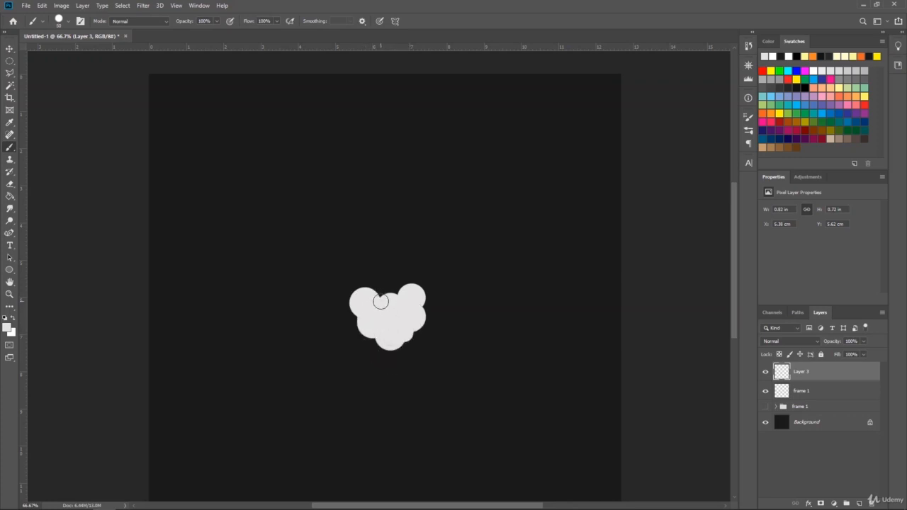
click(381, 301)
click(396, 291)
click(357, 328)
key(bracketright)
key(bracketright)
key(bracketright)
click(374, 337)
key(bracketleft)
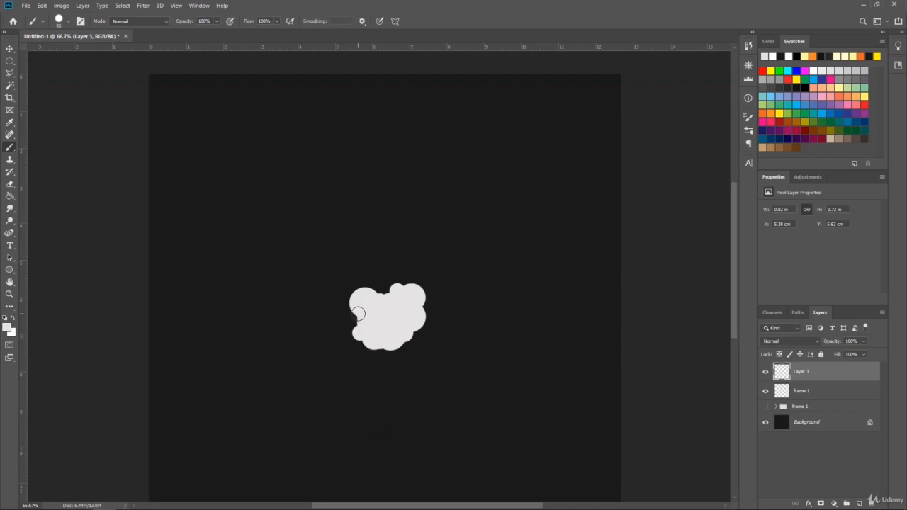
click(351, 299)
key(bracketright)
click(418, 290)
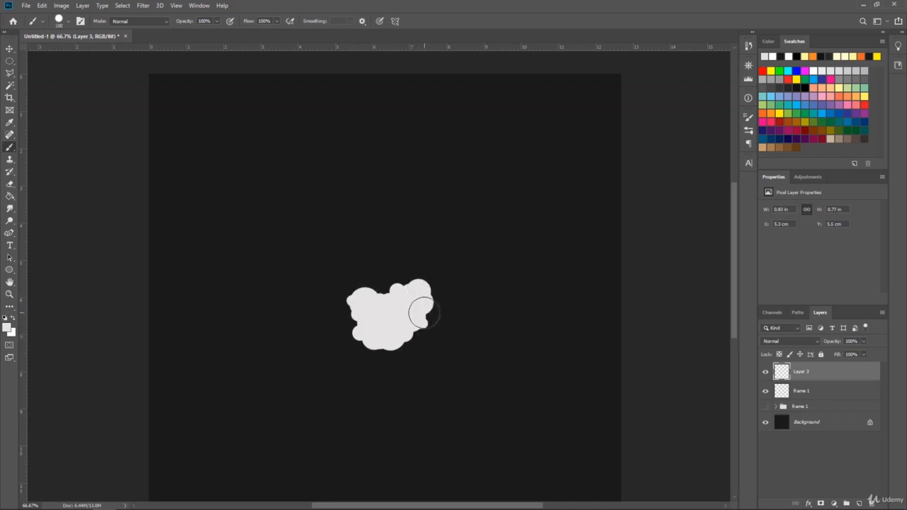
key(bracketright)
click(425, 302)
click(416, 326)
key(bracketleft)
key(bracketleft)
key(bracketleft)
key(bracketleft)
key(bracketleft)
key(bracketleft)
click(442, 317)
click(406, 342)
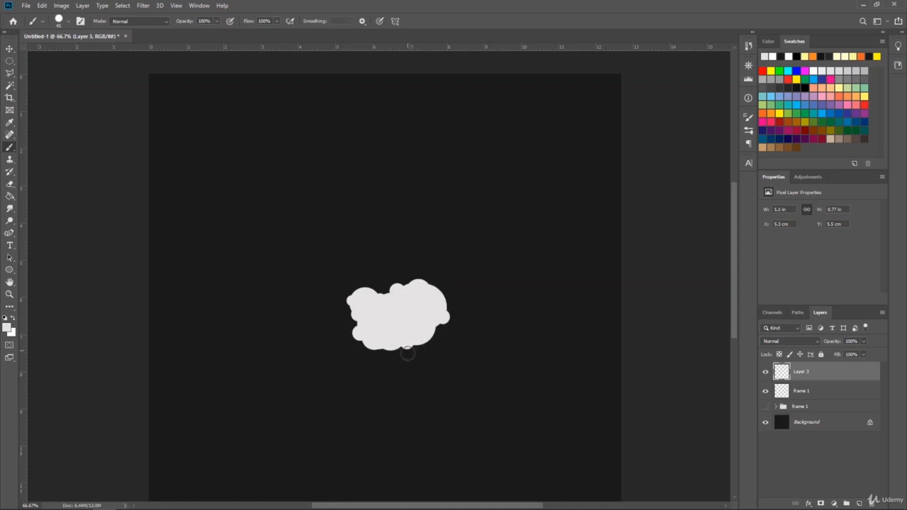
key(bracketright)
key(bracketright)
click(437, 289)
click(410, 346)
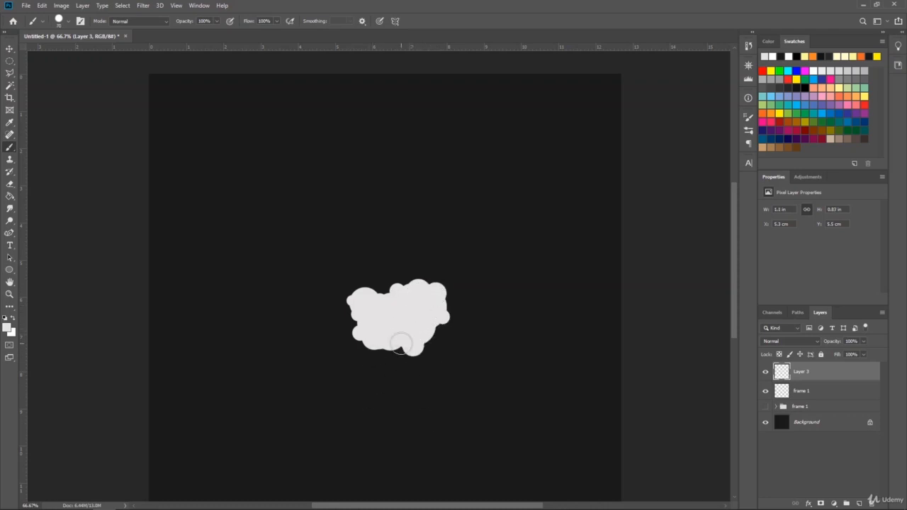
Move the grey cloud slightly left to centre it on the canvas and compare it with the frame 1 cloud underneath
click(9, 49)
mouse_move(397, 299)
mouse_down()
mouse_move(385, 310)
mouse_move(405, 308)
mouse_move(398, 330)
mouse_move(396, 304)
mouse_move(398, 313)
mouse_up()
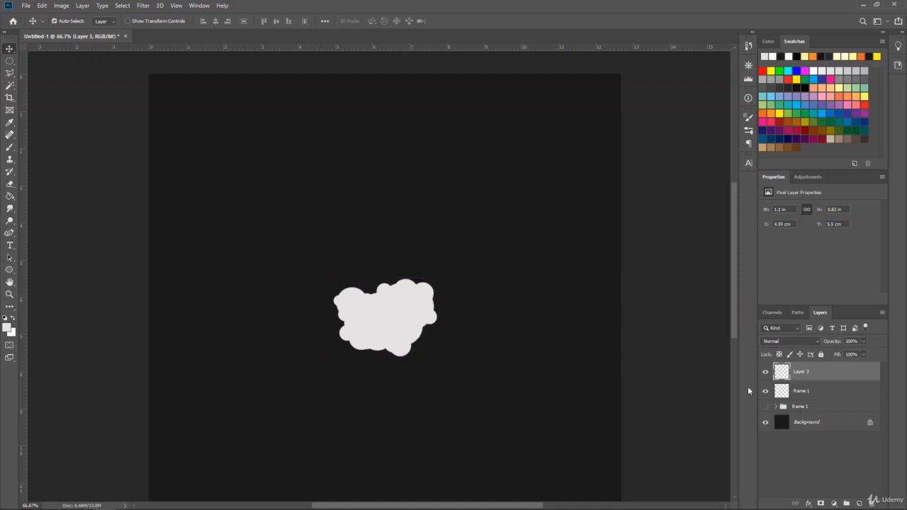
click(766, 372)
click(765, 374)
Add another layer and paint white highlight dots over the second cloud, leaving grey rims and small white spots along the lower edge
click(859, 503)
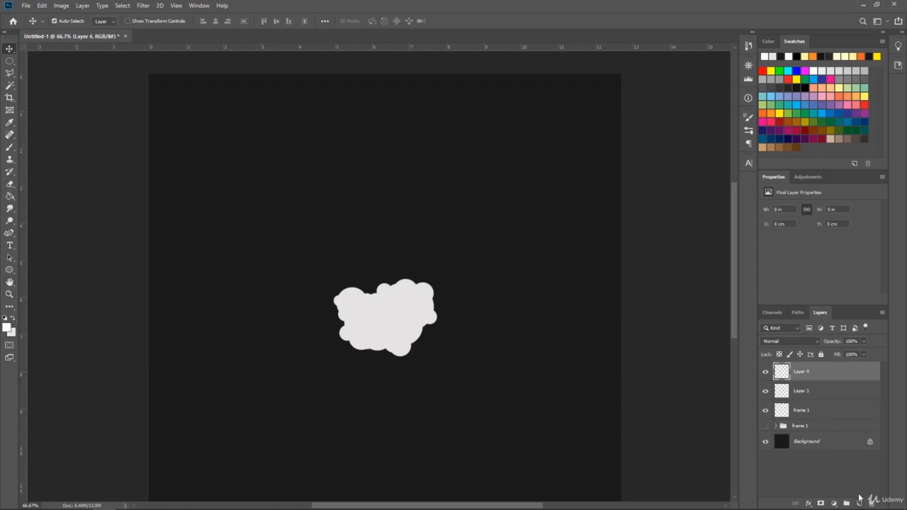
key(b)
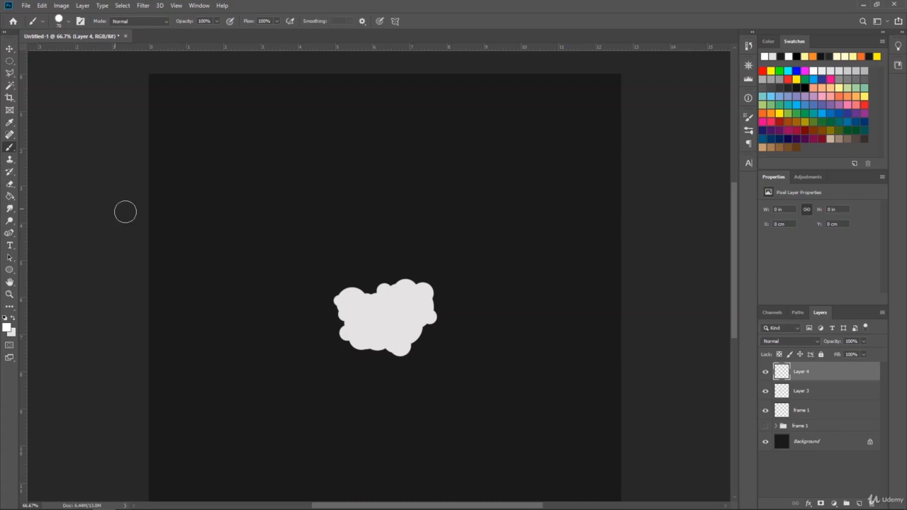
mouse_move(403, 295)
mouse_down()
mouse_move(357, 311)
mouse_move(352, 300)
mouse_move(360, 311)
mouse_move(343, 301)
mouse_move(388, 313)
mouse_move(406, 310)
mouse_move(422, 293)
mouse_move(410, 319)
mouse_move(382, 323)
mouse_move(395, 328)
mouse_move(414, 313)
mouse_up()
key(bracketleft)
key(bracketleft)
key(bracketleft)
key(bracketleft)
key(bracketleft)
key(bracketleft)
key(bracketleft)
key(bracketleft)
click(422, 292)
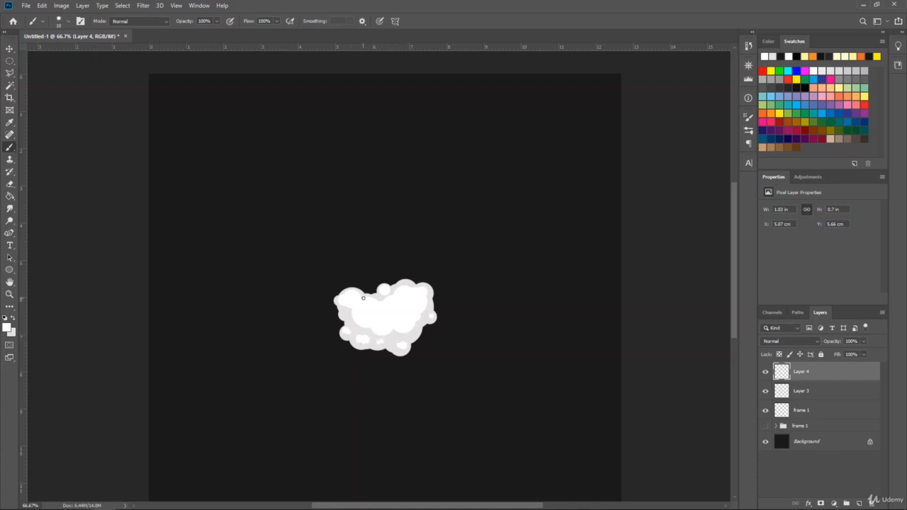
click(386, 291)
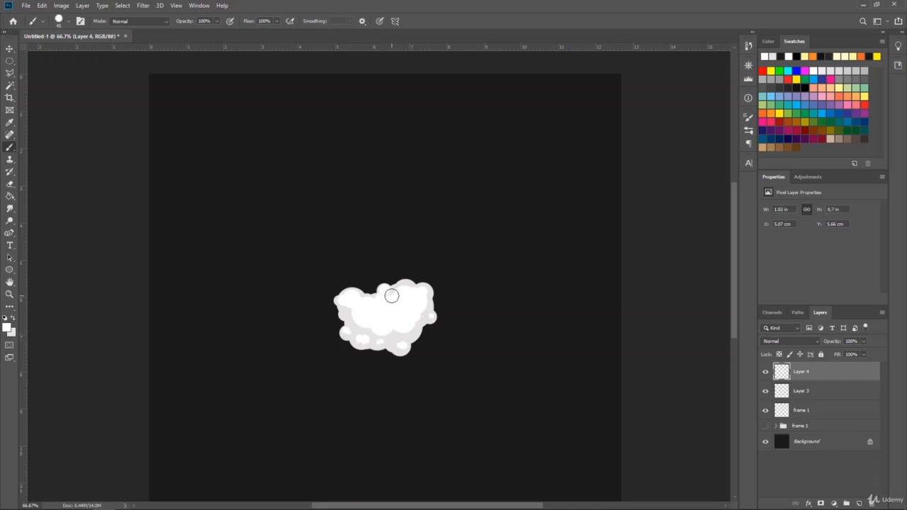
click(399, 354)
Group the second cloud's grey and white layers, Layer 3 and Layer 4, and name the group "frame 2"
click(814, 393)
shift+click(829, 373)
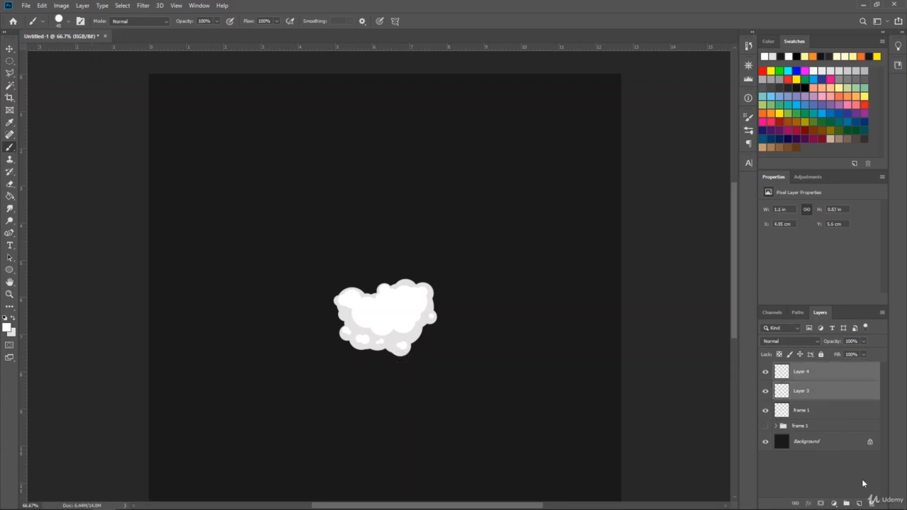
click(846, 502)
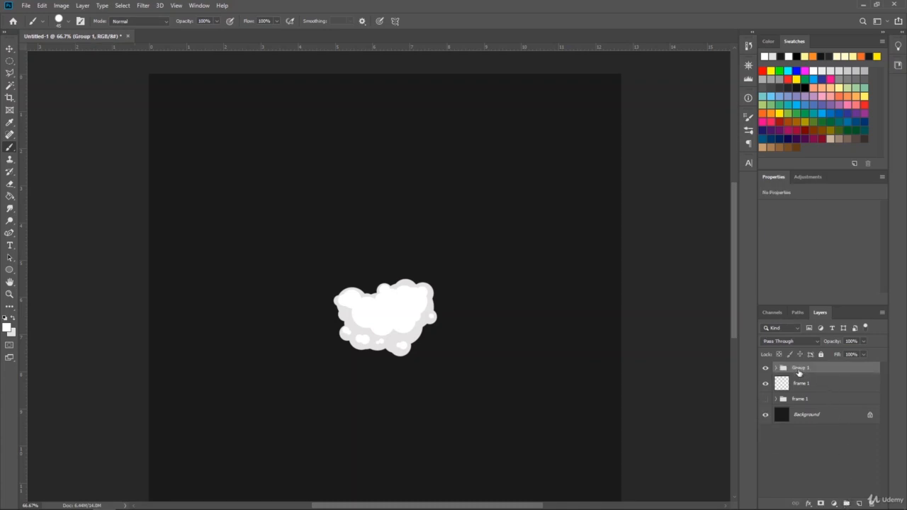
double_click(799, 368)
Expand the frame 2 group and add small white dots on Layer 4 along the cloud's left side
click(785, 371)
click(777, 370)
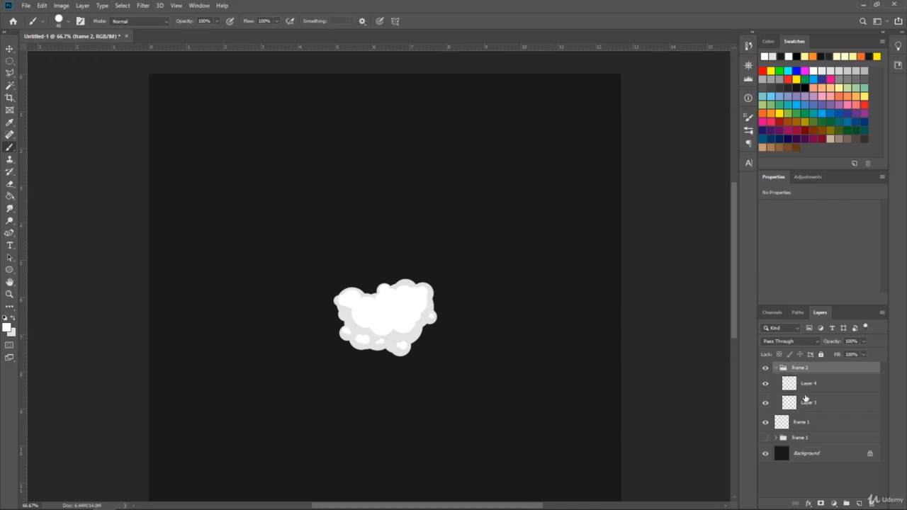
click(807, 387)
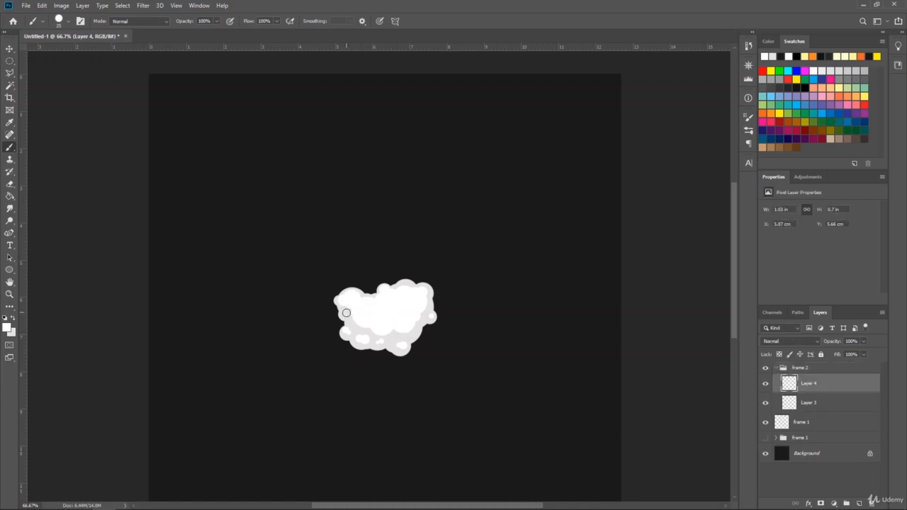
click(832, 402)
Hide the frame 1 layer and the Background, and stamp the visible cloud into a new merged layer above the frame 2 group
click(816, 369)
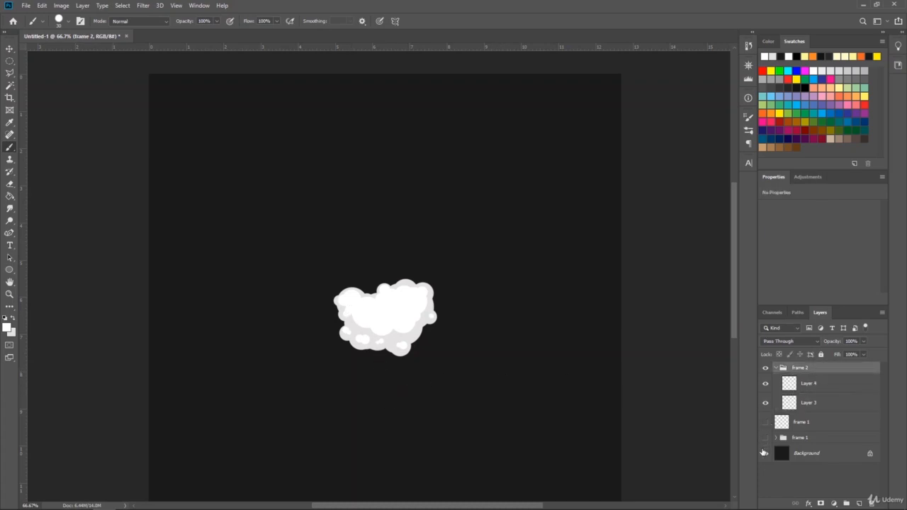
click(763, 452)
key(ctrl+shift+alt+n)
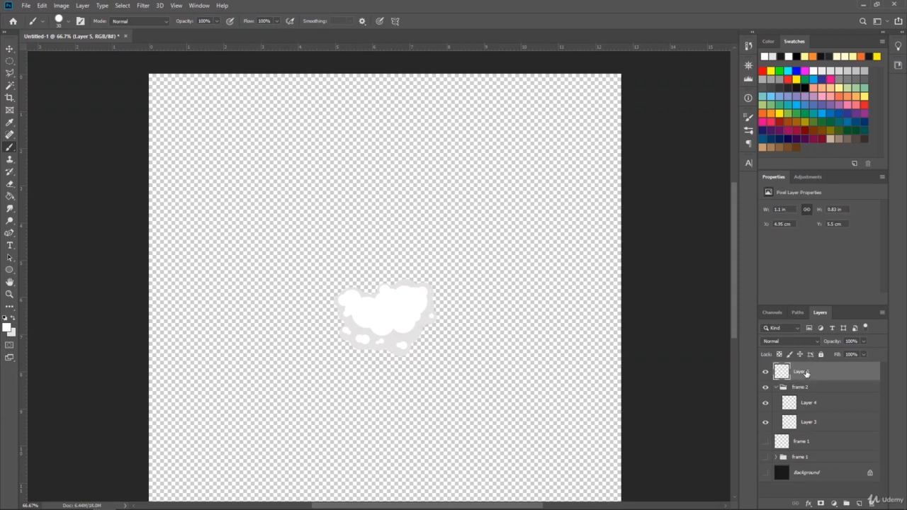
Name the merged layer "frame 2", collapse and hide the frame 2 group, and show the Background layer again
double_click(800, 371)
text(frame 2)
key(Return)
click(775, 387)
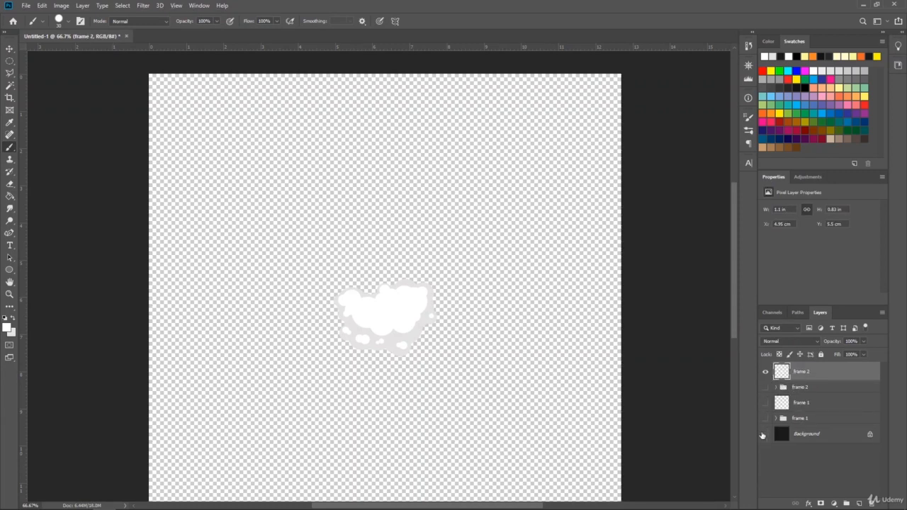
click(764, 433)
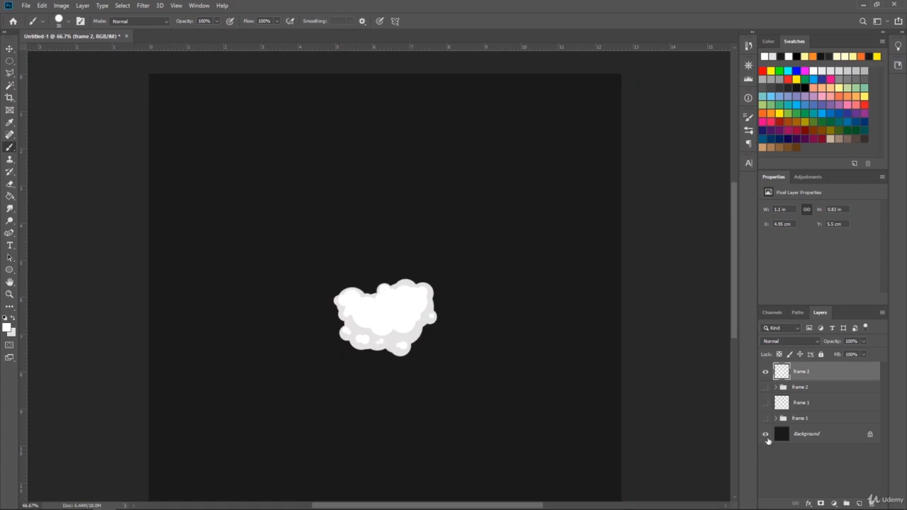
Add a new layer above frame 2 and paint large light grey dots around the second cloud's left and right sides
click(858, 504)
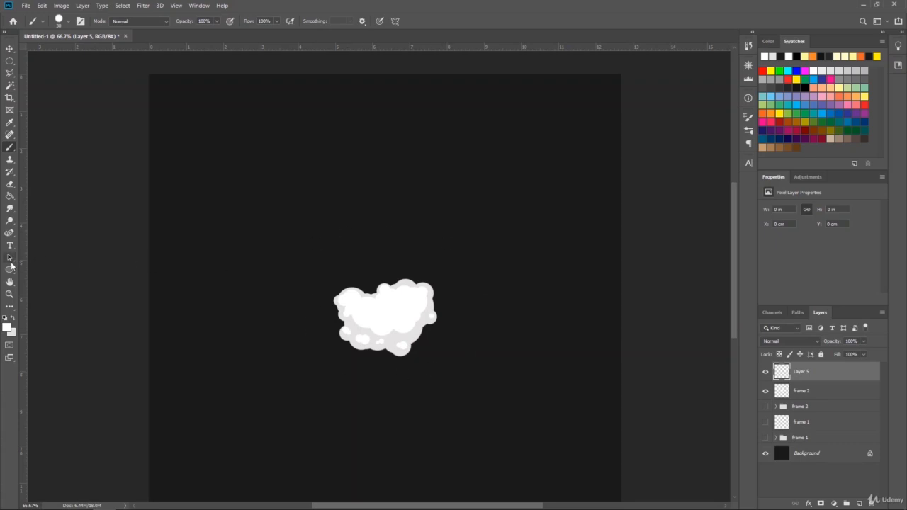
click(12, 320)
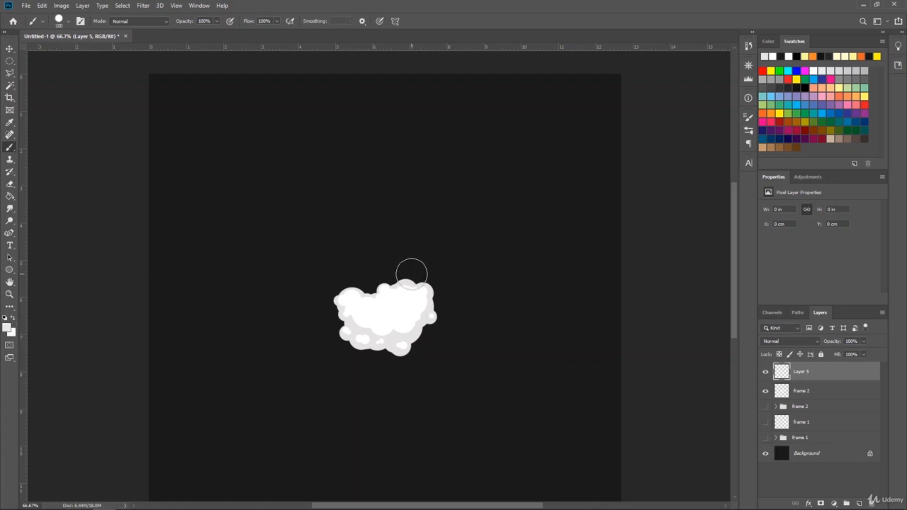
key(bracketright)
key(bracketright)
click(421, 275)
click(432, 290)
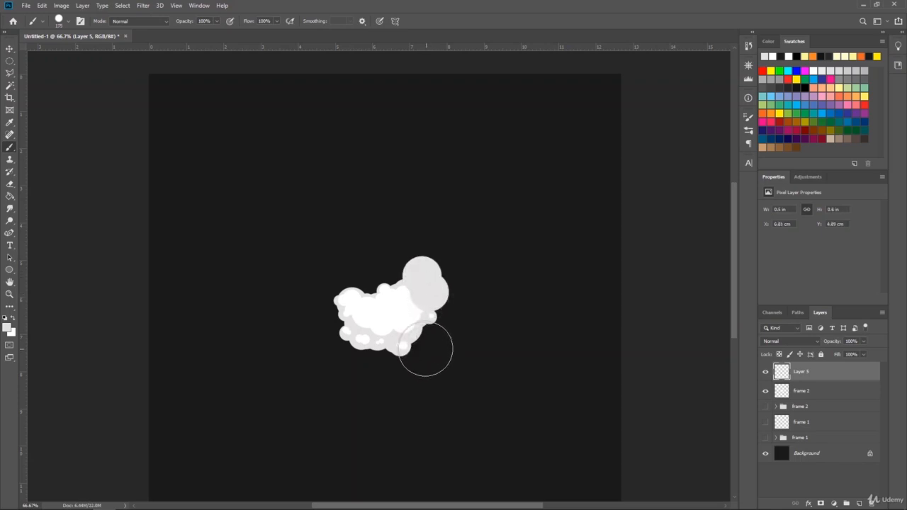
click(417, 349)
click(334, 296)
click(397, 274)
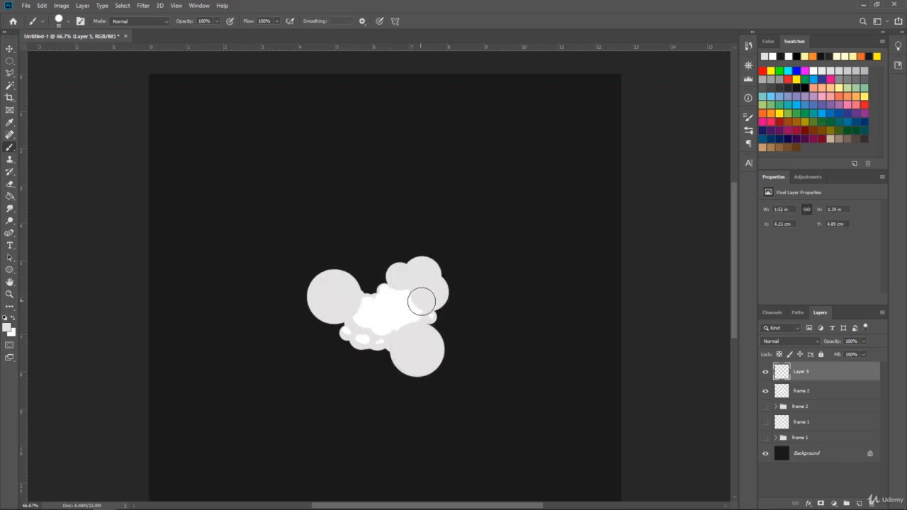
click(427, 306)
Enlarge the brush and paint more light grey dots along the cloud's right, upper-left, left and bottom edges on Layer 5
key(bracketright)
key(bracketright)
key(bracketright)
key(bracketright)
key(bracketleft)
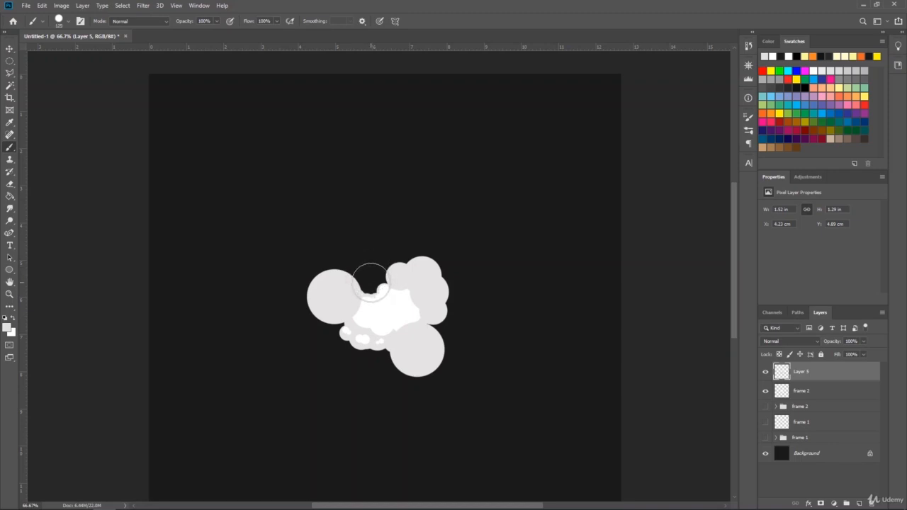
click(370, 282)
click(333, 330)
click(353, 349)
click(380, 350)
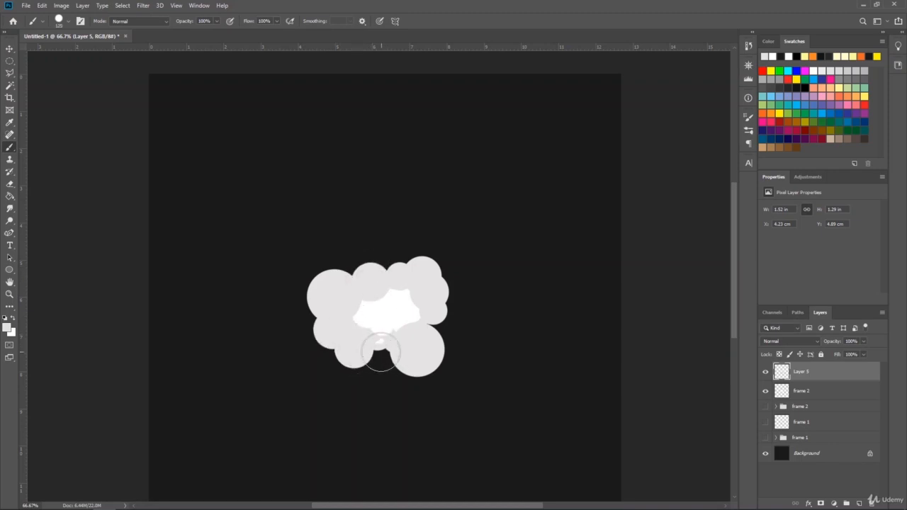
Paint light grey dots of varied sizes on the cloud's top, right and left edges, with a 150 px lobe on top
click(421, 259)
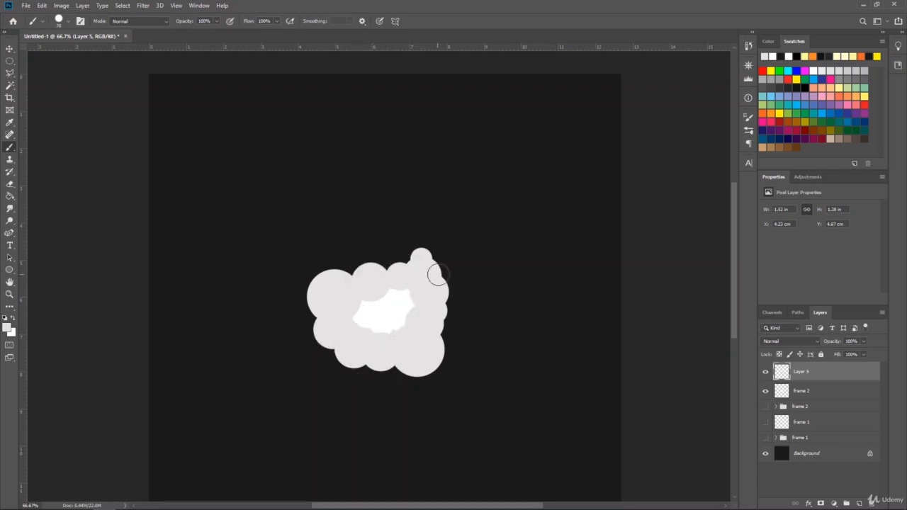
click(445, 288)
key(bracketright)
key(bracketright)
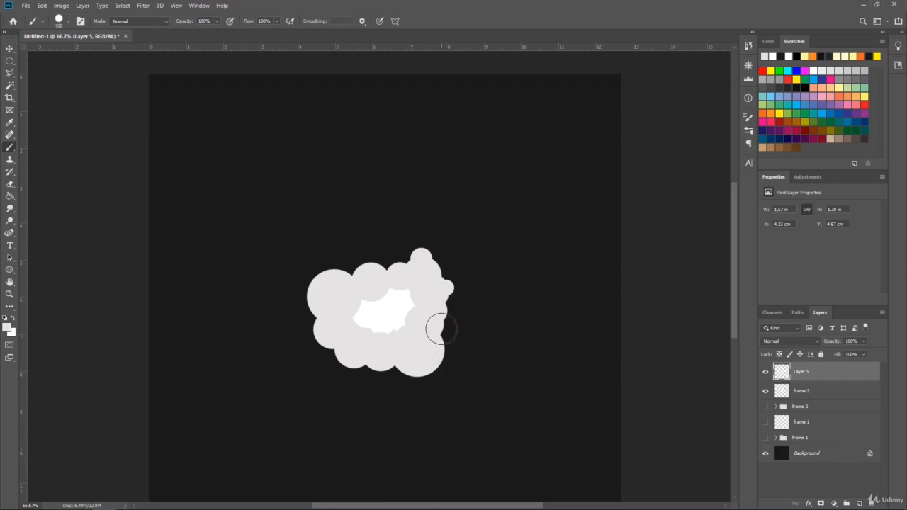
click(442, 329)
click(350, 279)
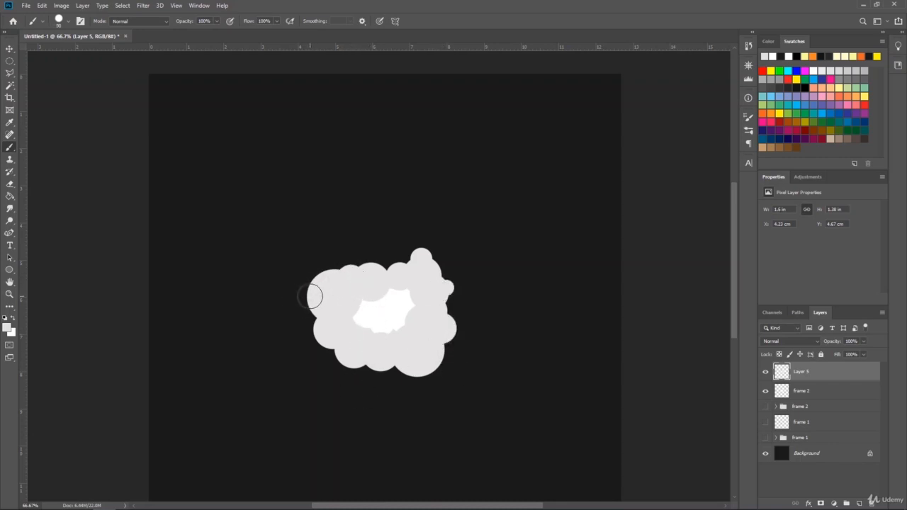
click(313, 293)
key(bracketright)
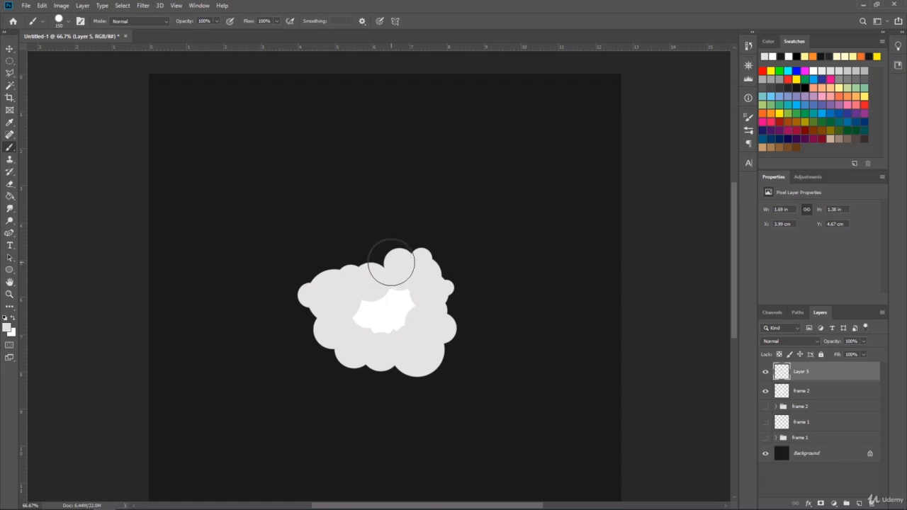
click(389, 262)
Shrink the brush and add small light grey bumps around the whole outline of the cloud
key(bracketleft)
key(bracketleft)
key(bracketleft)
key(bracketleft)
key(bracketleft)
key(bracketleft)
key(bracketleft)
click(376, 242)
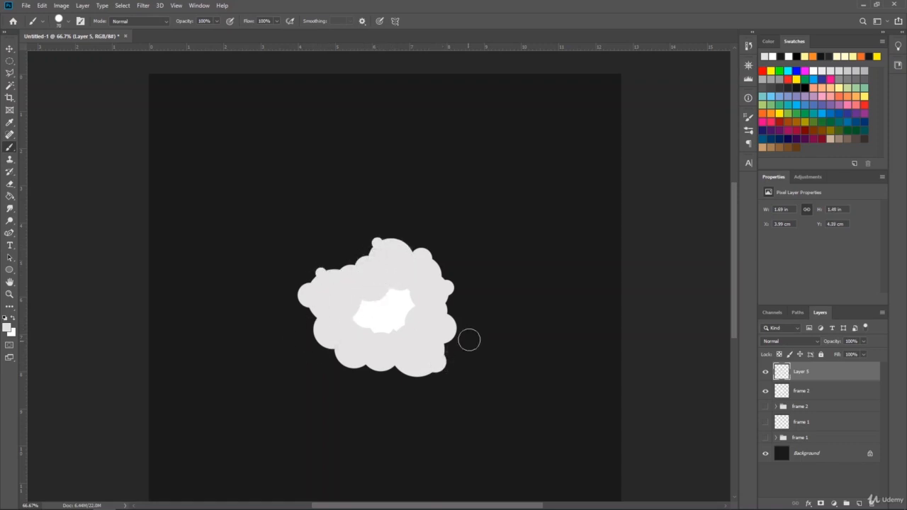
click(453, 317)
click(385, 238)
click(312, 333)
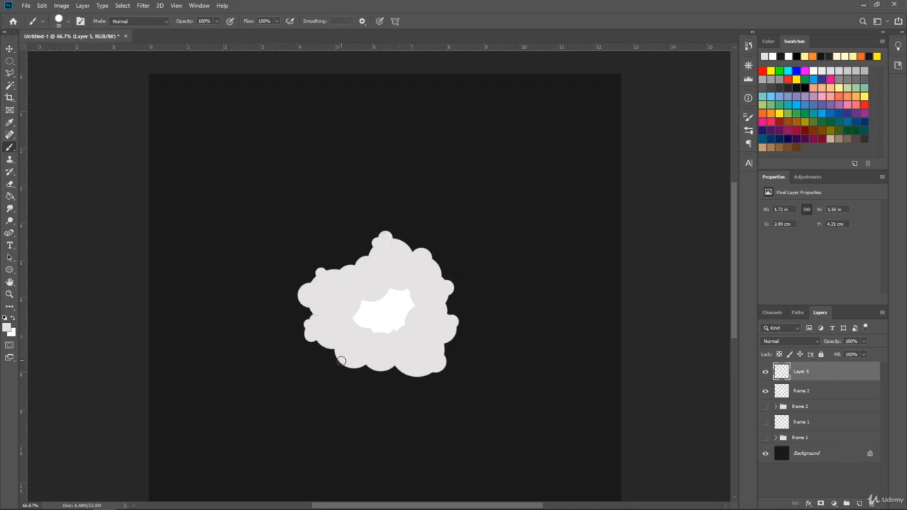
click(395, 376)
Fill the cloud's remaining white centre with light grey and hide the frame 2 layer
drag(411, 291, 371, 302)
key(bracketright)
key(bracketright)
key(bracketright)
key(bracketright)
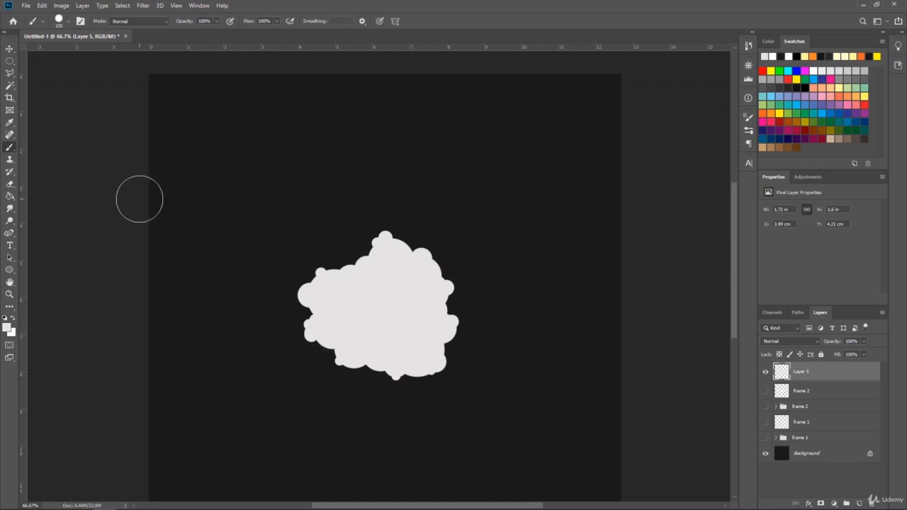
Use the Eraser with a Hard Round tip to cut a 100 px hole beside a smaller one in the cloud's centre
click(10, 184)
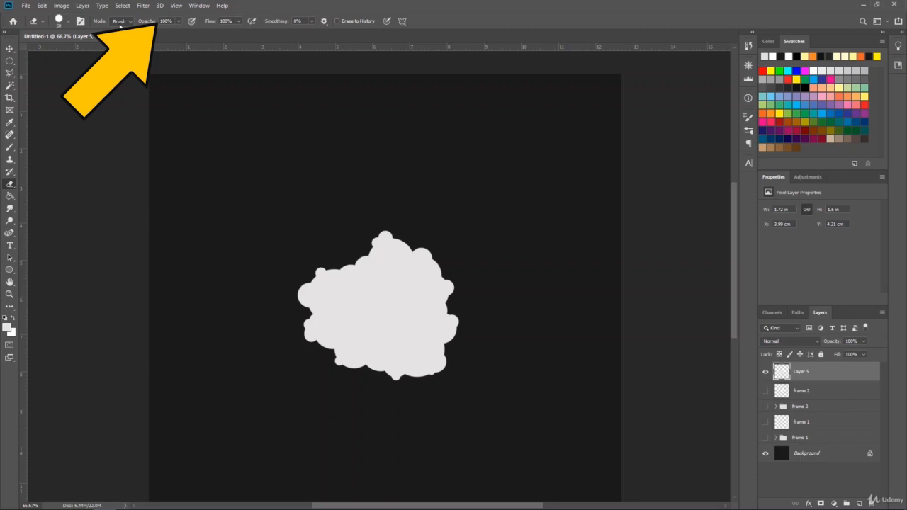
click(64, 22)
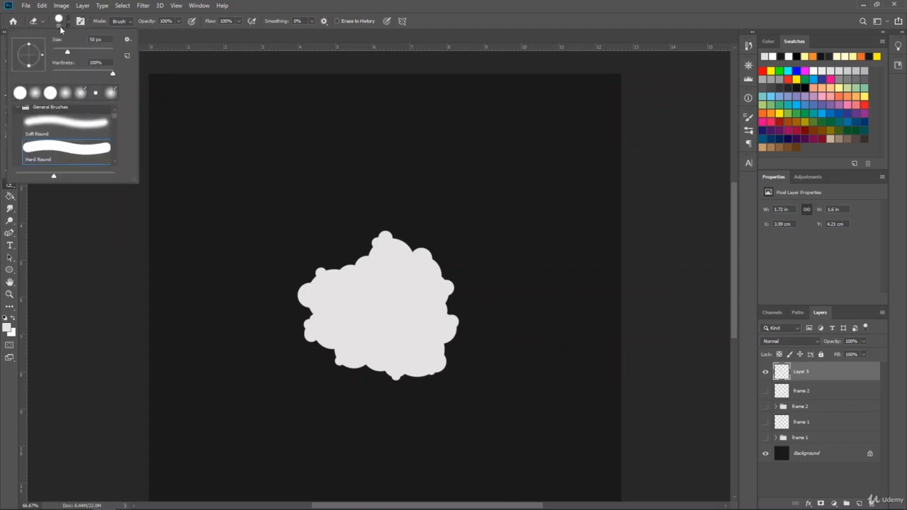
click(364, 8)
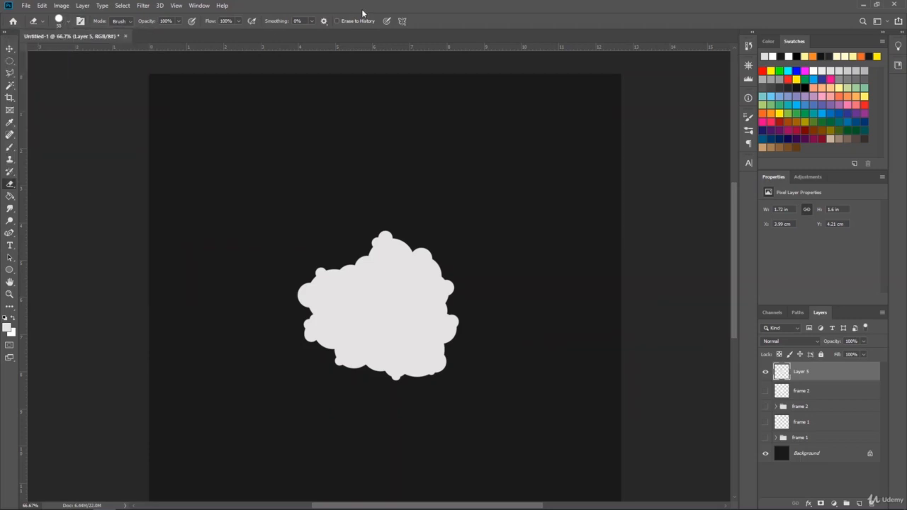
click(394, 301)
key(bracketright)
key(bracketright)
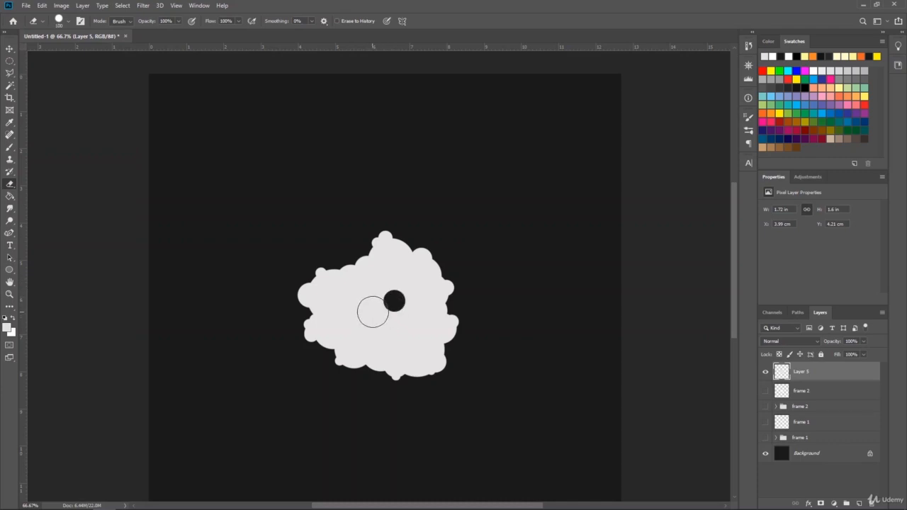
click(373, 312)
Erase more overlapping dots of varied sizes to join the holes into one irregular, cloud-shaped opening
key(bracketleft)
key(bracketleft)
key(bracketleft)
click(389, 313)
click(383, 305)
key(bracketleft)
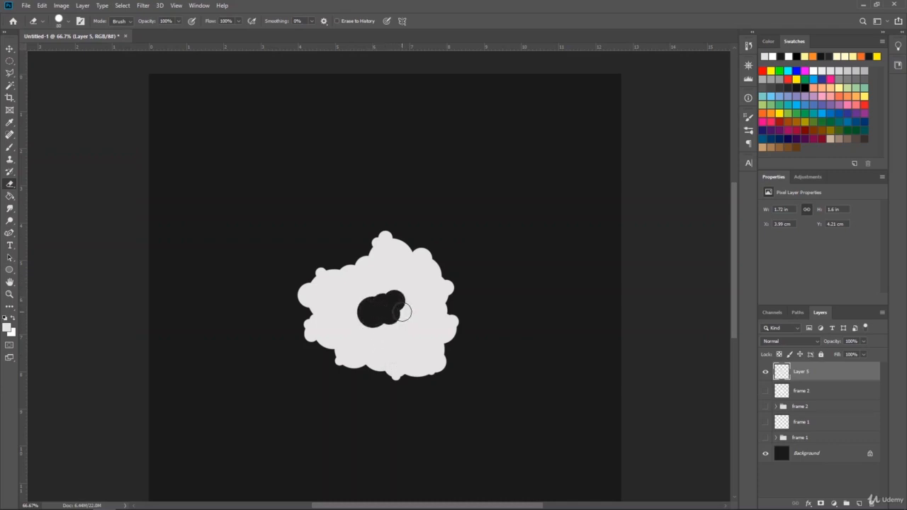
click(402, 312)
key(bracketleft)
click(365, 322)
key(bracketright)
key(bracketright)
key(bracketright)
key(bracketright)
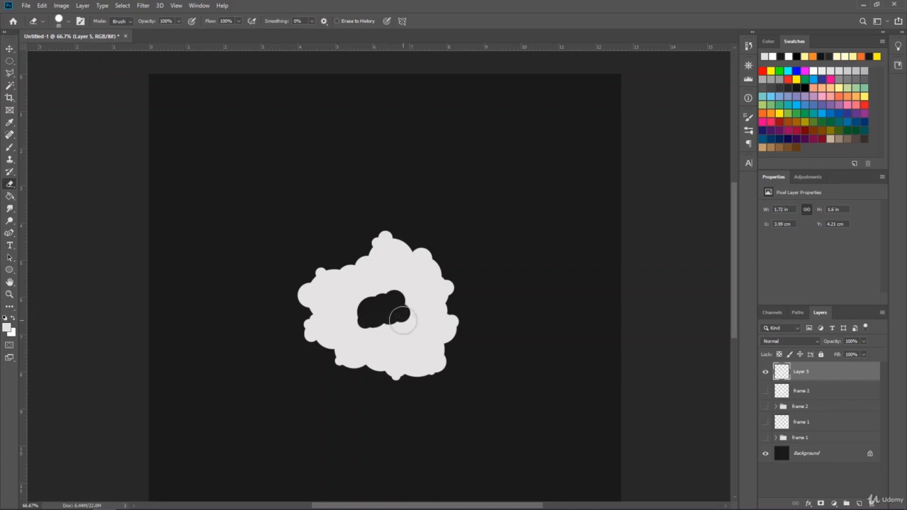
click(399, 319)
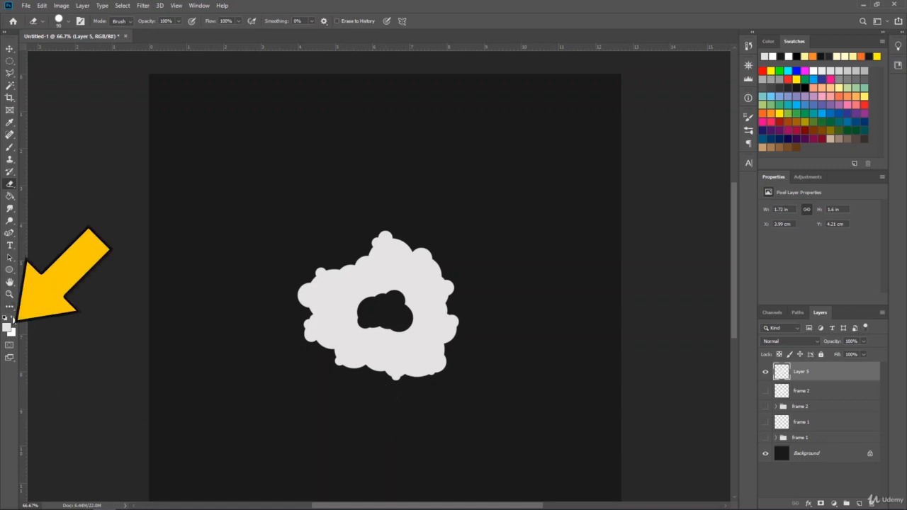
Add a new layer above Layer 5 and paint large white brush dots on the cloud's top and upper-right lobes
click(11, 148)
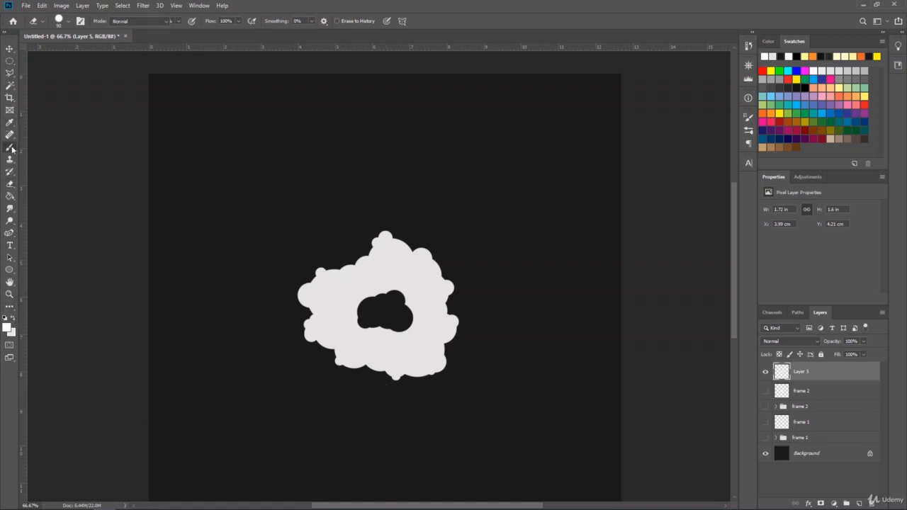
click(859, 502)
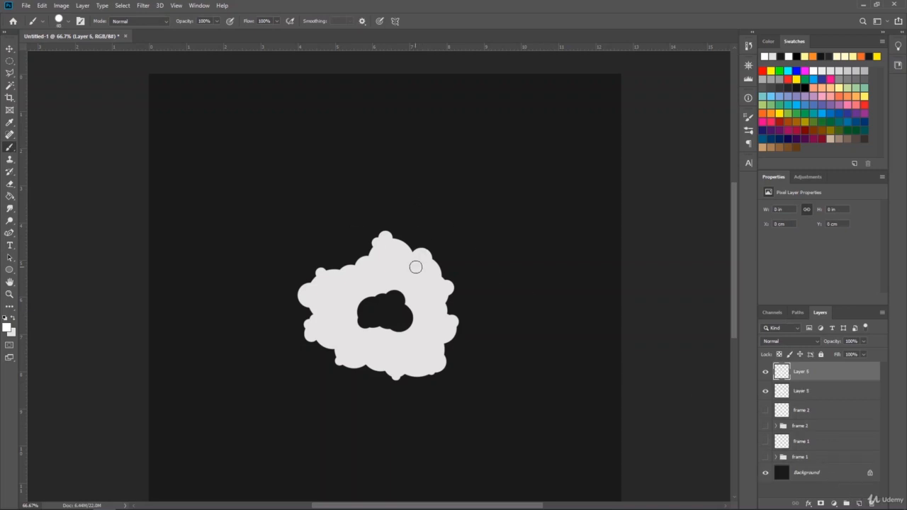
key(bracketright)
key(bracketright)
key(bracketright)
key(bracketright)
key(bracketright)
key(bracketright)
key(bracketright)
click(421, 279)
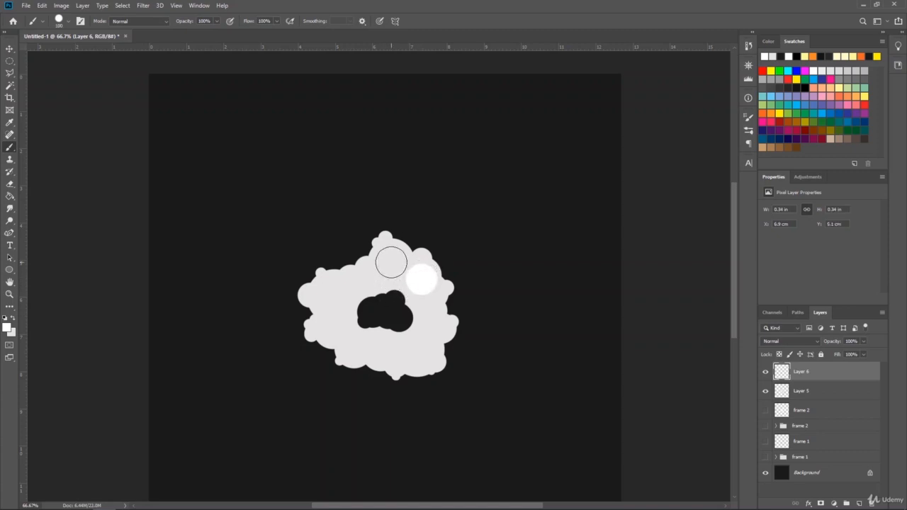
key(bracketright)
click(391, 262)
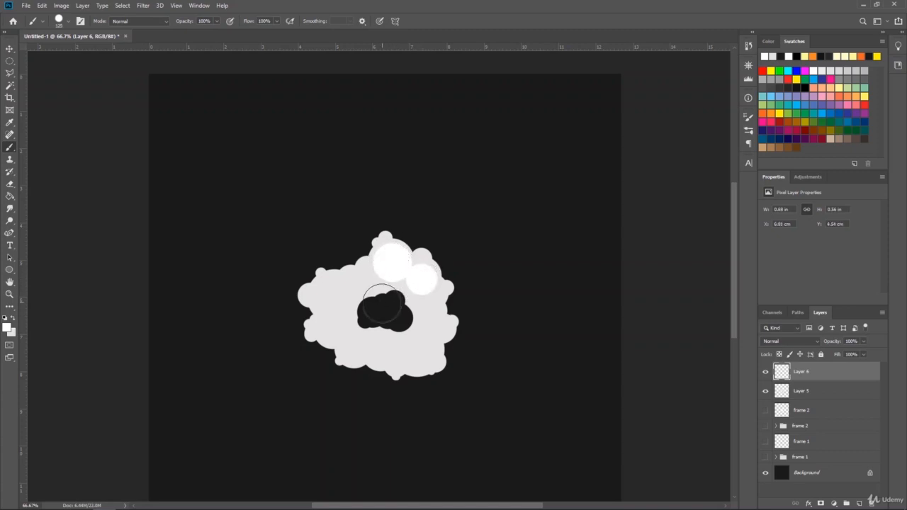
Paint white highlight dots on the cloud's left, lower-left and lower-right lobes, varying the brush size
click(336, 290)
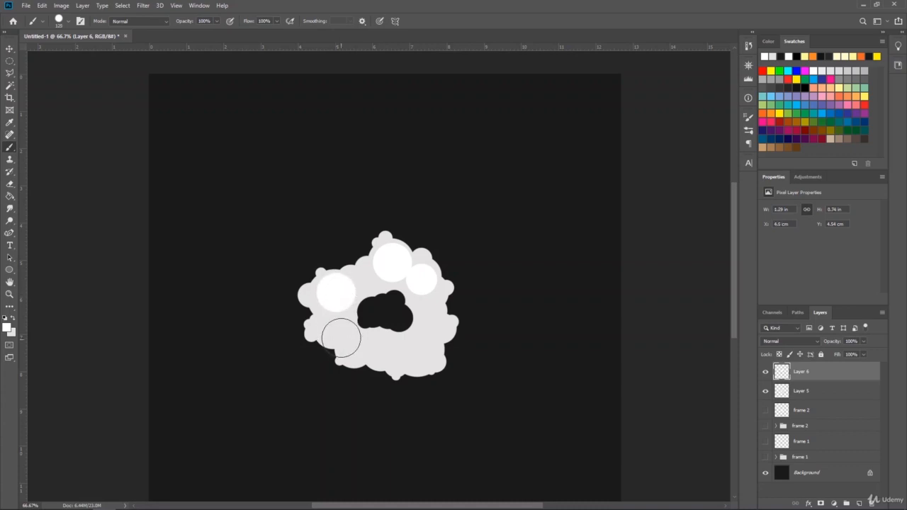
key(bracketleft)
key(bracketleft)
click(335, 323)
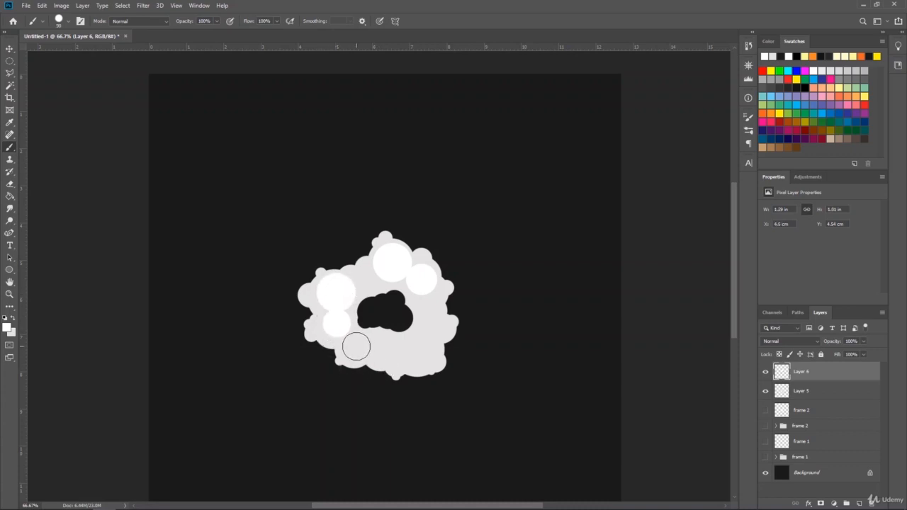
click(356, 346)
key(bracketright)
key(bracketright)
click(425, 342)
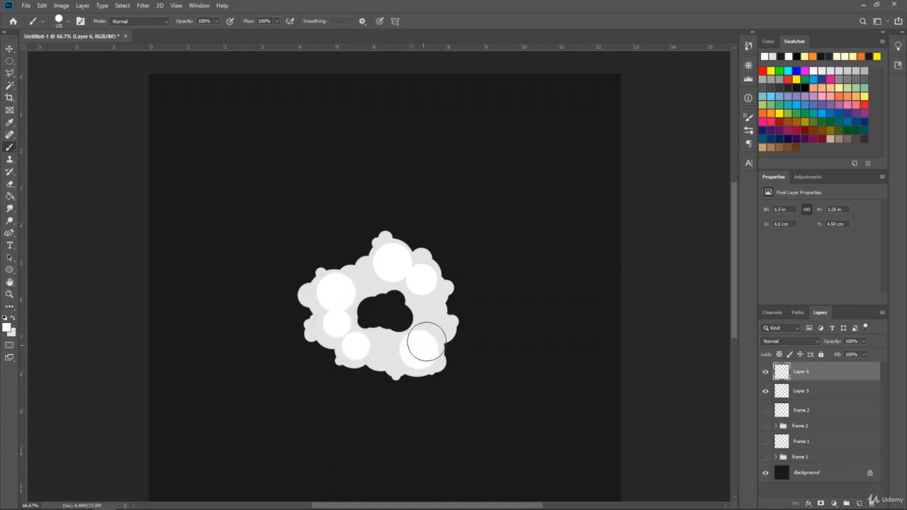
Add smaller white dots beside the large highlights and on the small outer bumps of the cloud's upper half
key(bracketleft)
key(bracketleft)
click(434, 326)
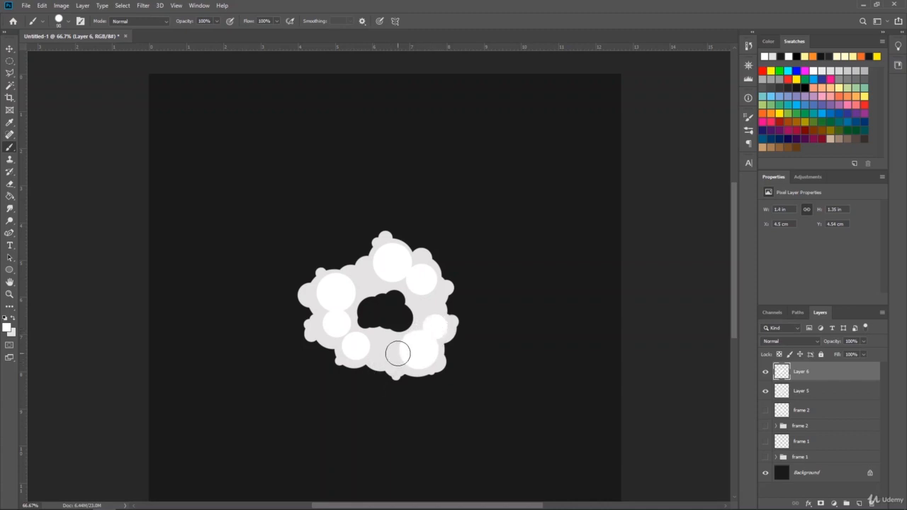
click(398, 353)
click(375, 270)
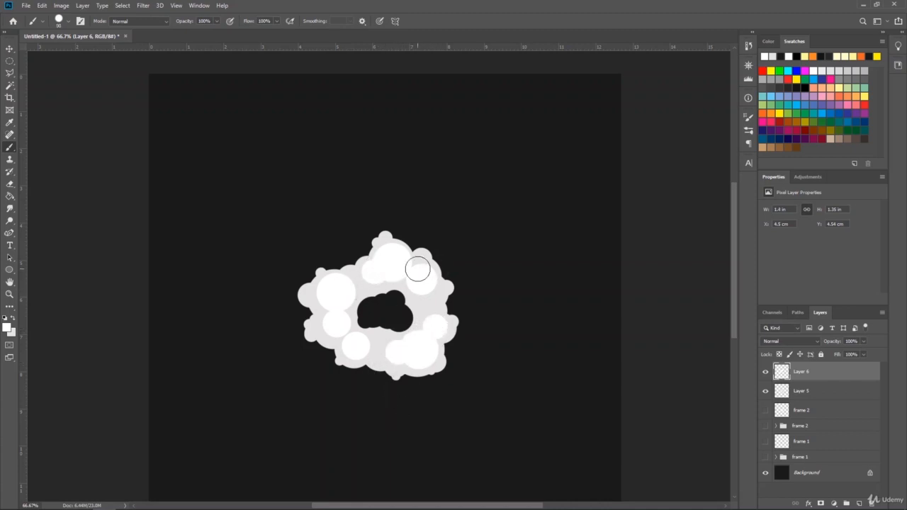
click(325, 292)
click(428, 310)
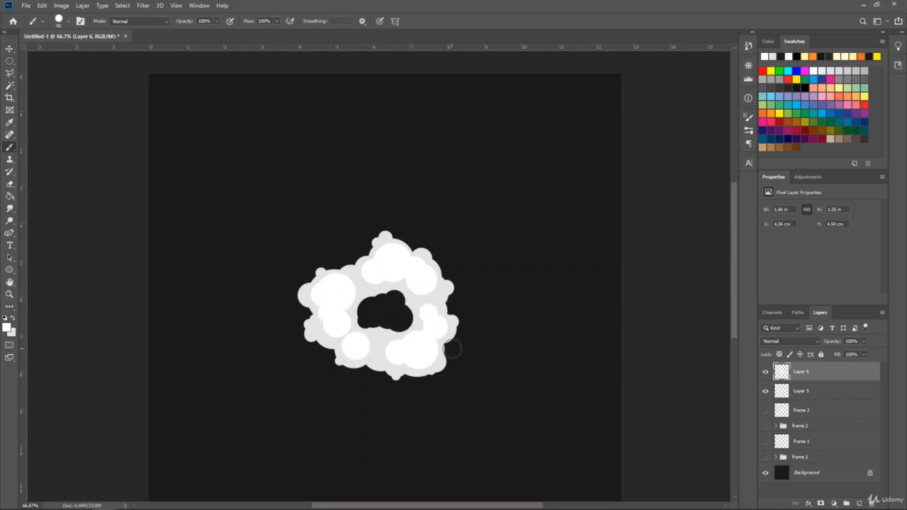
click(420, 260)
click(309, 293)
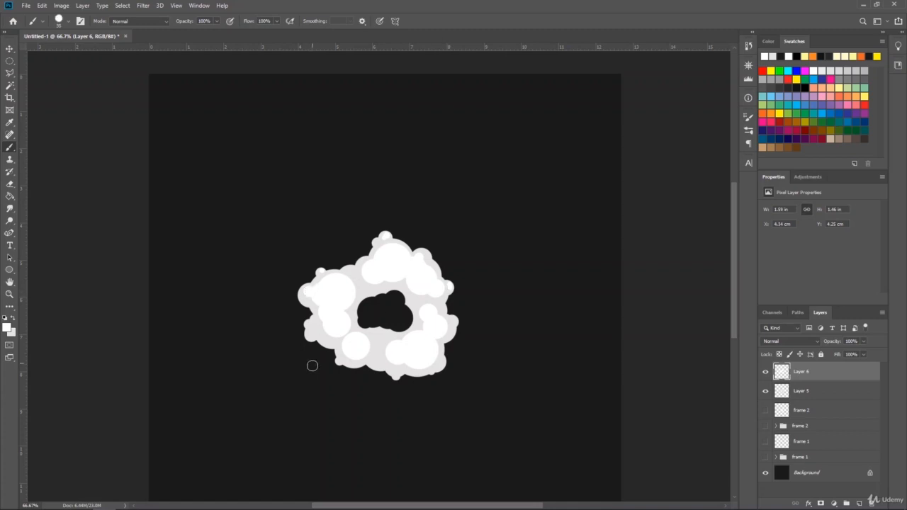
Round out the white highlights on the cloud's left and lower-left lobes with small overlapping dots
key(bracketright)
key(bracketright)
key(bracketright)
key(bracketright)
key(bracketleft)
click(329, 334)
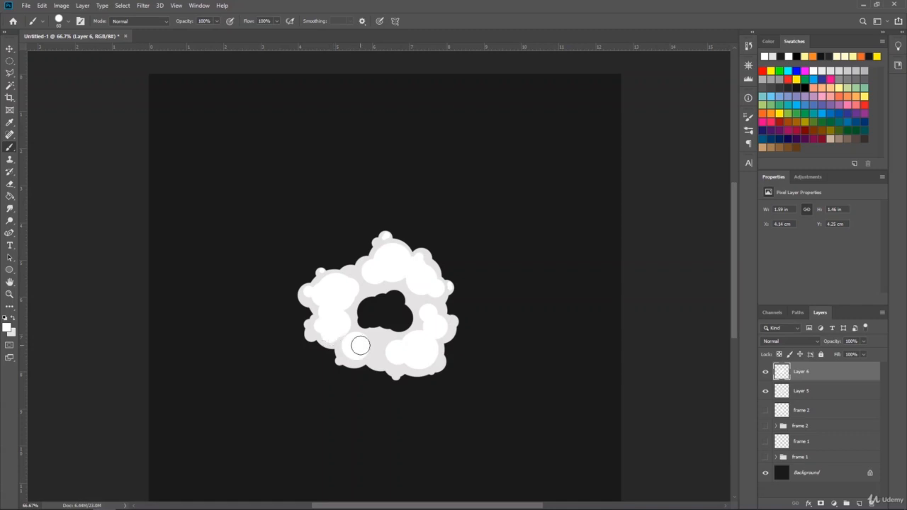
click(367, 343)
click(371, 352)
click(350, 352)
key(bracketleft)
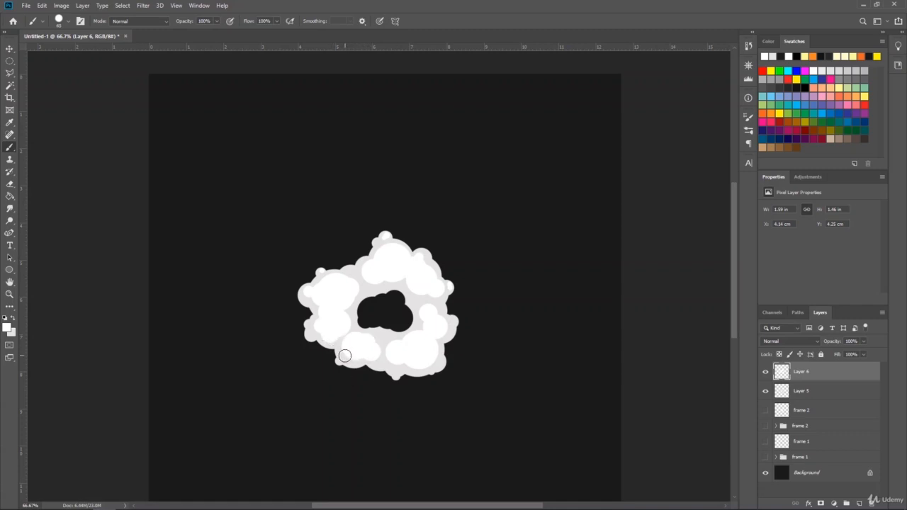
click(345, 356)
Extend the white highlight on the cloud's right lobe and add small white dots on the lower outer bumps
key(bracketright)
key(bracketright)
key(bracketright)
key(bracketright)
click(436, 315)
click(396, 369)
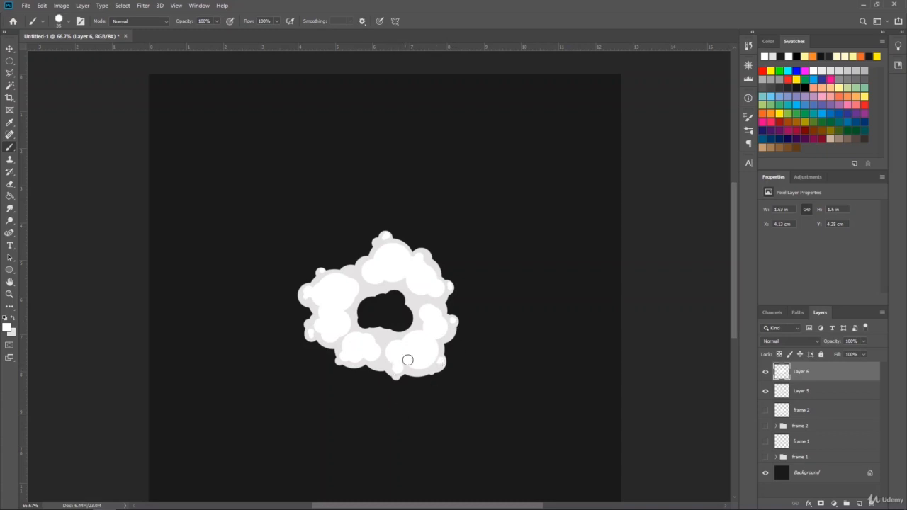
Join the white highlights along the cloud's bottom with small overlapping dots
key(bracketleft)
key(bracketleft)
key(bracketleft)
key(bracketright)
key(bracketright)
key(bracketright)
click(385, 355)
key(bracketleft)
key(bracketleft)
click(387, 347)
Group Layer 5 and Layer 6 and name the group "frame 3"
shift+click(826, 399)
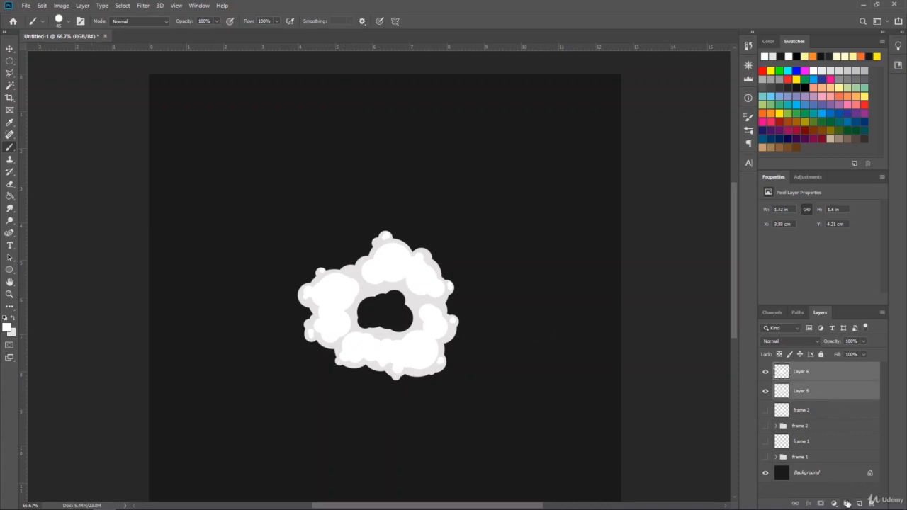
click(848, 503)
double_click(803, 367)
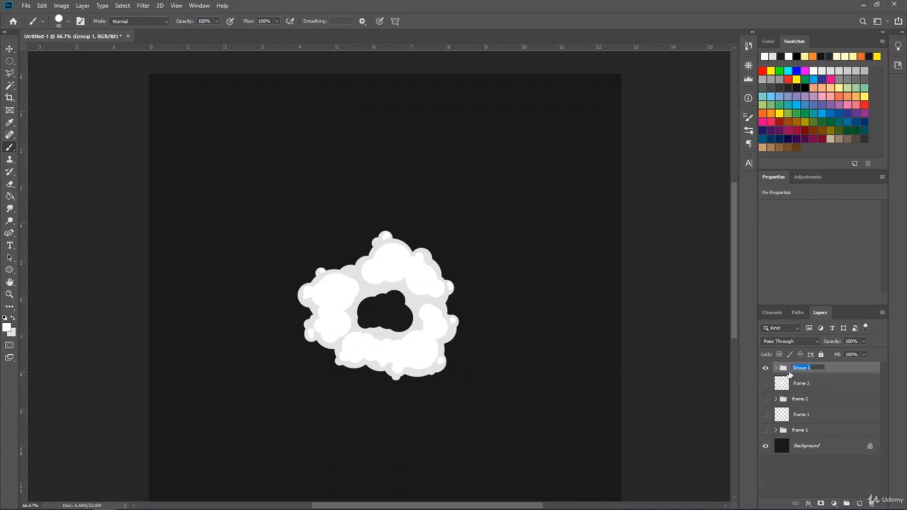
text(frame 3)
key(Return)
Hide the Background and stamp the visible cloud into a new merged layer above the frame 3 group
click(765, 446)
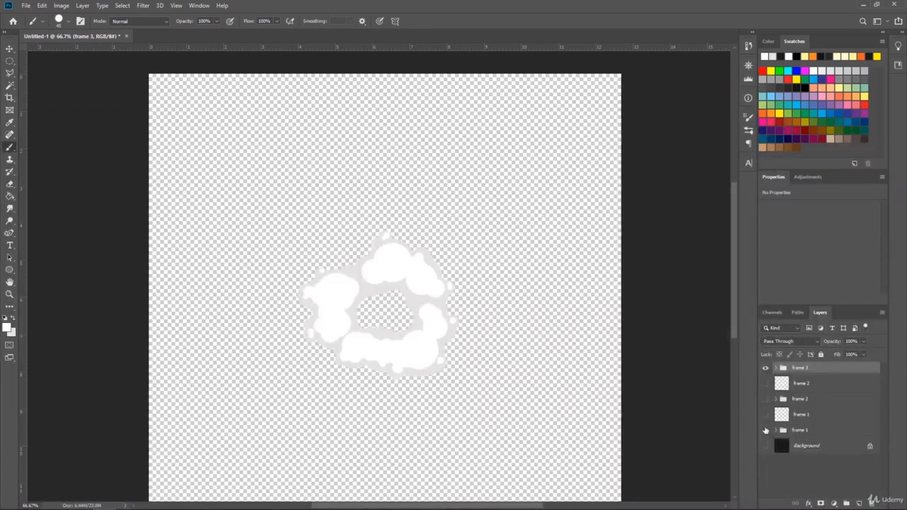
key(ctrl+shift+alt+n)
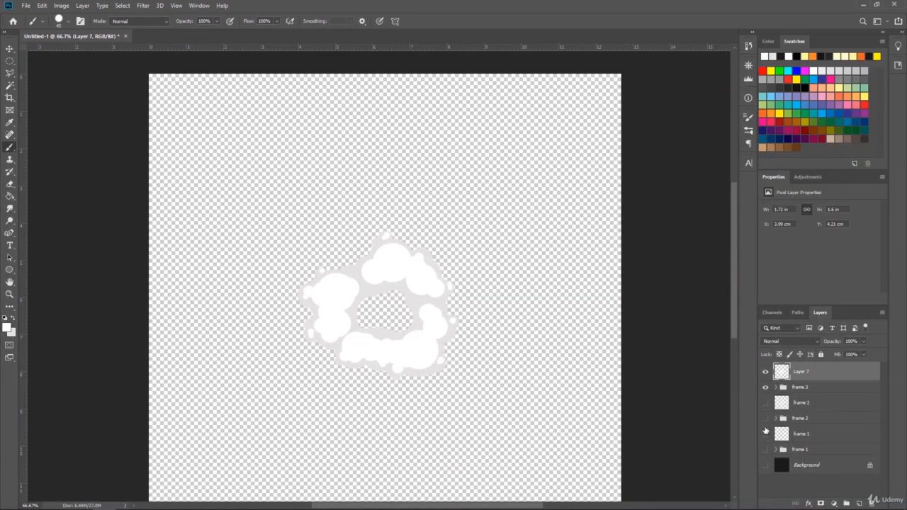
Name the merged layer "frame 3", hide the frame 3 group, and show the Background layer again
double_click(800, 371)
key(Return)
click(765, 464)
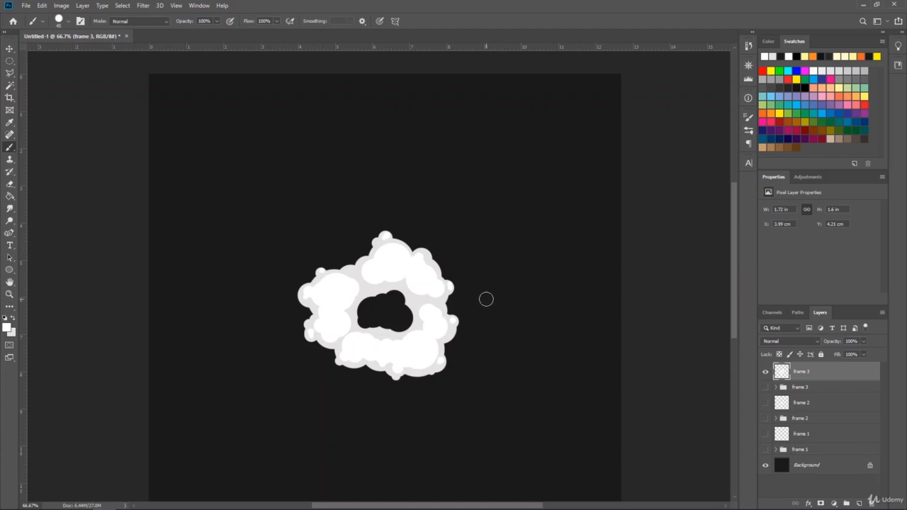
Add a new layer and paint three large overlapping light gray puffs over the cloud's upper right, starting with a 125 px brush
click(858, 502)
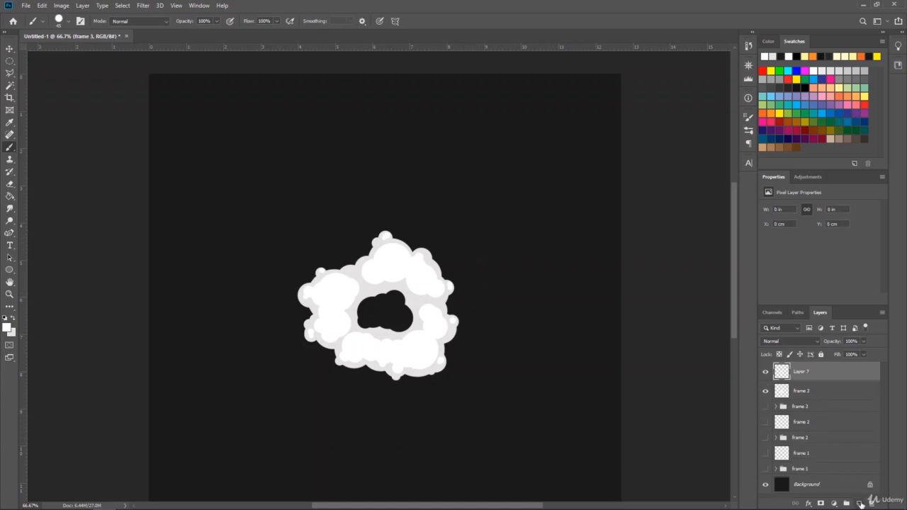
click(13, 318)
key(bracketright)
key(bracketright)
key(bracketright)
key(bracketright)
key(bracketright)
key(bracketright)
key(bracketright)
click(401, 231)
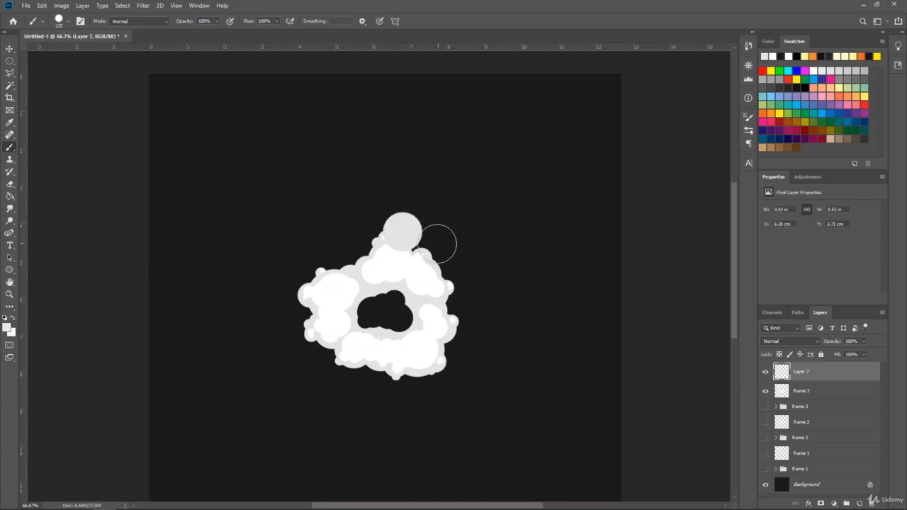
click(438, 242)
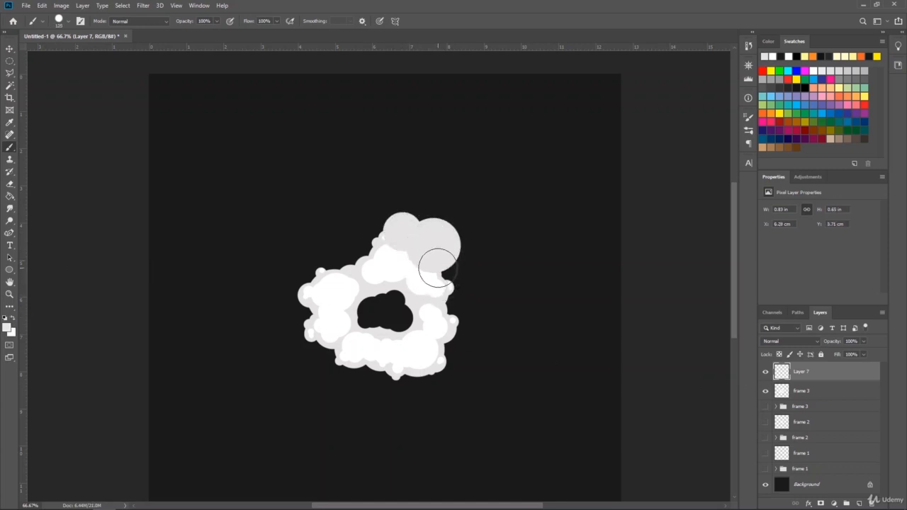
click(438, 268)
Paint a cluster of large overlapping light gray puffs over the cloud's lower right
click(463, 346)
key(bracketright)
key(bracketright)
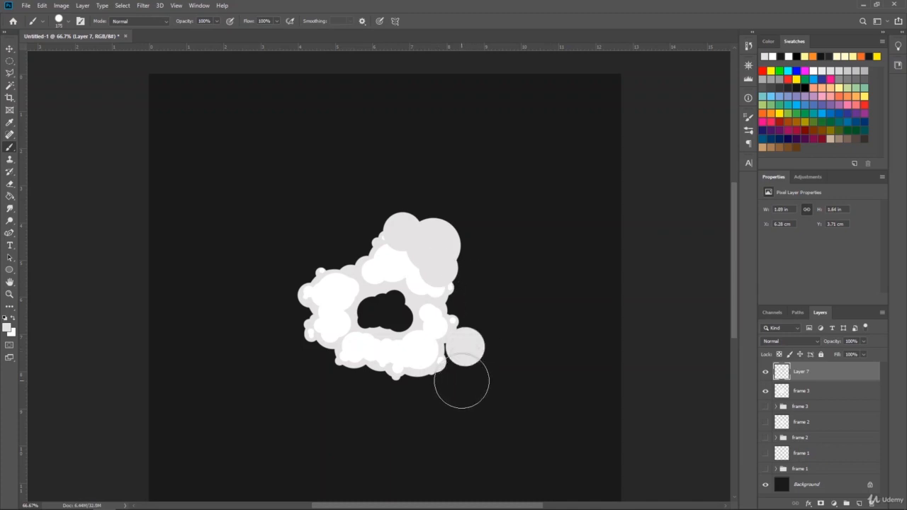
click(461, 380)
key(bracketleft)
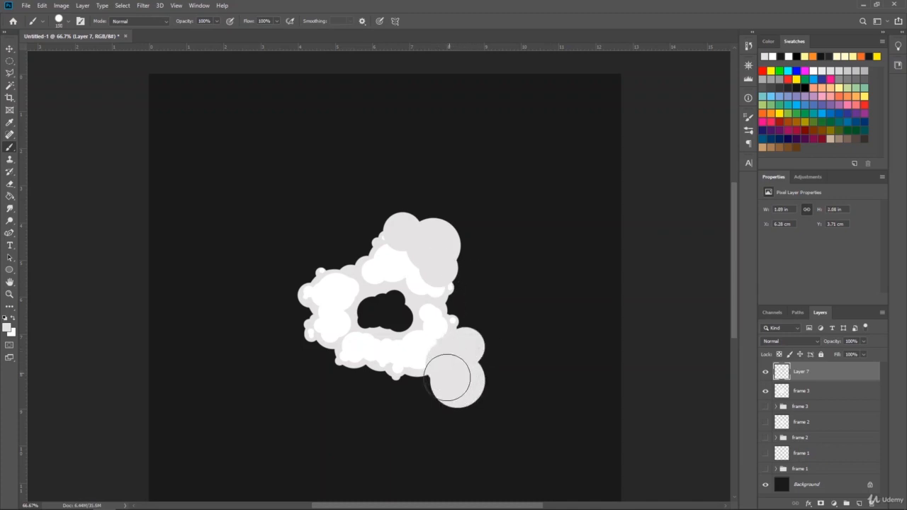
key(bracketright)
click(428, 381)
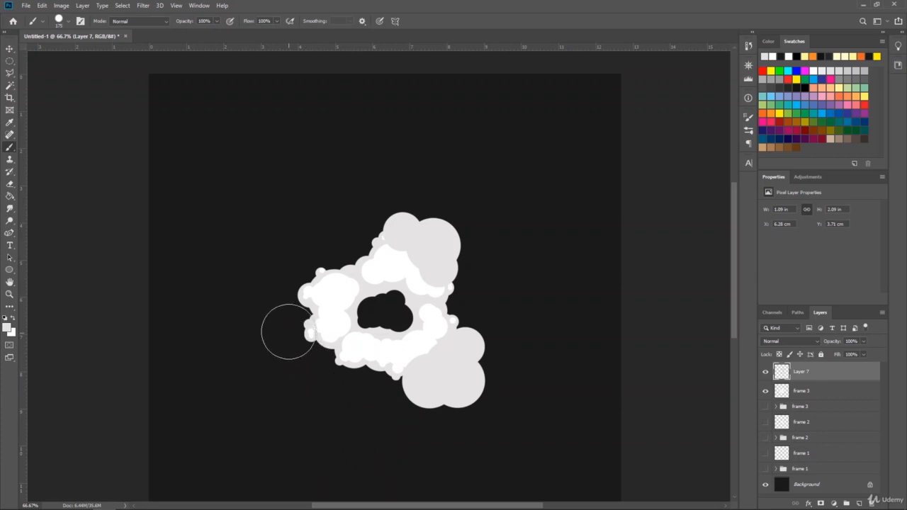
Paint a large light gray puff cluster off the cloud's upper left and a medium one off its lower left
click(298, 267)
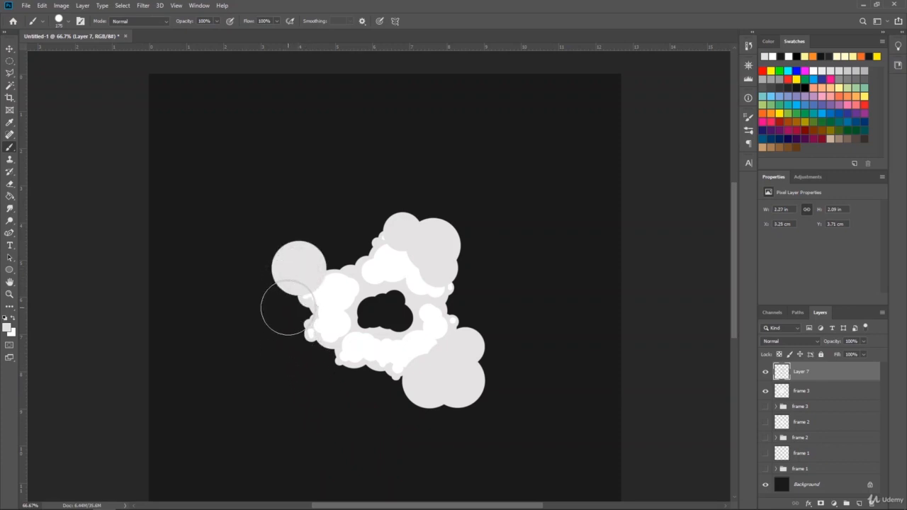
key(bracketleft)
key(bracketleft)
click(291, 300)
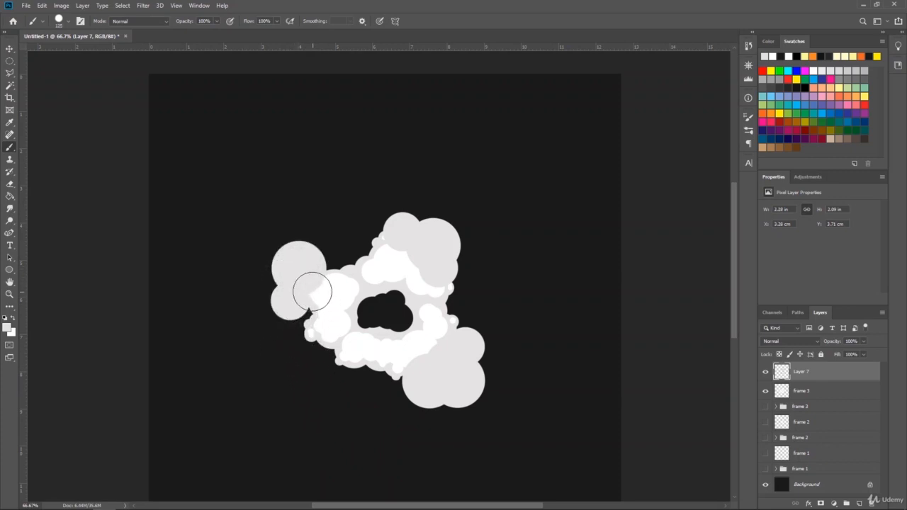
click(311, 381)
click(328, 395)
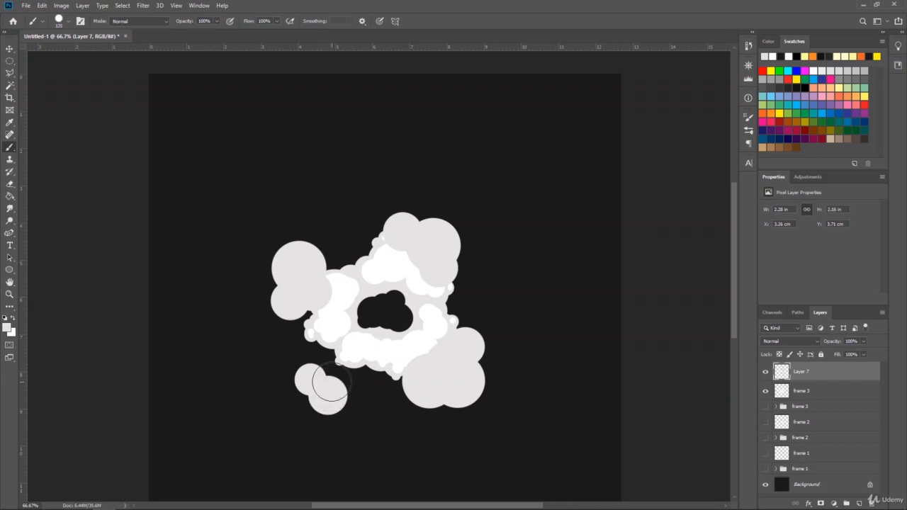
Add a small detached gray puff to the right of the cloud and two smaller overlapping ones above its upper left
key(bracketleft)
key(bracketleft)
click(469, 300)
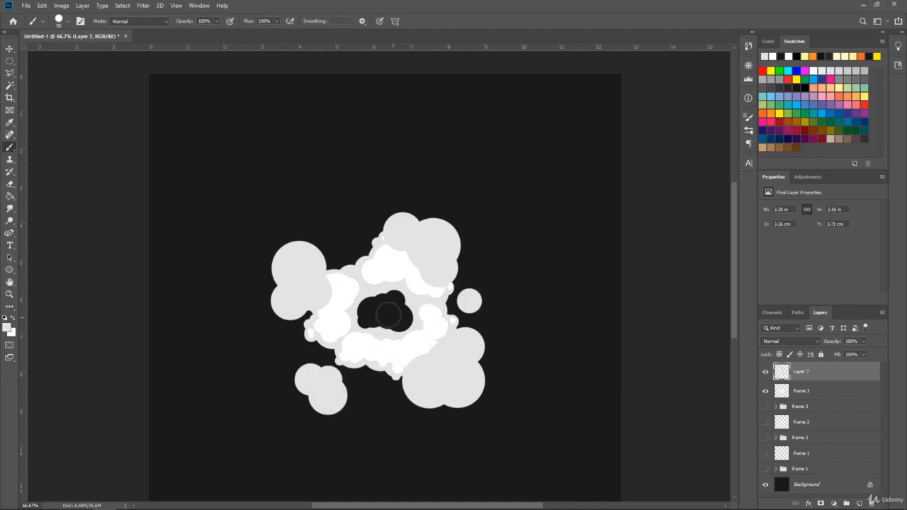
key(bracketleft)
key(bracketleft)
key(bracketleft)
click(352, 250)
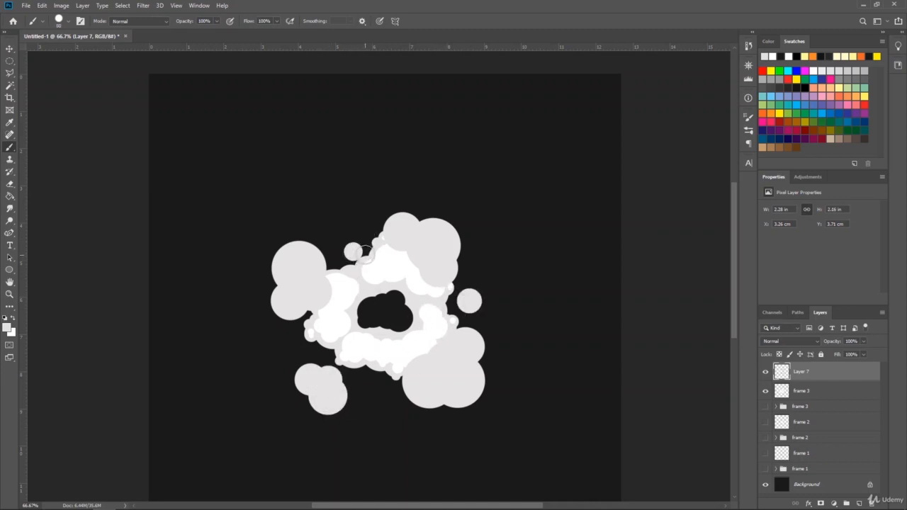
click(365, 253)
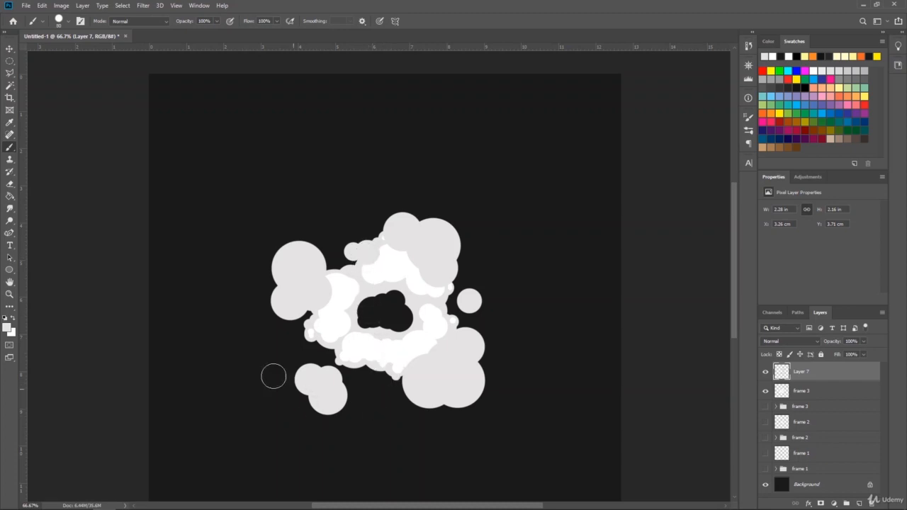
Dab a small three-dot gray puff cluster left of the cloud and a two-dot cluster below it
click(254, 347)
key(bracketleft)
click(267, 354)
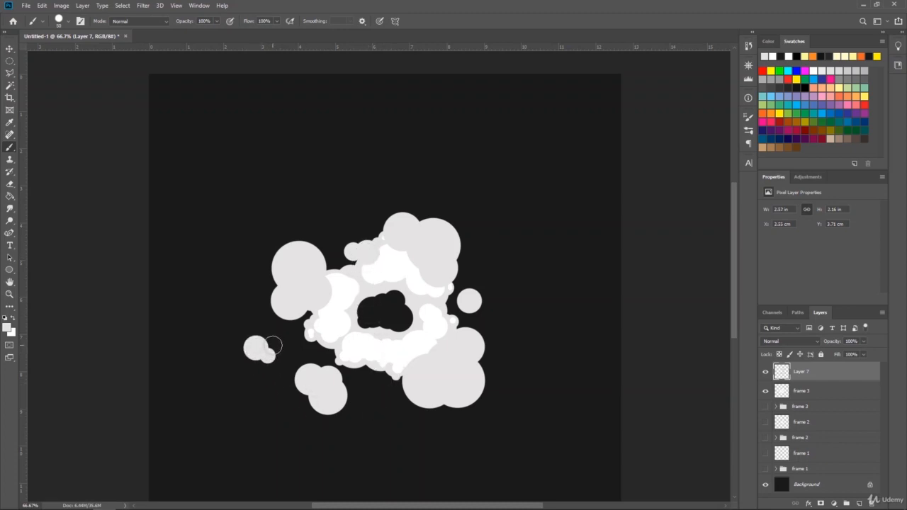
key(bracketright)
click(275, 346)
click(375, 391)
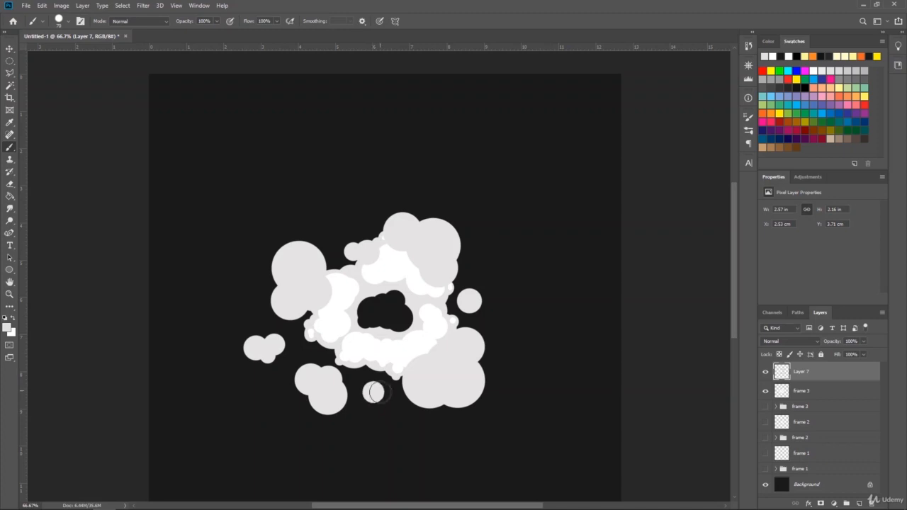
click(384, 400)
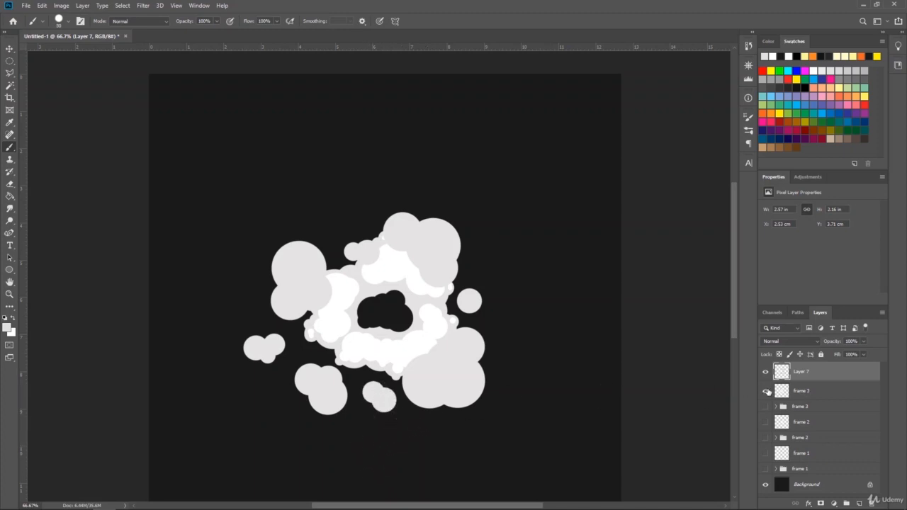
Hide the merged frame 3 layer and break up the outlines of the gray puffs with medium round bumps
click(764, 391)
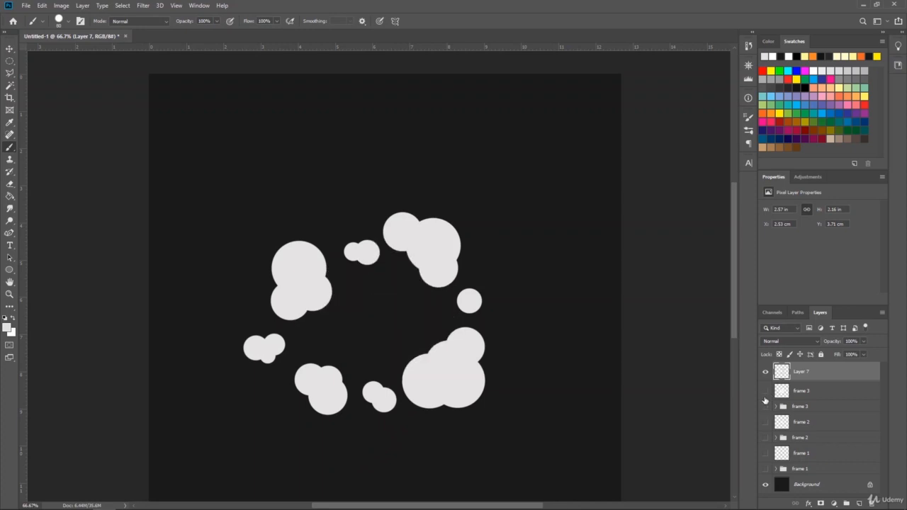
click(421, 226)
click(411, 261)
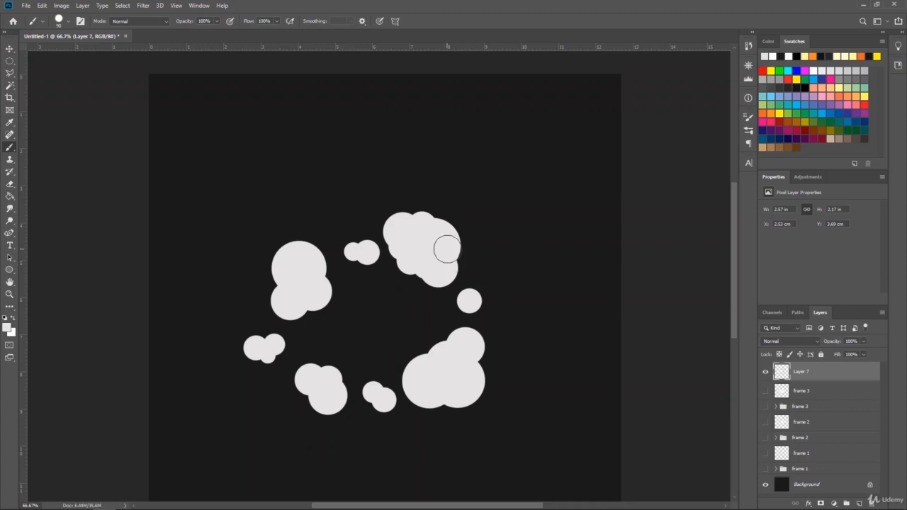
click(447, 250)
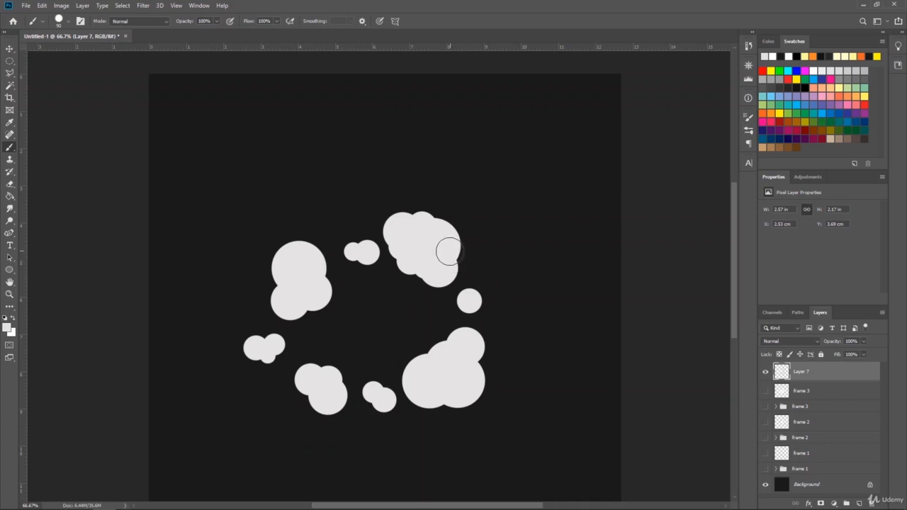
click(277, 281)
click(263, 340)
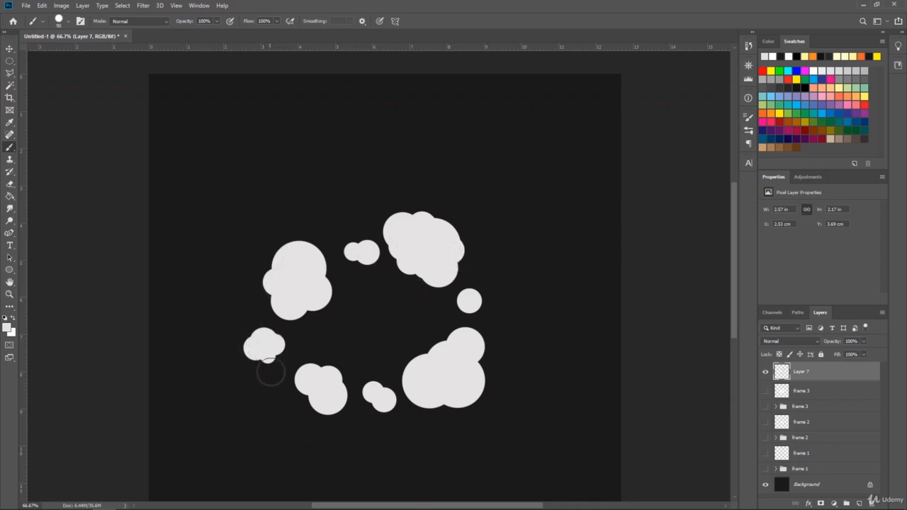
click(307, 394)
click(334, 404)
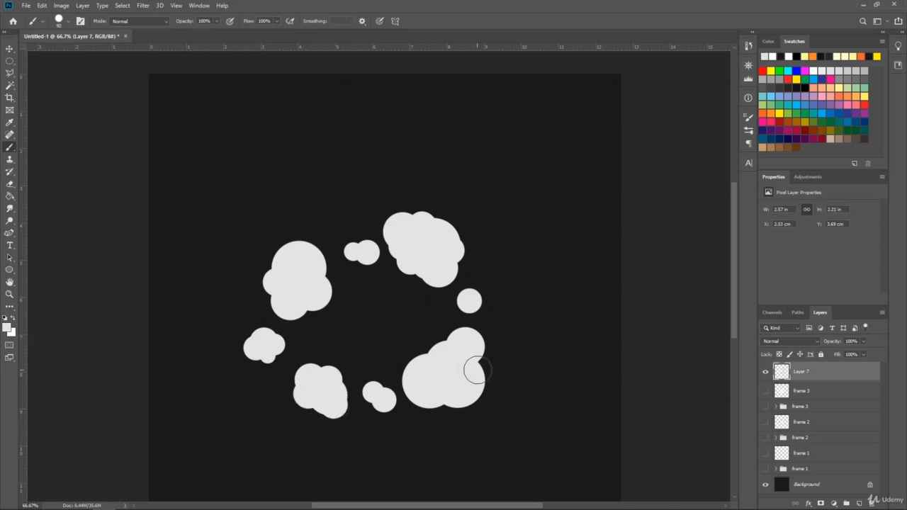
click(483, 365)
click(441, 403)
With a smaller brush, add round bumps to the small bottom, right and top puffs and to the upper-left puff's top
key(bracketleft)
key(bracketleft)
key(bracketleft)
key(bracketleft)
click(383, 387)
click(481, 306)
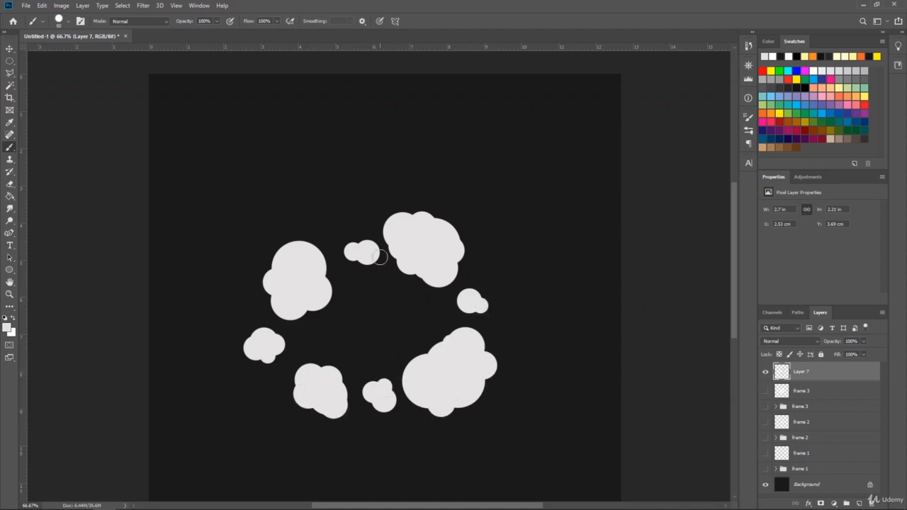
click(358, 242)
click(307, 243)
Finish the puff outlines with tiny round bumps scattered along the edges of the large and small puffs
key(bracketleft)
click(457, 233)
click(458, 244)
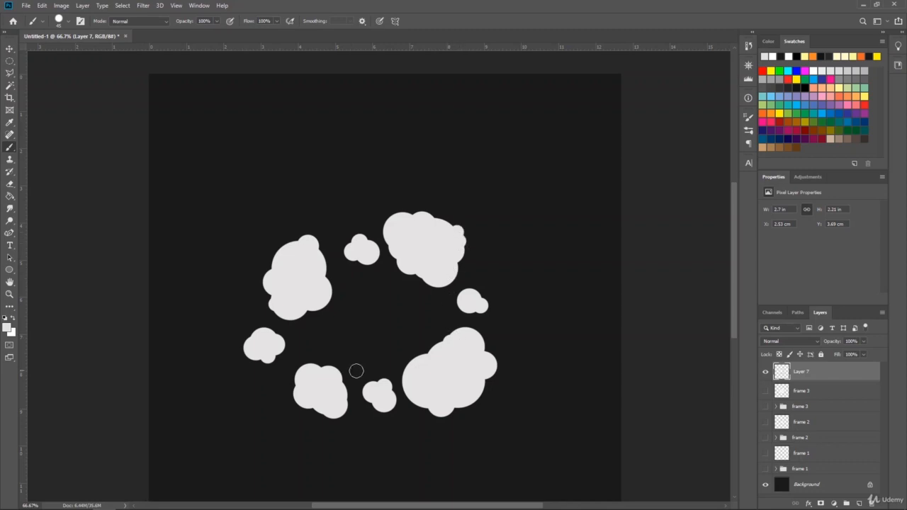
click(391, 406)
click(475, 291)
click(245, 343)
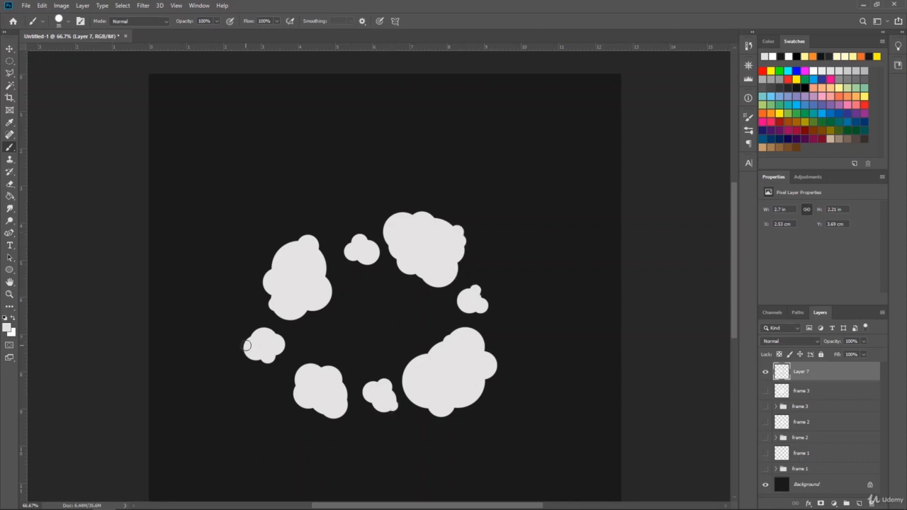
click(482, 337)
click(447, 415)
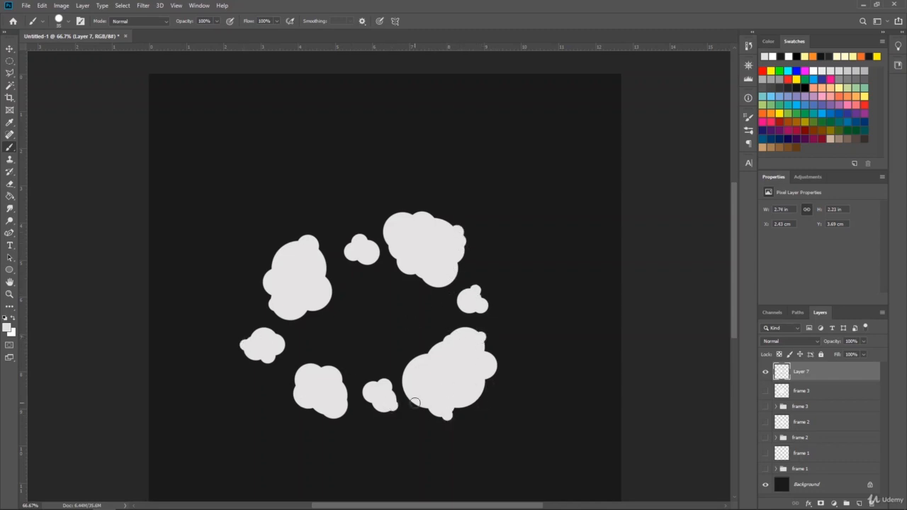
click(281, 248)
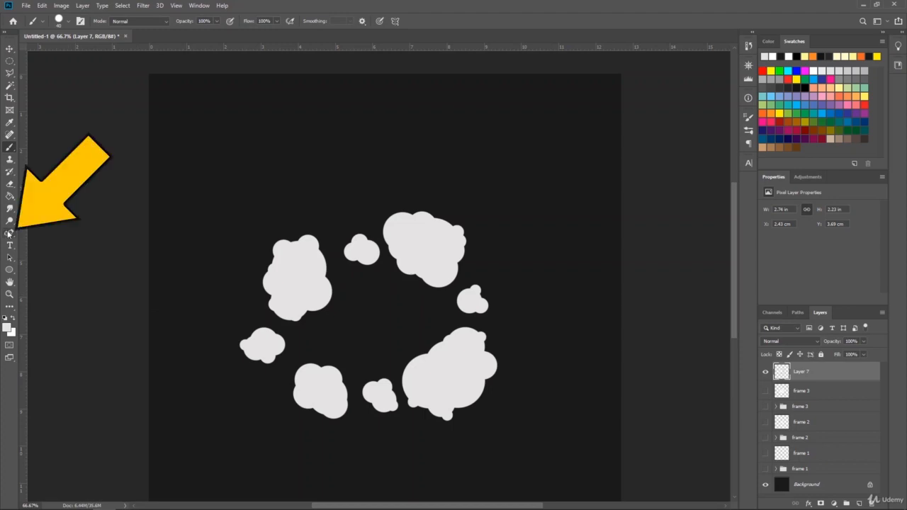
Show the merged frame 3 layer and draw a light gray pointed tail under the upper-right puff with the Curvature Pen tool
click(9, 233)
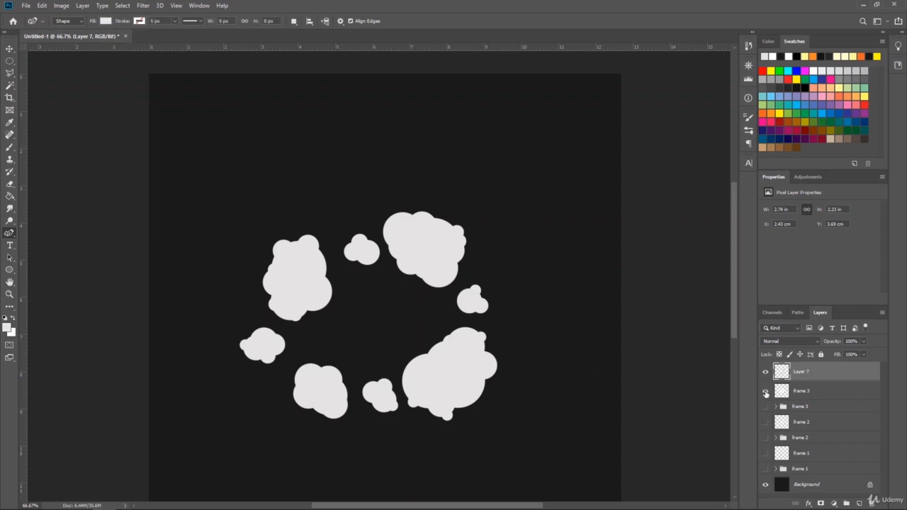
click(765, 391)
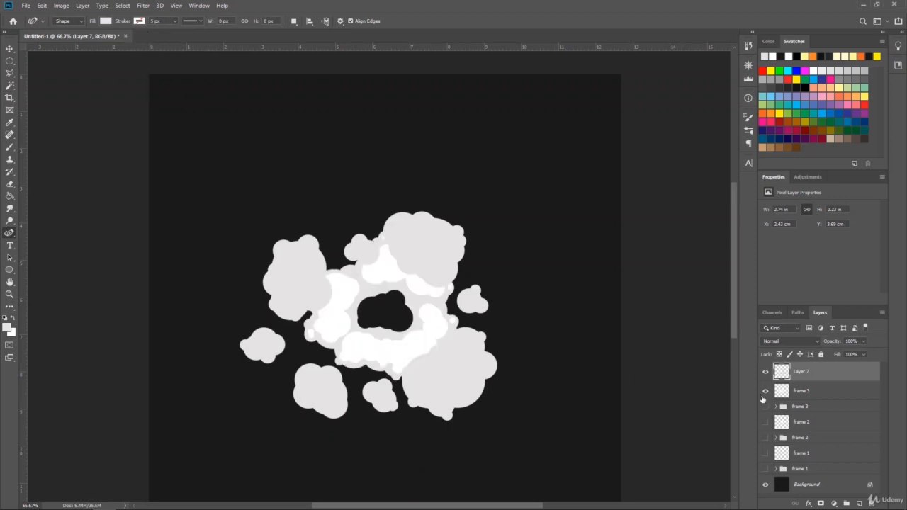
click(411, 267)
click(408, 278)
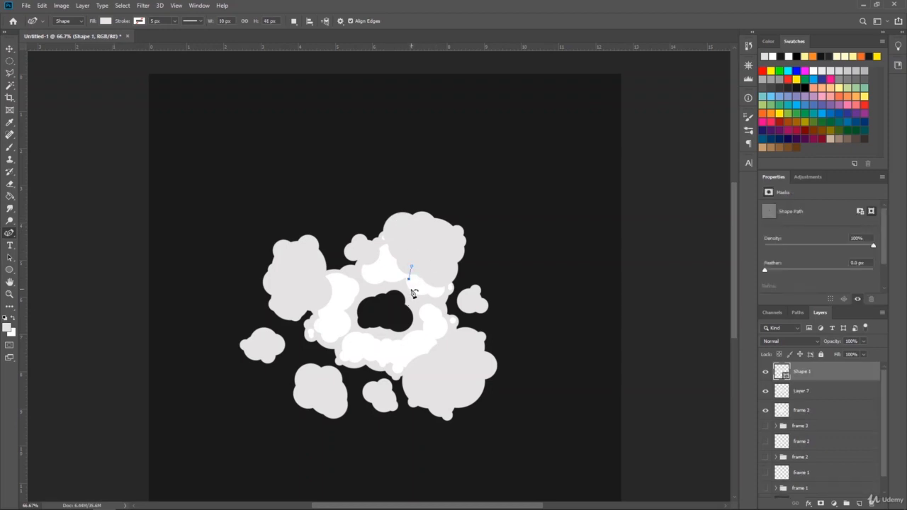
click(410, 288)
click(429, 270)
click(430, 267)
Draw a curved pointed tail from the upper-left puff toward the cloud's center
click(325, 297)
click(344, 296)
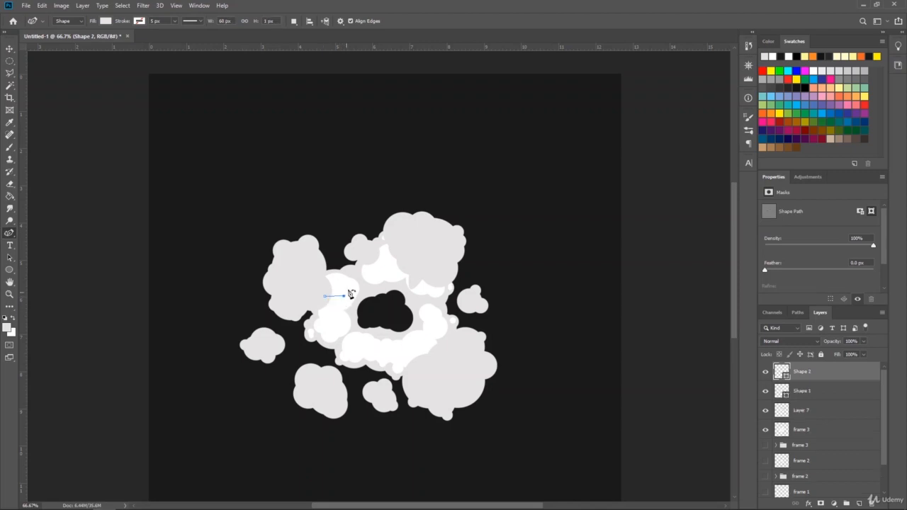
click(352, 291)
click(334, 283)
click(319, 274)
key(Escape)
Draw a curved tail from the lower-left puff reaching up toward the cloud's center
click(319, 367)
click(334, 361)
click(347, 349)
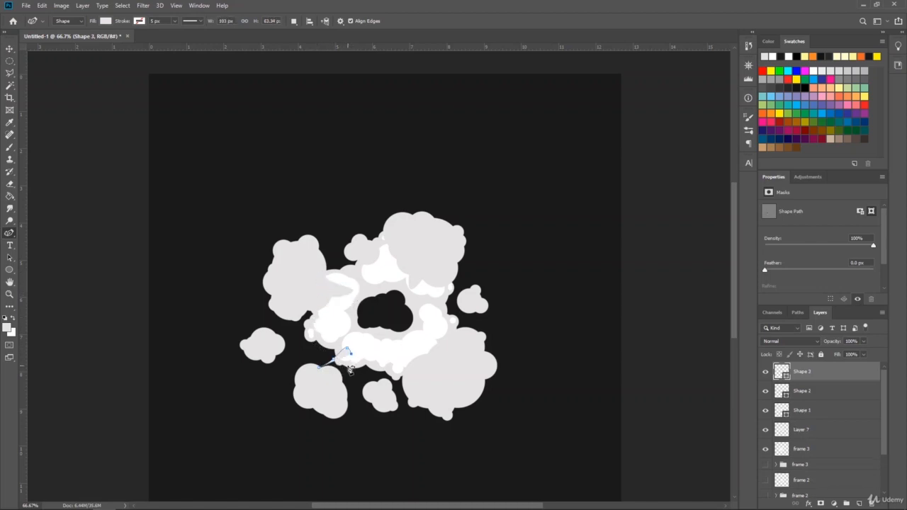
click(347, 370)
click(345, 390)
key(Escape)
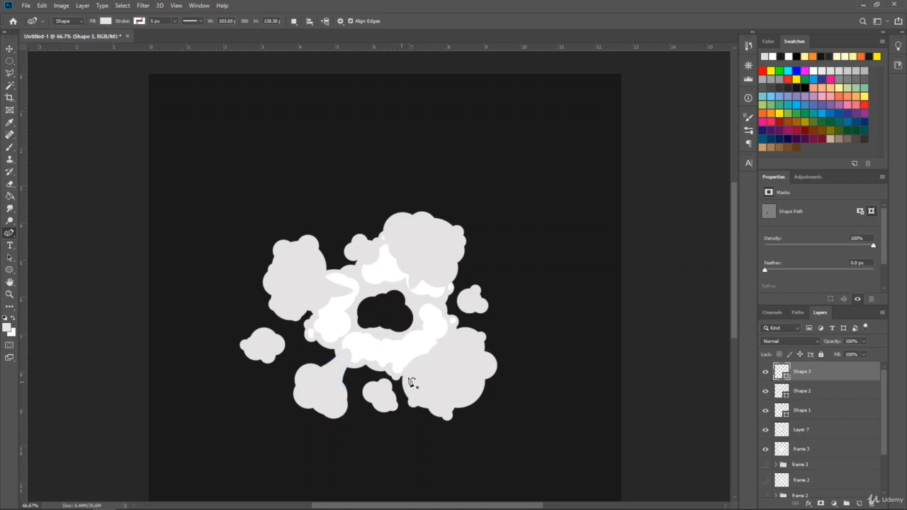
Draw two curved pointed tails on the upper-left side of the lower-right puff, aimed at the cloud's center
click(411, 366)
click(412, 340)
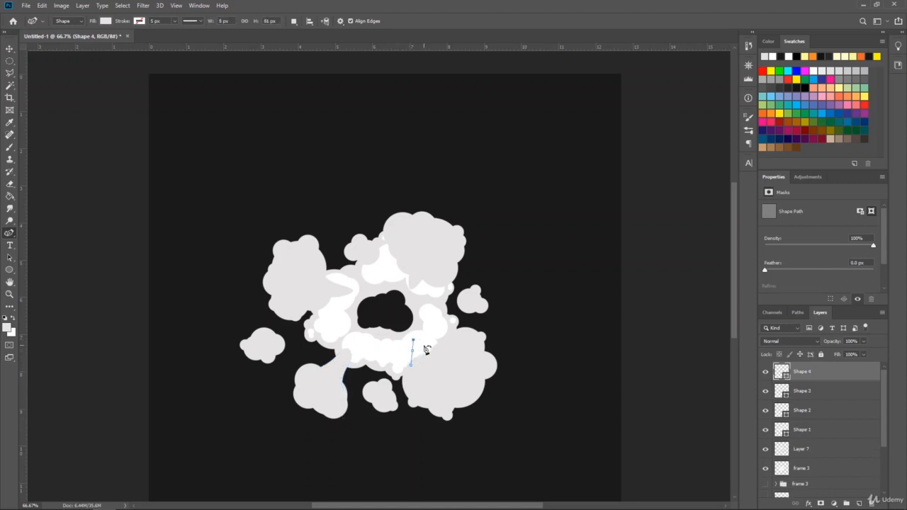
click(423, 345)
key(Escape)
click(460, 332)
click(433, 331)
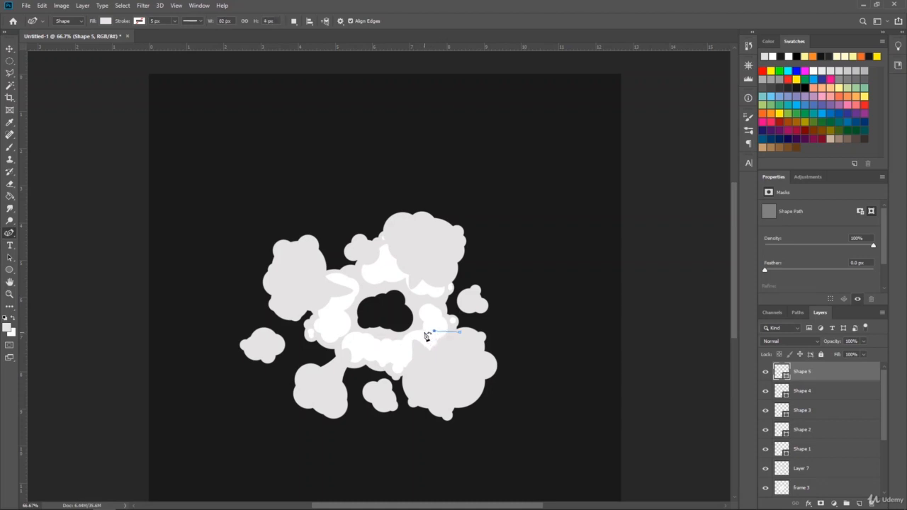
click(431, 337)
click(442, 349)
key(Return)
Hide the merged frame 3 layer and switch to the Move tool
click(765, 487)
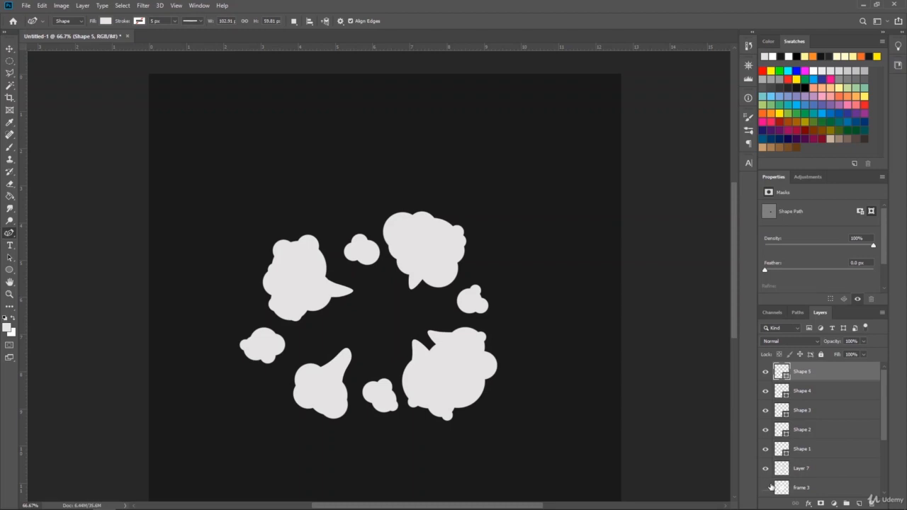
click(8, 49)
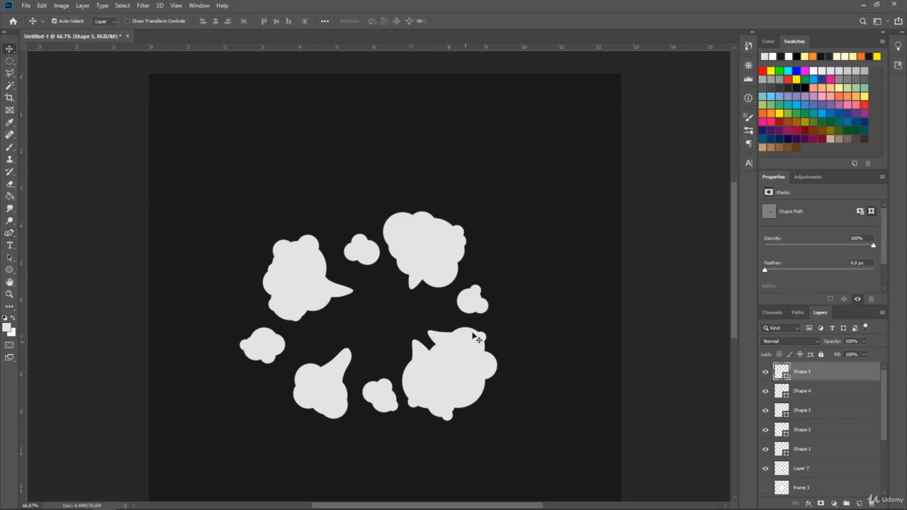
Nudge the upper tail of the lower-right puff to the left and slightly down
key(Left)
key(Left)
key(Left)
key(Left)
key(Left)
key(Left)
key(Left)
key(Left)
key(Left)
key(Left)
key(Left)
key(Left)
key(Down)
key(Down)
Rotate the lower tail of the lower-right puff by about -17 degrees
click(423, 346)
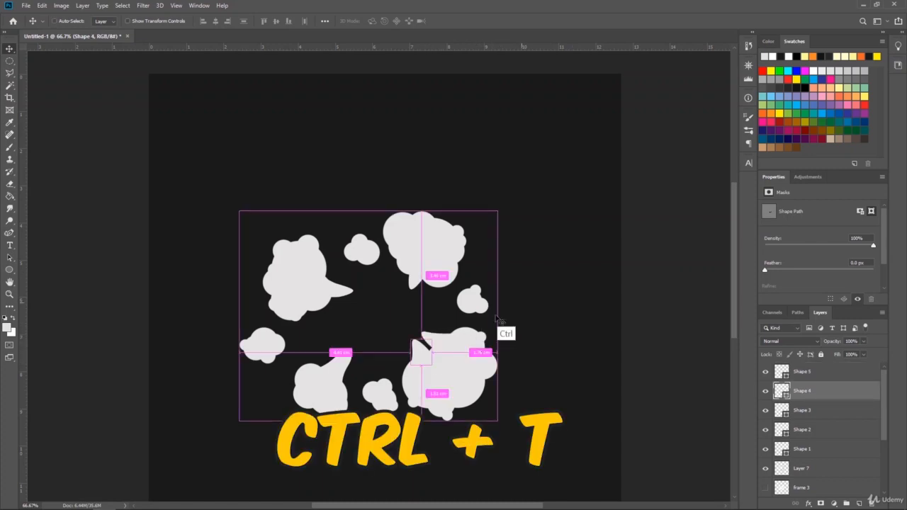
key(ctrl+t)
drag(397, 375, 459, 387)
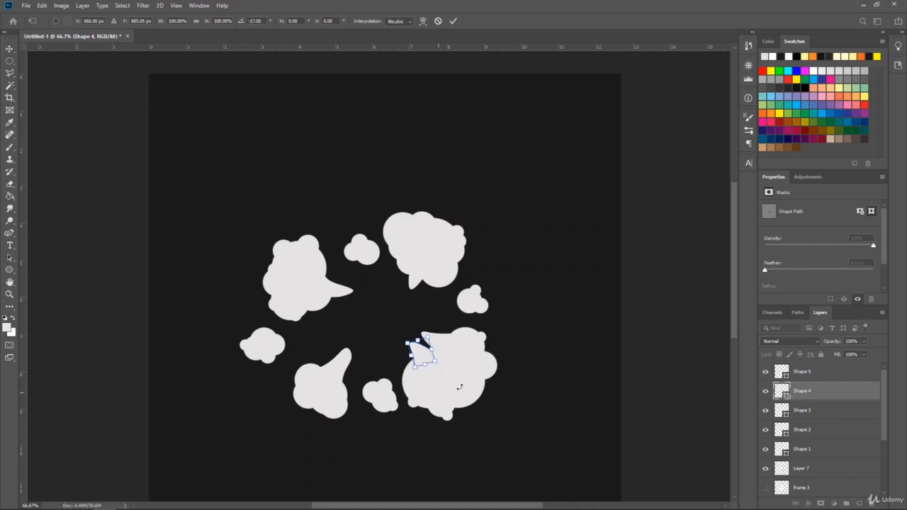
key(Return)
Select the lower-right puff's upper tail again and nudge it further left and slightly down, closer to the lower tail
key(alt+bracketright)
key(Left)
key(Left)
key(Left)
key(Left)
key(Left)
key(Left)
key(Left)
key(Left)
key(Left)
key(Left)
key(Left)
key(Left)
key(Left)
key(Left)
key(Down)
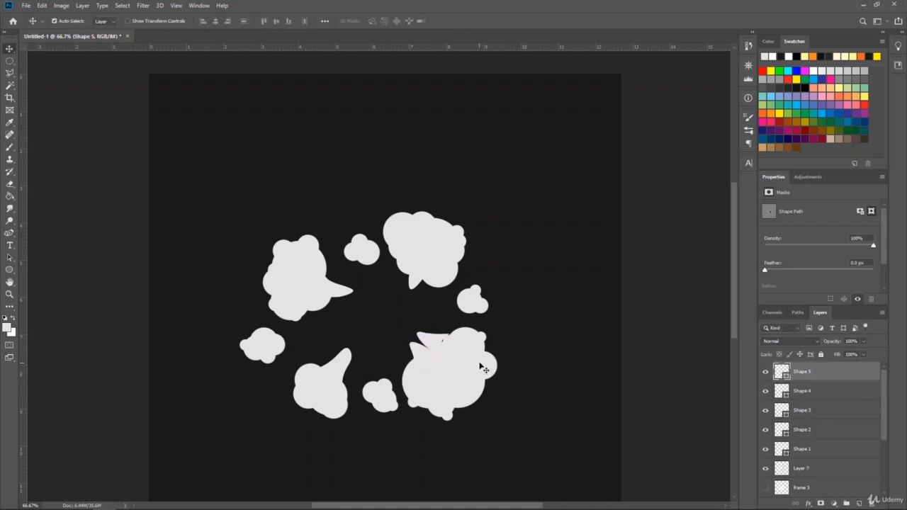
key(Down)
key(Down)
key(Down)
Group Layer 7 and the Shape 1 to Shape 5 layers and name the group frame 4
click(816, 469)
shift+click(819, 370)
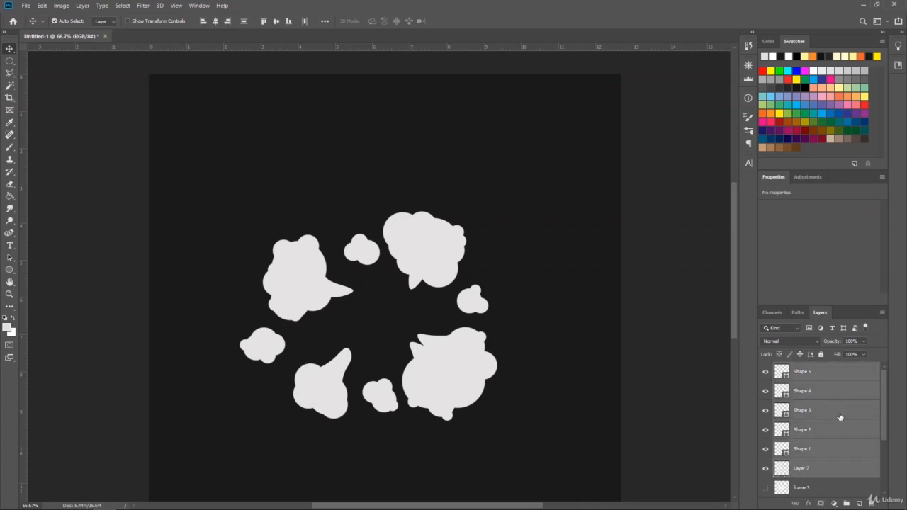
click(847, 503)
key(f)
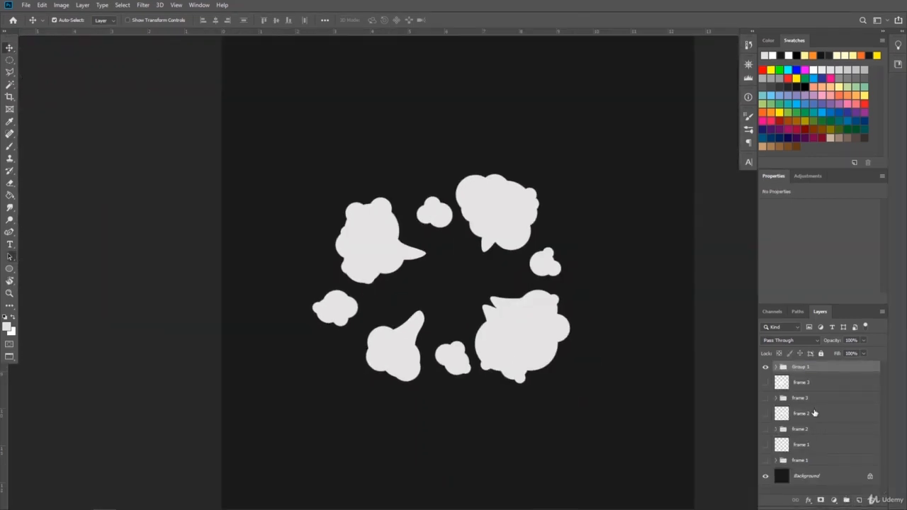
key(a)
double_click(800, 367)
text(fx)
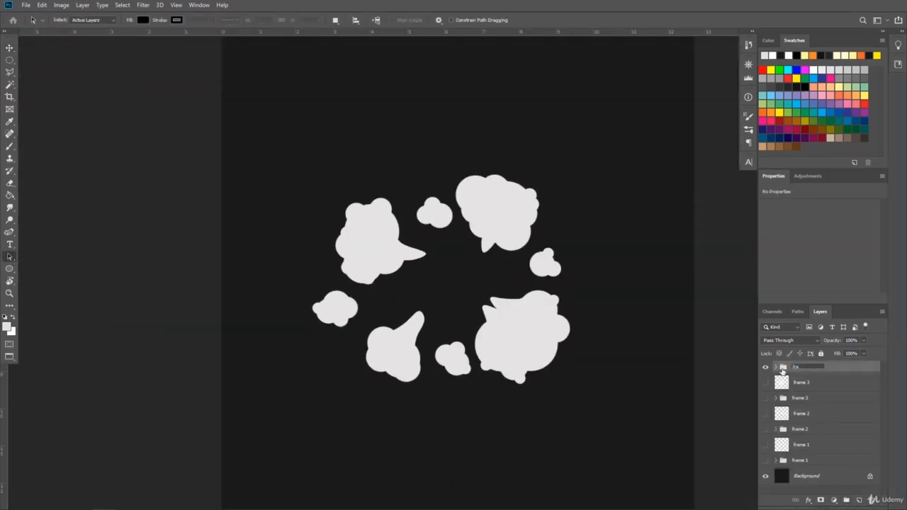
key(Return)
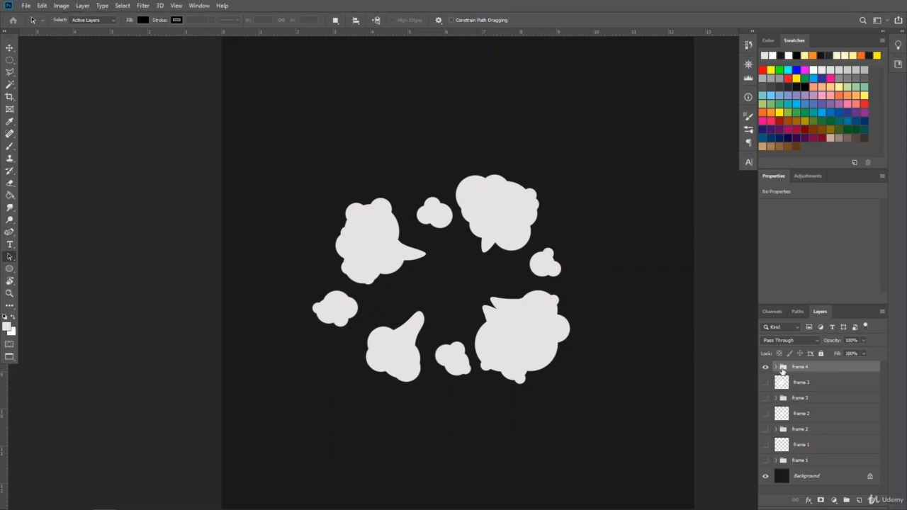
Add a new layer at the top of the frame 4 group and ready the Brush tool with a white foreground
click(775, 367)
click(827, 384)
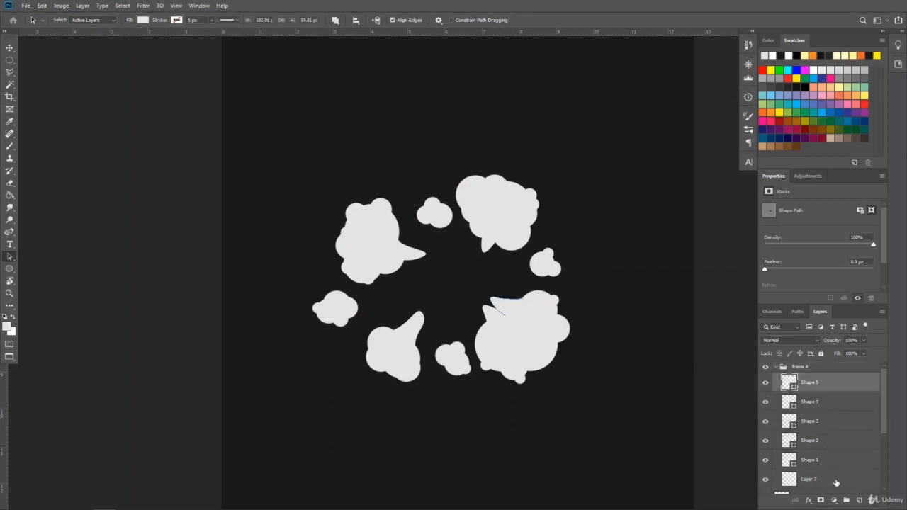
click(858, 500)
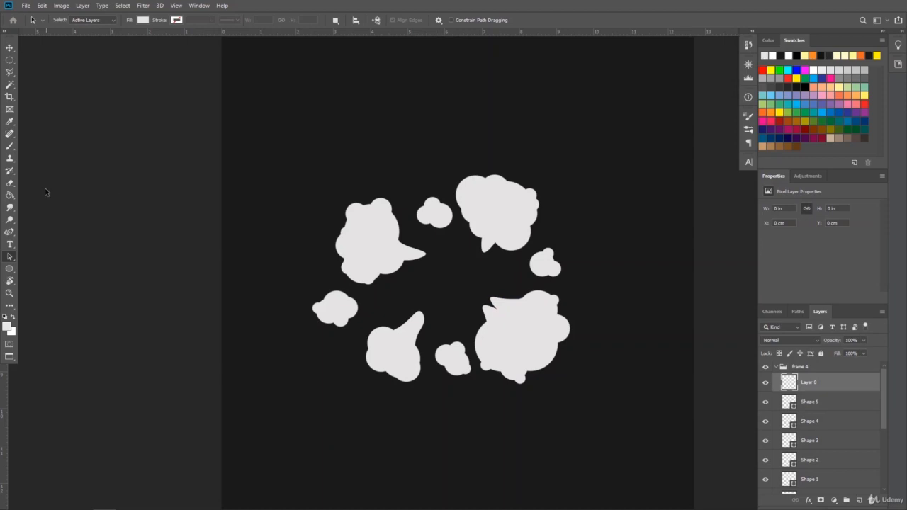
click(13, 318)
click(9, 146)
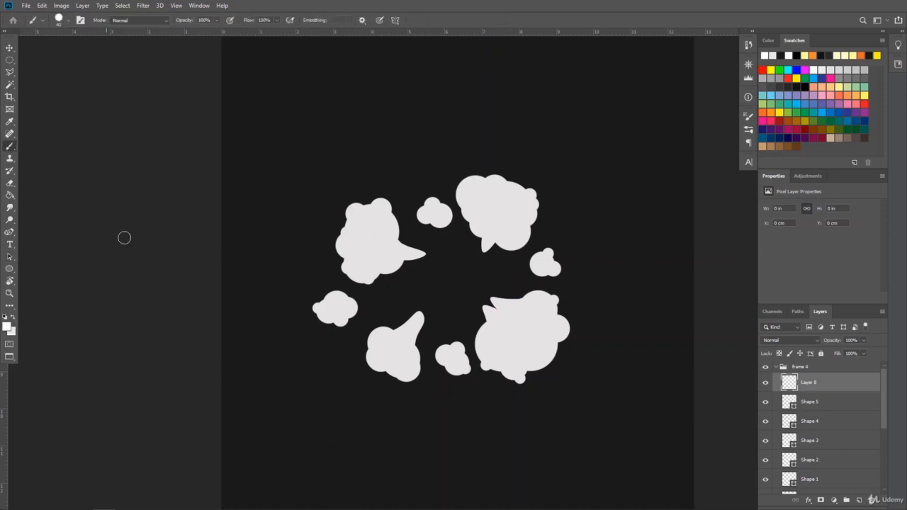
Paint three overlapping round white highlights on the large upper-right puff, enlarging the brush as needed
key(bracketright)
key(bracketright)
key(bracketright)
key(bracketright)
key(bracketright)
click(477, 192)
key(bracketright)
key(bracketright)
click(503, 202)
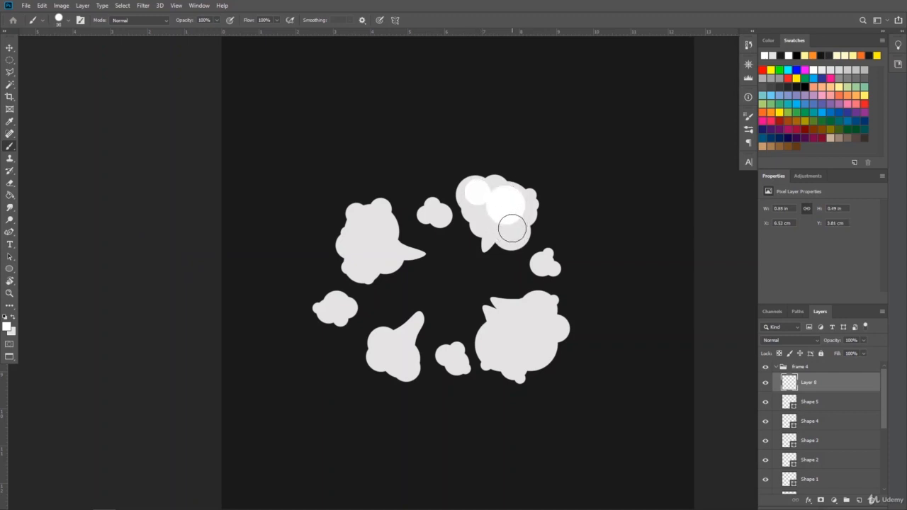
click(511, 228)
Paint overlapping round white highlights on the large lower-right puff
key(bracketleft)
click(537, 315)
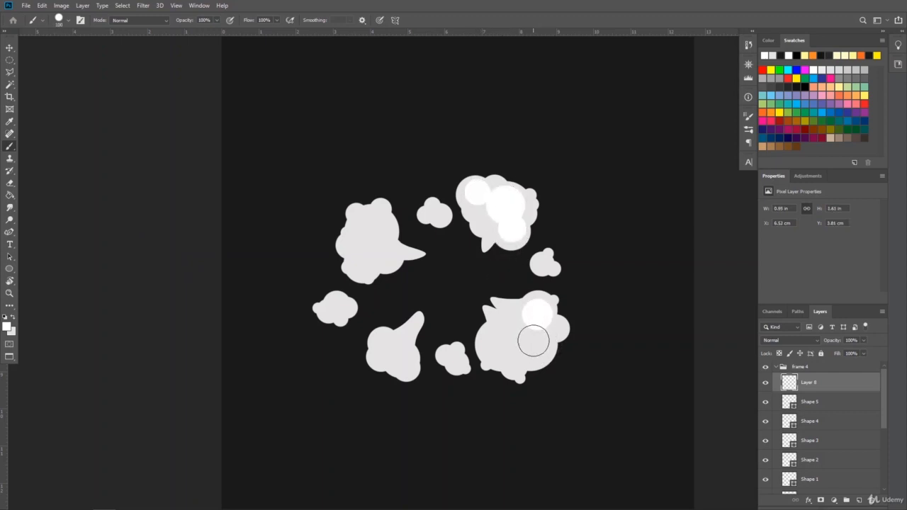
click(530, 341)
click(503, 339)
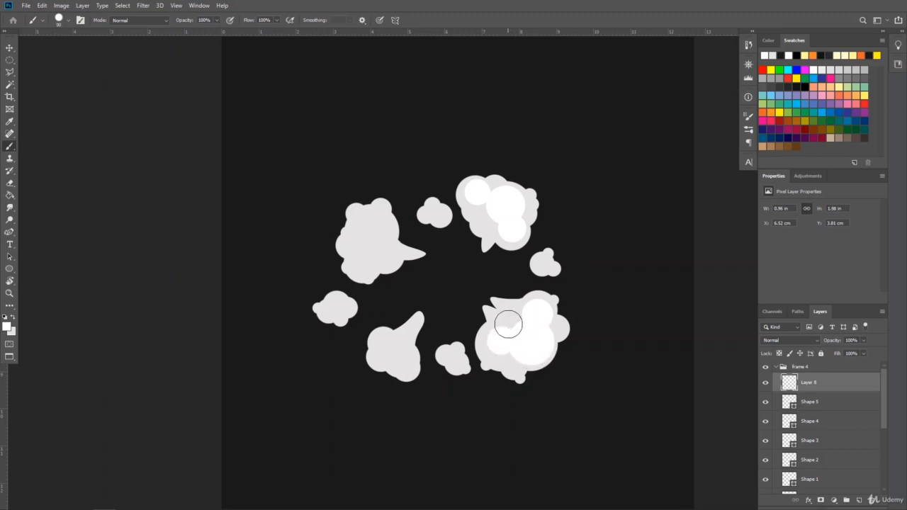
Paint round white highlights on the lower-left puff and the small far-left puff
click(400, 352)
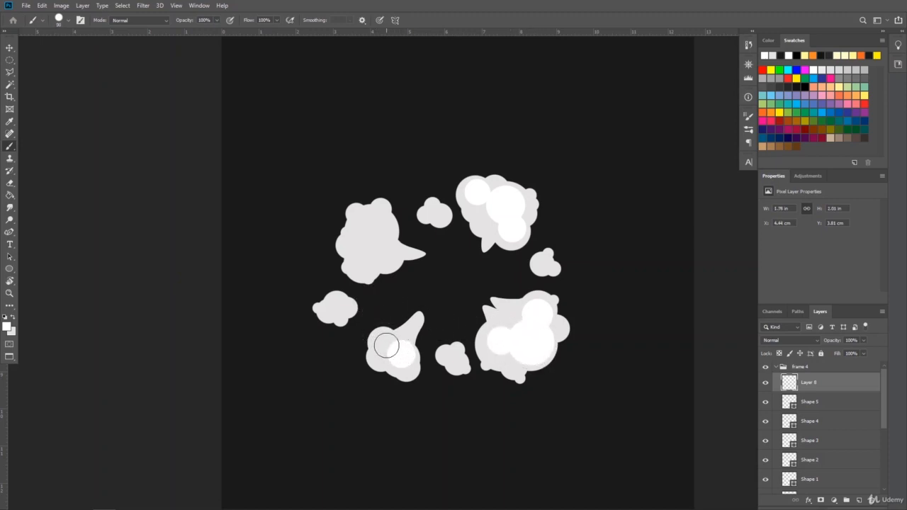
click(386, 344)
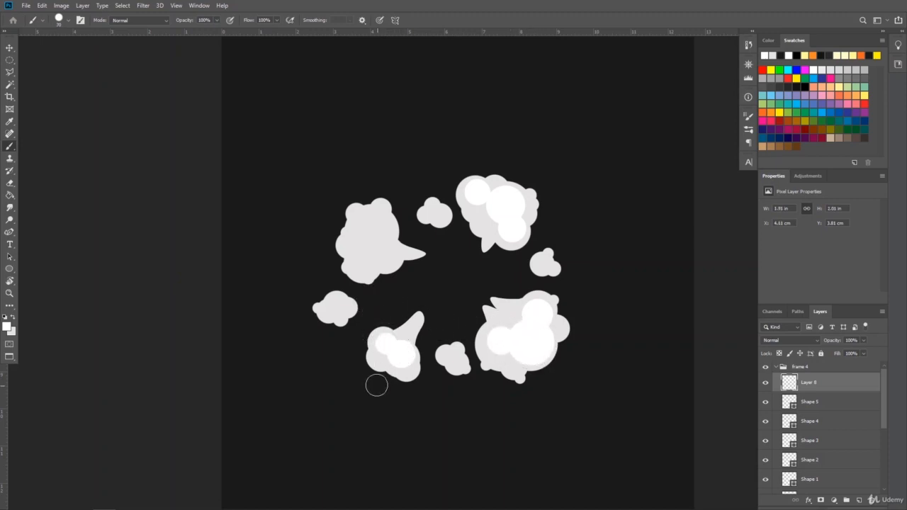
click(338, 302)
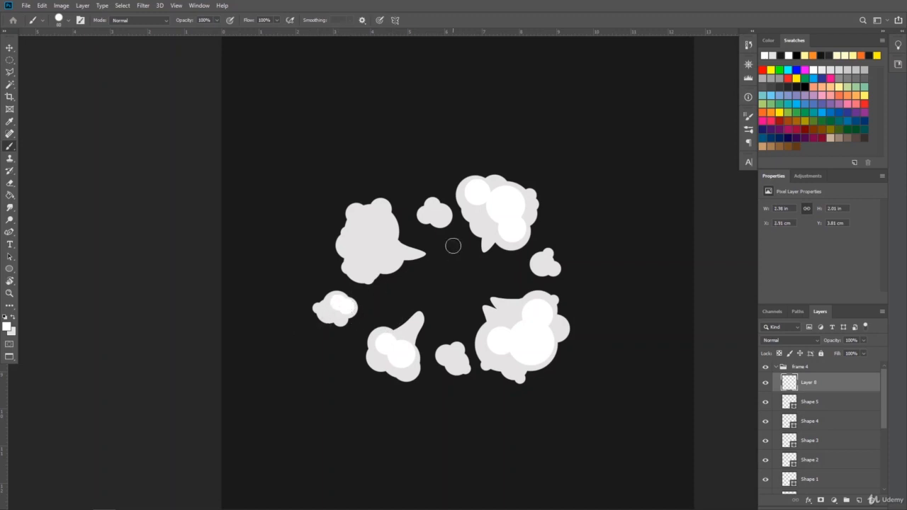
Dab white highlights on the small puff at the top of the ring, reducing the brush size for its smaller lobes
click(440, 213)
key(bracketleft)
key(bracketleft)
key(bracketleft)
key(bracketleft)
click(433, 208)
click(427, 214)
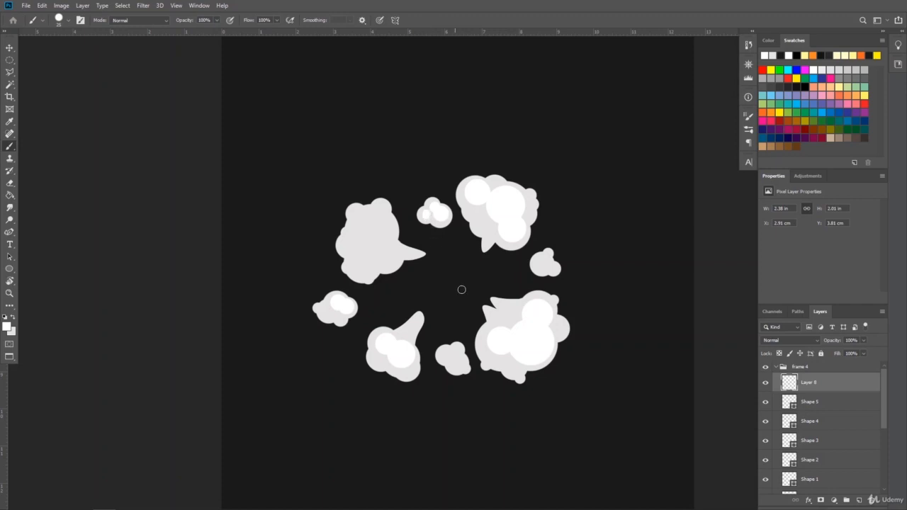
Dab small white highlights on the lobes of the small right-hand puff and the small bottom puff
click(544, 263)
click(553, 267)
click(459, 360)
click(446, 356)
click(455, 352)
Paint overlapping white highlights in varied brush sizes across the large upper-left puff
click(375, 223)
click(379, 207)
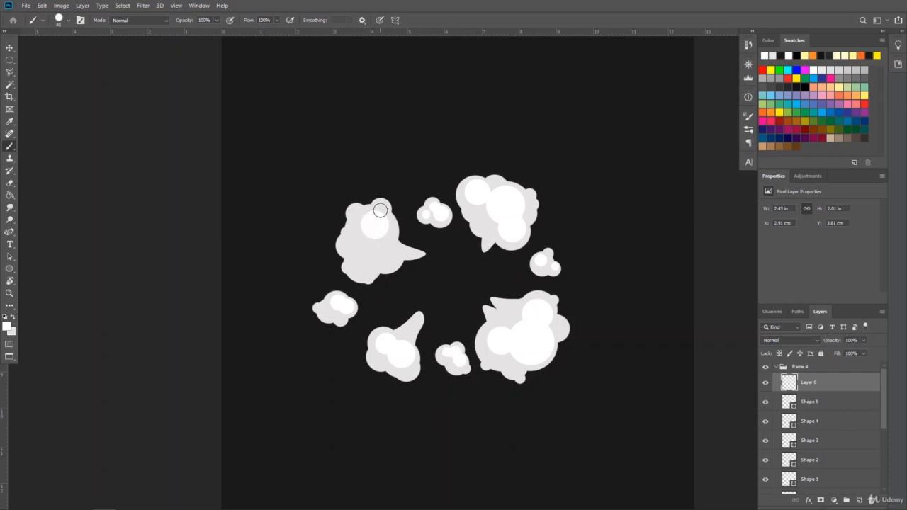
click(365, 261)
key(bracketright)
key(bracketright)
click(360, 240)
key(bracketleft)
key(bracketleft)
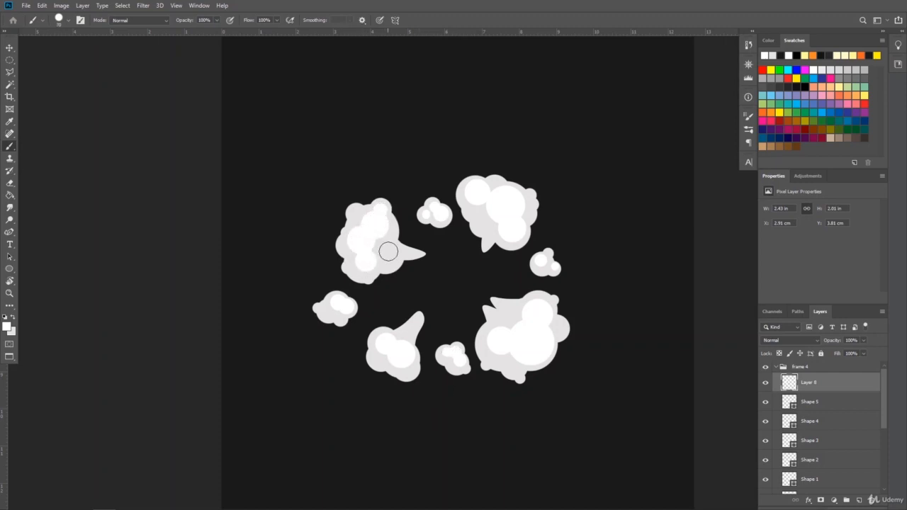
click(389, 253)
key(bracketright)
click(378, 244)
Add smaller white highlights to the right edges of the lower-right and upper-right puffs and to the small right-hand puff
key(bracketleft)
key(bracketleft)
key(bracketleft)
click(556, 325)
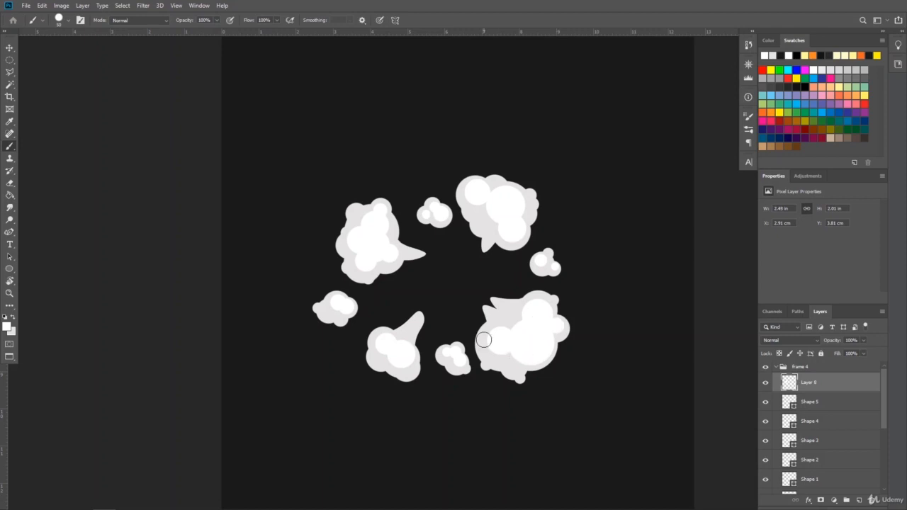
click(524, 213)
click(525, 202)
click(546, 256)
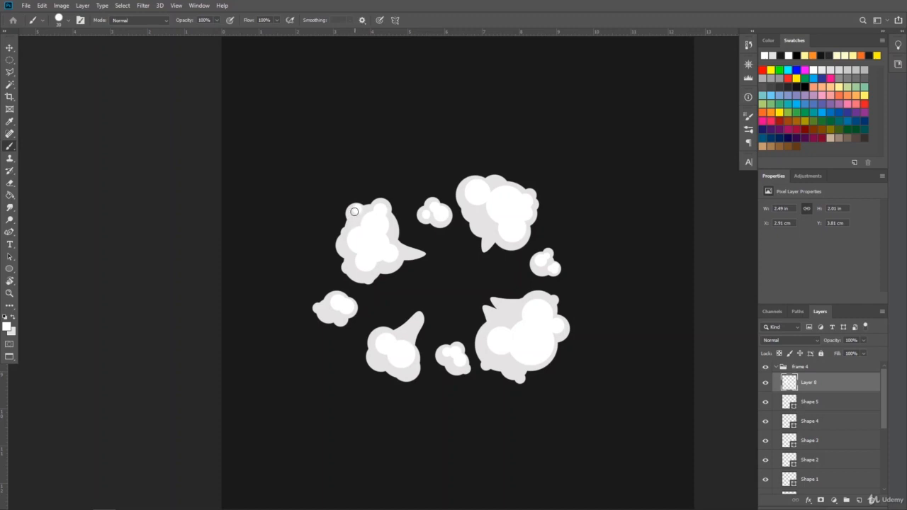
Fill out the left side of the upper-left puff's highlight with additional white dabs
key(bracketright)
key(bracketright)
key(bracketright)
key(bracketright)
click(356, 264)
key(bracketleft)
key(bracketleft)
key(bracketleft)
key(bracketright)
click(348, 245)
key(bracketright)
click(354, 231)
Extend the white highlight on the small far-left puff, adding a tiny dab on its left bump
click(326, 310)
click(335, 309)
key(bracketleft)
key(bracketleft)
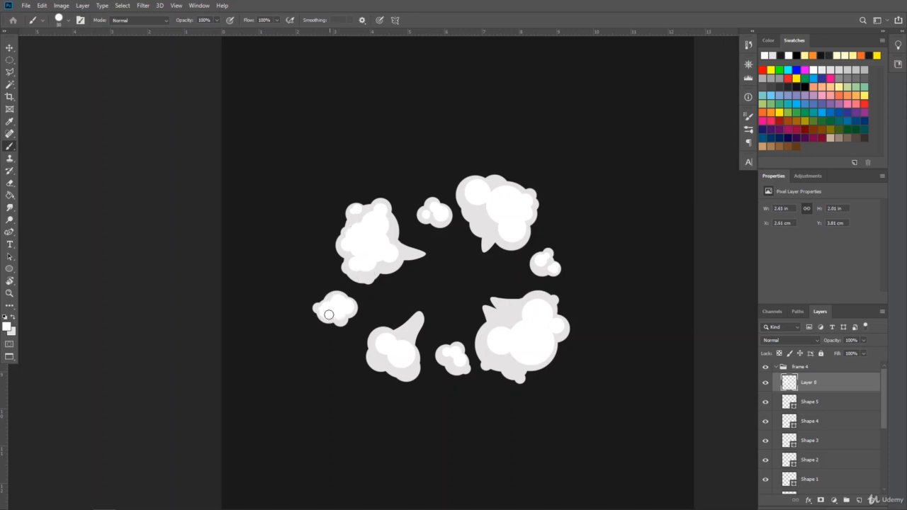
click(318, 307)
Enlarge the brush and extend the white highlight across the lower part of the lower-left puff
key(bracketright)
key(bracketright)
key(bracketright)
key(bracketright)
key(bracketright)
key(bracketright)
click(378, 355)
click(409, 366)
click(386, 360)
Extend the white highlight into the bottom-left area of the large lower-right puff
click(515, 365)
key(bracketright)
key(bracketright)
key(bracketright)
click(501, 355)
key(bracketleft)
key(bracketleft)
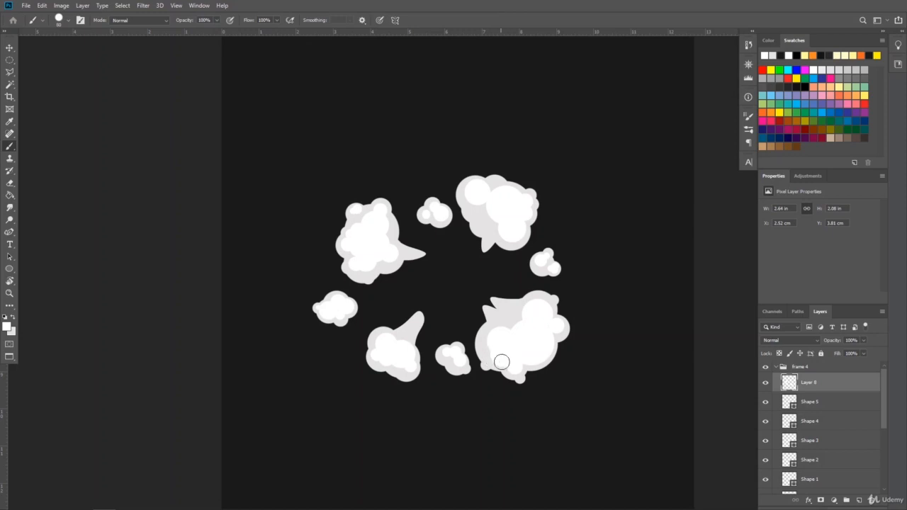
click(502, 362)
Paint white highlights on the lower-right puff's small outer bumps and top lobe, and fill out the small top puff's highlight
key(bracketleft)
key(bracketleft)
key(bracketleft)
key(bracketleft)
key(bracketleft)
key(bracketleft)
click(553, 299)
key(bracketright)
key(bracketright)
key(bracketright)
key(bracketright)
key(bracketright)
key(bracketright)
click(544, 303)
key(bracketright)
key(bracketright)
click(535, 303)
key(bracketleft)
key(bracketleft)
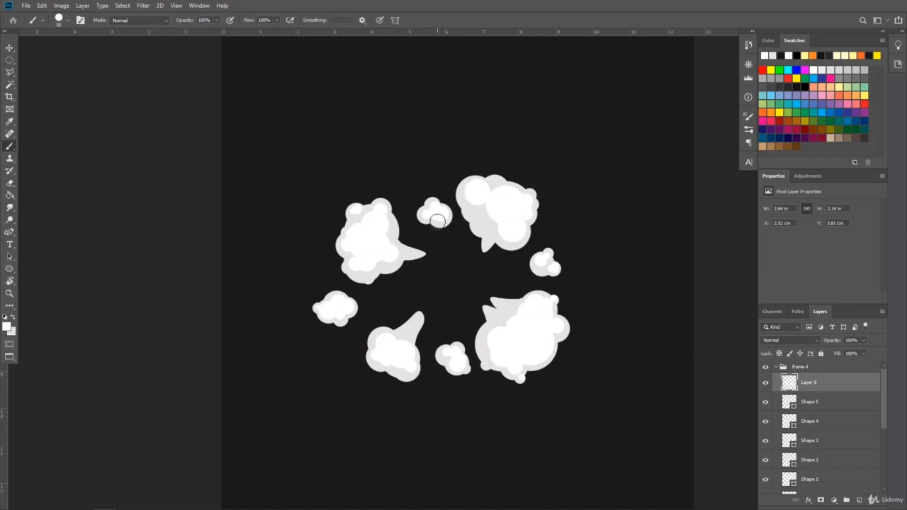
Draw a small closed oval shape with the Curvature Pen on the lower-left bump of the large upper-right puff
key(p)
click(10, 293)
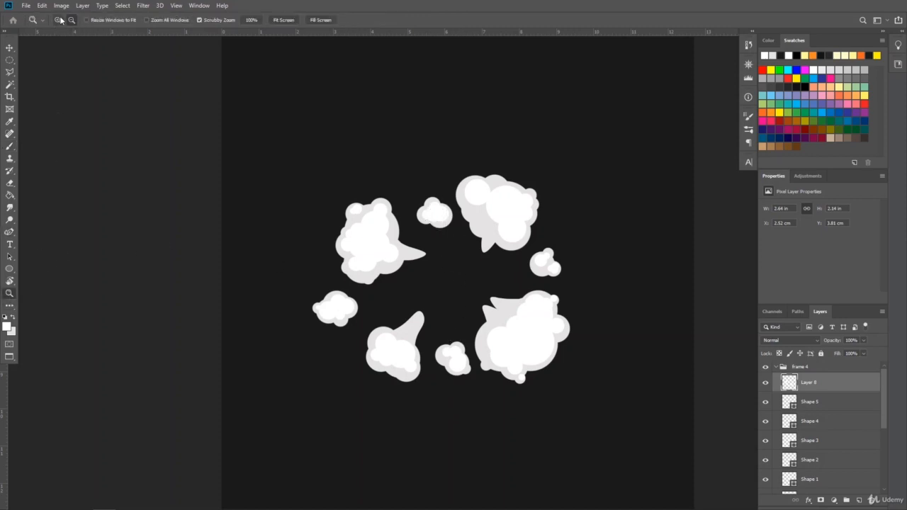
click(442, 274)
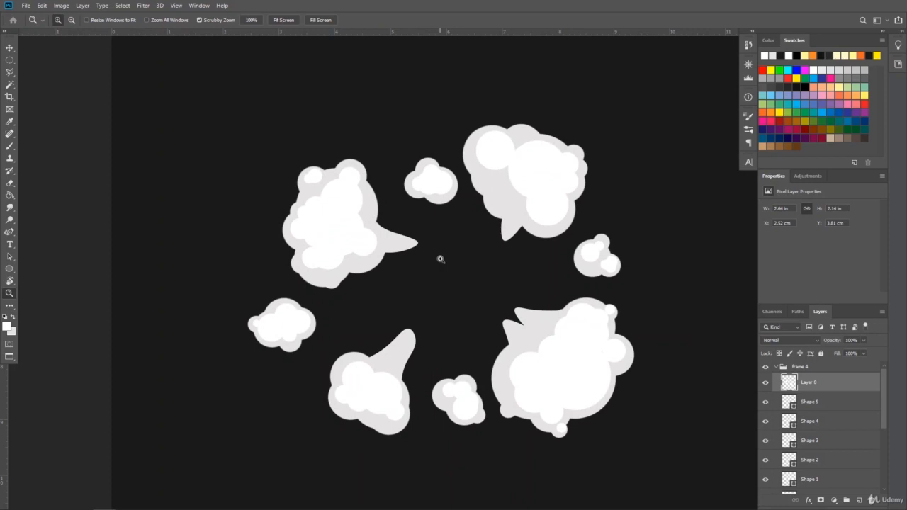
click(442, 259)
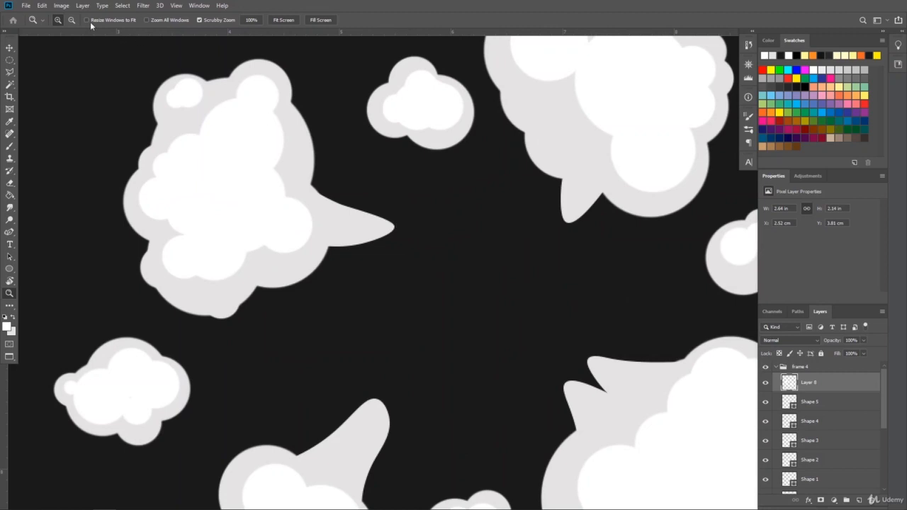
click(72, 20)
click(406, 241)
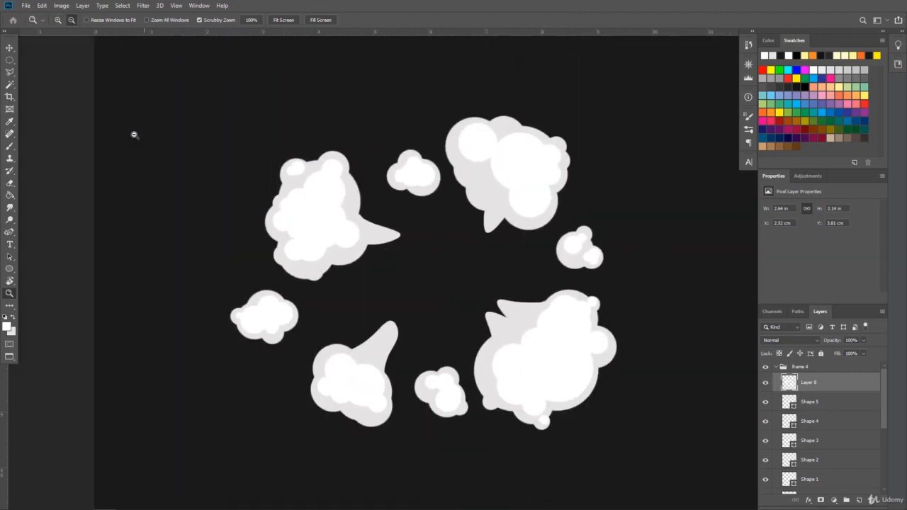
click(10, 232)
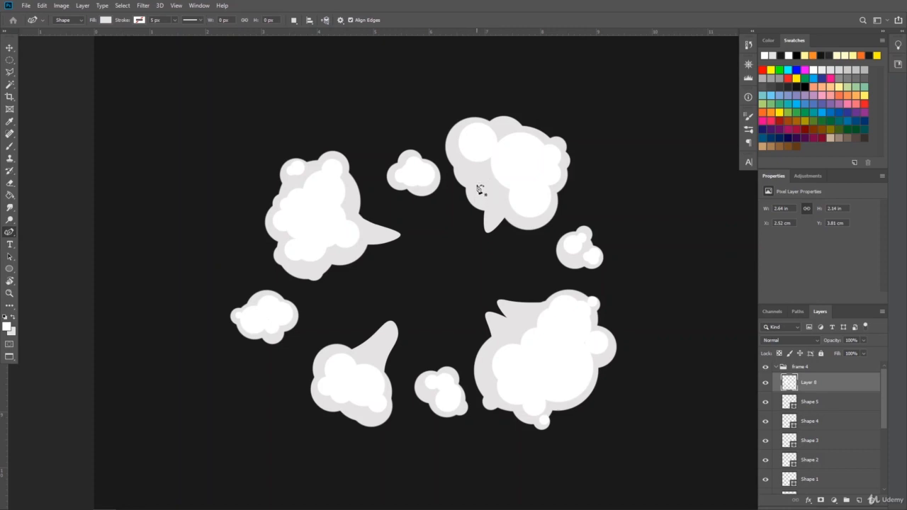
click(476, 185)
click(479, 199)
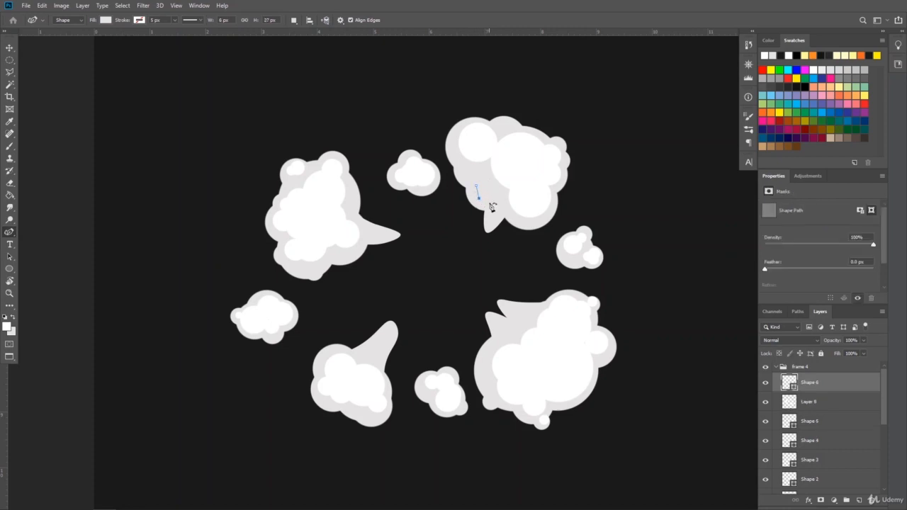
mouse_move(494, 201)
mouse_down()
mouse_move(504, 196)
mouse_move(483, 193)
mouse_up()
click(480, 188)
Fill the small oval shape with white and deselect its path
click(107, 21)
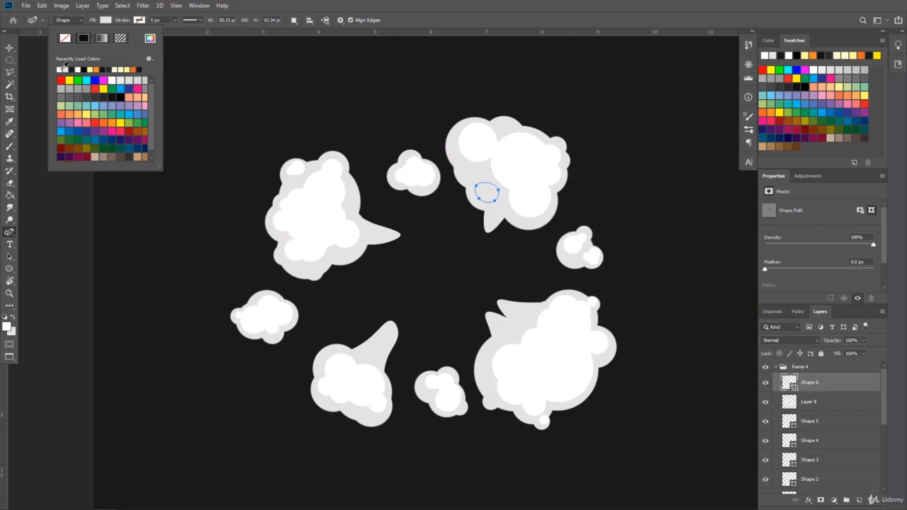
click(64, 68)
key(Return)
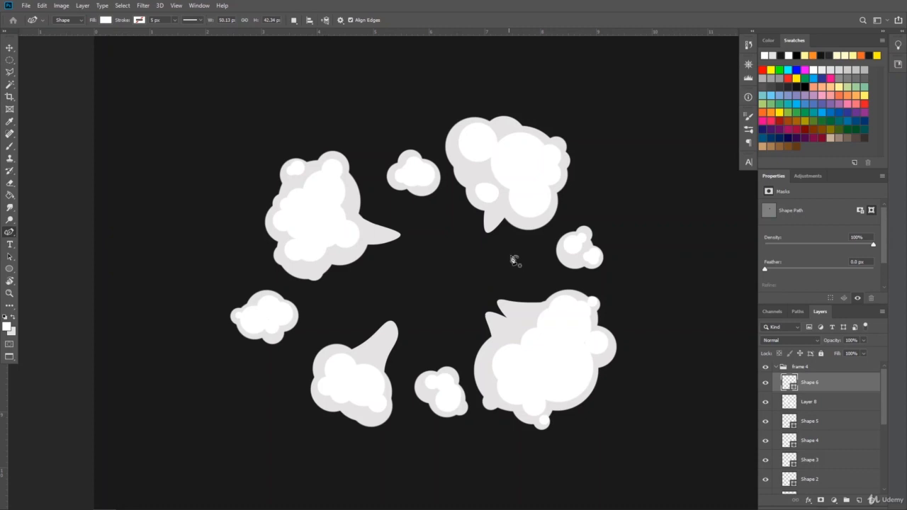
Draw a rounded white highlight shape on the upper-right puff's top middle bump, overlapping the neighbouring highlights
click(489, 130)
click(499, 126)
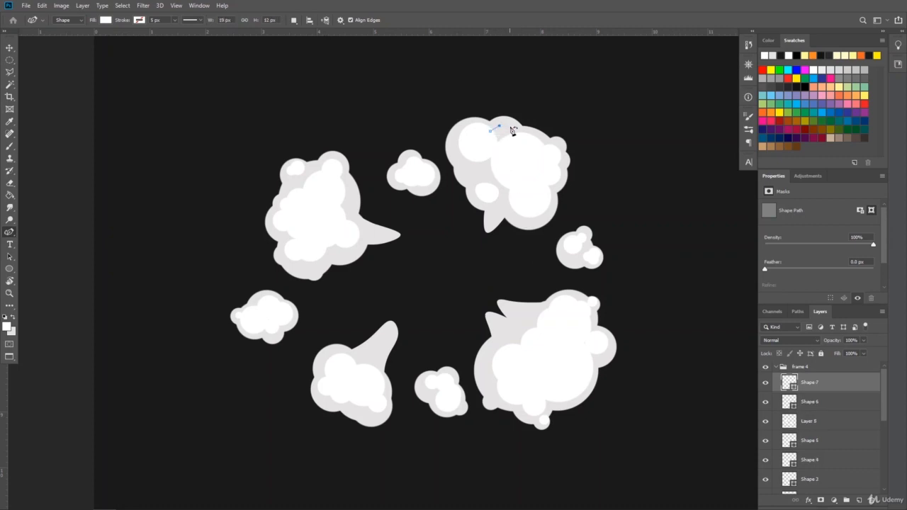
click(510, 126)
click(516, 141)
click(504, 153)
click(489, 132)
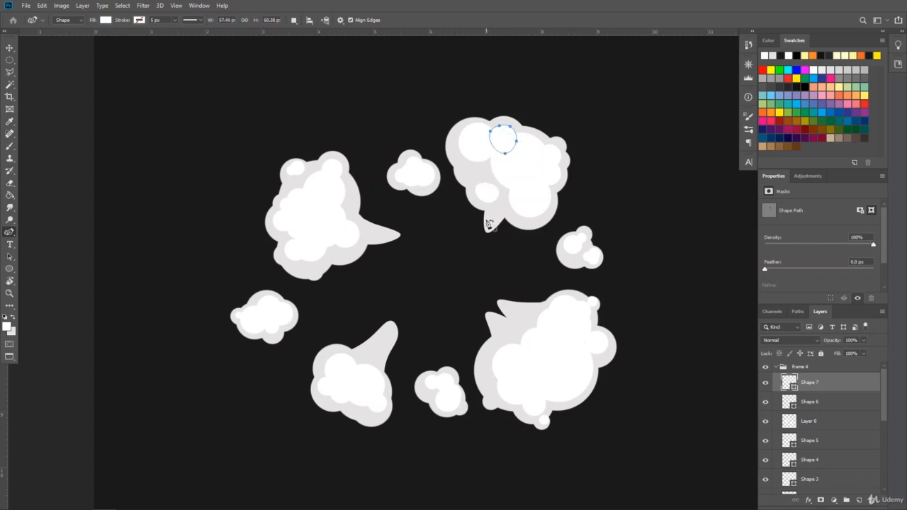
Draw a white highlight shape filling the left middle of the upper-right puff, above its oval highlight
click(471, 158)
click(464, 170)
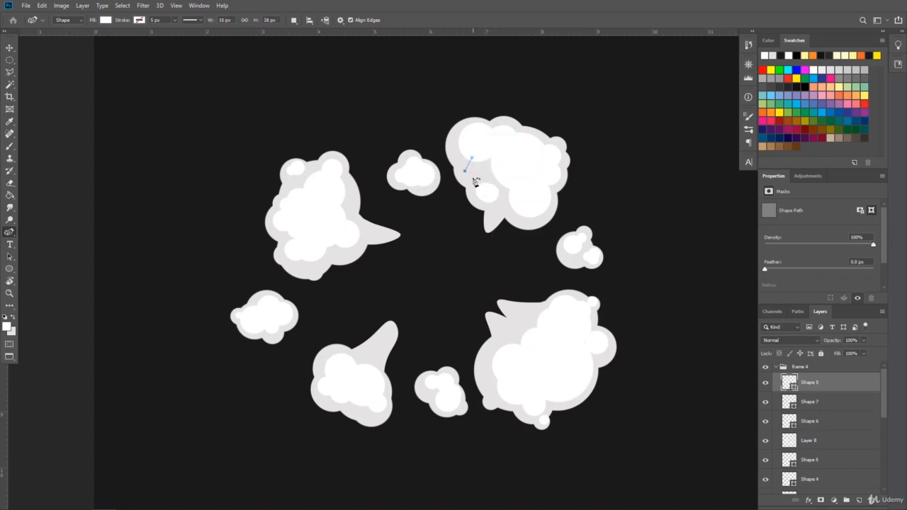
click(472, 178)
click(484, 175)
click(500, 182)
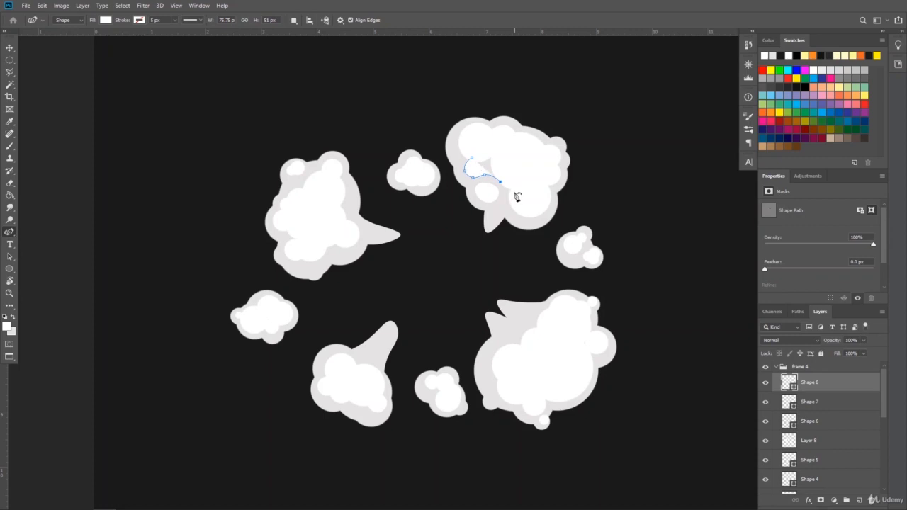
click(514, 192)
click(501, 153)
click(471, 158)
key(Escape)
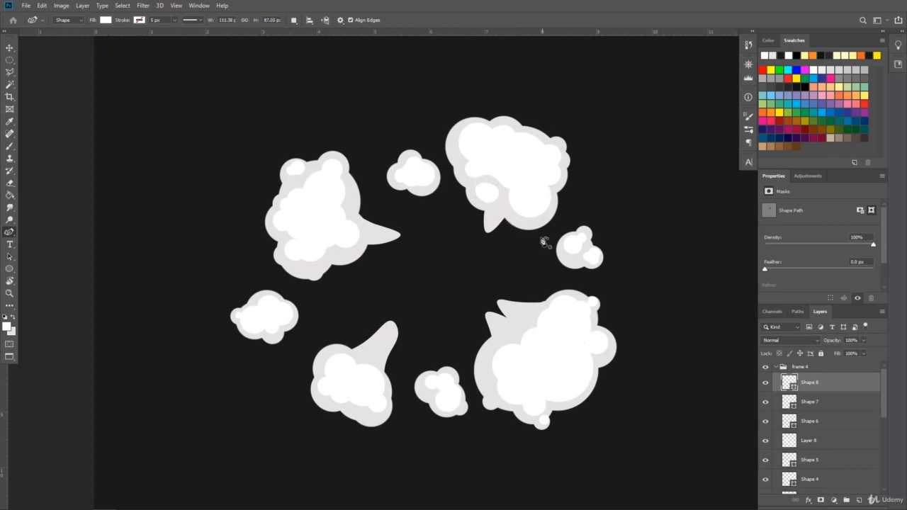
Draw a small tapered white highlight inside the tail of the upper-right puff
click(489, 210)
click(490, 217)
click(490, 225)
click(496, 218)
click(502, 210)
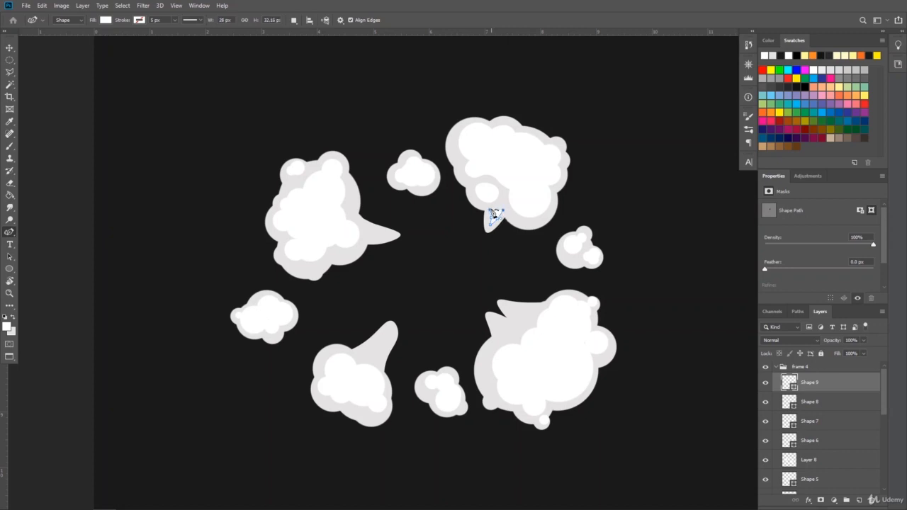
click(489, 209)
key(Escape)
Draw a white highlight along the upper tail of the large lower-right puff, joining it to the body's highlight
click(505, 305)
click(524, 308)
click(545, 305)
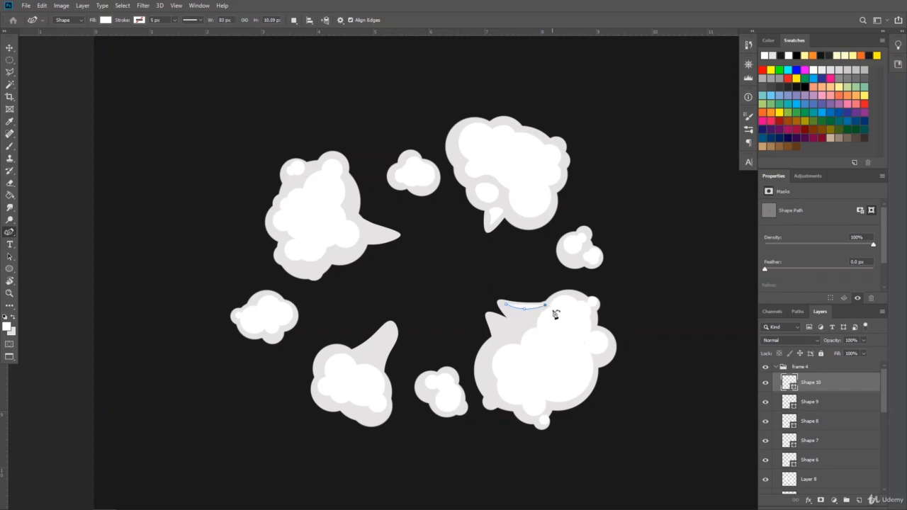
click(552, 313)
click(537, 336)
click(514, 317)
click(508, 310)
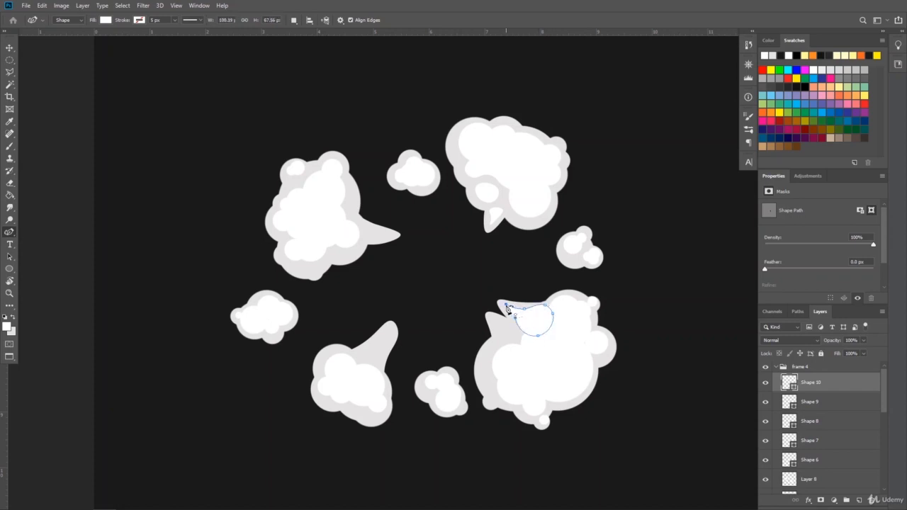
click(505, 305)
Draw a narrow white highlight inside the lower tail of the lower-right puff
click(490, 316)
click(502, 319)
click(515, 331)
click(510, 337)
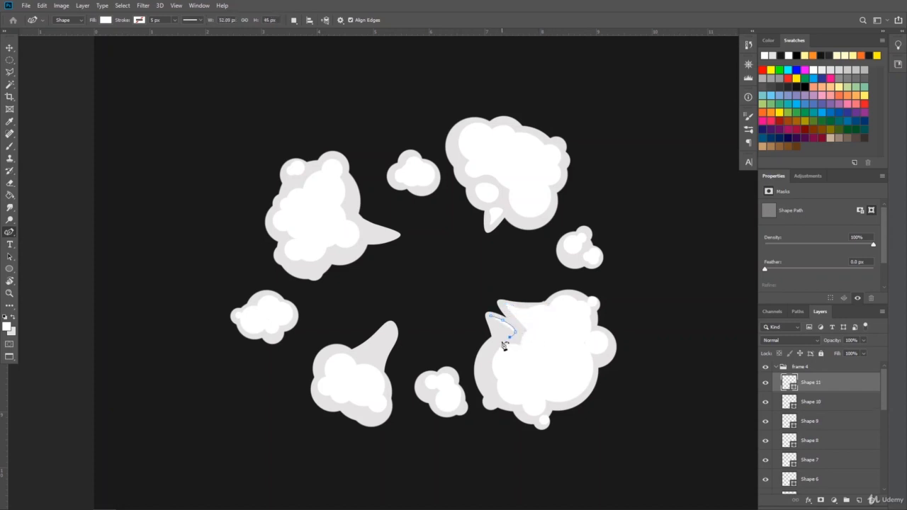
click(491, 316)
Draw a thin pointed white highlight inside the tail of the large upper-left puff
click(366, 227)
click(378, 229)
click(395, 235)
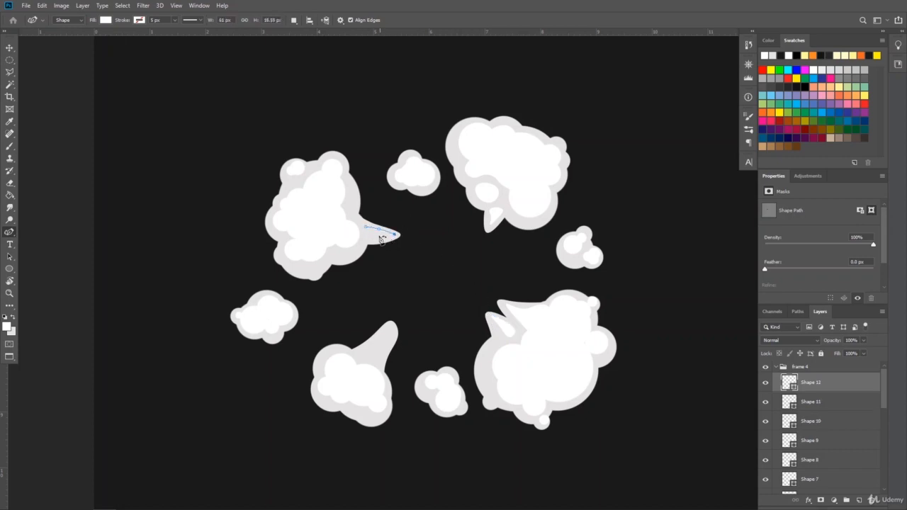
click(381, 241)
click(366, 227)
Draw a narrow white highlight inside the upward tail of the lower-left puff
click(388, 326)
click(394, 337)
click(376, 354)
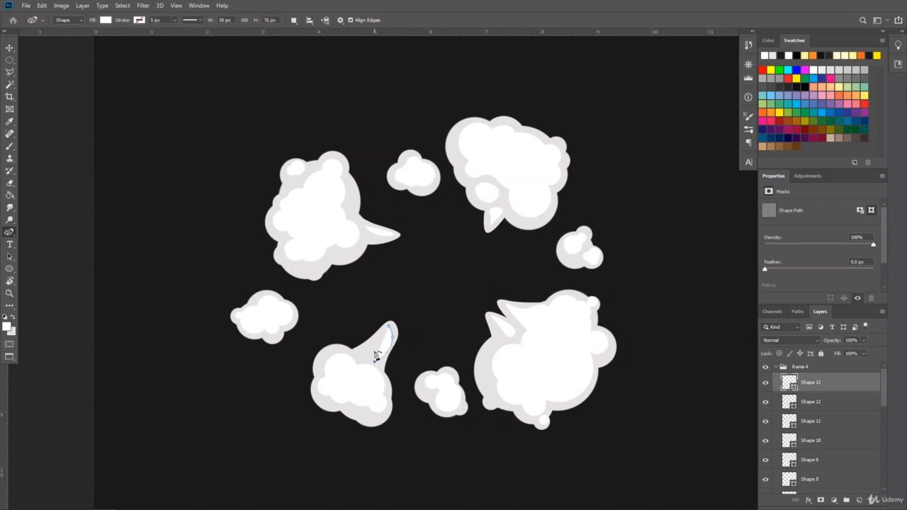
click(388, 325)
Collapse the frame 4 group, hide the Background layer and stamp the visible artwork into a new layer
click(9, 293)
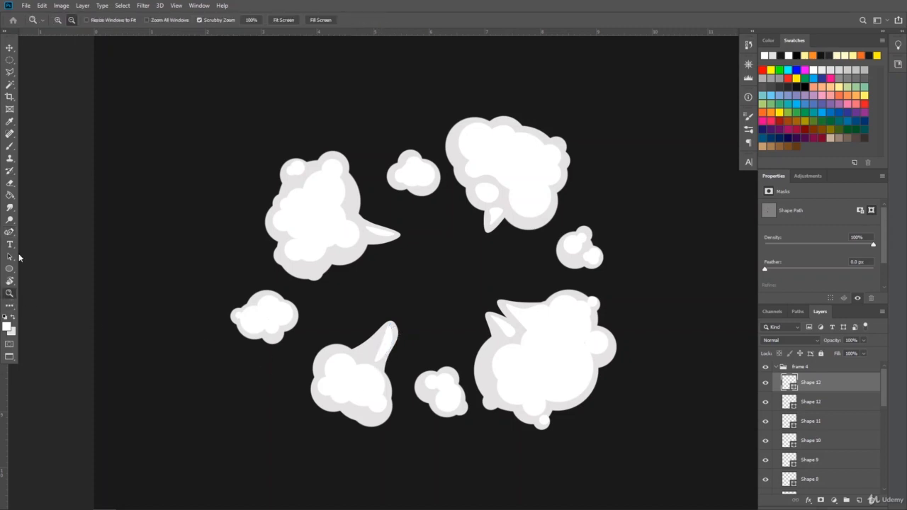
drag(439, 269, 439, 307)
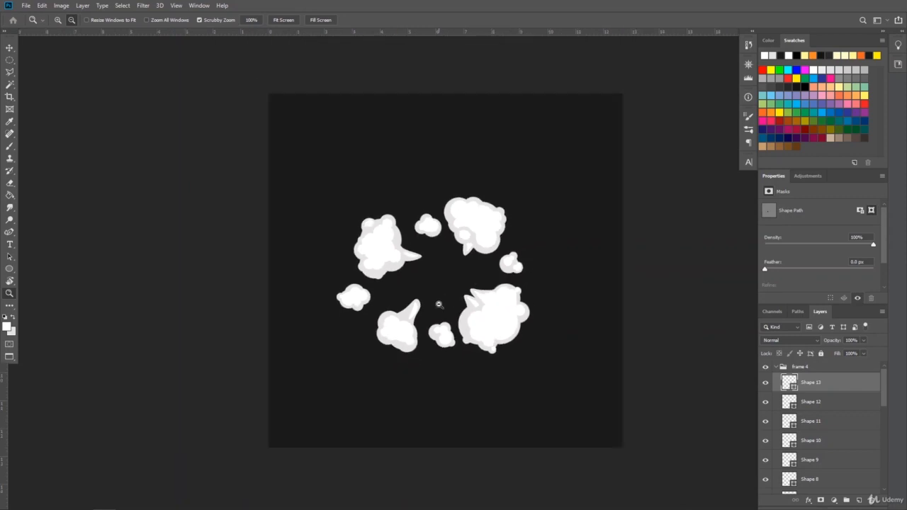
click(780, 366)
click(765, 476)
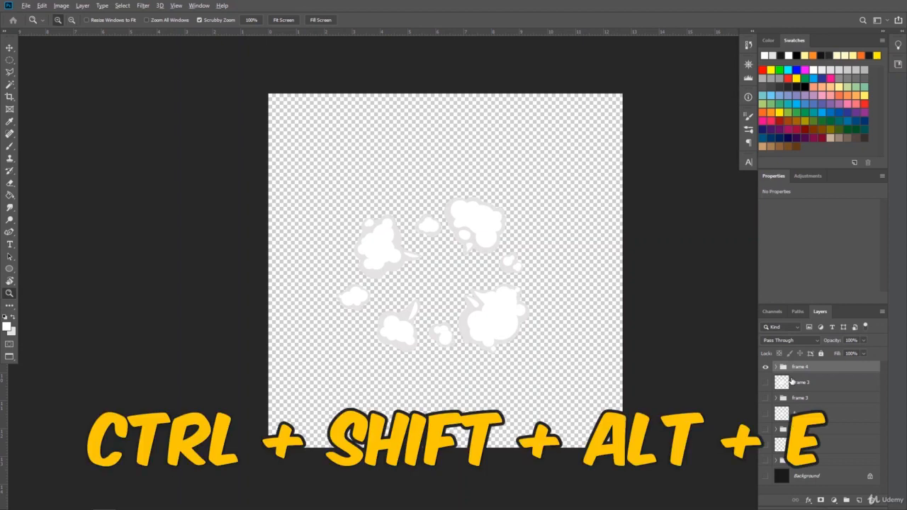
key(ctrl+shift+alt+e)
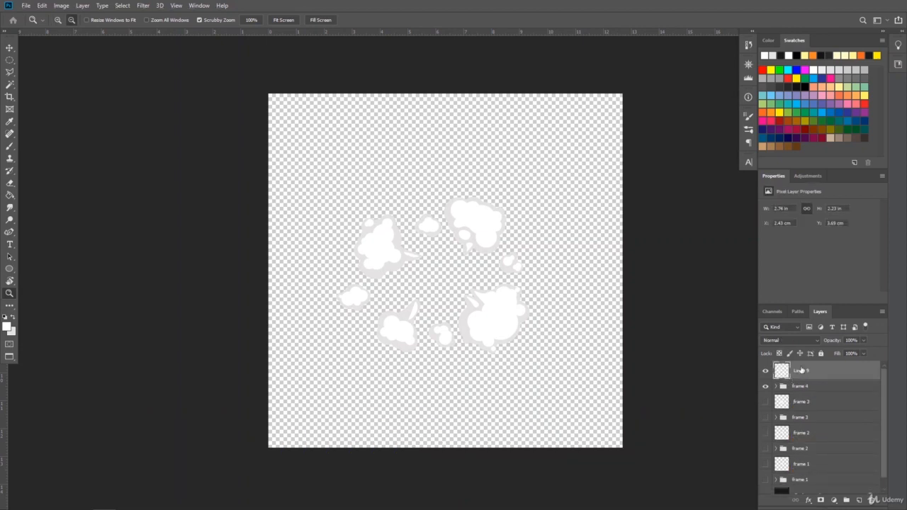
Rename the stamped layer as frame 4, and show the Background with the frame 4 group hidden
double_click(800, 370)
key(Return)
click(765, 493)
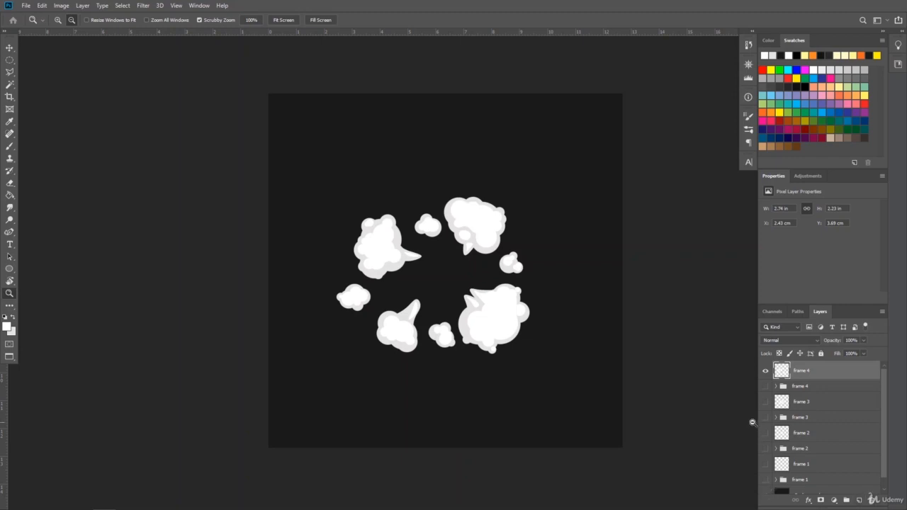
Add a new layer and paint two large light grey circles over the top of the upper-right puff
click(860, 500)
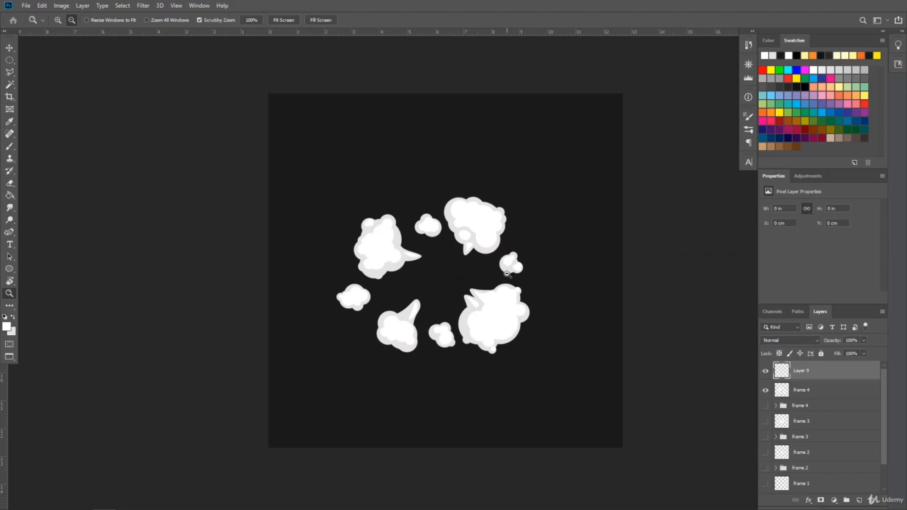
key(u)
click(9, 147)
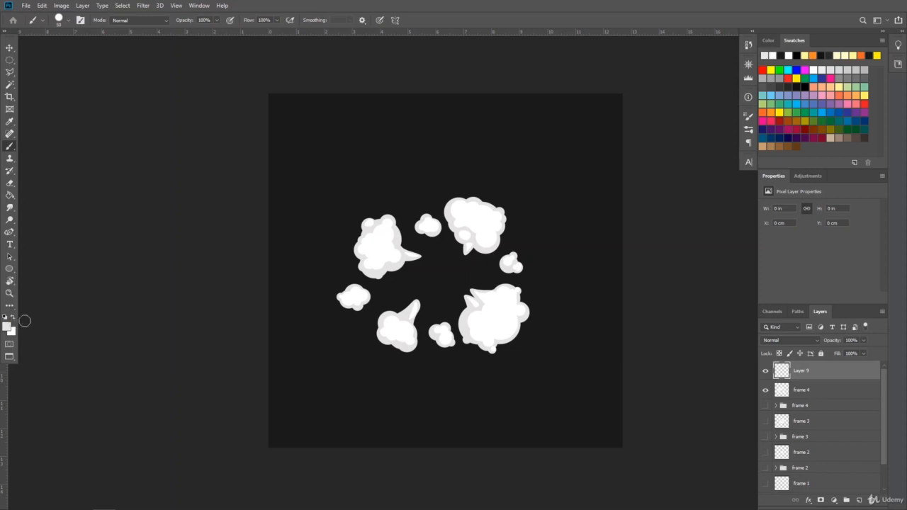
key(bracketright)
key(bracketright)
key(bracketright)
key(bracketright)
key(bracketright)
key(bracketright)
click(471, 197)
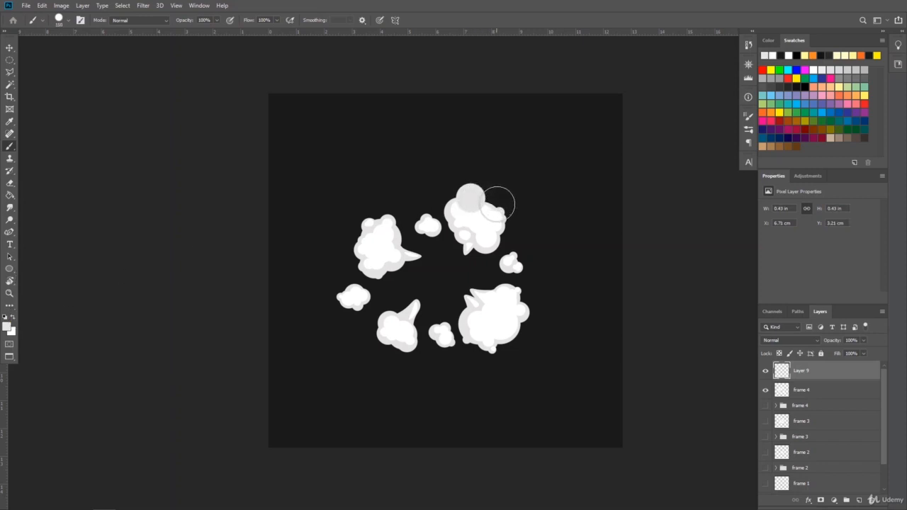
key(bracketright)
click(498, 201)
Reduce the brush to 90 px and add a smaller light grey circle on the upper-right puff's right edge
key(bracketleft)
key(bracketleft)
key(bracketleft)
key(bracketleft)
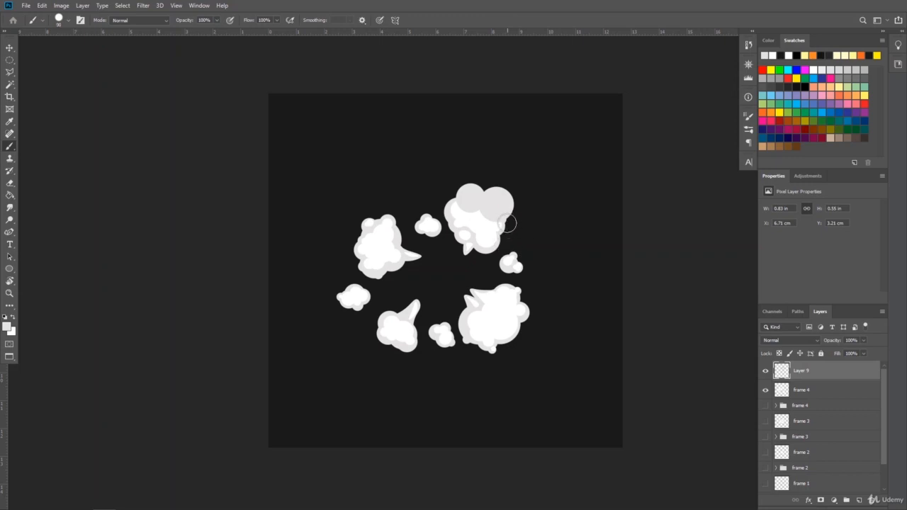
click(509, 224)
Enlarge the brush and paint a medium and a large light grey circle on the right side of the lower-right puff
key(bracketright)
key(bracketright)
key(bracketright)
drag(525, 310, 520, 338)
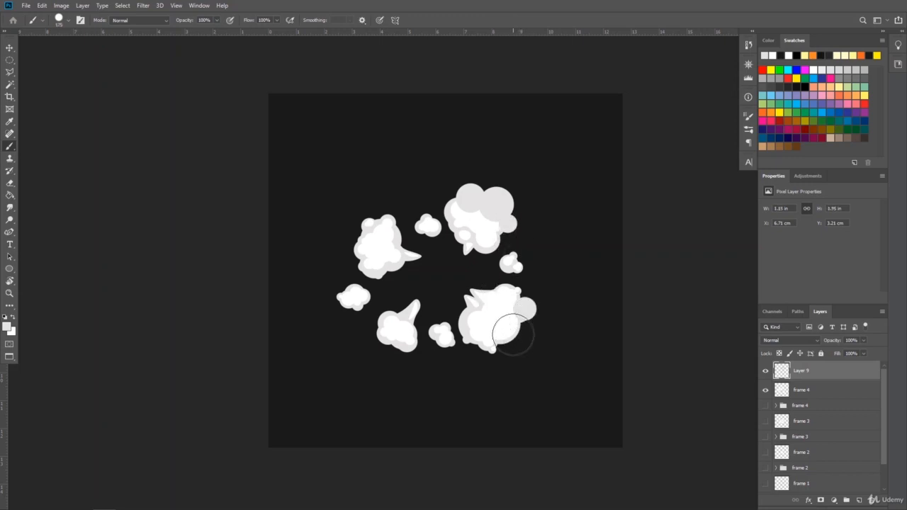
Reduce the brush to 90 px and add a light grey circle at the bottom left of the lower-left puff
key(bracketleft)
key(bracketleft)
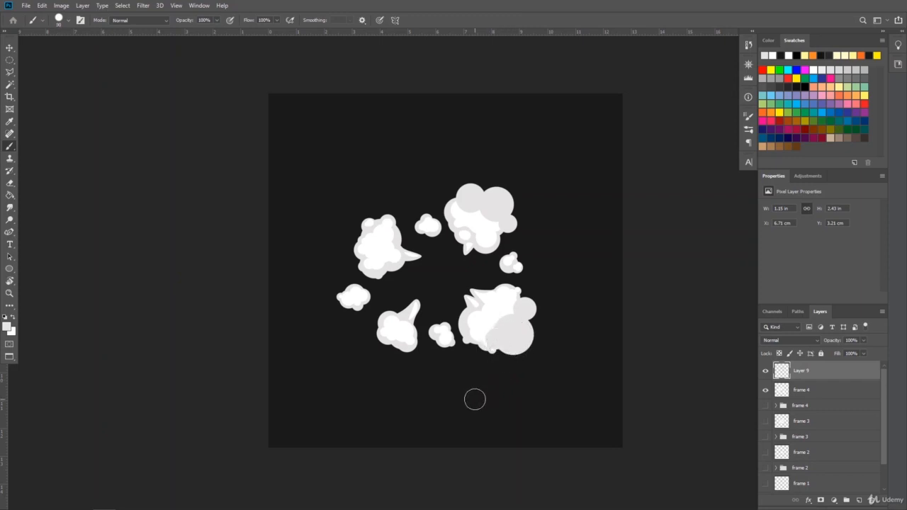
click(386, 348)
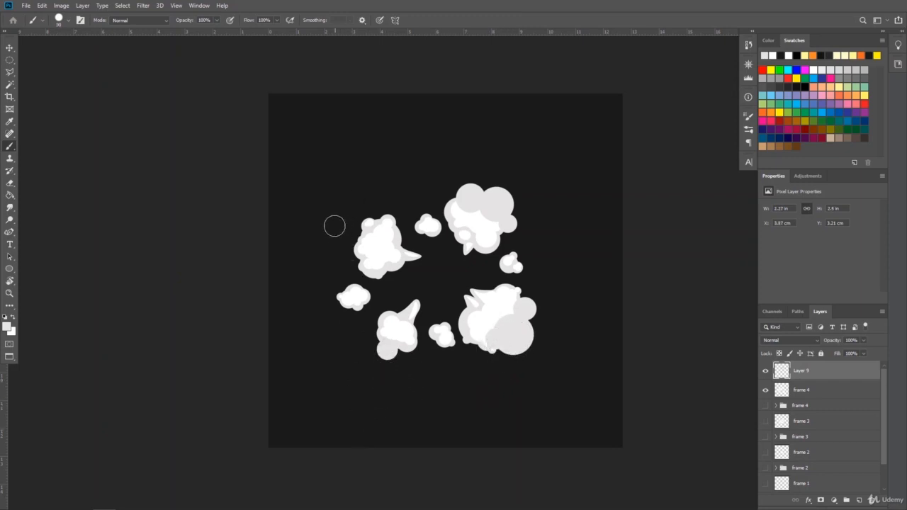
Paint overlapping light grey circles along the upper-left puff's outer left side
click(362, 227)
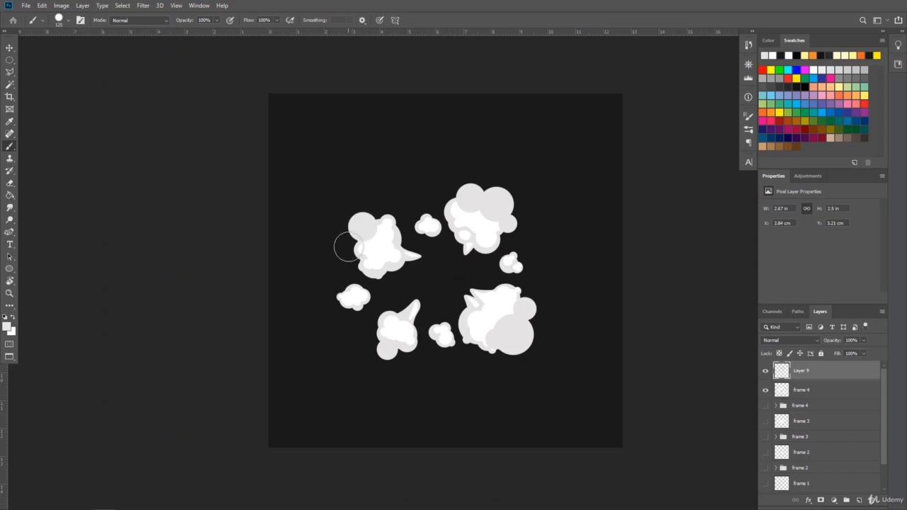
key(bracketleft)
click(356, 250)
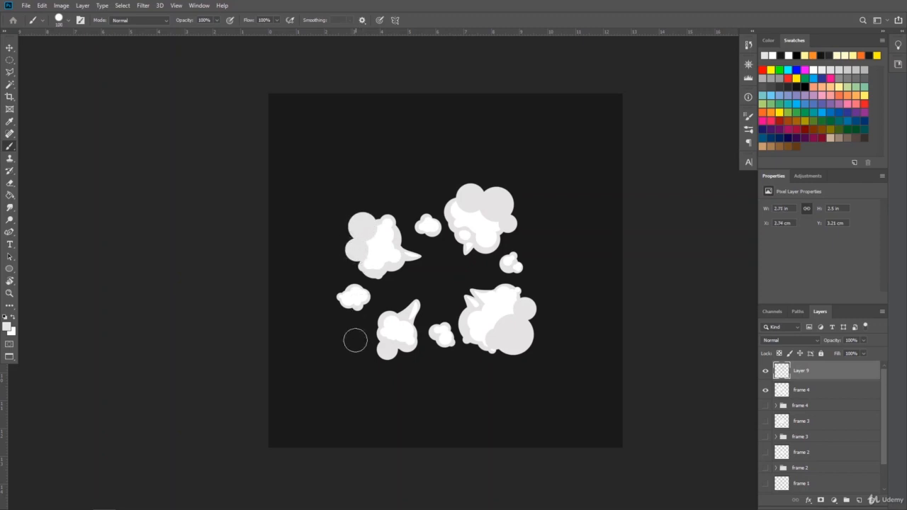
click(351, 238)
Shrink the brush and add a small light grey circle to the far-left small puff and to the bottom small puff
key(bracketleft)
key(bracketleft)
key(bracketleft)
click(334, 304)
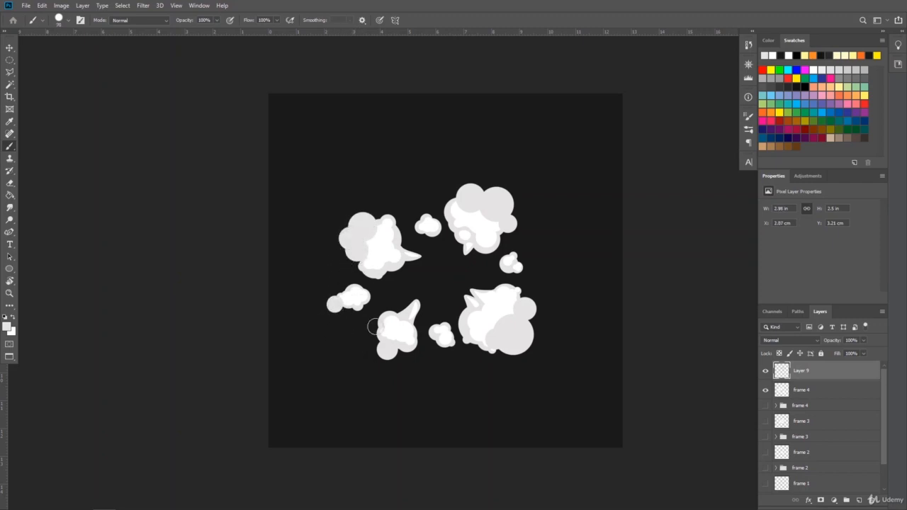
click(442, 349)
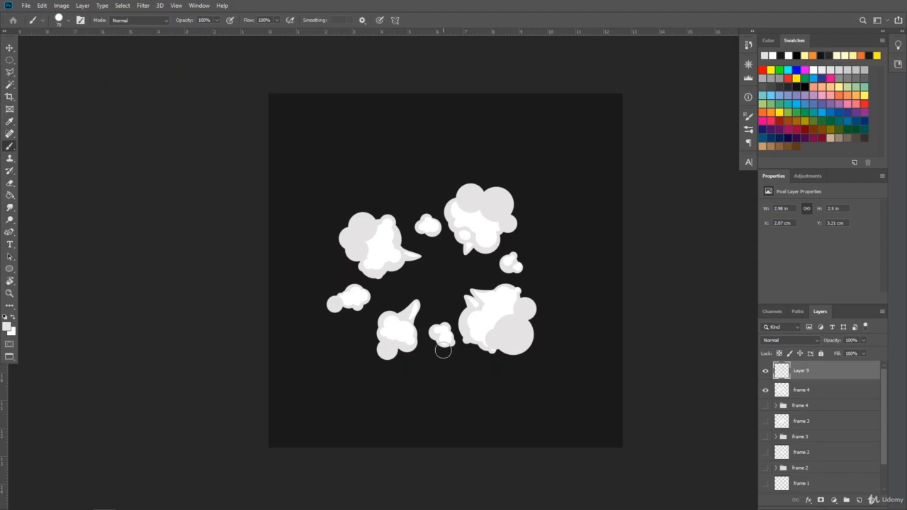
Paint a small light grey circle outside the right small puff and above the top small puff, and hide the frame 4 layer
click(547, 258)
click(421, 195)
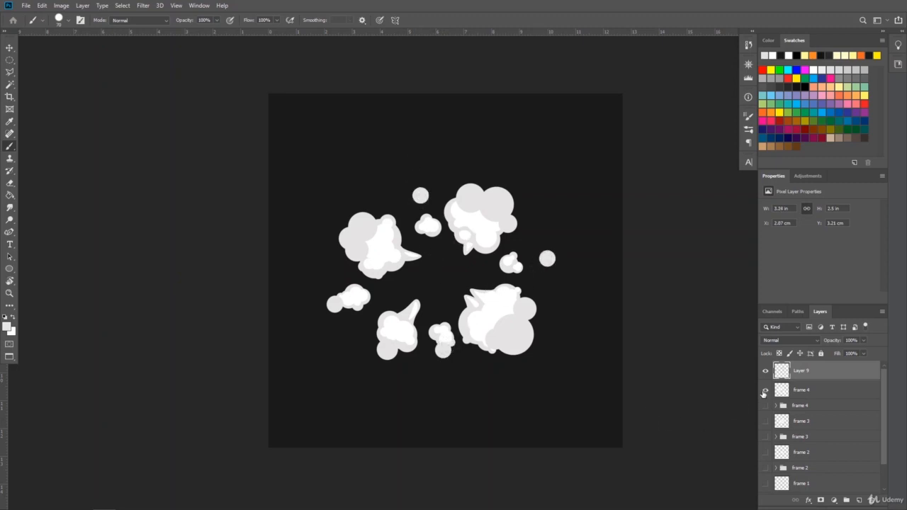
click(765, 391)
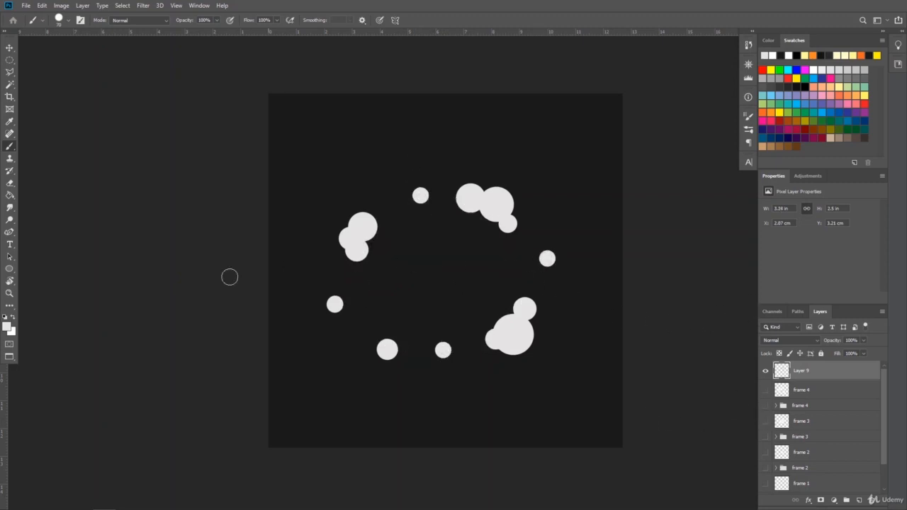
Using the Curvature Pen, draw a closed light grey shape about 286 by 219 px joining the upper-right circles into one lumpy cloud mass
click(9, 294)
click(58, 21)
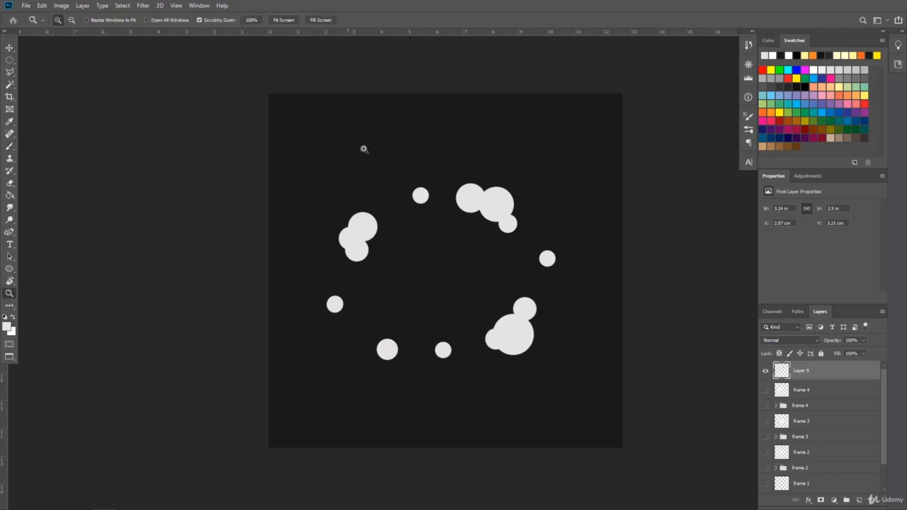
click(445, 225)
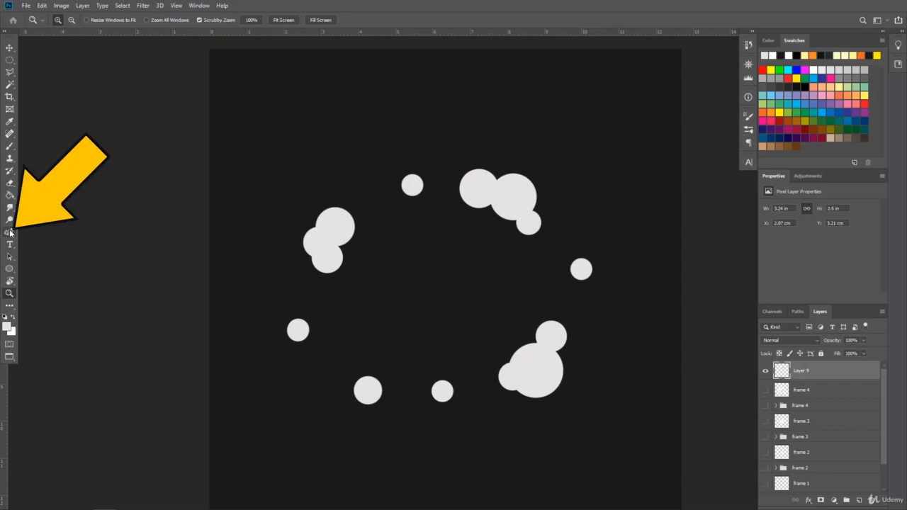
click(10, 232)
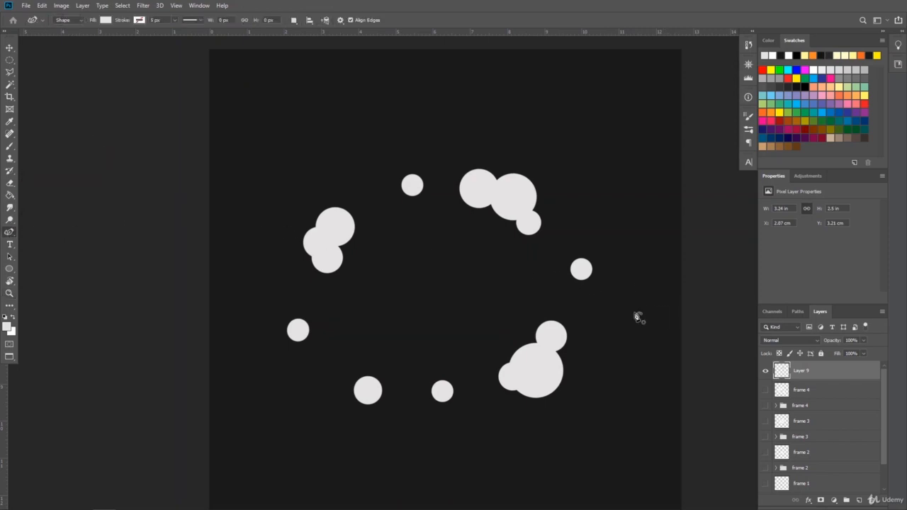
click(473, 177)
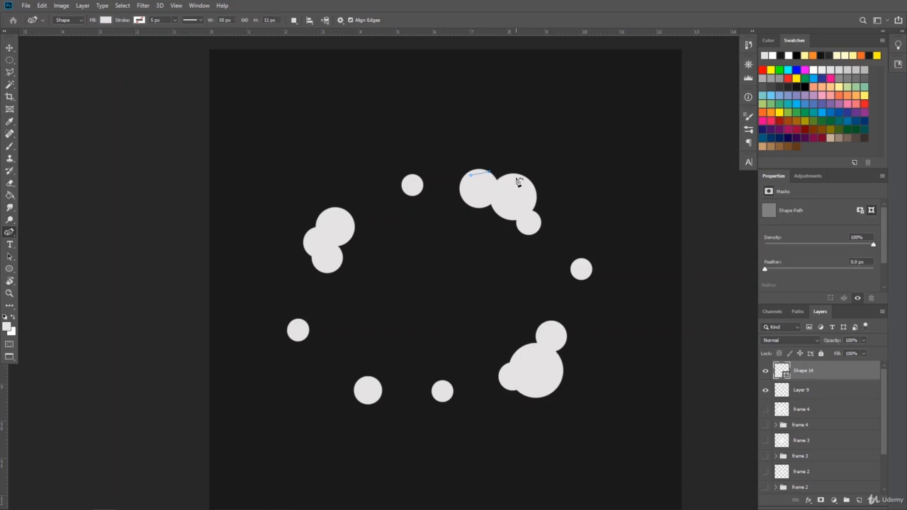
click(517, 178)
click(534, 197)
click(547, 209)
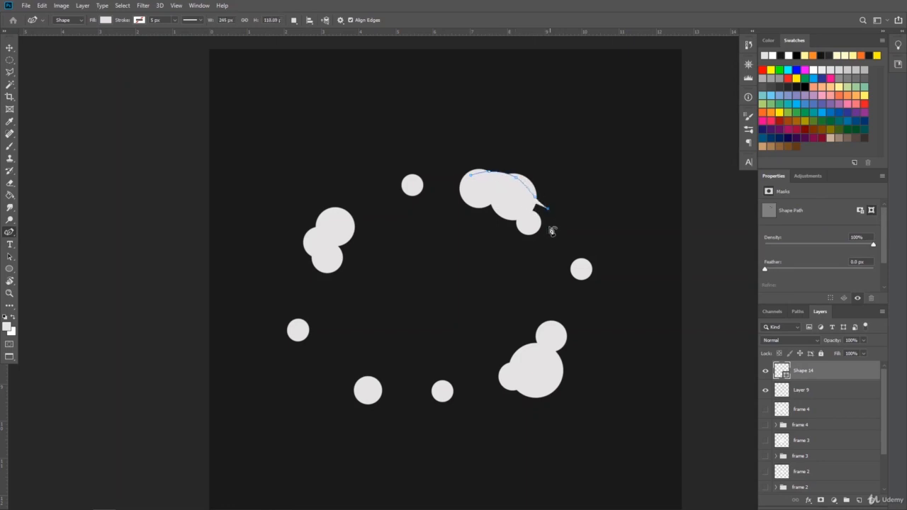
click(546, 225)
click(529, 240)
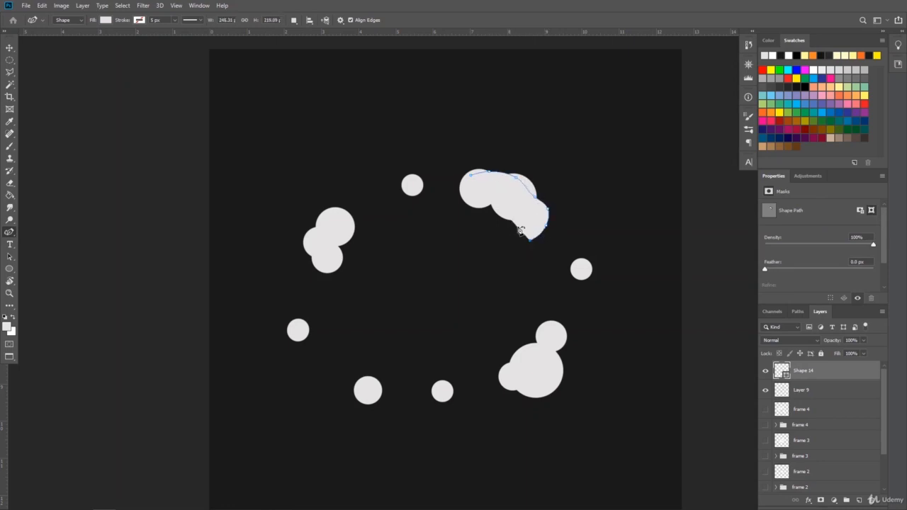
click(504, 233)
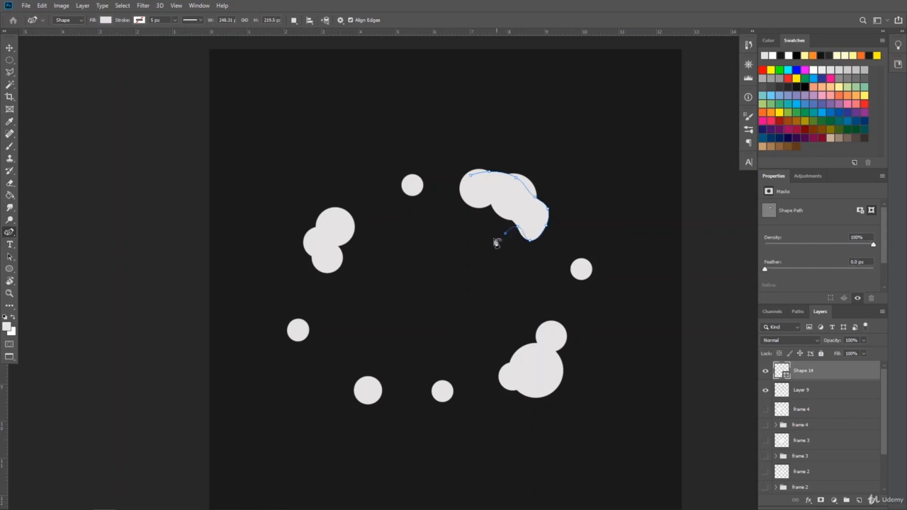
click(460, 205)
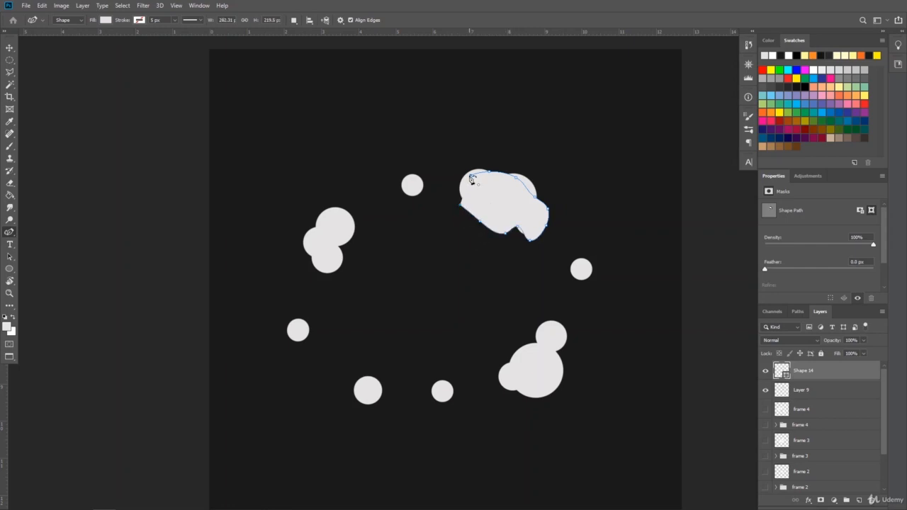
click(471, 178)
key(Return)
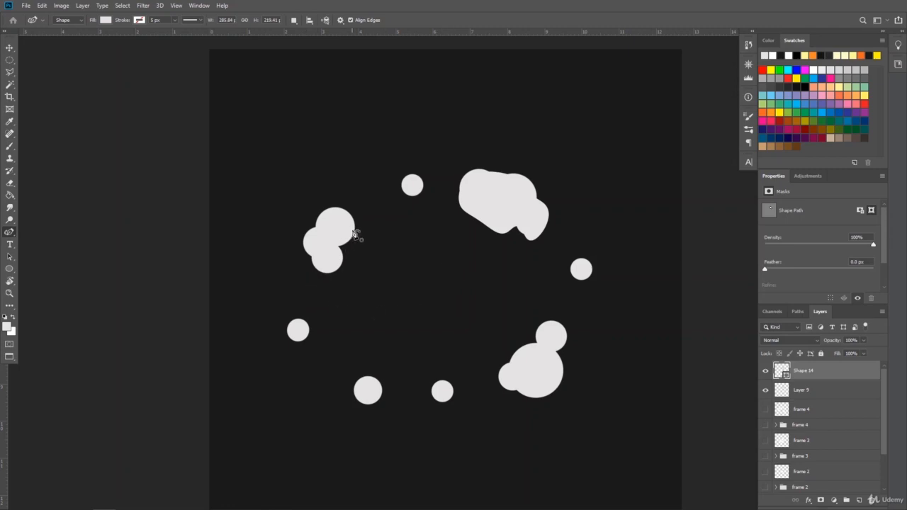
Draw a curved light grey shape about 228 by 304 px over the upper-left circles, extending them downward and to the upper right
click(354, 235)
click(345, 284)
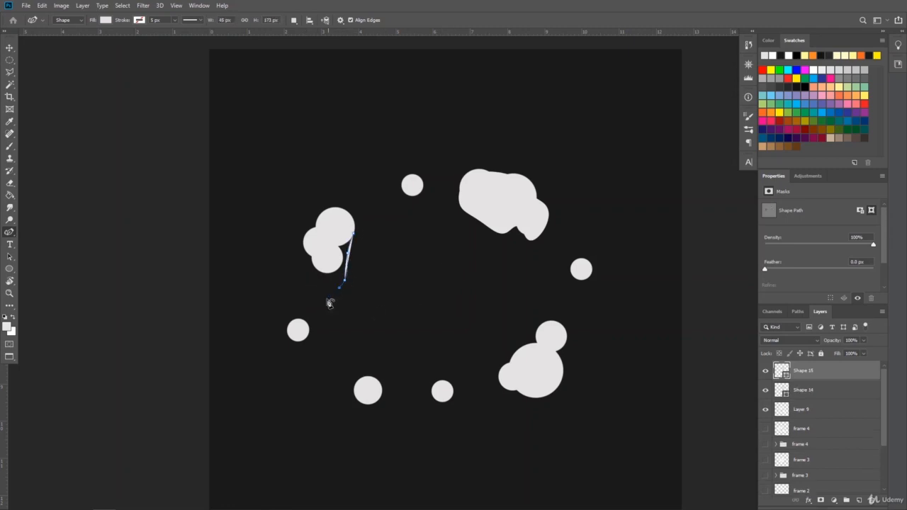
click(322, 296)
click(306, 264)
click(299, 248)
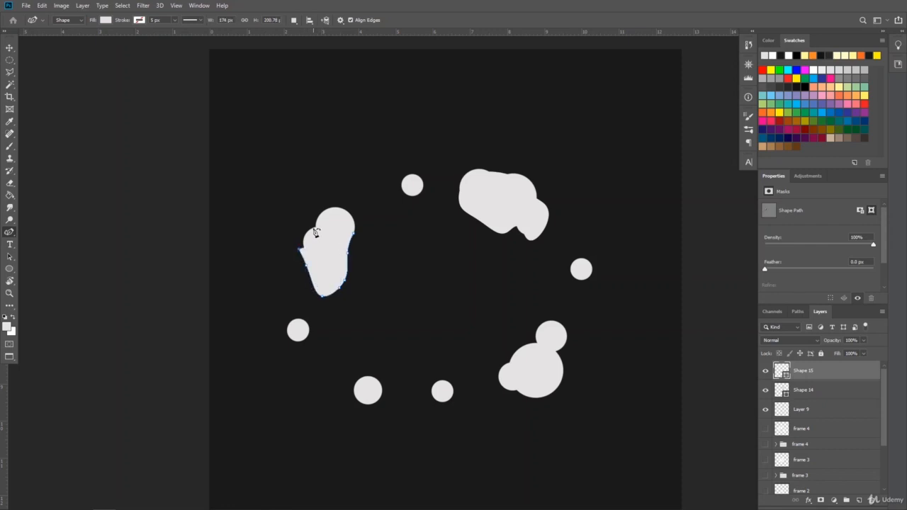
click(313, 228)
click(335, 203)
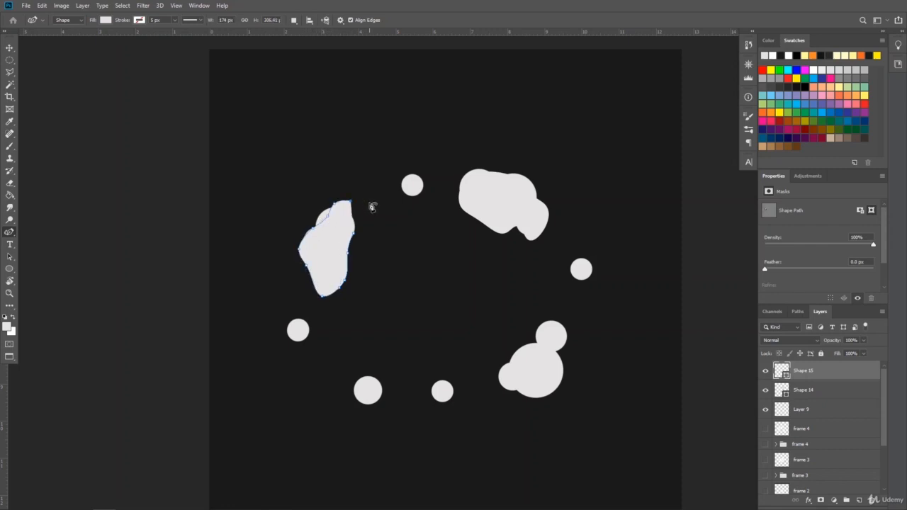
click(366, 205)
click(354, 235)
key(Escape)
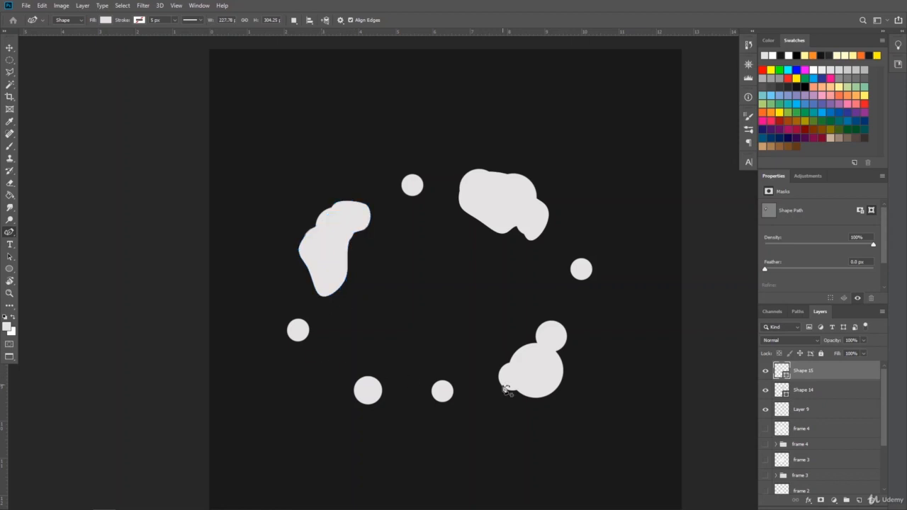
Draw a curved light grey shape about 280 by 315 px around the lower-right circles, with lobes reaching upward and to the lower left
click(490, 395)
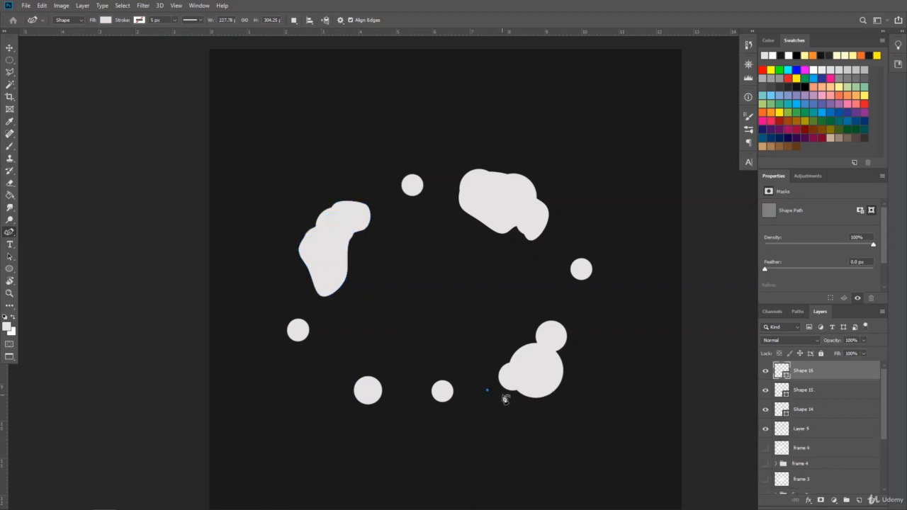
click(540, 393)
click(559, 380)
click(575, 350)
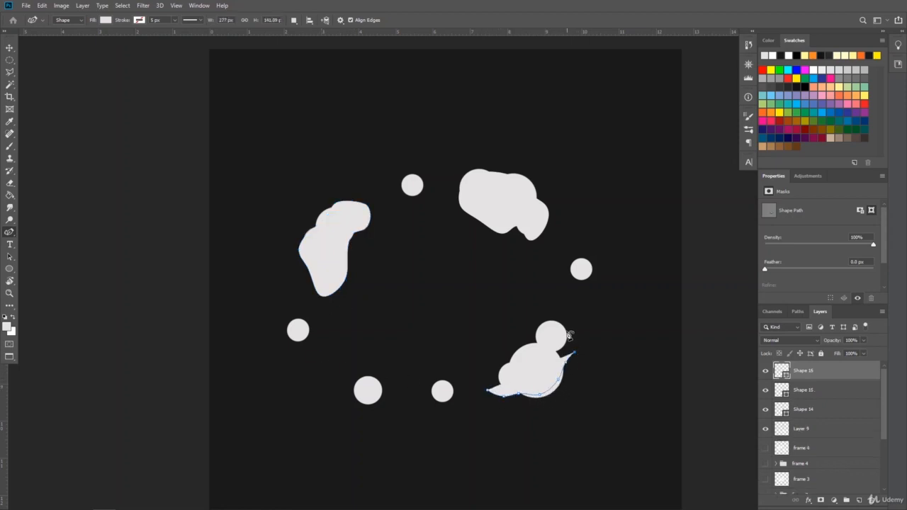
click(568, 316)
click(558, 298)
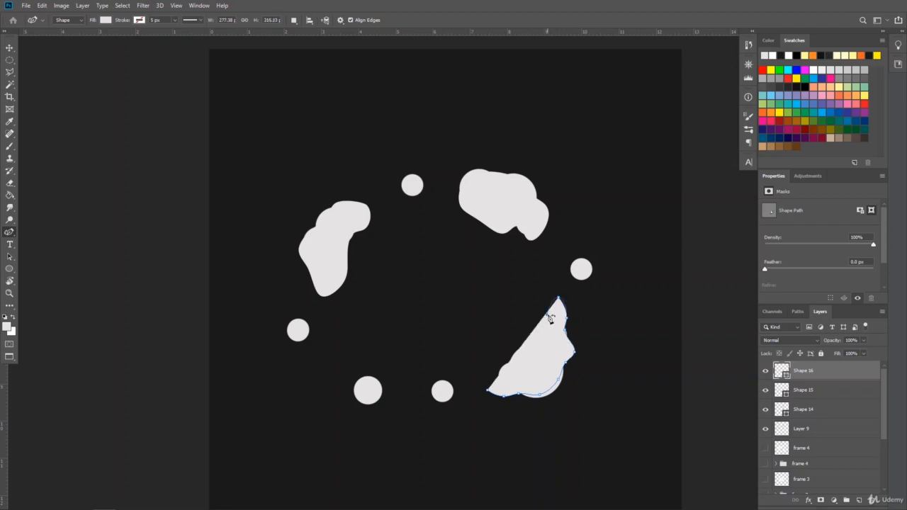
click(544, 339)
click(525, 352)
click(488, 391)
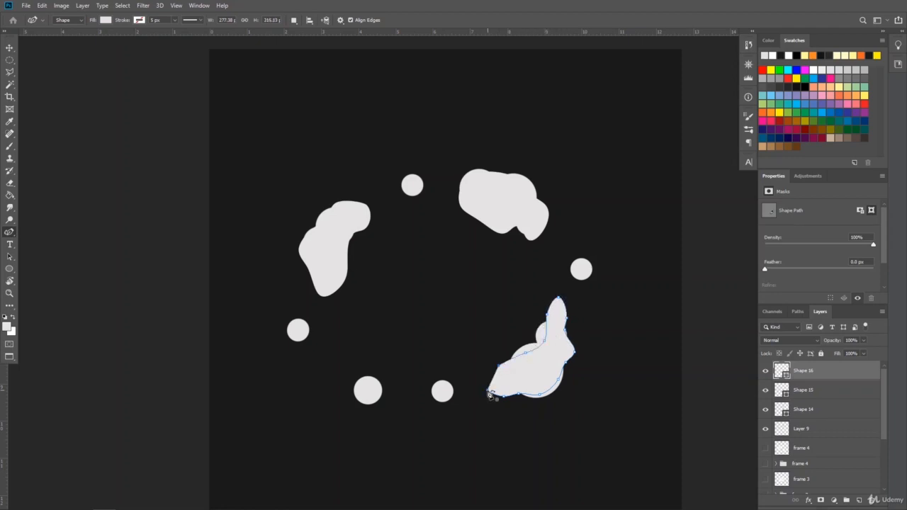
key(Escape)
Draw a curved light grey shape about 183 by 139 px across the lower-left circle, and show the frame 4 layer again
click(350, 363)
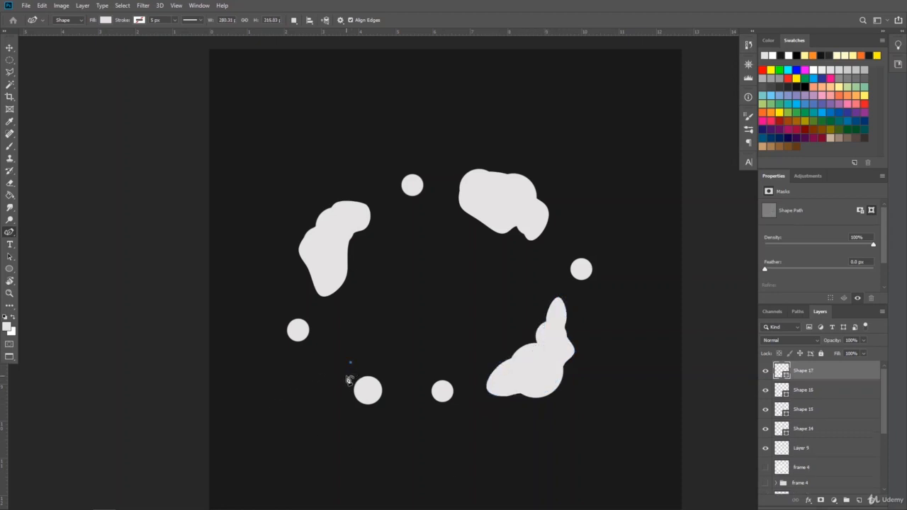
click(375, 400)
click(394, 406)
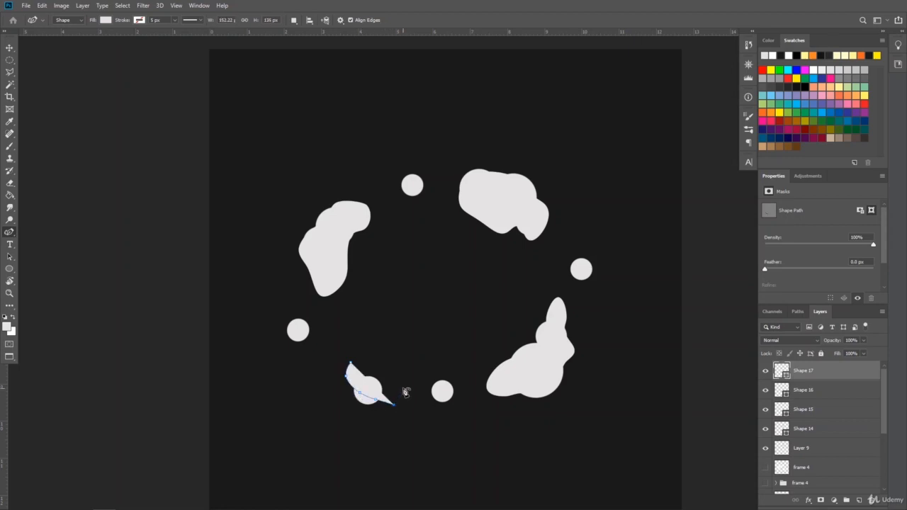
click(403, 386)
click(377, 373)
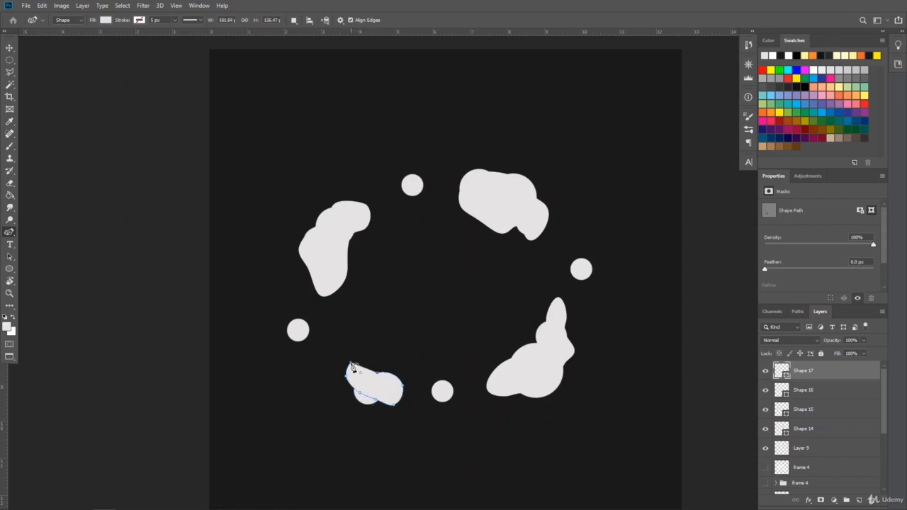
click(351, 364)
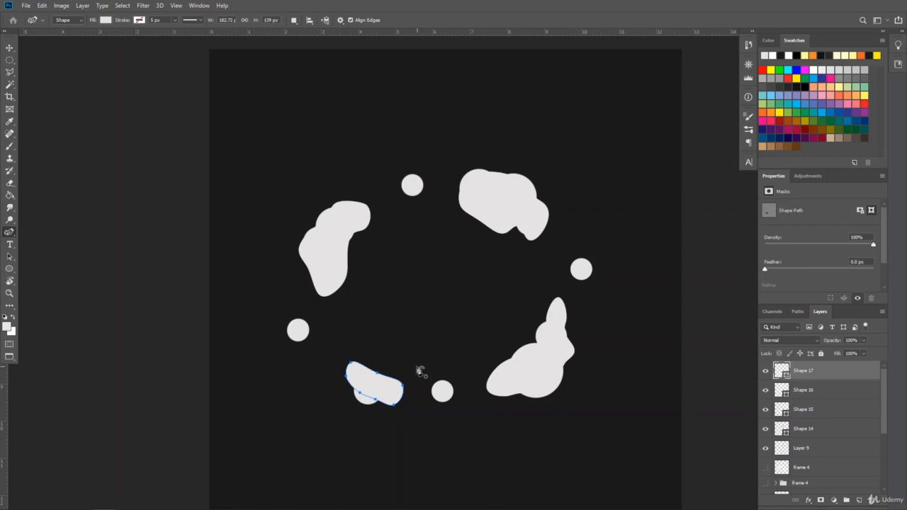
key(Escape)
click(765, 468)
Draw a narrow light grey spike pointing down into the left part of the upper-right puff's white area
click(10, 293)
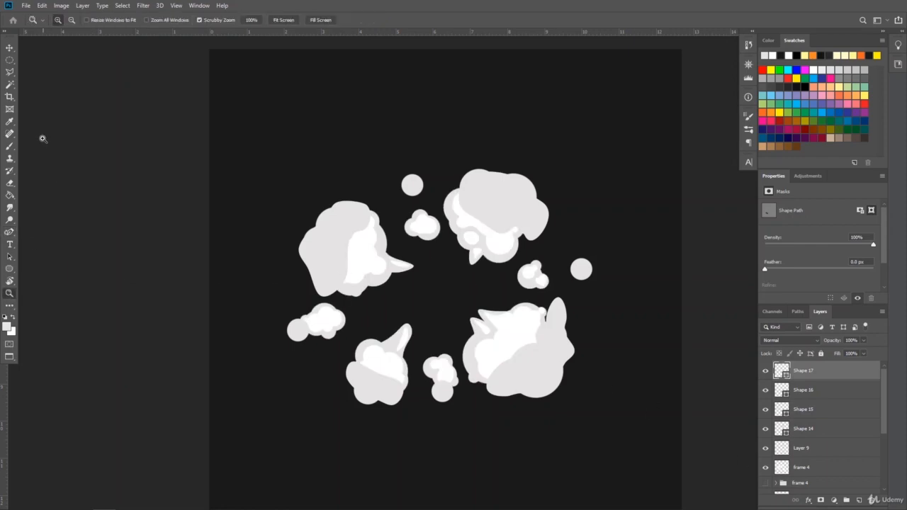
click(472, 228)
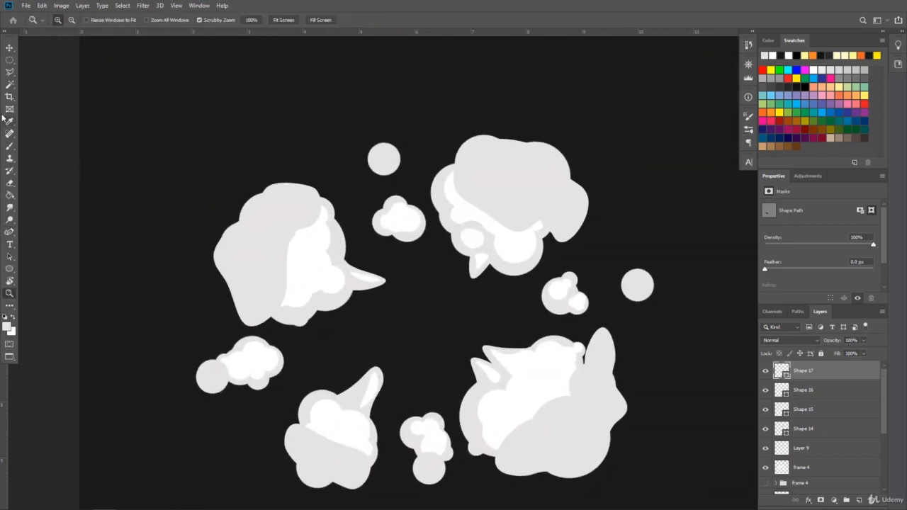
click(9, 232)
click(459, 188)
click(465, 204)
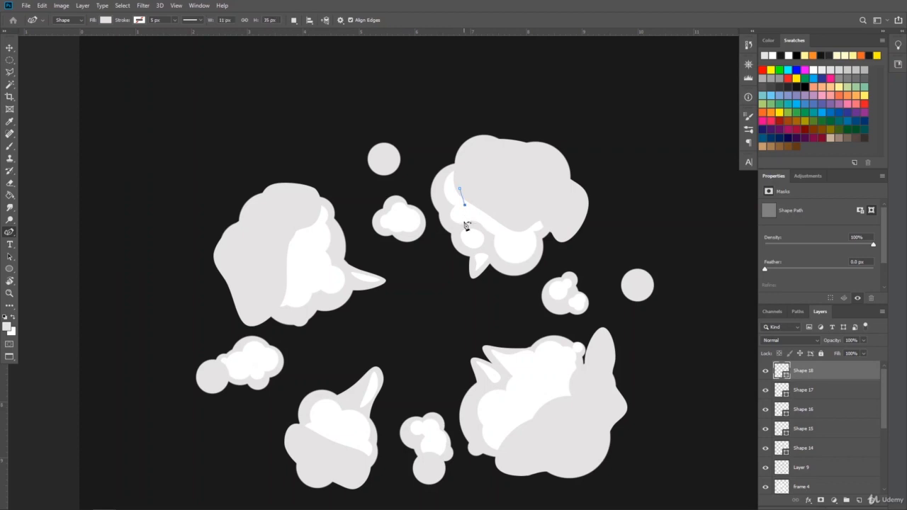
click(465, 230)
click(476, 203)
click(486, 201)
key(Escape)
Draw a wider light grey spike about 92 by 103 px pointing down through the middle of the upper-right puff's white area
click(488, 219)
click(489, 235)
click(485, 250)
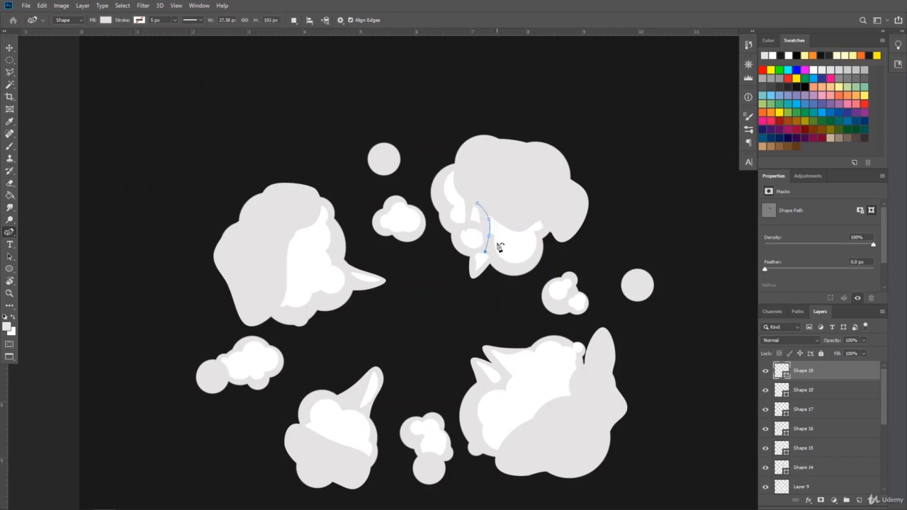
click(496, 243)
click(520, 216)
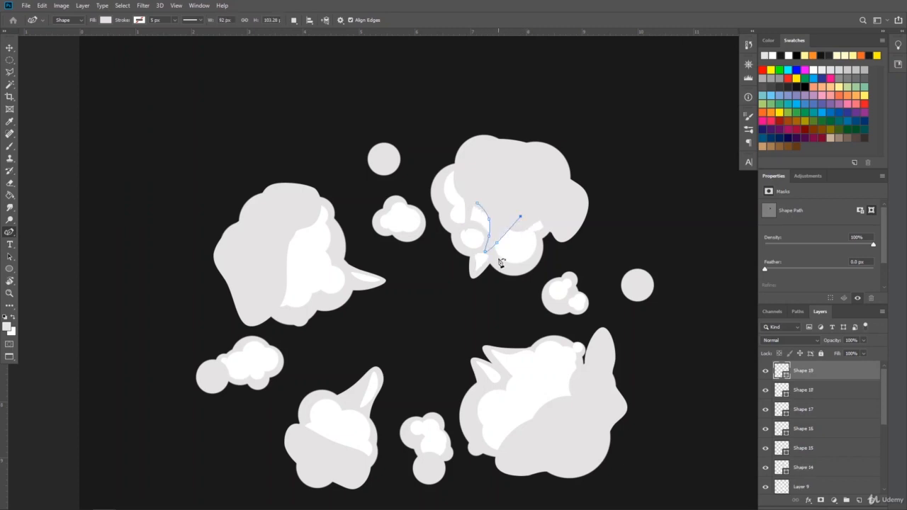
key(Escape)
Draw a slanted light grey spike pointing down-left into the white lower-right part of the upper-right puff
click(537, 210)
click(521, 240)
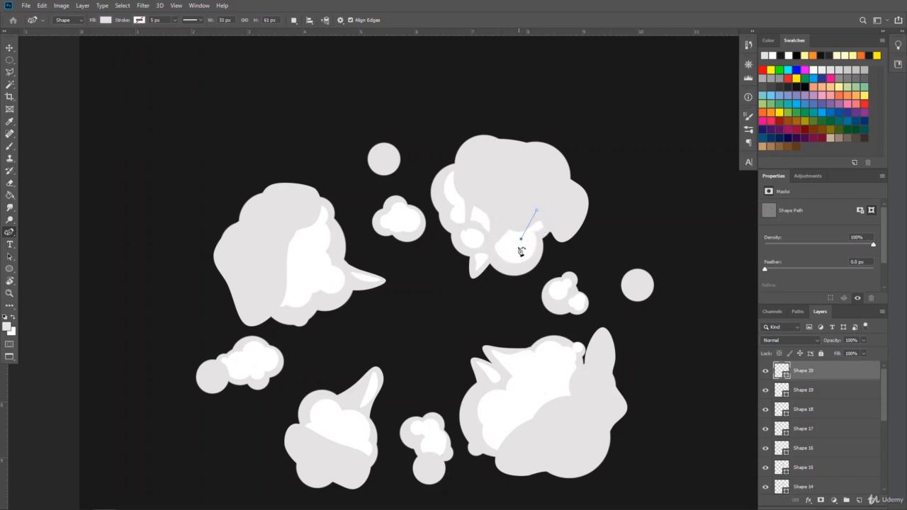
click(510, 252)
click(532, 243)
click(550, 223)
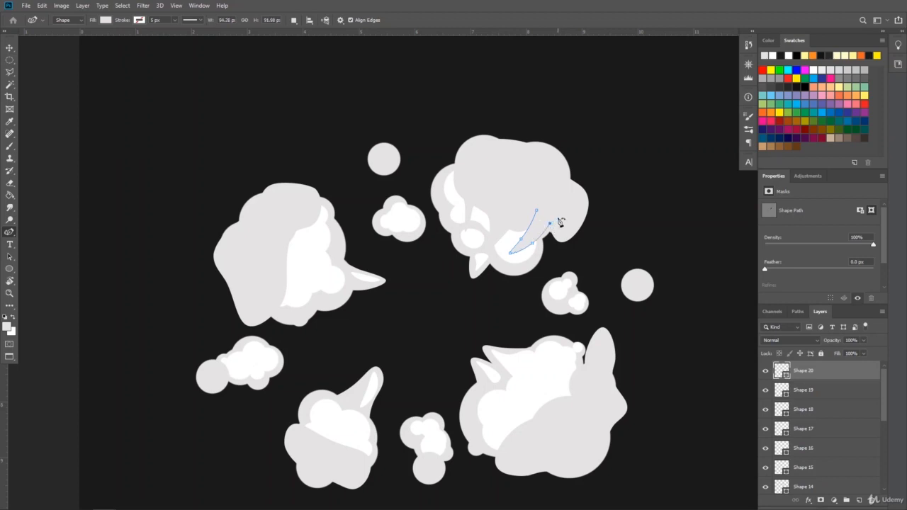
click(560, 214)
key(Return)
Draw a thin light grey spike between the left and middle spikes of the upper-right puff
click(478, 213)
click(479, 225)
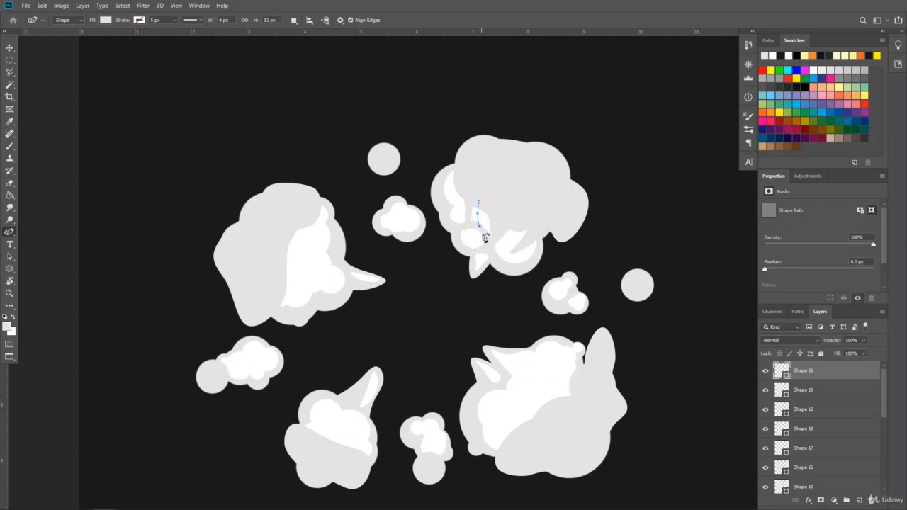
click(485, 218)
key(Return)
Draw a curved light grey spike about 138 by 52 px pointing right across the lower white area of the upper-left puff
click(298, 300)
click(318, 286)
click(340, 280)
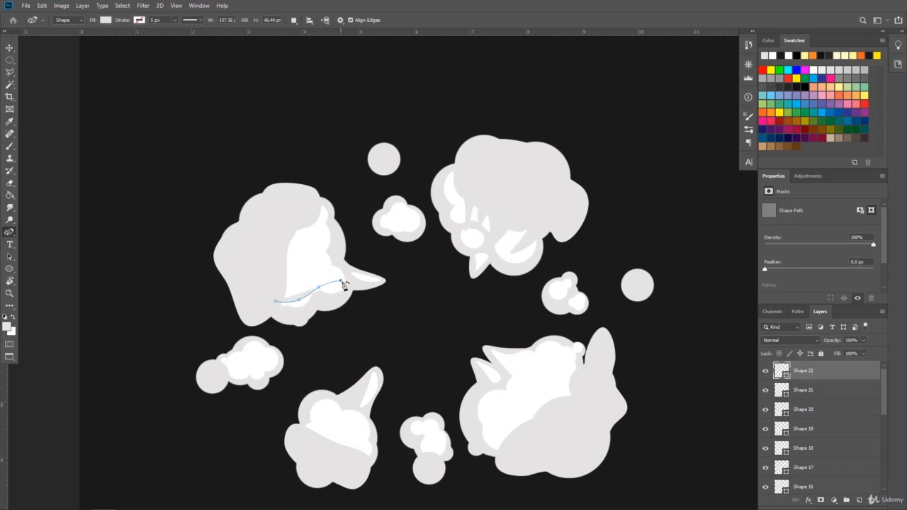
click(309, 279)
click(275, 300)
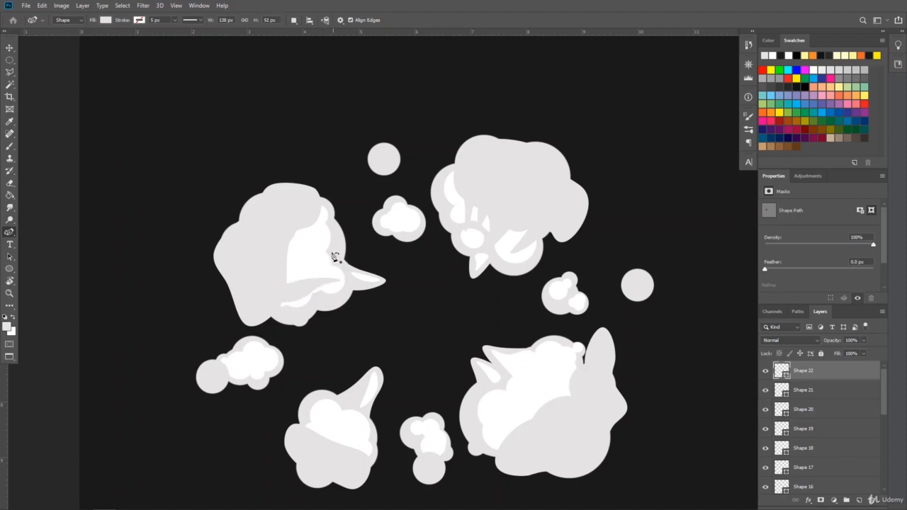
Draw a curved light grey spike pointing down into the upper-right white area of the upper-left puff
click(323, 241)
click(323, 255)
click(312, 243)
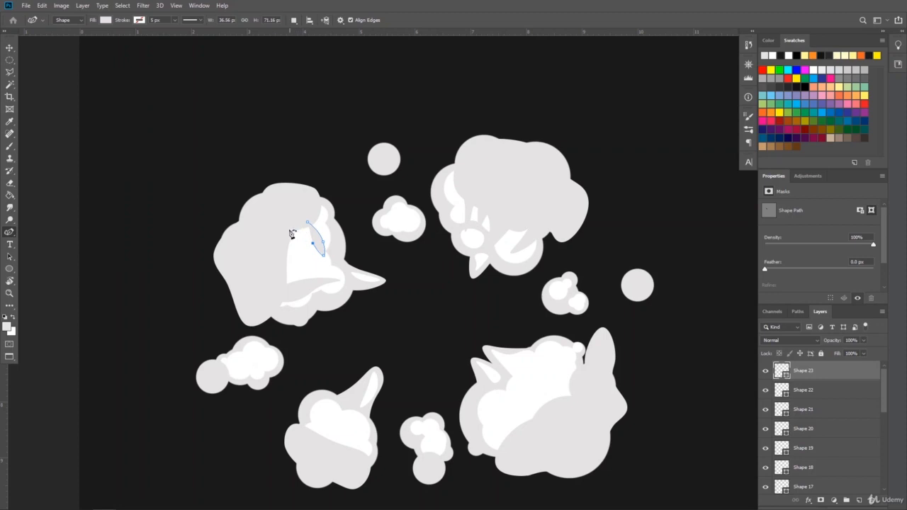
click(289, 232)
key(Return)
Draw a light grey shape about 152 by 175 px over the upper-left puff's white area, with a spike pointing right between its existing spikes
click(289, 238)
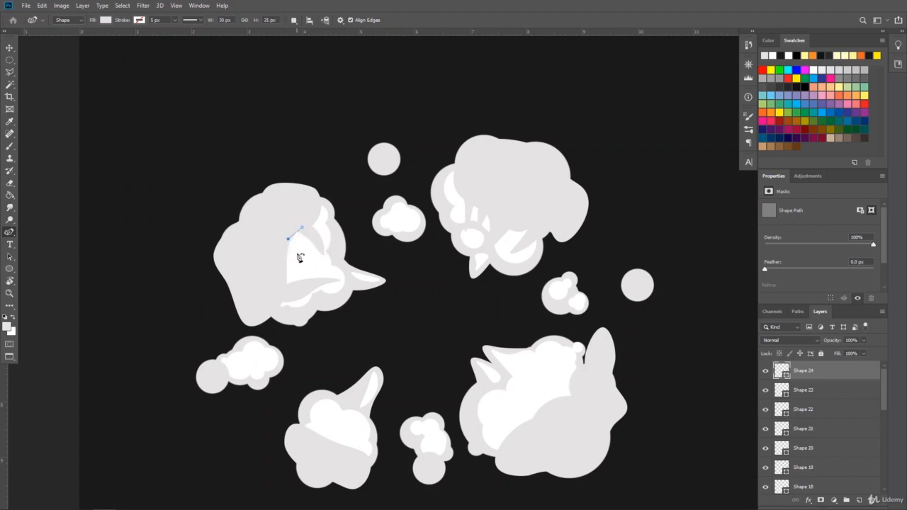
click(299, 253)
click(319, 265)
click(304, 269)
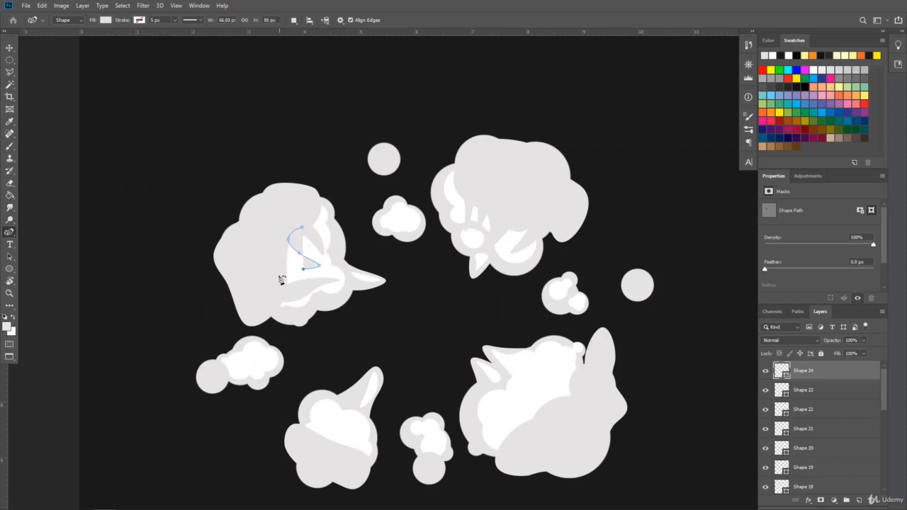
click(278, 275)
click(288, 287)
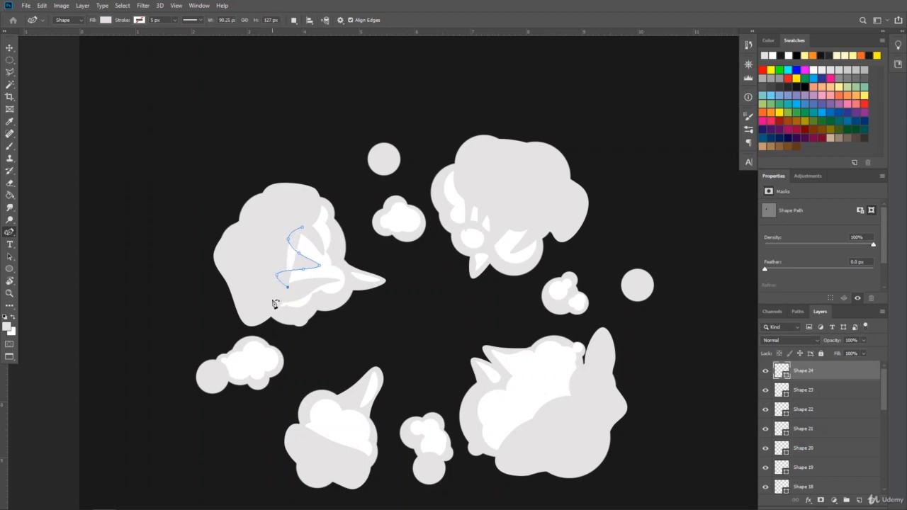
click(271, 299)
click(248, 256)
click(267, 229)
click(298, 216)
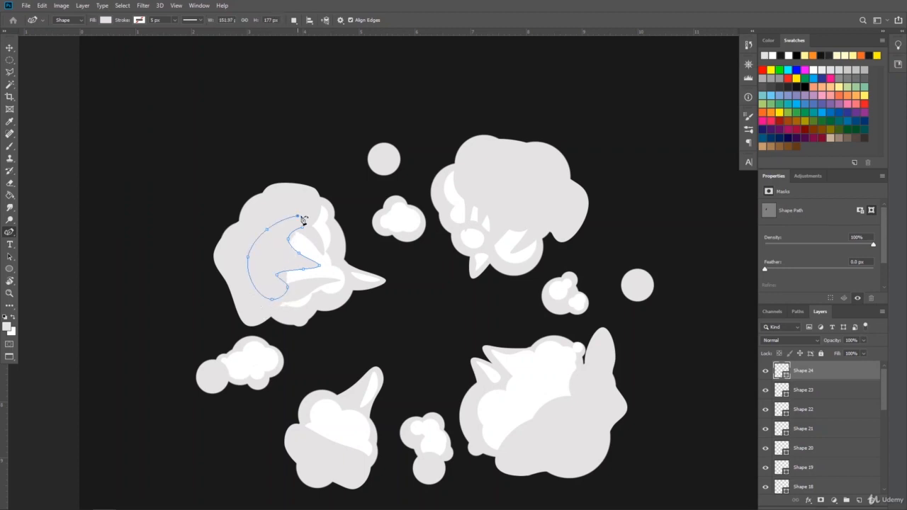
click(306, 227)
key(Return)
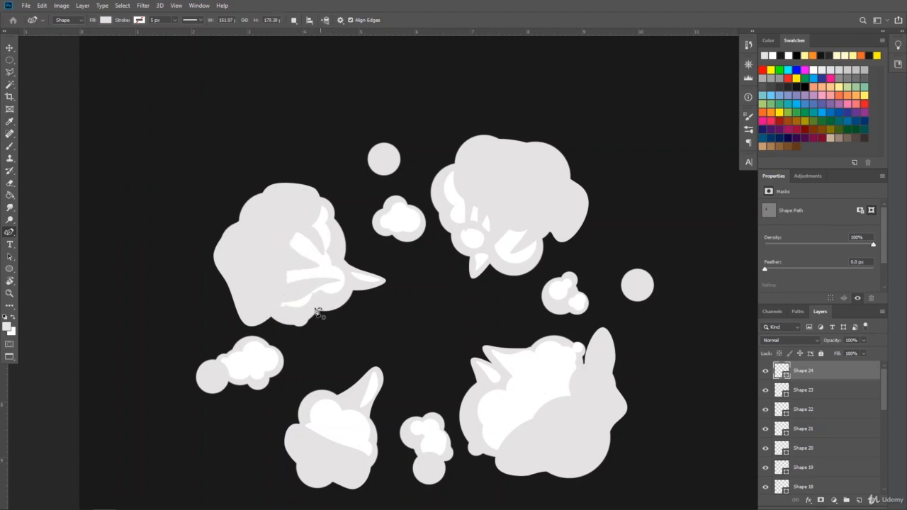
Draw a curved light grey shape about 126 by 65 px that thickens the lower right-pointing spike of the upper-left puff
click(292, 275)
click(305, 276)
click(322, 278)
click(297, 294)
click(272, 293)
click(263, 265)
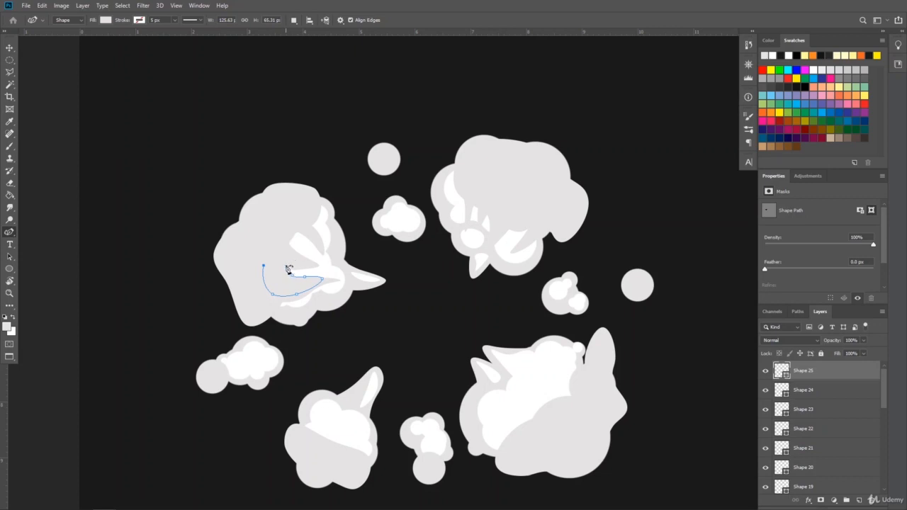
click(290, 273)
key(Return)
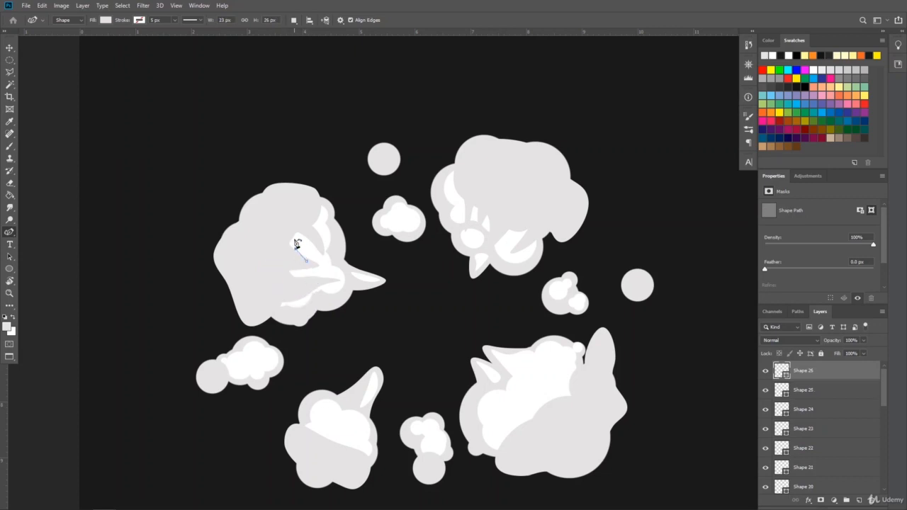
Draw a curved light grey patch about 73 by 110 px rounding the shading between the upper-left puff's upper spikes
click(296, 243)
click(297, 210)
click(272, 229)
click(278, 253)
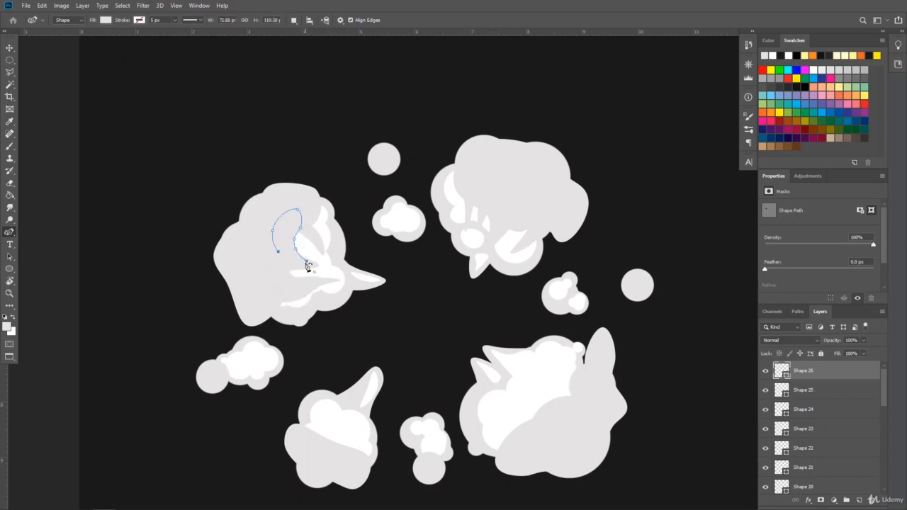
key(Return)
Draw a thin light grey spike pointing up in the lower-right white area of the bottom-left puff
click(362, 428)
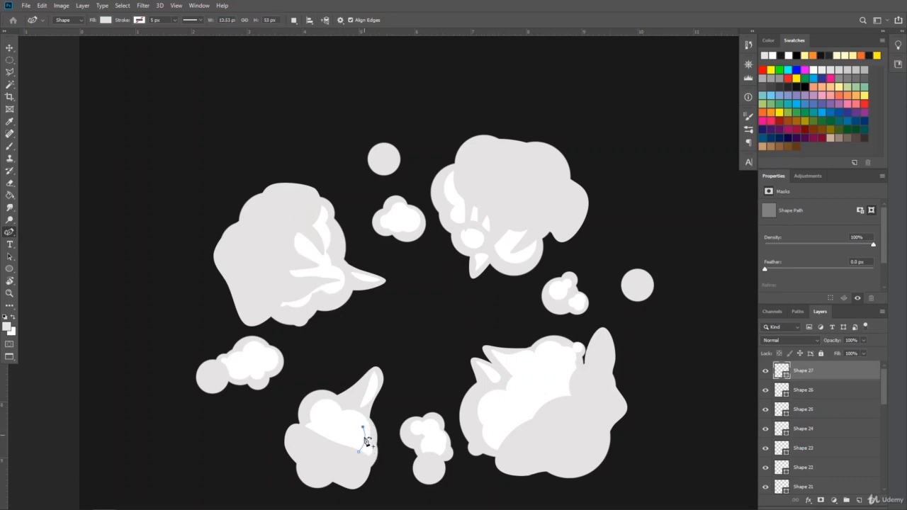
click(348, 448)
key(Return)
Draw a long light grey spike from the middle of the bottom-left puff up into its pointed tip
click(333, 425)
click(355, 398)
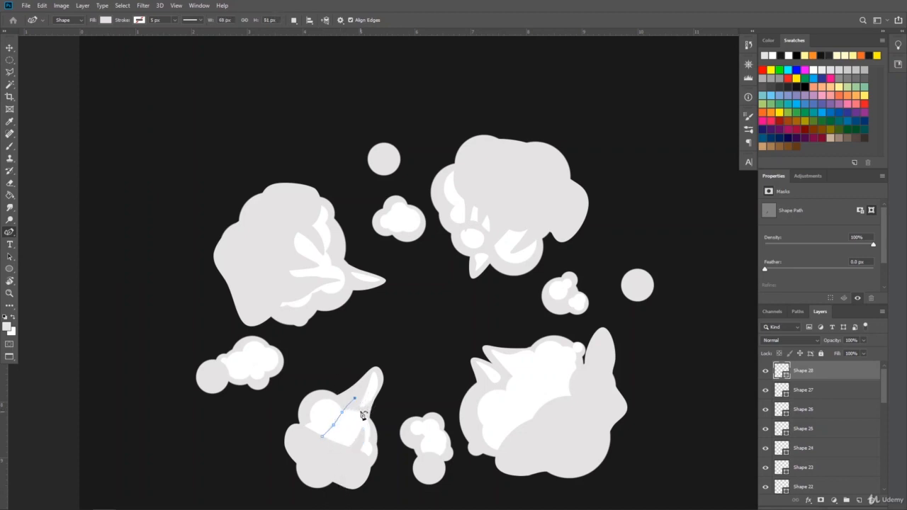
click(350, 420)
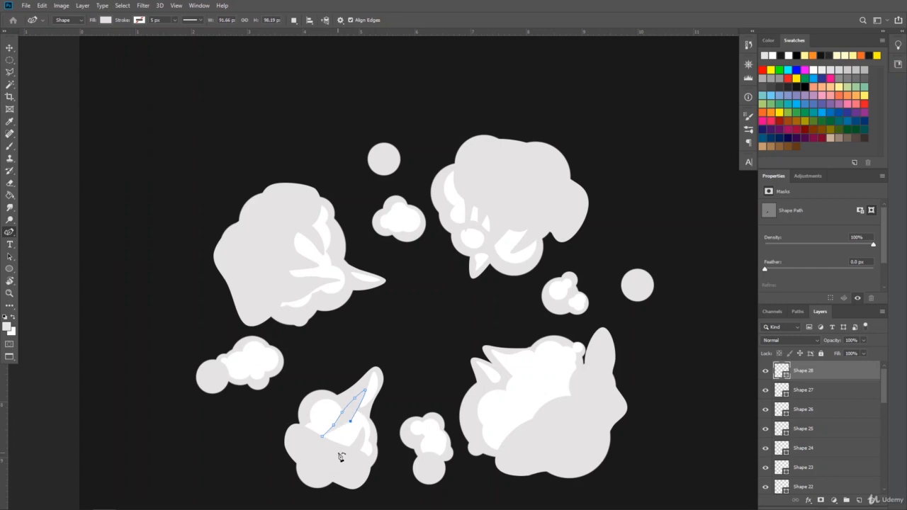
click(346, 447)
click(322, 436)
Draw a small light grey spike pointing up into the left white area of the bottom-left puff
click(312, 432)
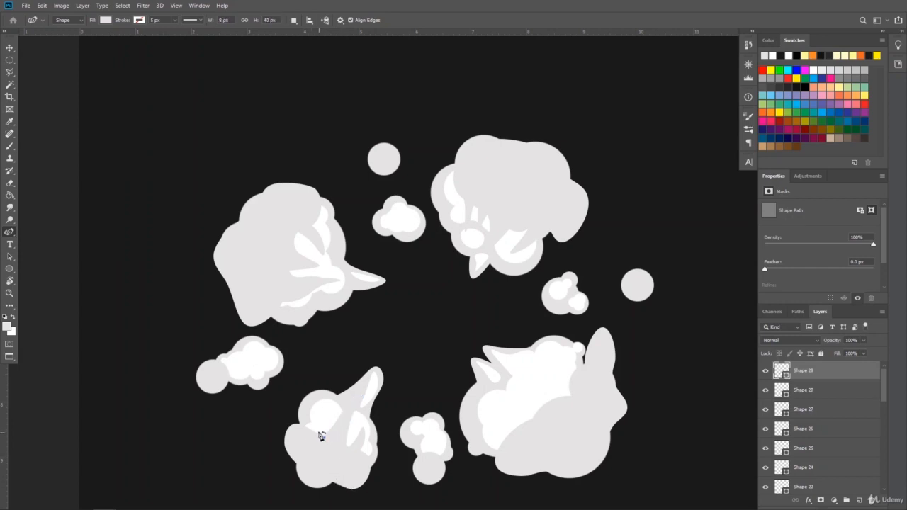
click(324, 417)
click(323, 437)
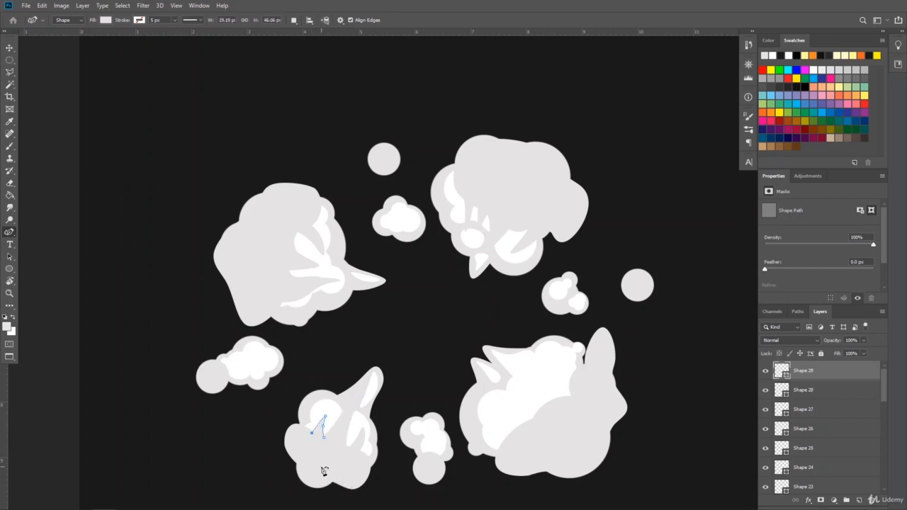
click(9, 48)
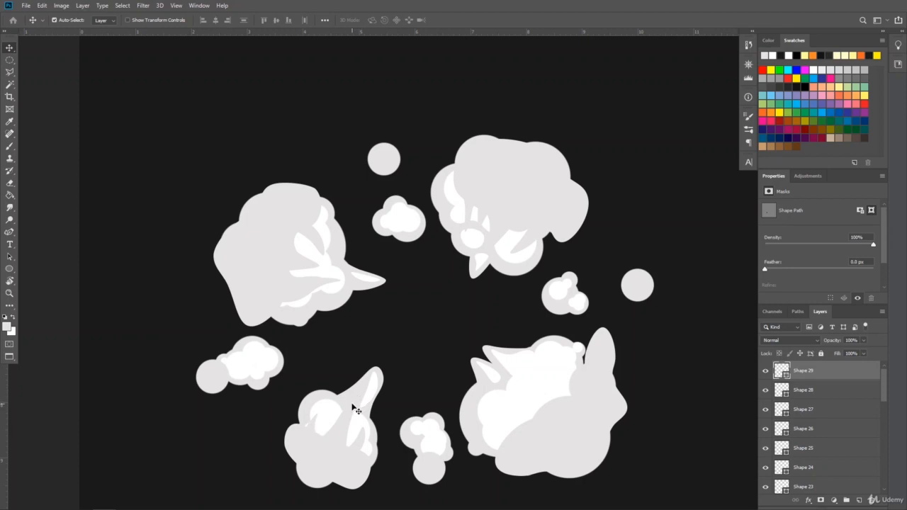
Draw a curved light grey spike about 94 by 58 px pointing left across the top of the lower-right puff
click(9, 232)
click(580, 347)
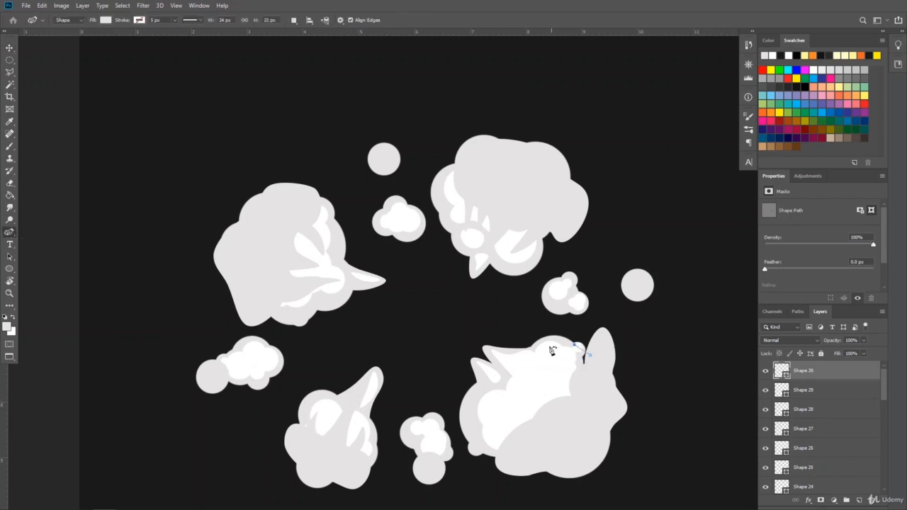
click(550, 349)
key(Escape)
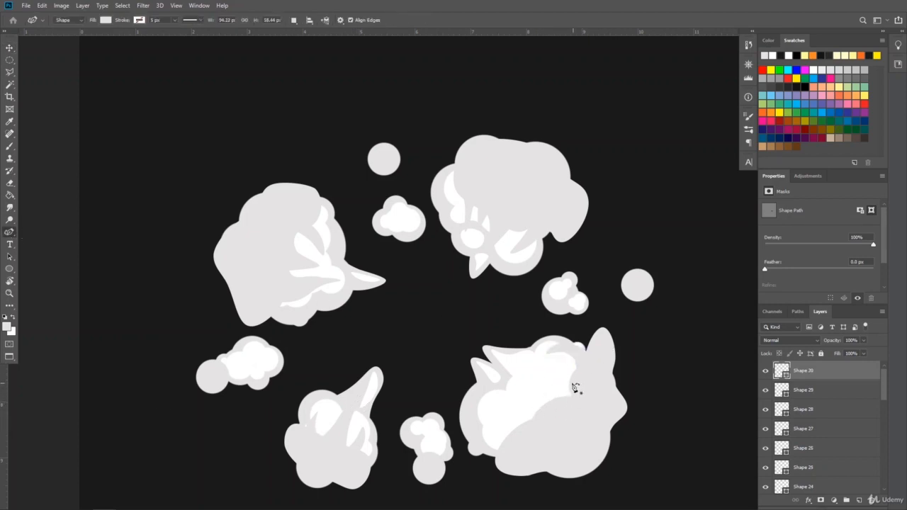
Draw a large light grey spike across the lower-right puff's white area, with its tip pointing up-left toward the puff's edge
click(573, 373)
click(557, 377)
click(526, 369)
click(510, 364)
click(521, 381)
click(544, 410)
click(558, 425)
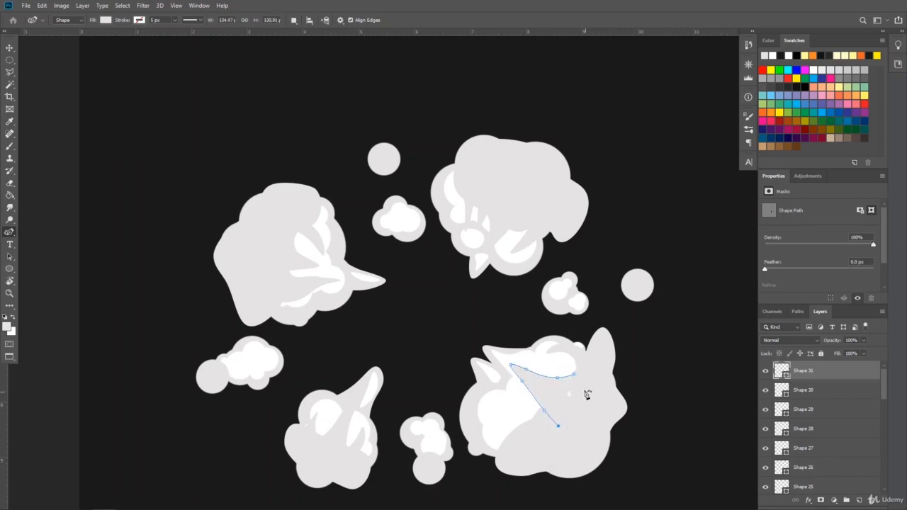
click(584, 382)
click(574, 374)
Draw a smaller light grey spike pointing up-left just below the large spike of the lower-right puff
click(534, 420)
click(542, 406)
double_click(510, 394)
click(530, 425)
ctrl+click(551, 495)
Draw a narrow light grey spike pointing up through the lower-left white area of the lower-right puff
click(503, 448)
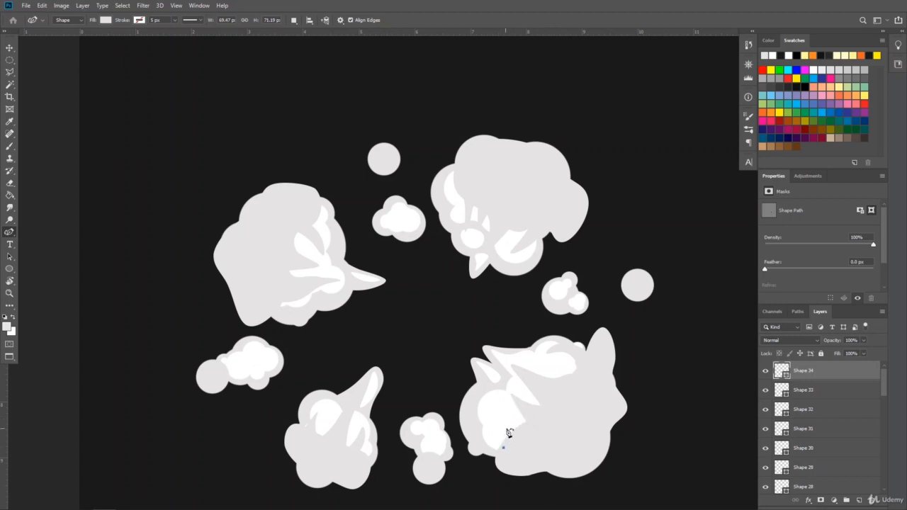
double_click(503, 405)
click(522, 431)
ctrl+click(508, 476)
Draw a wavy light grey shape about 125 by 74 px across the lower half of the small bottom-centre puff
click(398, 455)
click(406, 467)
click(425, 469)
double_click(455, 479)
click(450, 455)
click(418, 448)
click(402, 445)
click(398, 455)
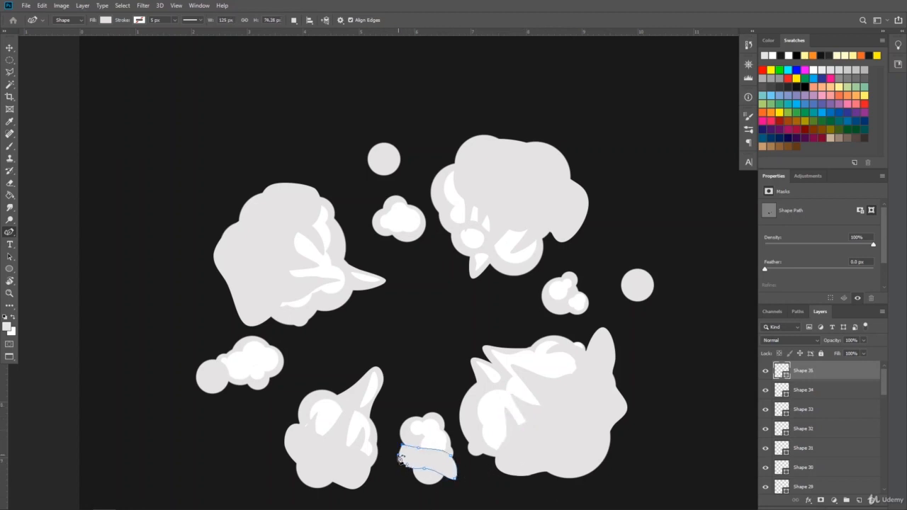
ctrl+click(444, 492)
Draw two light grey spikes pointing up into the white area of the small bottom-centre puff
click(423, 423)
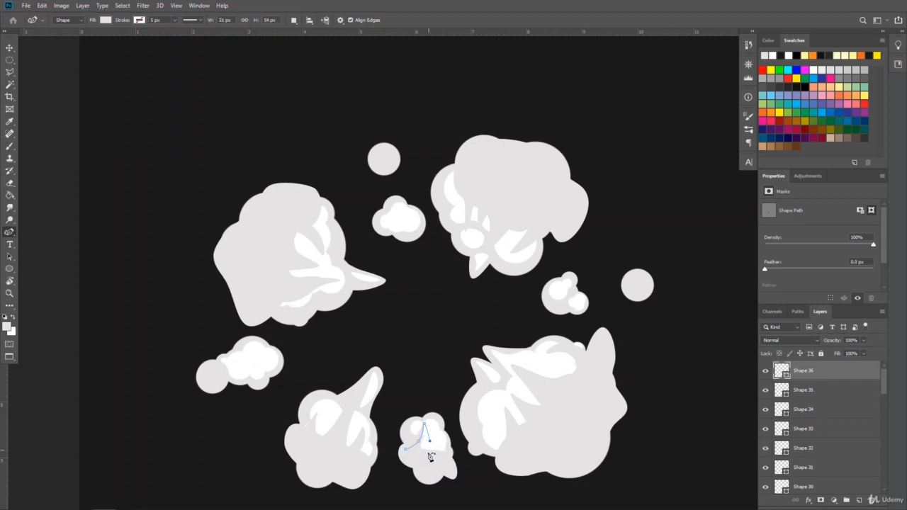
click(428, 452)
ctrl+click(420, 486)
click(444, 433)
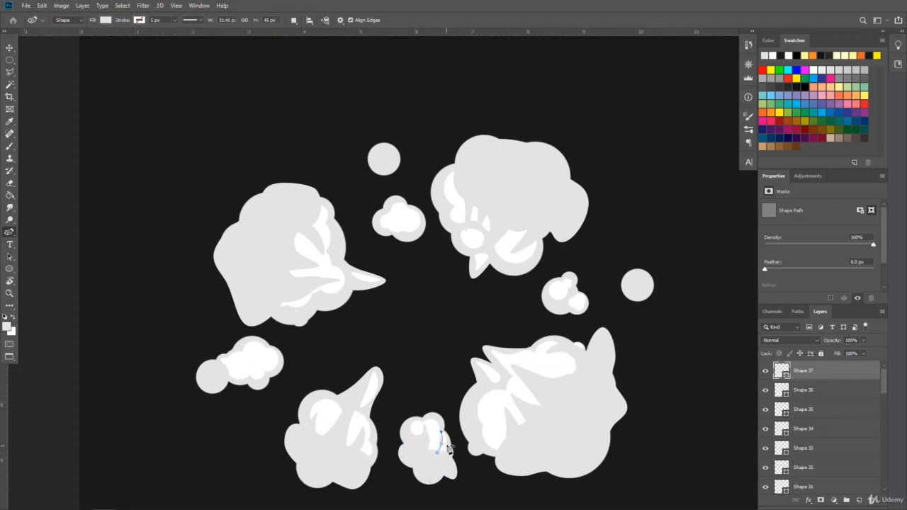
click(448, 454)
ctrl+click(442, 483)
Hide the white-and-grey reference puffs and group all the new shading layers under the name "frame 5"
mouse_move(882, 388)
mouse_down()
mouse_move(893, 473)
mouse_move(883, 452)
mouse_move(885, 384)
mouse_up()
click(765, 402)
click(843, 463)
click(826, 477)
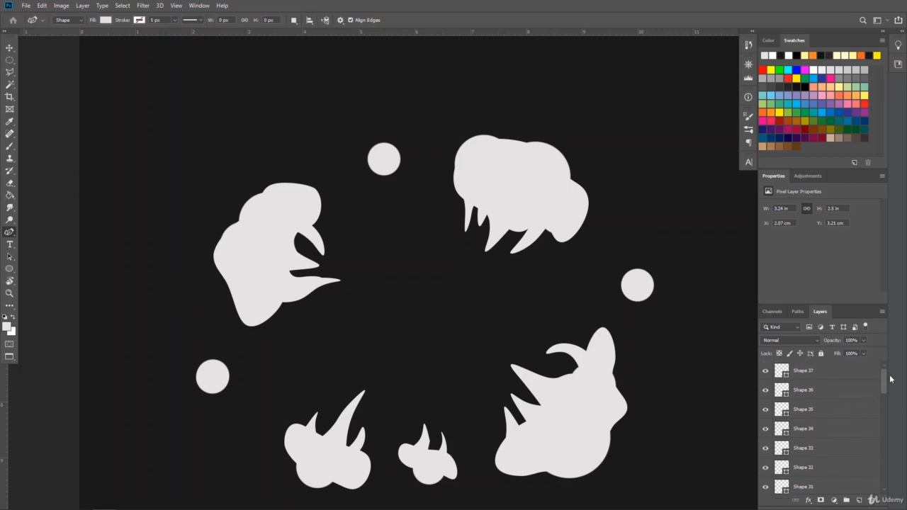
shift+click(850, 373)
click(846, 500)
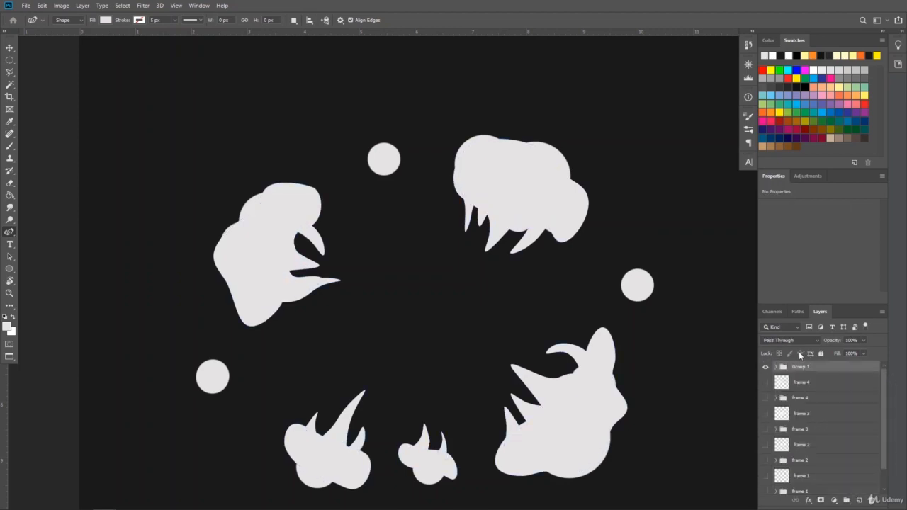
double_click(800, 366)
key(Return)
Delete the curved spike at the top of the lower-right puff
click(10, 49)
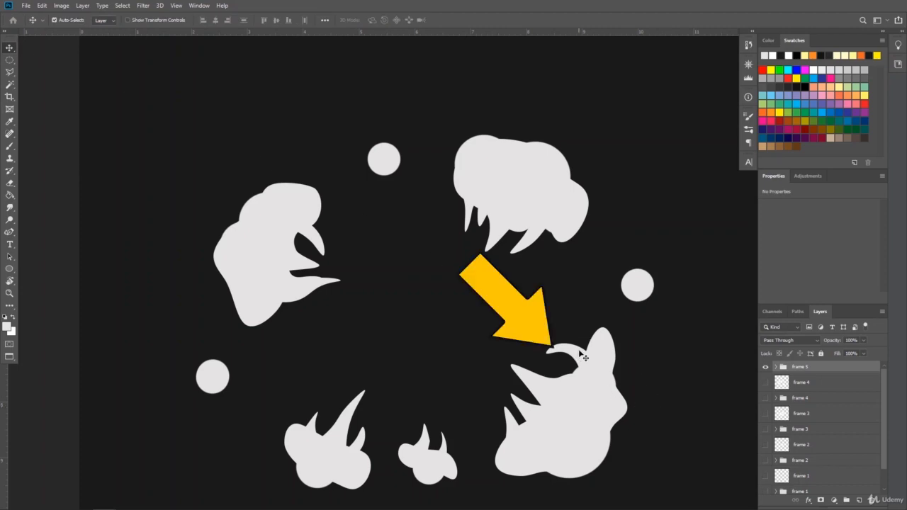
click(581, 352)
key(Delete)
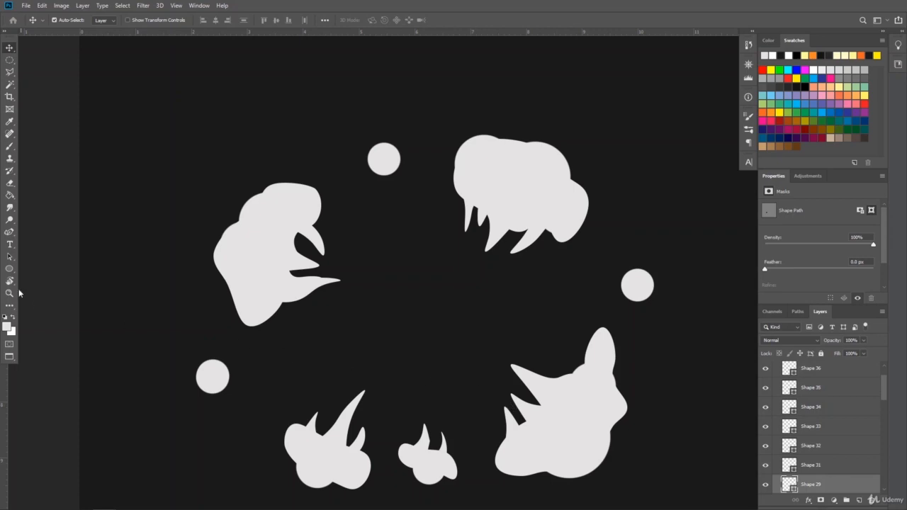
Brush rounded light grey bumps onto the upper-left edge of the lower-right puff on Layer 9
click(9, 147)
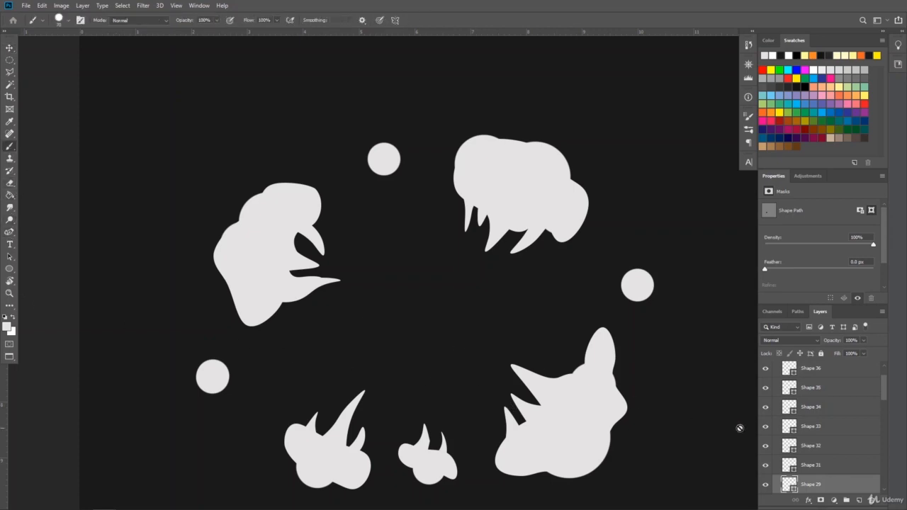
drag(885, 392, 886, 457)
click(843, 449)
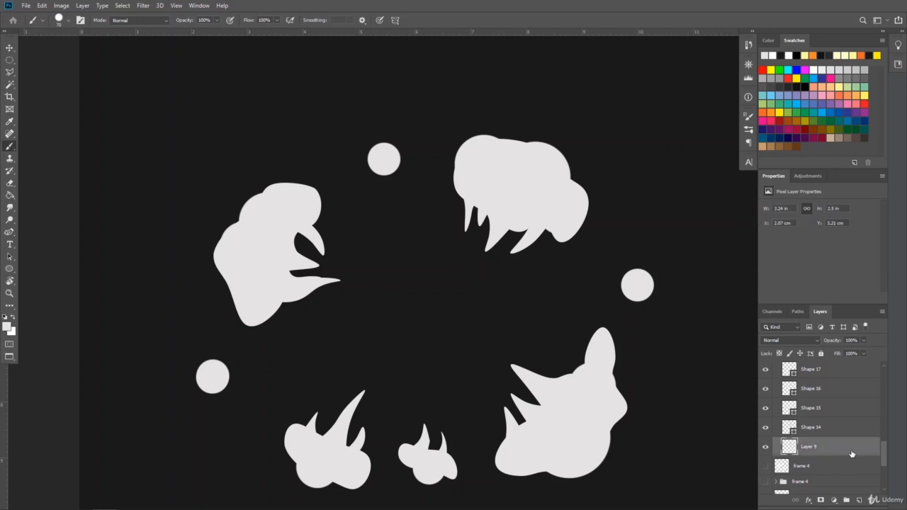
click(566, 387)
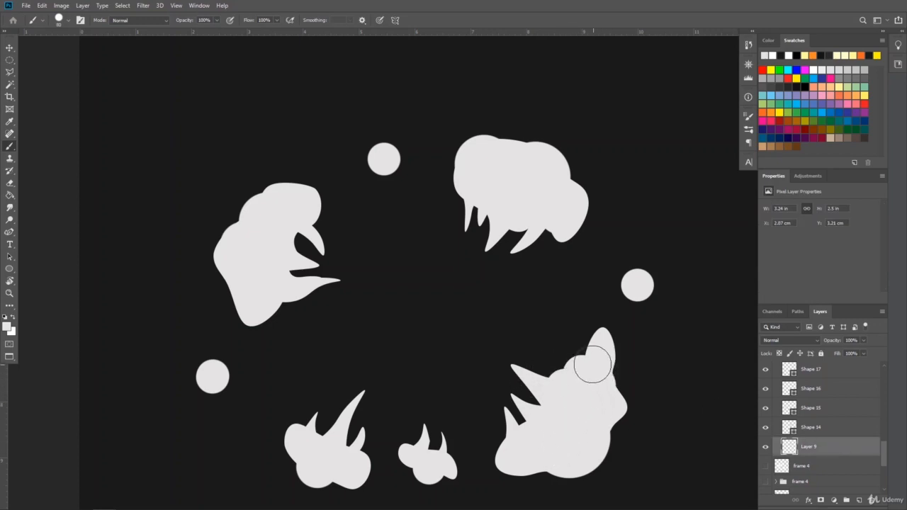
key(bracketleft)
key(bracketleft)
drag(602, 359, 593, 354)
With a 45 px brush, paint round bumps on the small bottom puff, the three detached circles and between the lower-right puff's spikes
click(439, 471)
drag(398, 150, 399, 168)
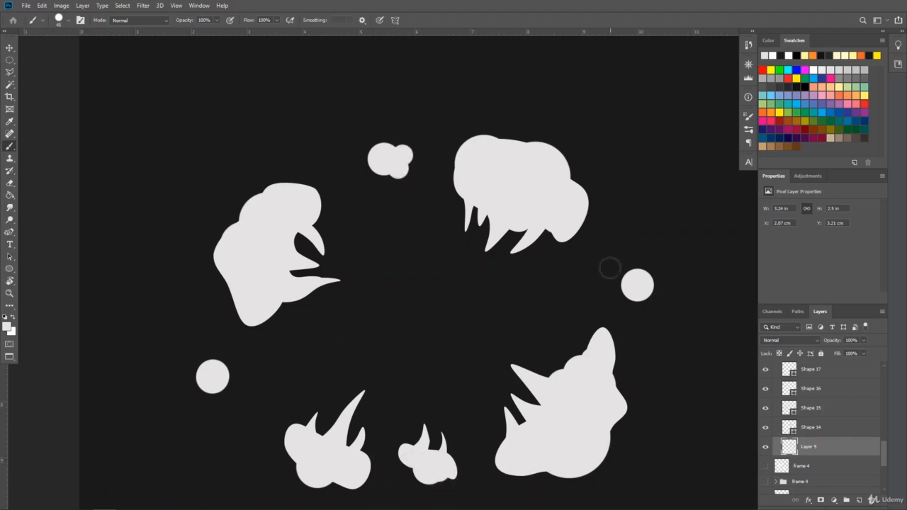
drag(622, 269, 640, 277)
drag(228, 381, 220, 394)
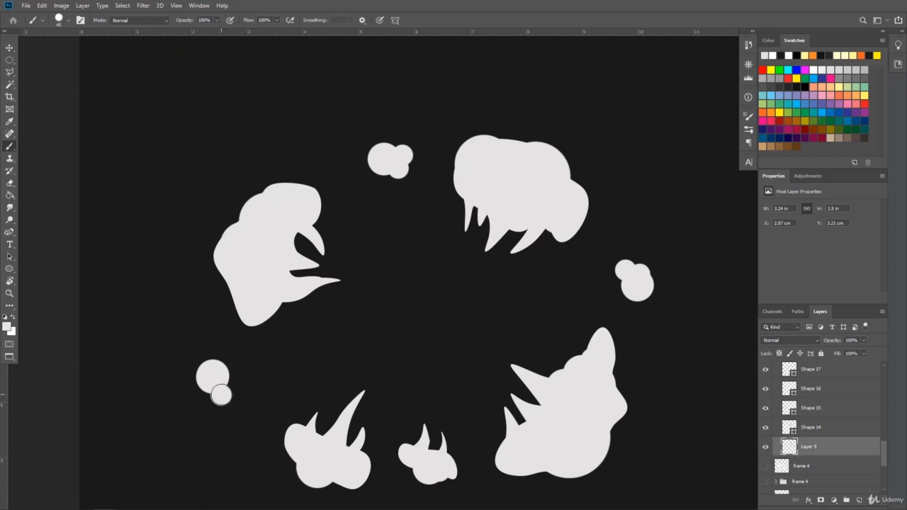
click(221, 368)
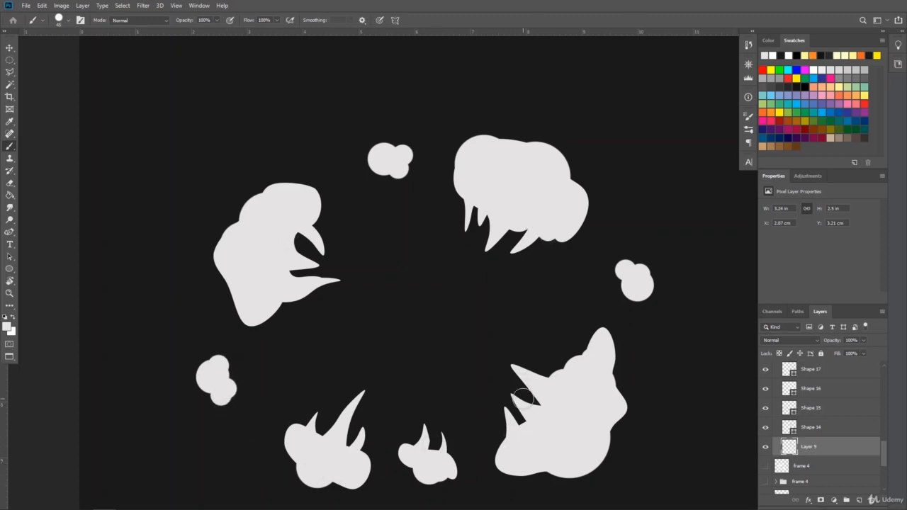
drag(521, 434, 523, 424)
click(428, 450)
Enlarge the brush to 70 px and paint round bumps on the bottom-left puff and around the upper-left puff's outline
key(bracketright)
key(bracketright)
key(bracketright)
drag(324, 444, 336, 463)
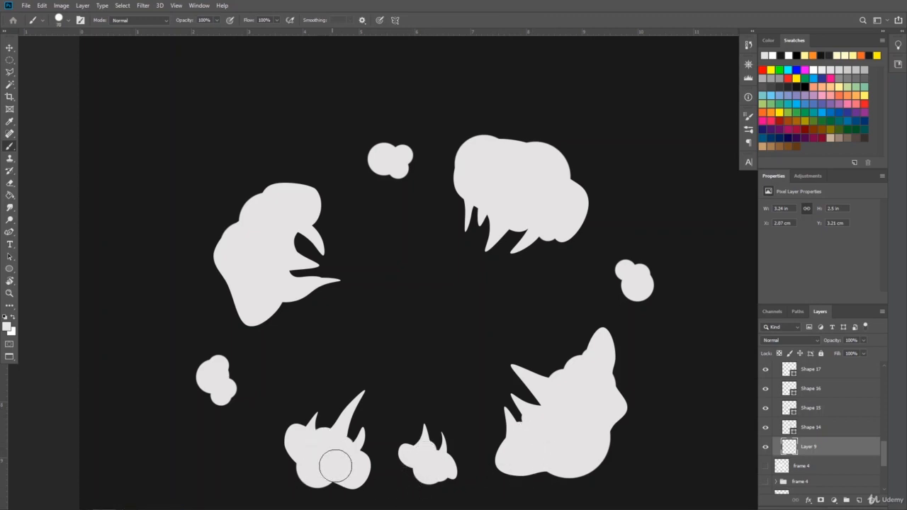
click(294, 196)
click(287, 303)
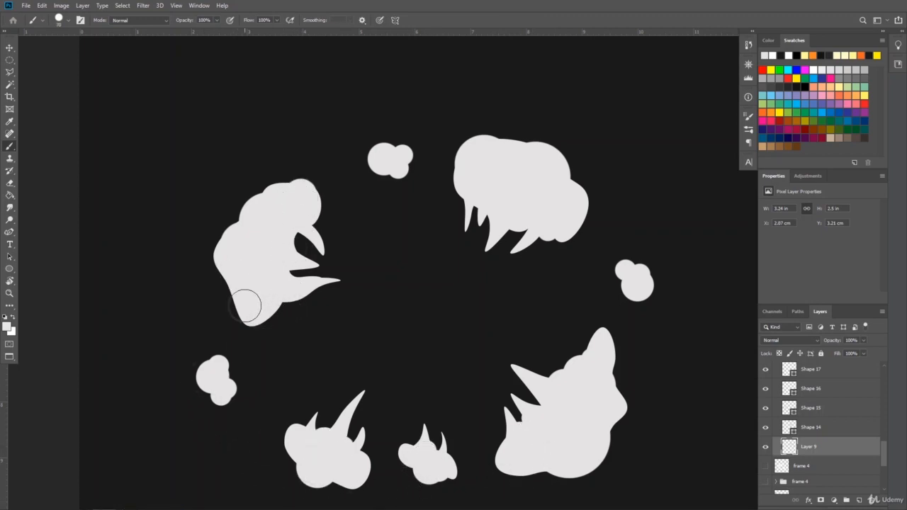
click(246, 306)
Reduce the brush to 15 px and paint four tiny two-dot puffs in the gaps between the larger puffs
key(bracketleft)
key(bracketleft)
key(bracketleft)
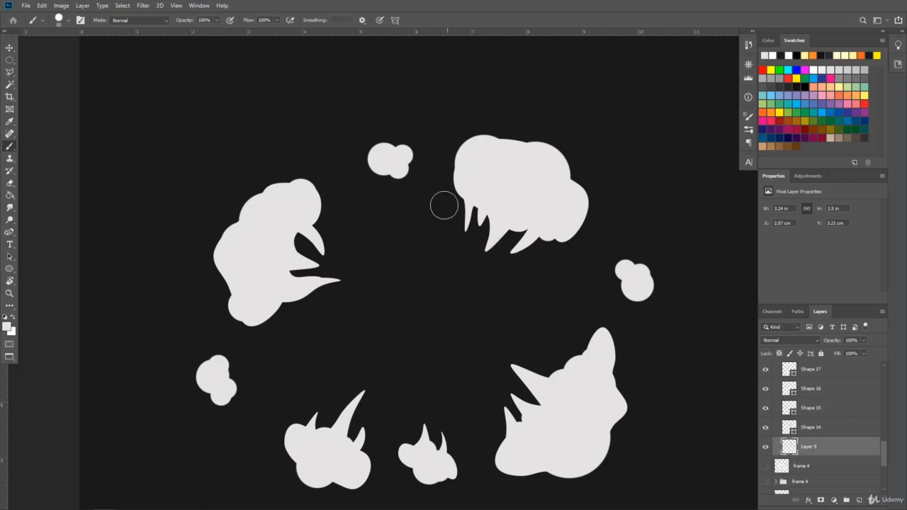
key(bracketleft)
key(bracketleft)
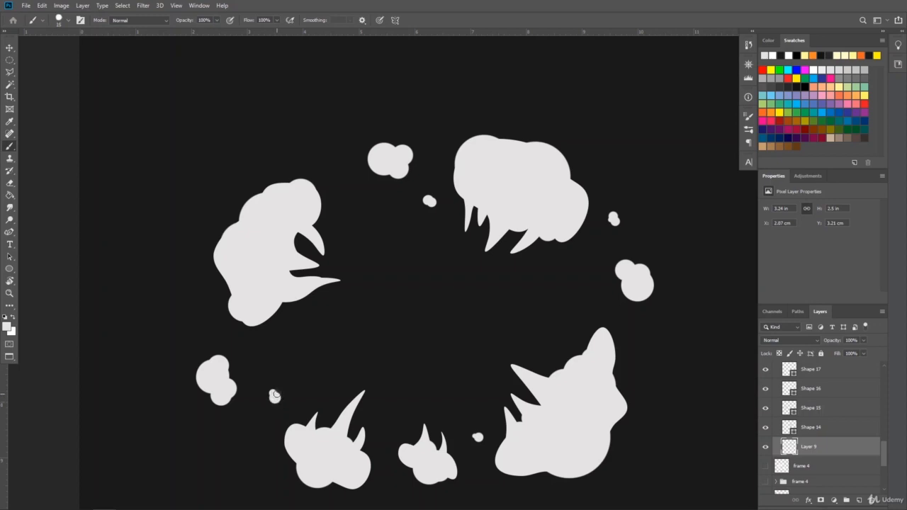
Add a new empty layer above Shape 37 at the top of the frame 5 group
click(9, 293)
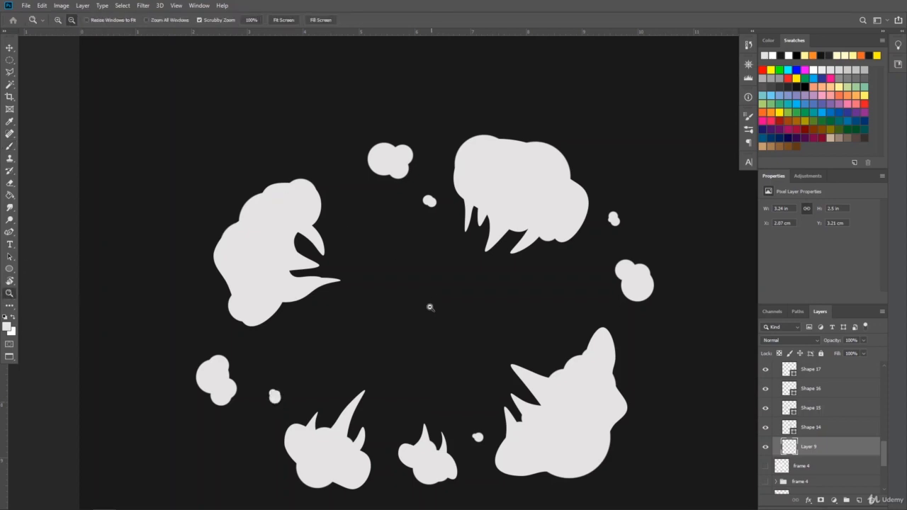
alt+click(429, 309)
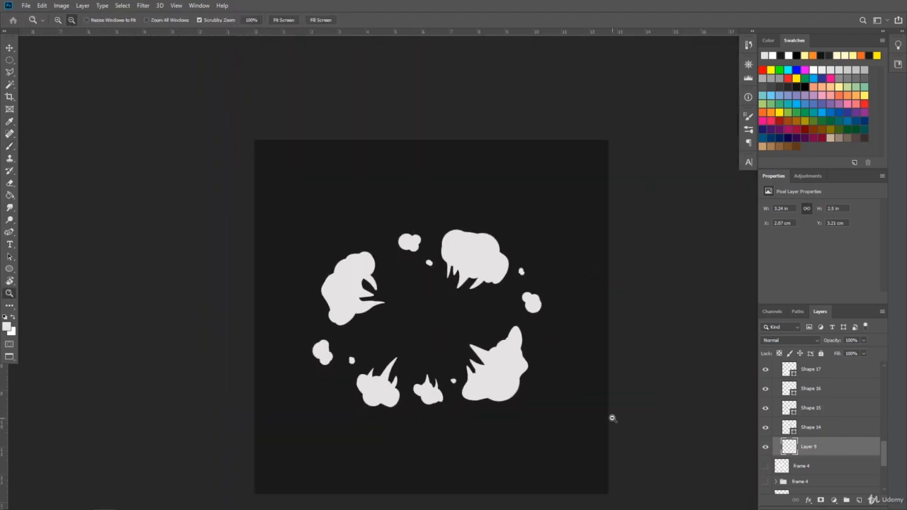
drag(885, 461, 887, 376)
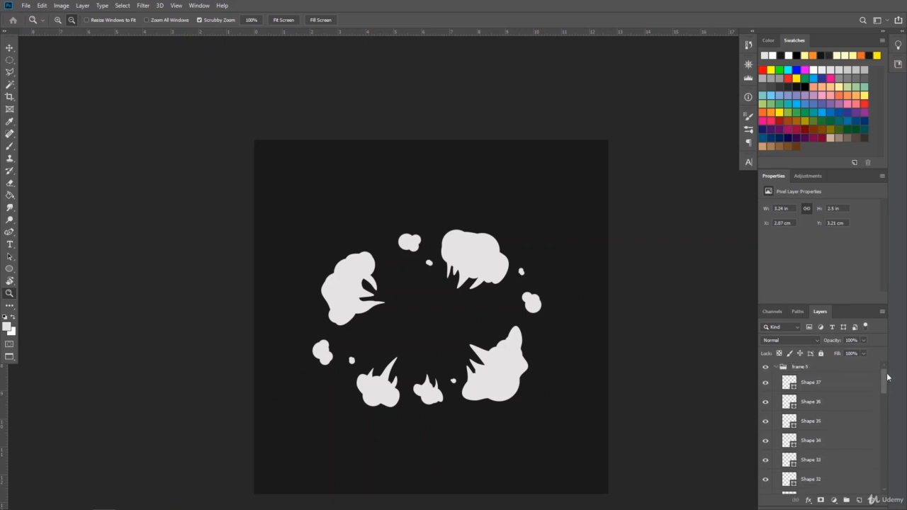
click(814, 383)
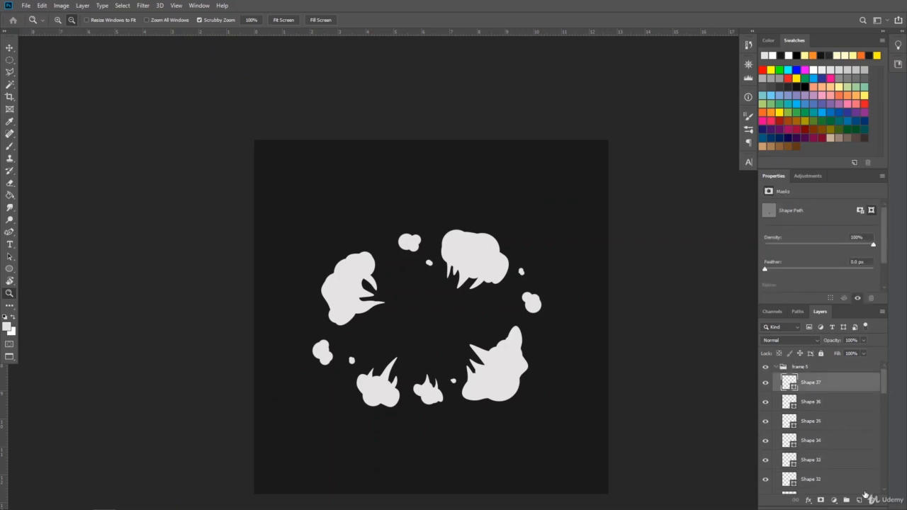
click(859, 500)
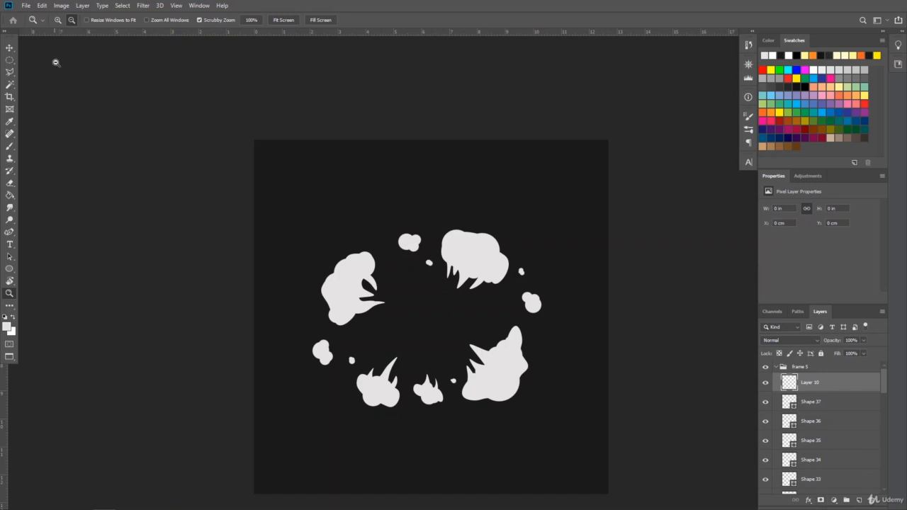
Switch the paint colour to white and, with a 90 px brush, paint four overlapping highlight circles on the upper-right puff
click(482, 266)
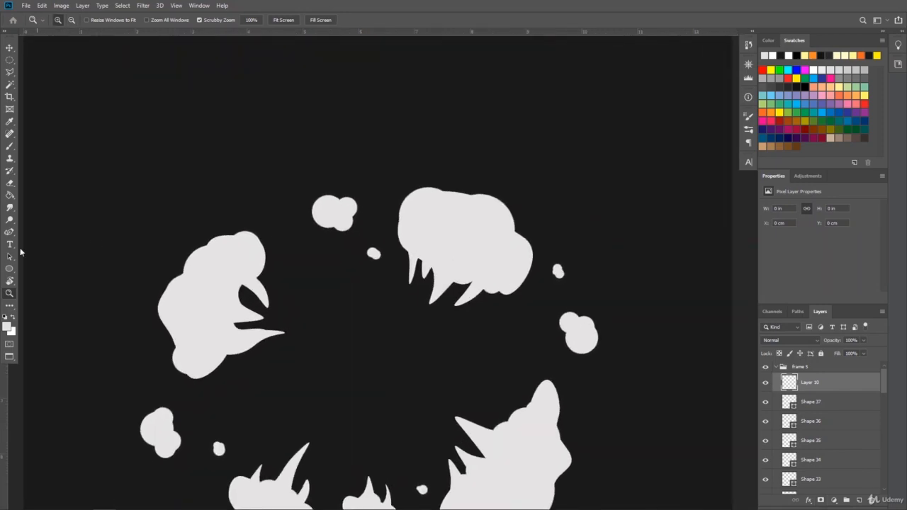
click(13, 318)
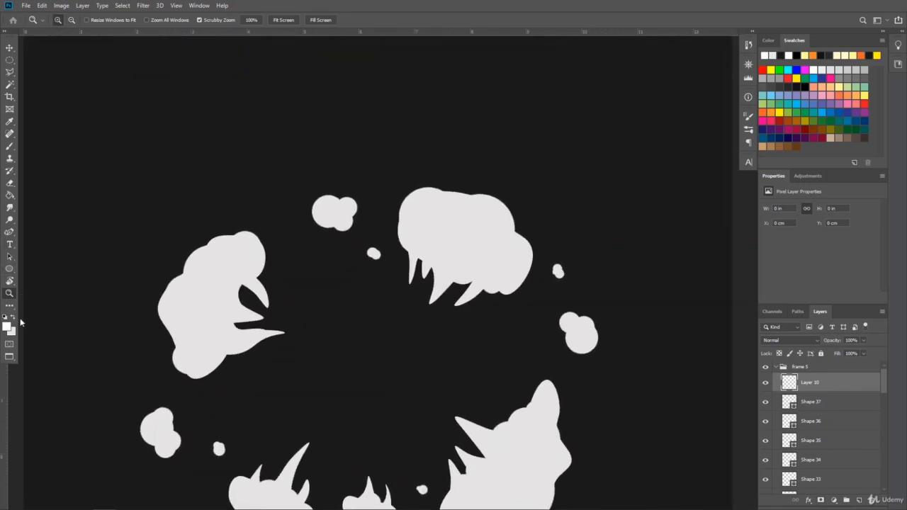
click(10, 146)
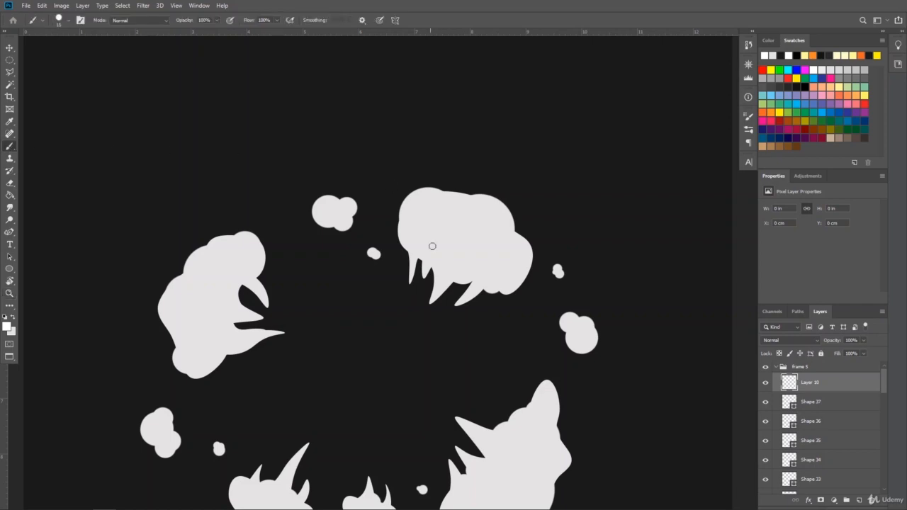
key(bracketright)
key(bracketright)
key(bracketright)
key(bracketright)
key(bracketright)
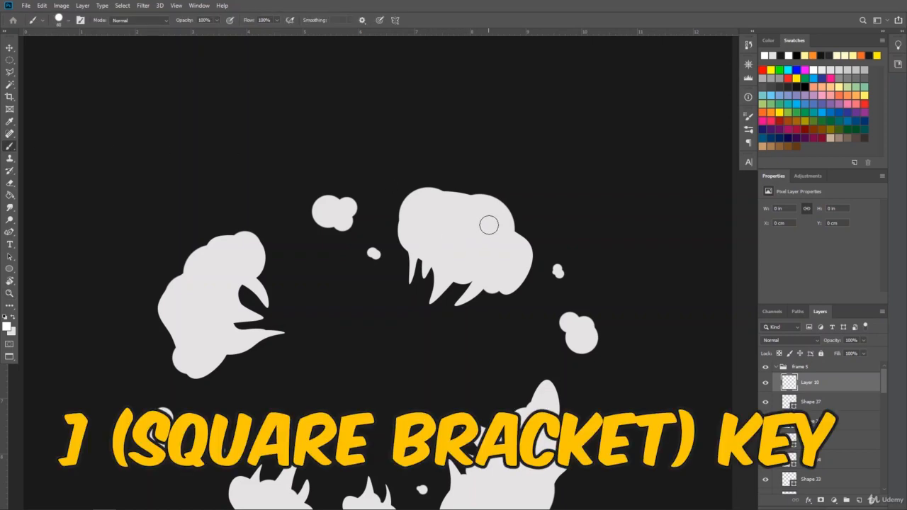
click(486, 224)
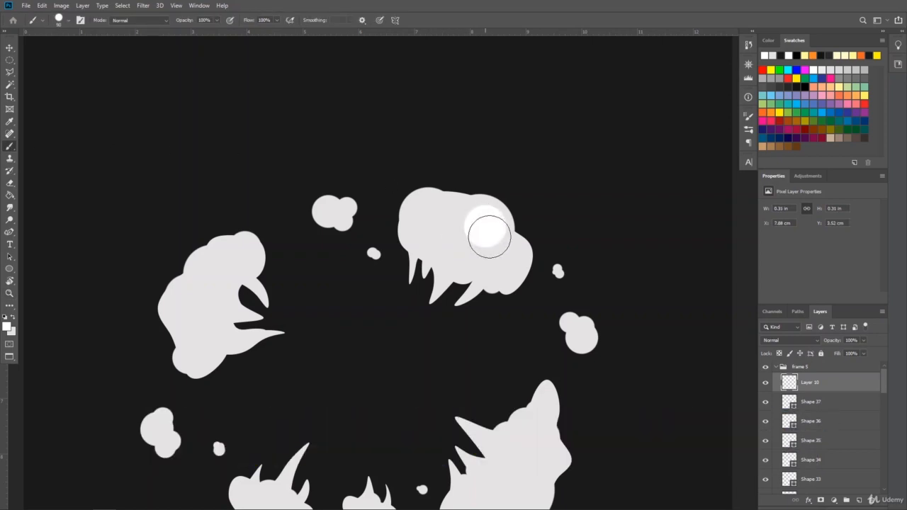
click(503, 259)
click(435, 219)
click(461, 218)
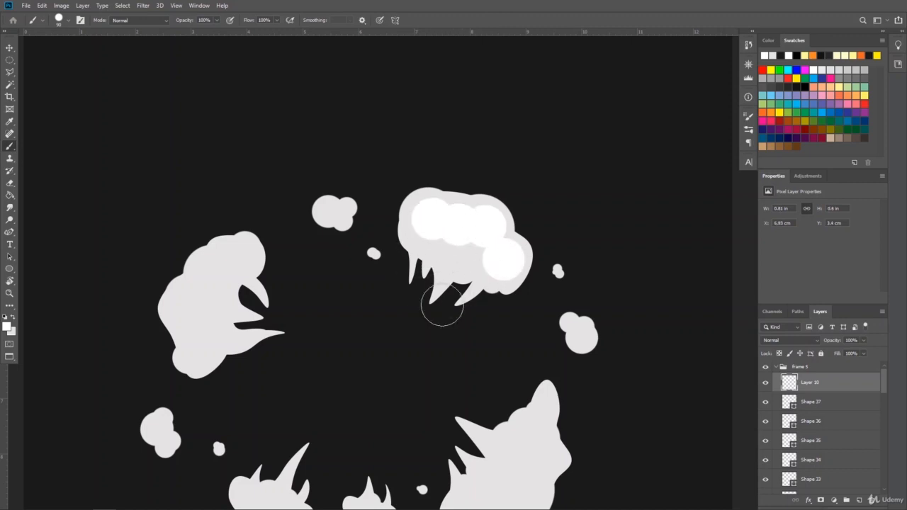
Paint four white highlight circles down the rounded outer side of the upper-left puff
click(235, 259)
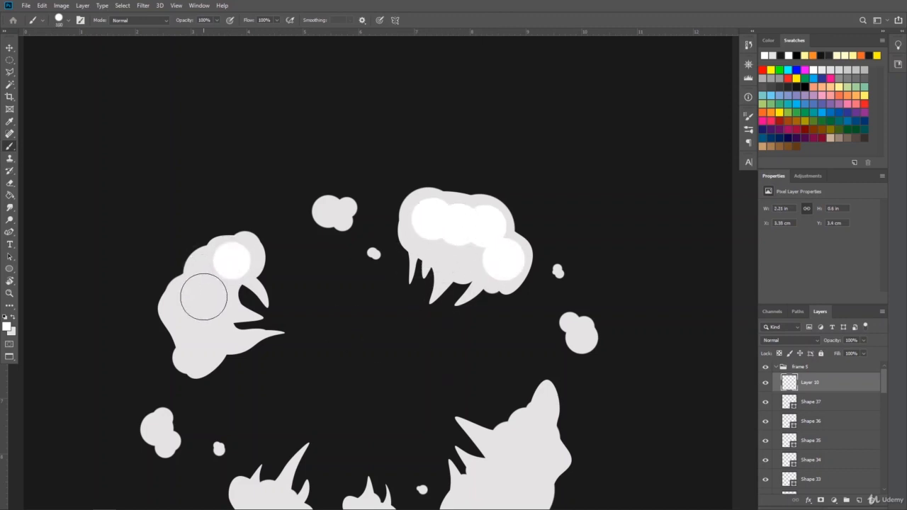
click(208, 280)
click(190, 312)
click(201, 345)
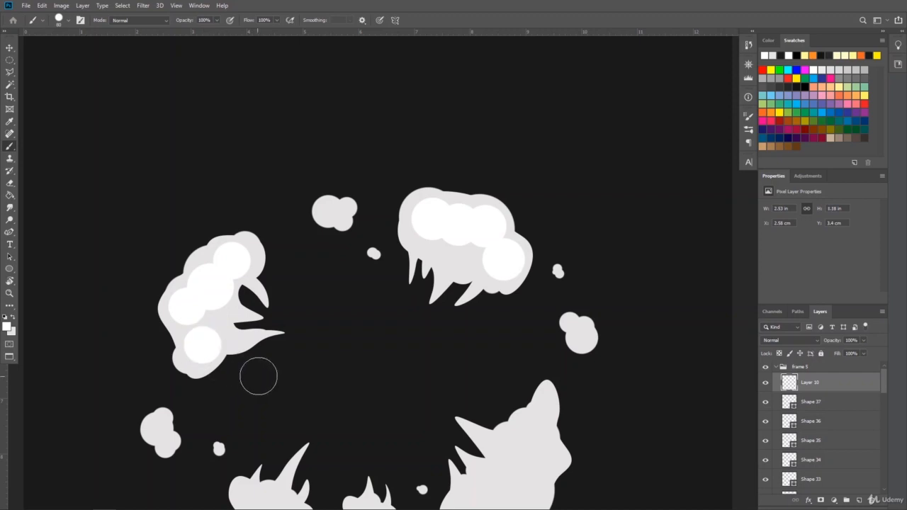
With a smaller brush, paint white highlights inside the small puff at the top and the small puff on the right
click(329, 207)
click(343, 212)
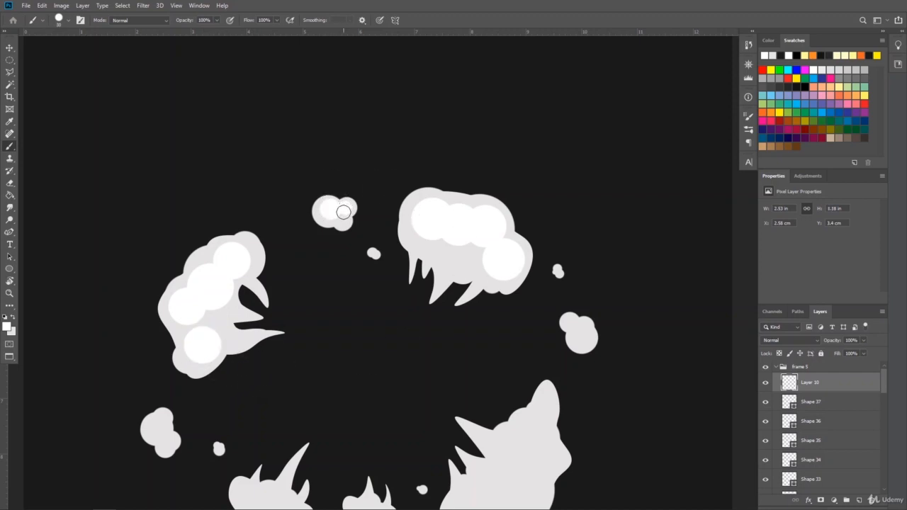
click(341, 216)
click(586, 337)
click(583, 328)
drag(581, 334, 581, 330)
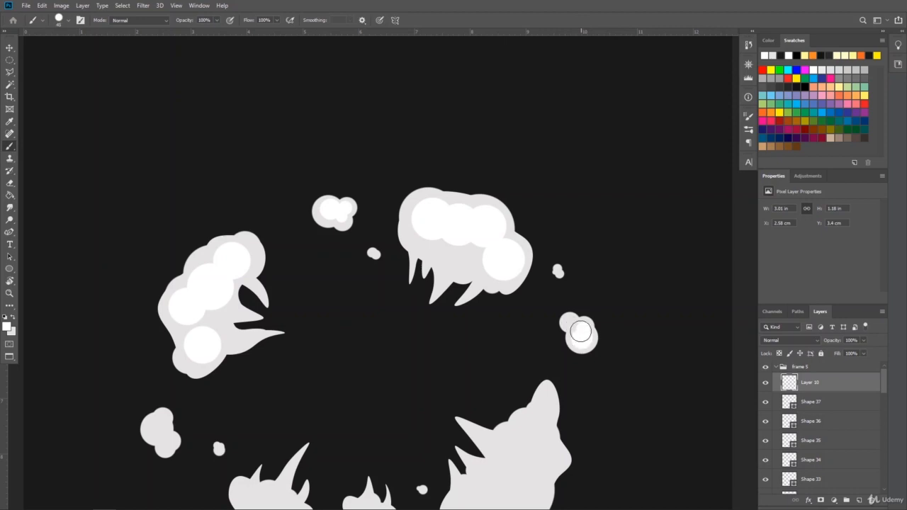
Paint four overlapping white highlight circles on the lower-right puff, varying the brush size up to 125 px
click(9, 292)
click(282, 20)
click(320, 20)
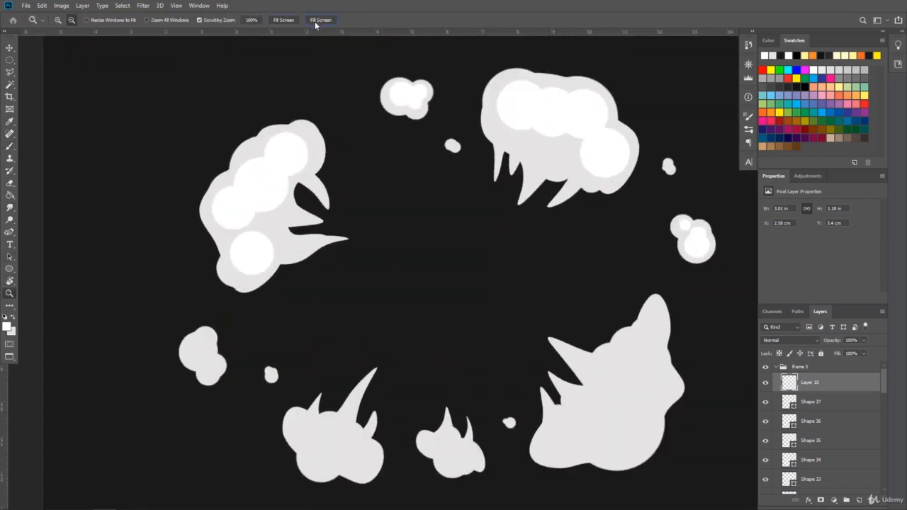
key(b)
key(bracketright)
key(bracketright)
key(bracketright)
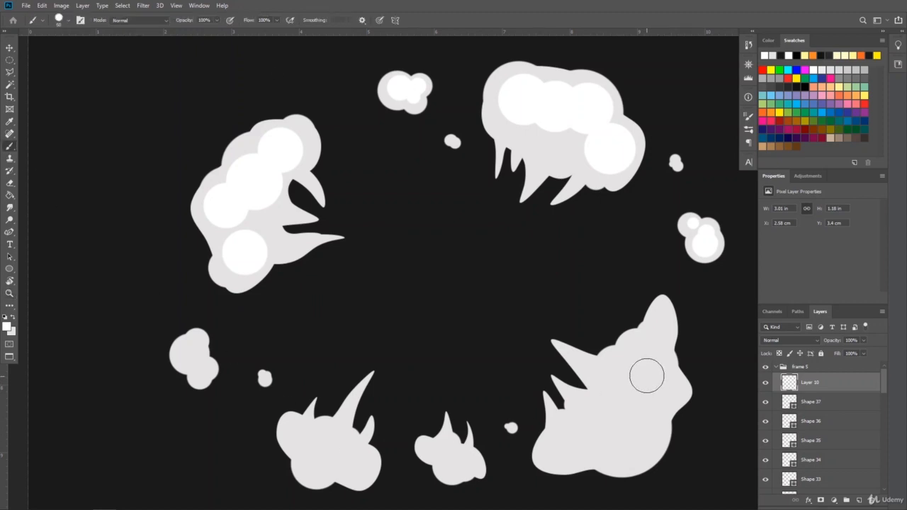
click(641, 364)
key(bracketright)
key(bracketright)
click(624, 418)
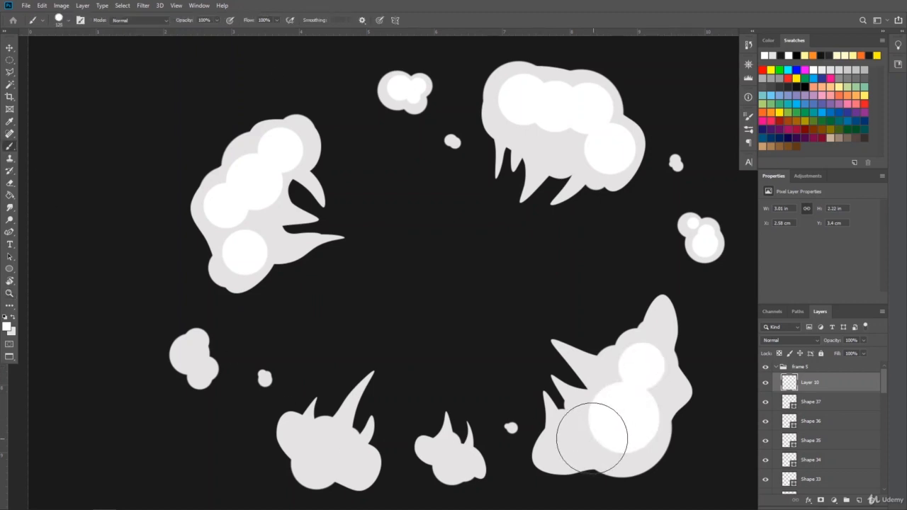
key(bracketleft)
key(bracketleft)
click(583, 436)
click(651, 391)
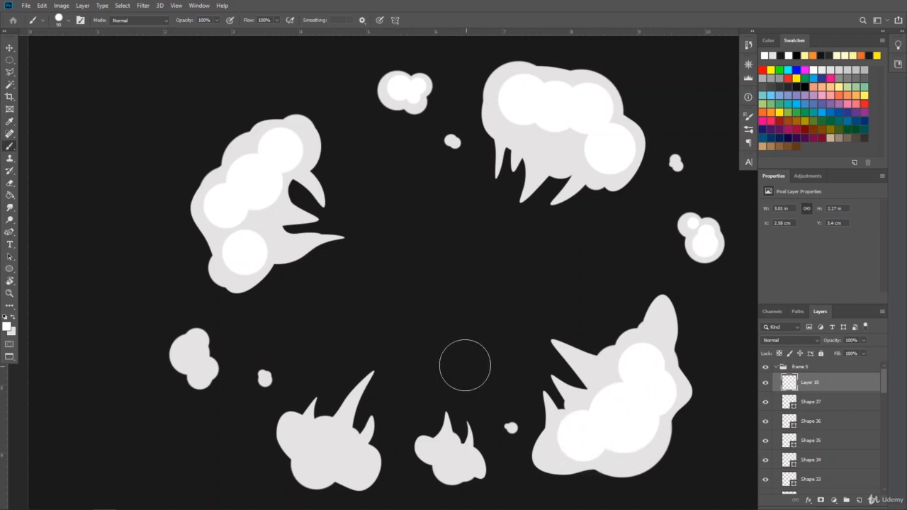
Paint white highlight circles on the spiky bottom-left puff and, with a smaller brush, on the small bottom puff
click(325, 444)
key(bracketleft)
key(bracketleft)
click(304, 438)
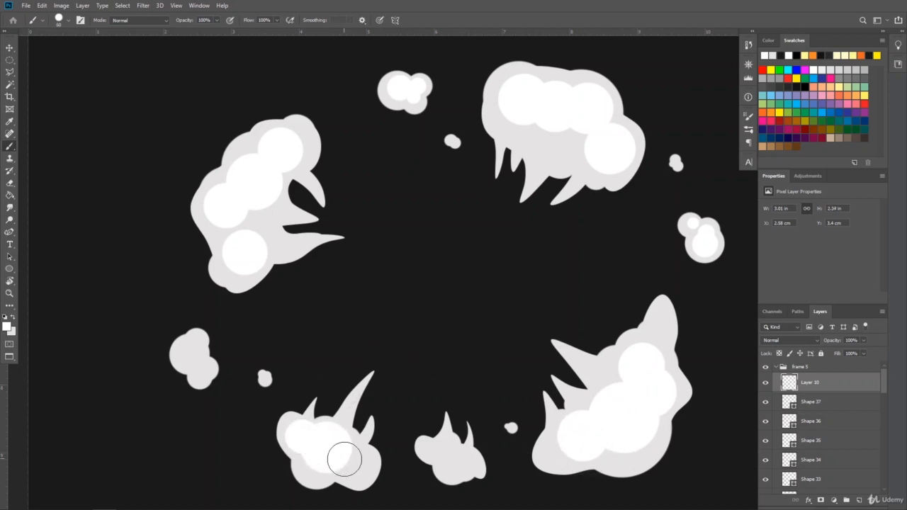
click(354, 461)
key(bracketleft)
key(bracketleft)
key(bracketleft)
click(451, 462)
click(444, 450)
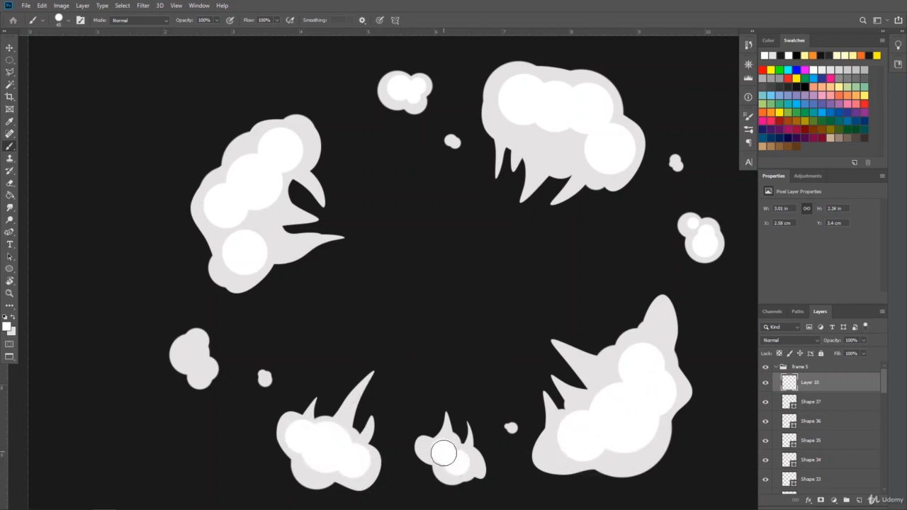
Paint white highlights inside the detached small puff on the far left, reducing the brush to 30 px for the lower bump
click(189, 350)
key(bracketleft)
key(bracketleft)
key(bracketleft)
click(203, 369)
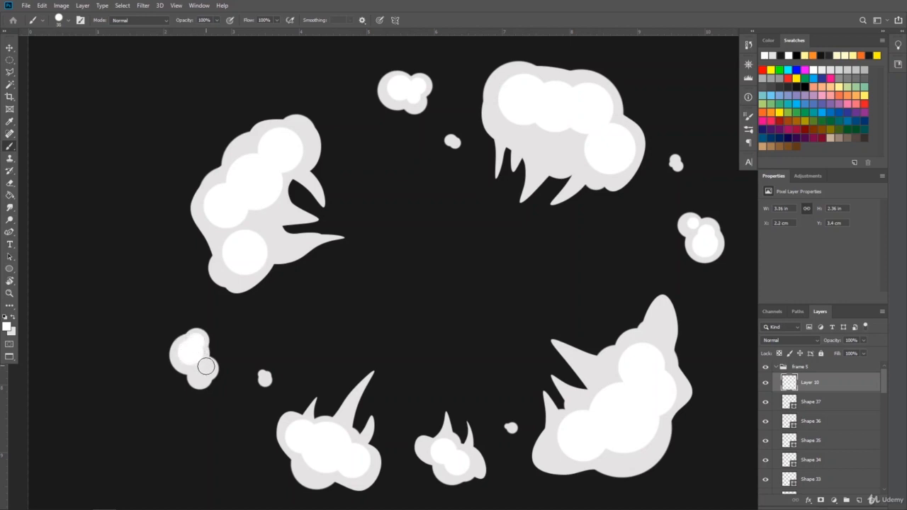
Widen the white highlights on the upper-left and upper-right puffs with extra circles, and add tiny white dots to the two-dot puffs
key(bracketright)
key(bracketright)
key(bracketright)
key(bracketright)
click(254, 202)
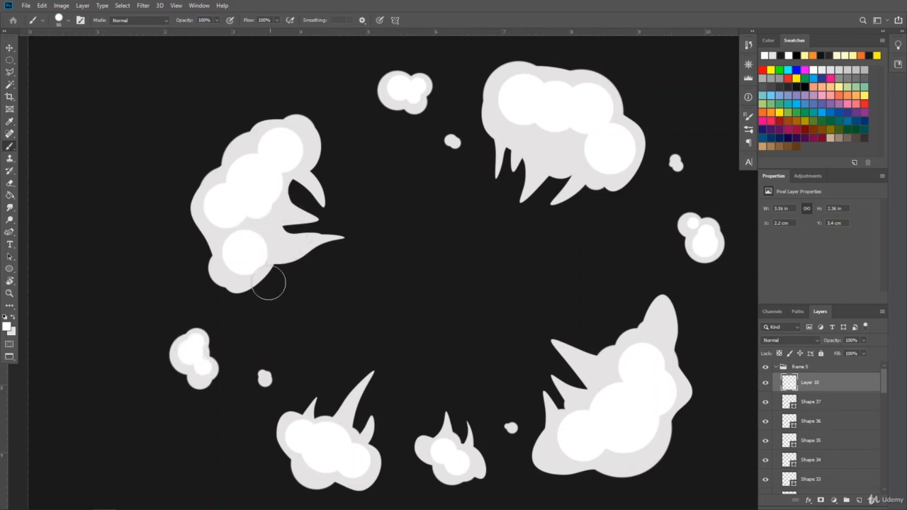
click(228, 266)
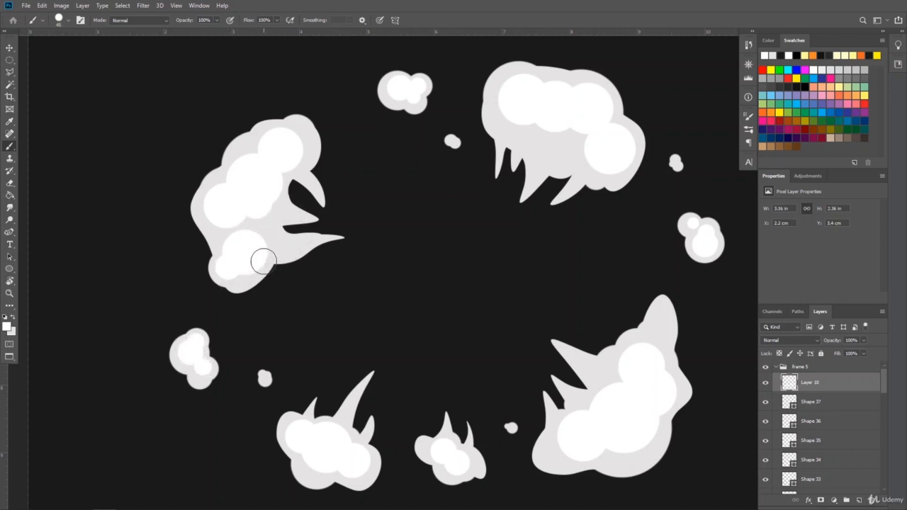
click(571, 138)
click(675, 160)
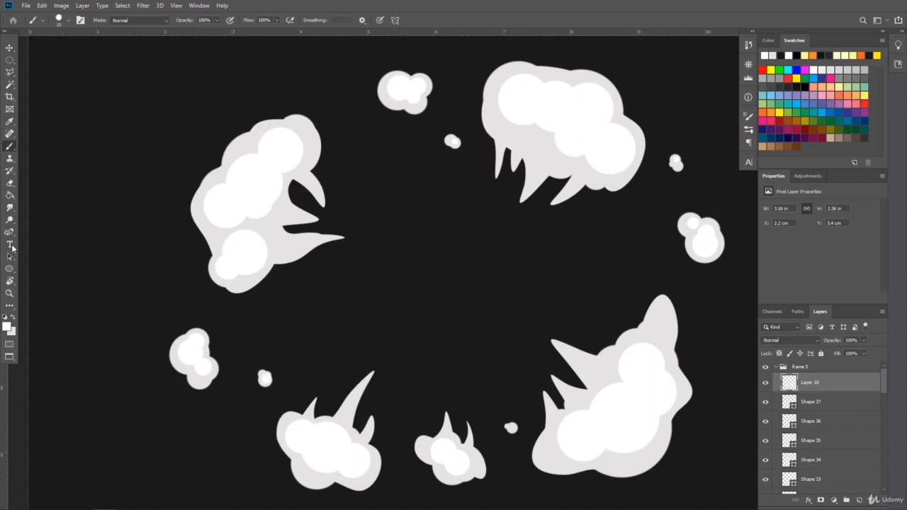
Draw a closed white highlight shape about 75 by 104 px in the lower-right puff's tall upper lobe and shift it slightly toward the lobe's left edge
click(8, 234)
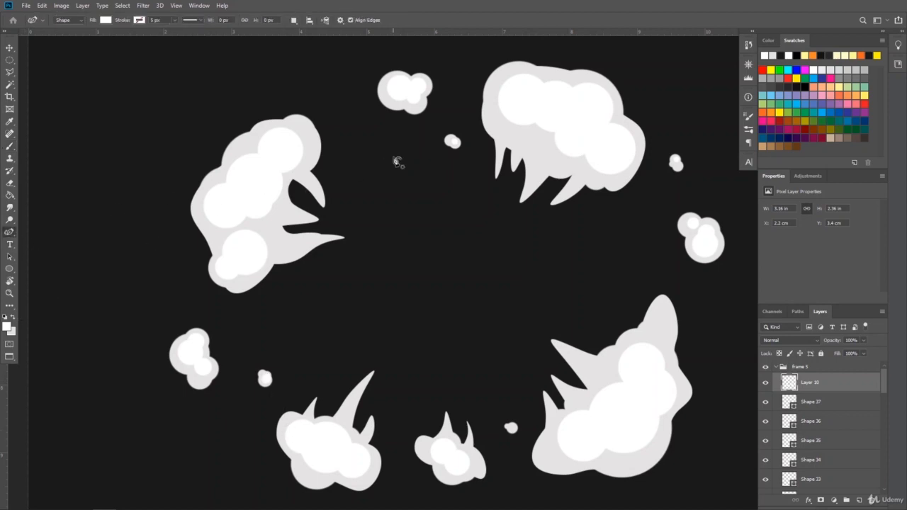
click(107, 19)
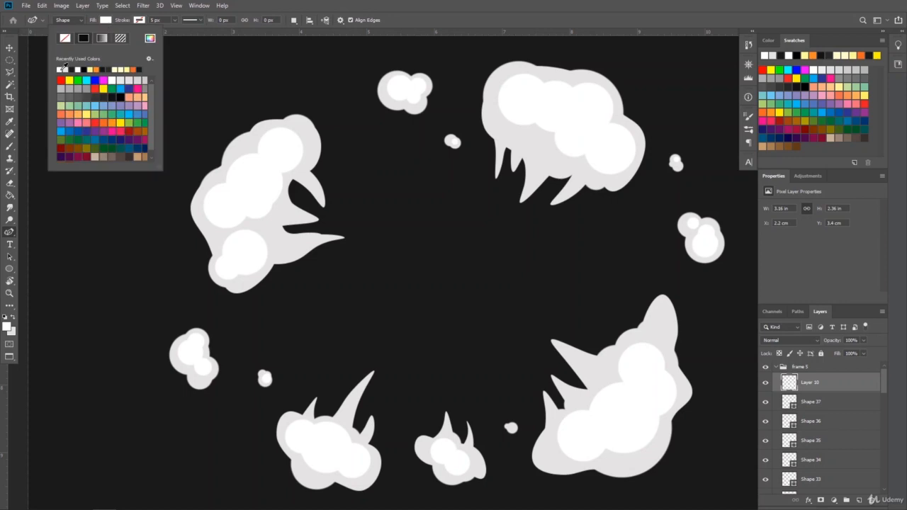
click(272, 5)
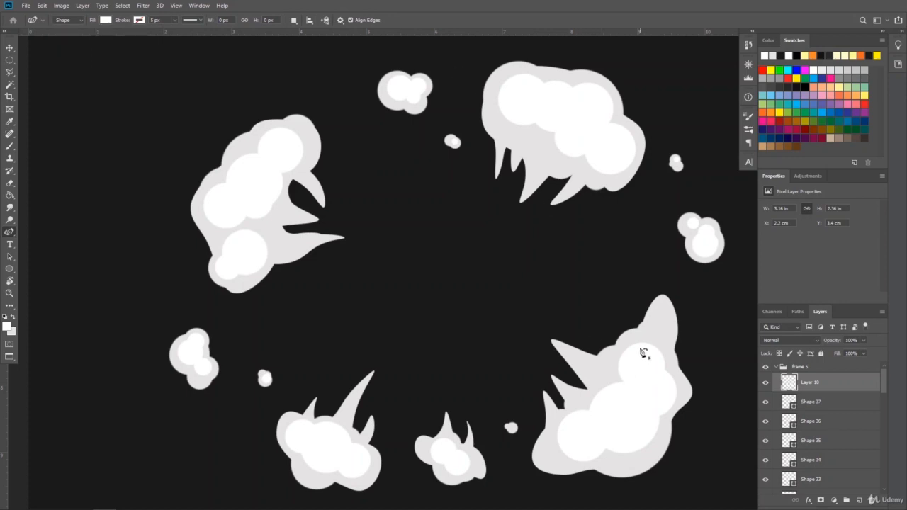
click(639, 349)
click(652, 332)
click(662, 309)
click(671, 334)
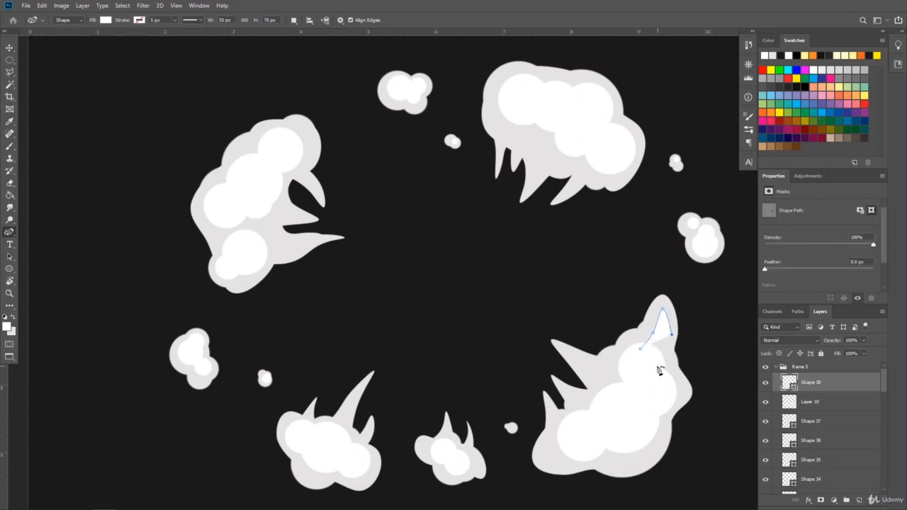
click(657, 367)
click(629, 366)
click(640, 348)
key(Return)
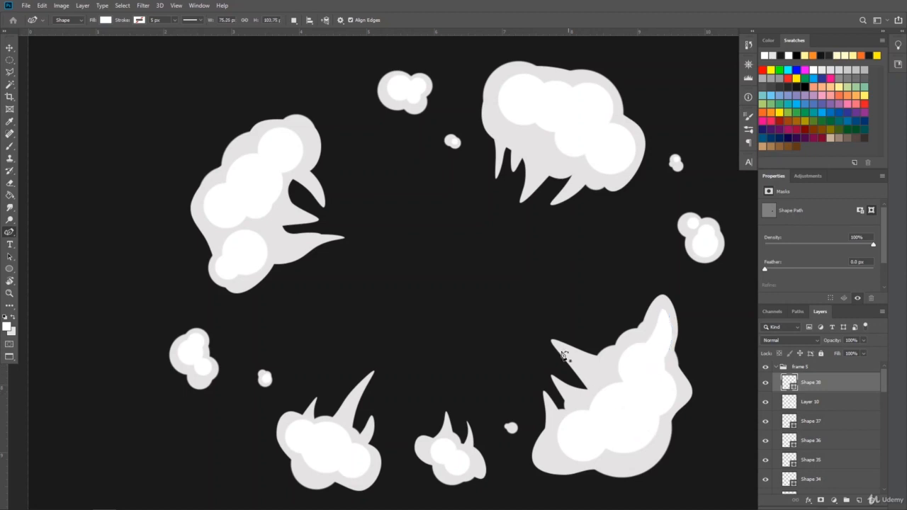
key(v)
drag(665, 339, 656, 343)
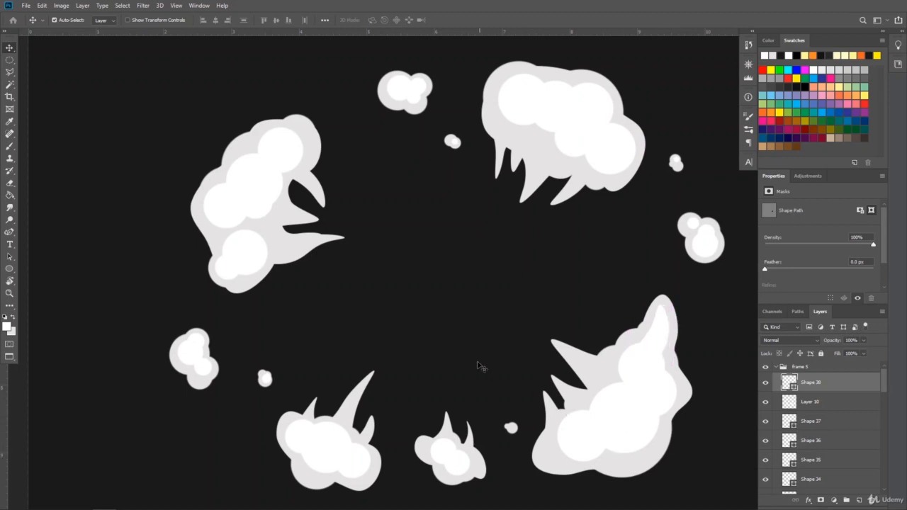
Draw a closed white highlight shape about 75 by 54 px inside the lower-right puff's uppermost spike and nudge it toward the spike's tip
click(9, 231)
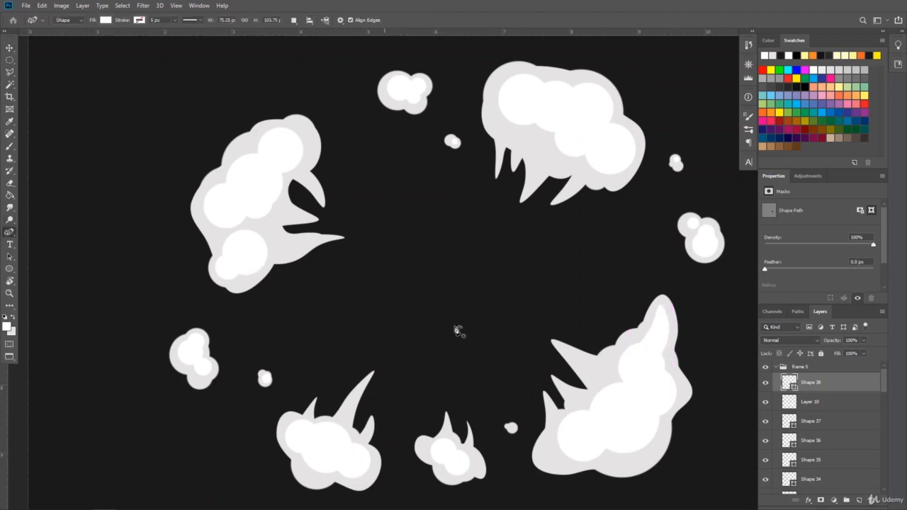
click(567, 348)
click(588, 360)
click(607, 373)
click(600, 380)
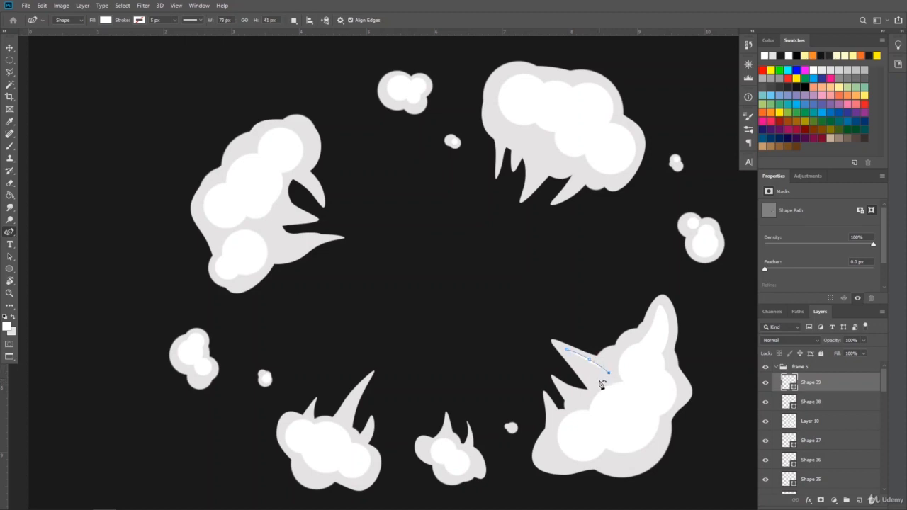
click(581, 376)
click(567, 349)
key(Return)
key(v)
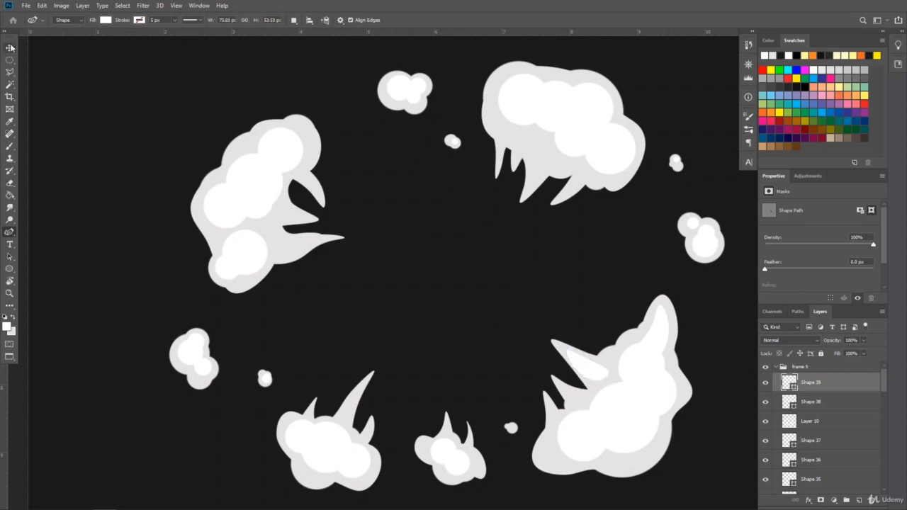
drag(596, 375, 589, 367)
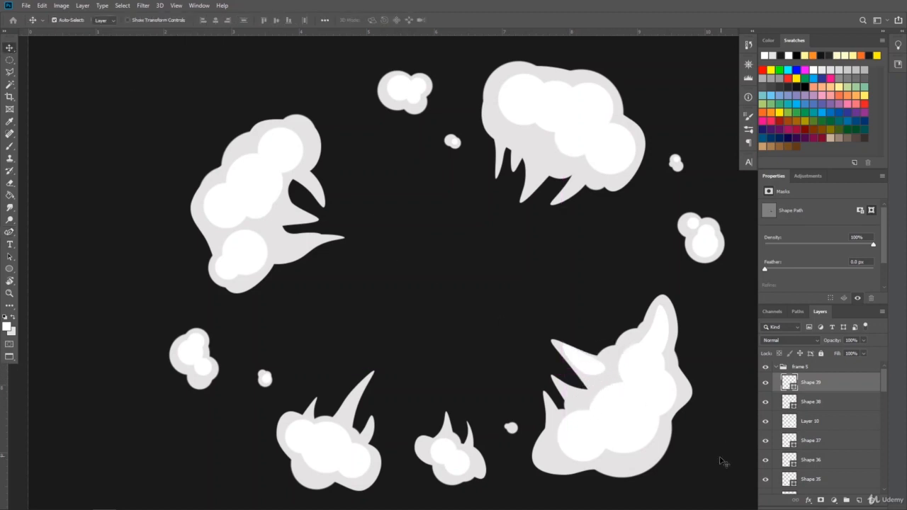
Draw a closed white highlight shape about 39 by 15 px inside the lower-right puff's second spike from the top
click(12, 235)
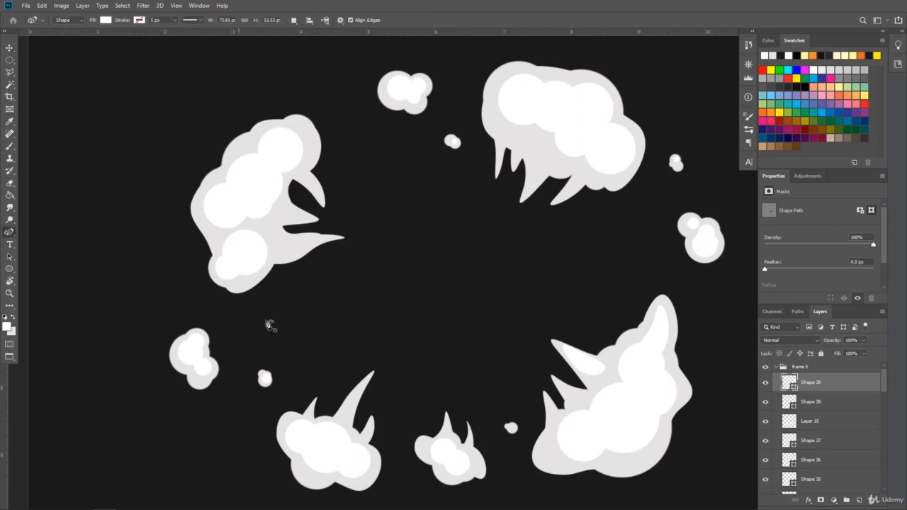
click(566, 390)
click(586, 393)
click(573, 392)
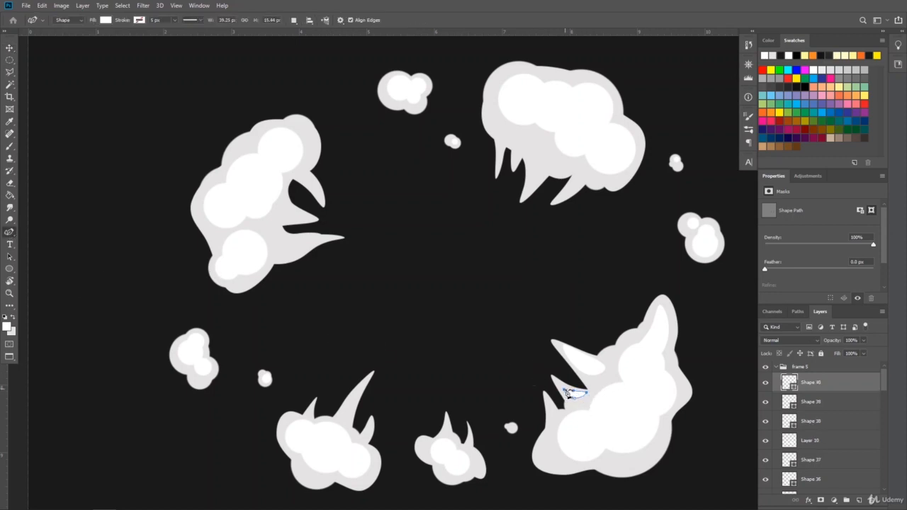
click(567, 392)
Draw a closed white highlight shape about 83 by 72 px extending into the lower-right puff's lower-left lobe
click(559, 424)
click(546, 441)
click(541, 459)
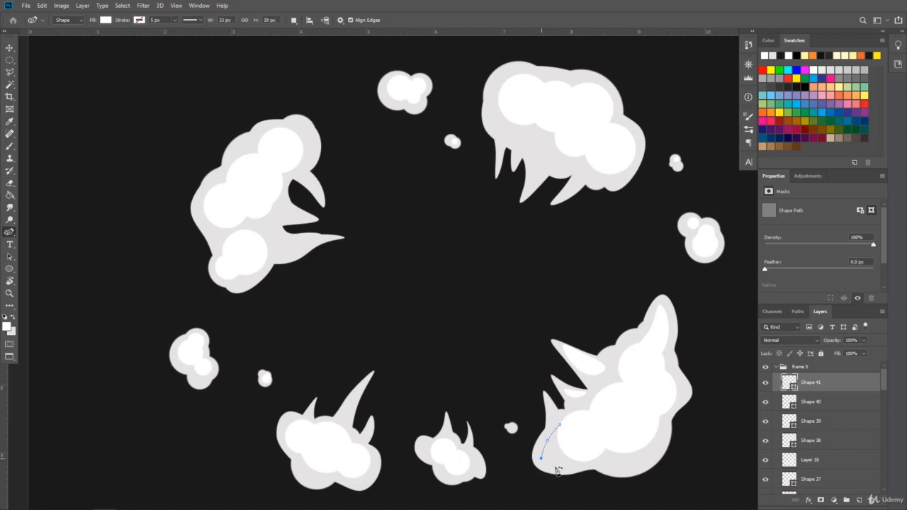
click(560, 465)
click(588, 450)
click(559, 425)
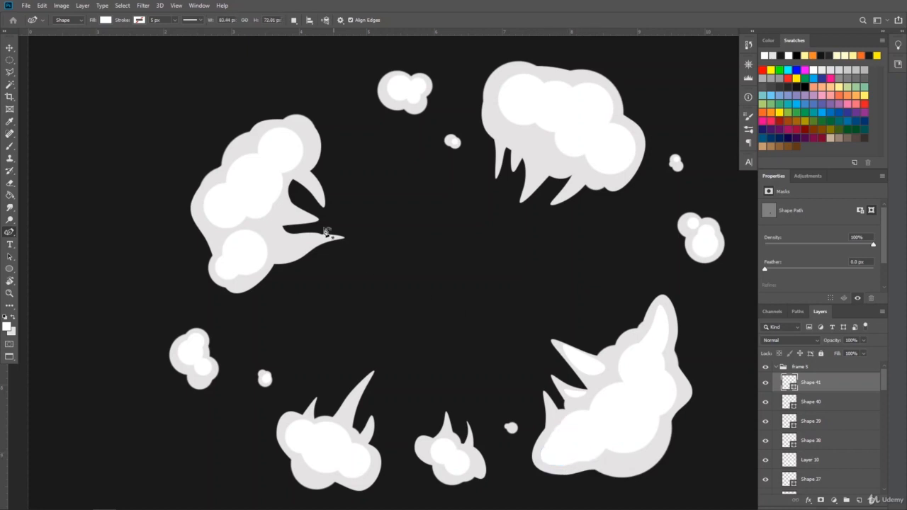
Scale down the white highlight in the lower-right puff's uppermost spike to about 61 by 35 px
click(9, 48)
click(593, 369)
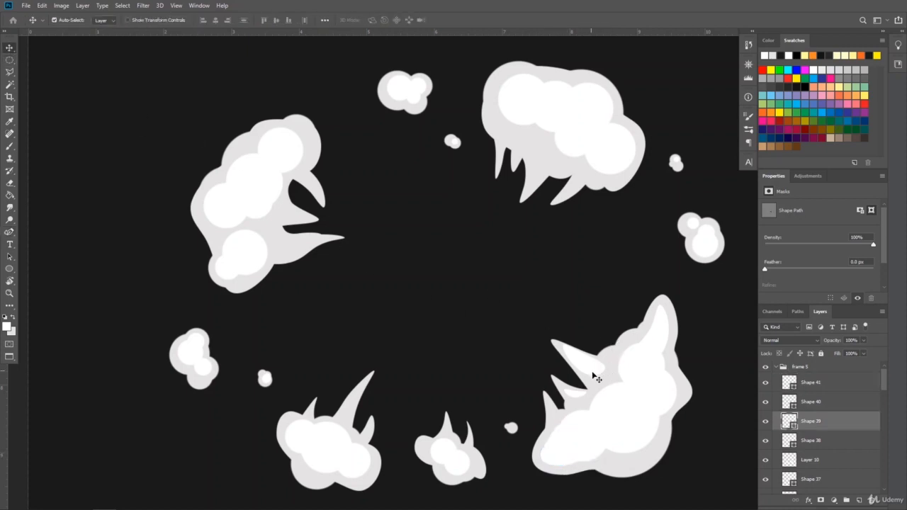
key(ctrl+t)
drag(563, 374, 597, 361)
key(Return)
Draw a closed white highlight shape about 65 by 116 px running down into the upper-right puff's large middle spike
click(9, 231)
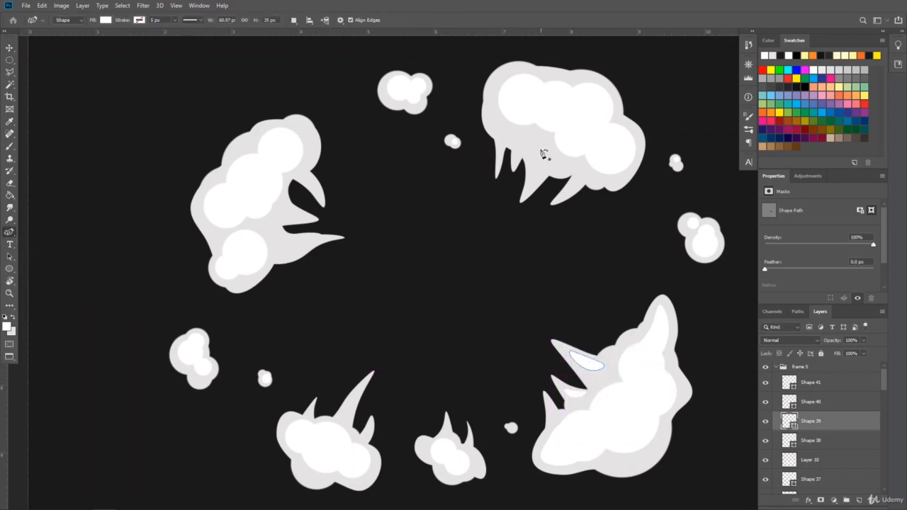
click(526, 124)
click(530, 153)
click(532, 179)
click(561, 119)
click(525, 125)
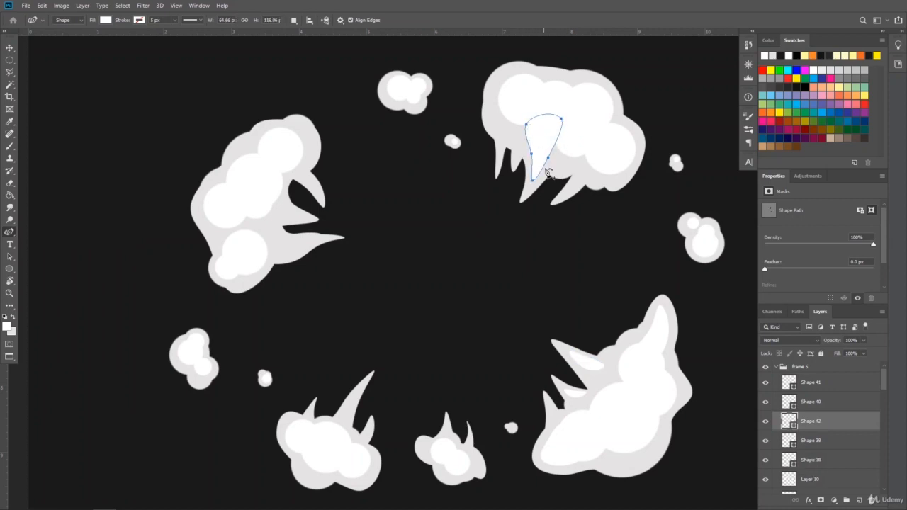
key(Return)
Draw a white highlight about 54 by 61 px reaching into the upper-right puff's rightmost spike
click(581, 155)
click(573, 187)
click(590, 174)
click(600, 157)
click(581, 155)
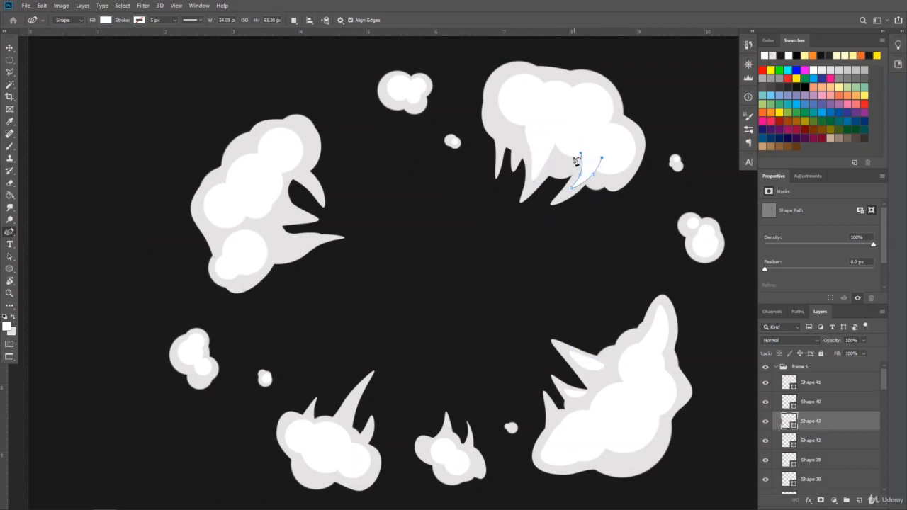
key(Return)
Fill the grey gap between the upper-right puff's two large spike highlights with a closed white shape about 84 by 73 px
click(550, 150)
click(559, 165)
click(549, 150)
key(Return)
Draw a small closed white highlight shape at the base of the upper-right puff's leftmost spike
click(505, 133)
click(497, 138)
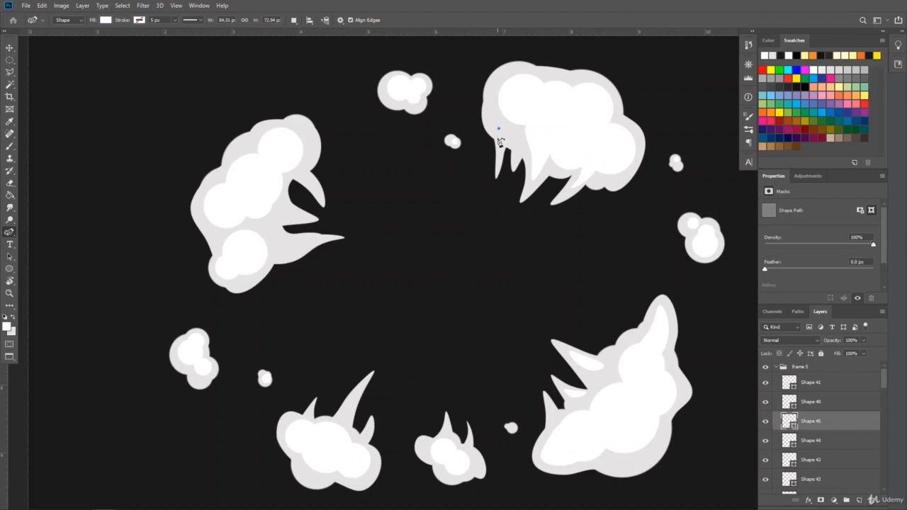
click(501, 148)
click(505, 133)
key(Return)
Draw a closed white highlight shape extending the upper-left puff's highlight into its middle spike
click(276, 199)
click(285, 204)
click(302, 215)
click(270, 216)
click(276, 200)
key(Return)
Draw a white highlight shape inside the upper-left puff's long lowest spike
click(277, 250)
click(296, 247)
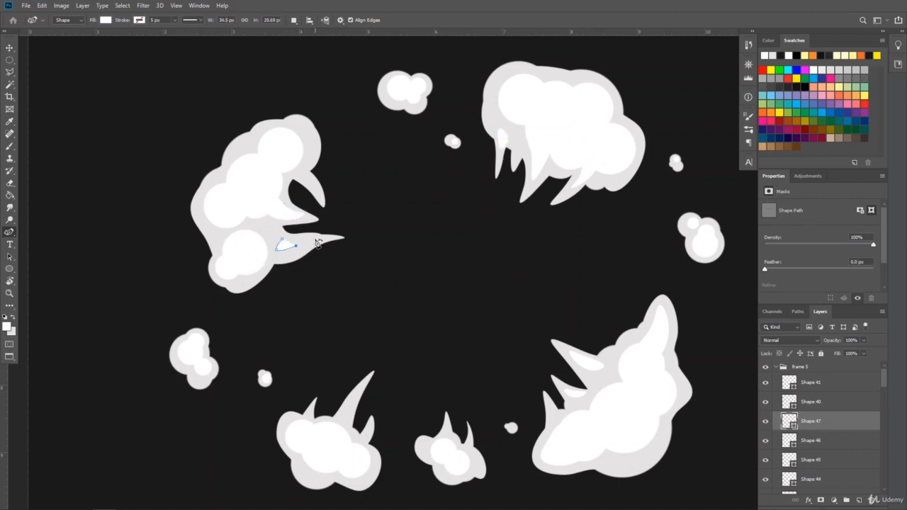
Draw white highlight shapes inside the lower spike and the curved upper spike of the left cloud
click(315, 238)
click(282, 238)
key(Return)
click(309, 173)
click(318, 186)
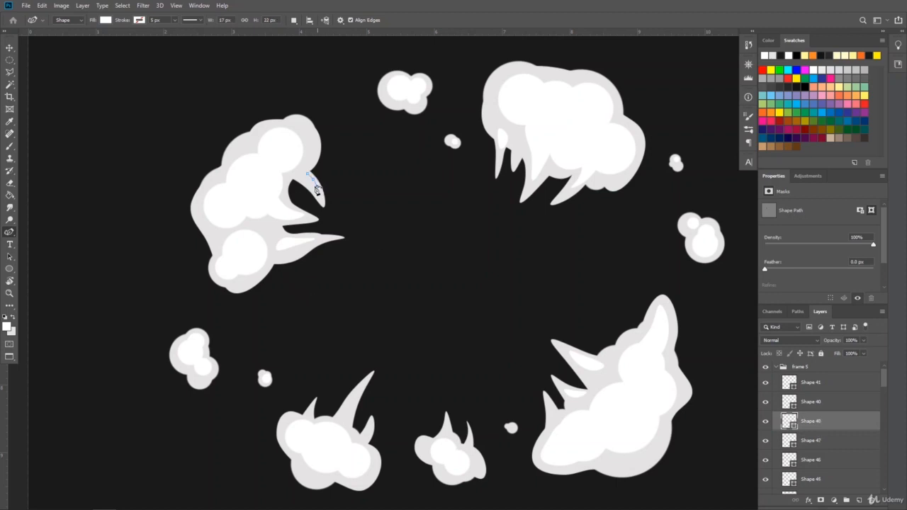
click(310, 181)
click(309, 173)
key(Return)
Draw a thin white highlight shape inside the tall spike of the lower-left cloud
click(341, 409)
click(350, 396)
click(364, 385)
click(342, 409)
key(Return)
Draw white highlight shapes on the right and left puffs of the small bottom cloud
click(483, 470)
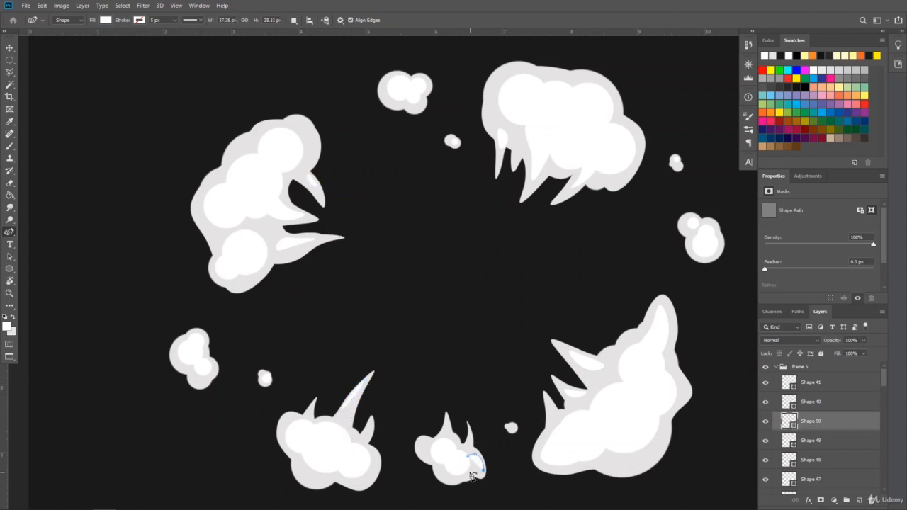
click(470, 473)
click(468, 456)
key(Return)
click(421, 439)
click(423, 448)
click(426, 442)
click(421, 439)
key(Return)
Collapse the frame 5 group, hide the Background, and stamp the visible artwork onto a new top layer
click(10, 293)
click(411, 277)
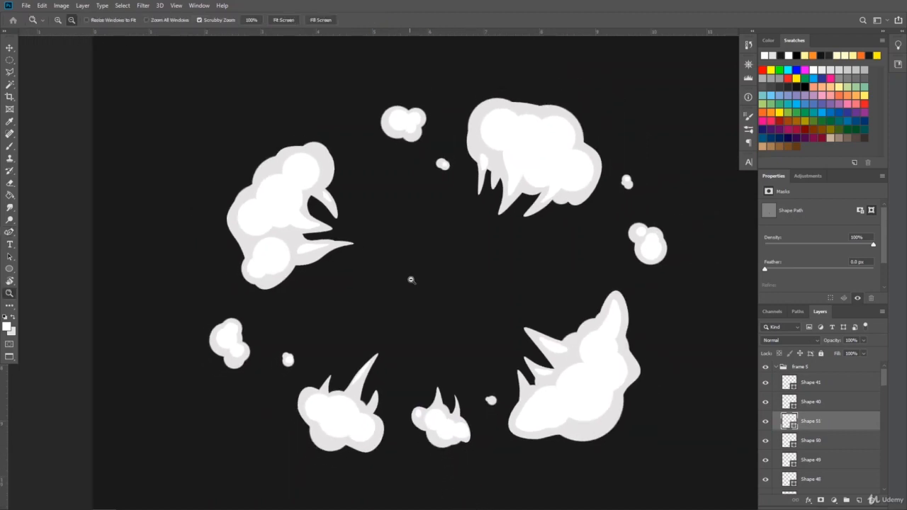
click(455, 314)
click(455, 314)
click(777, 367)
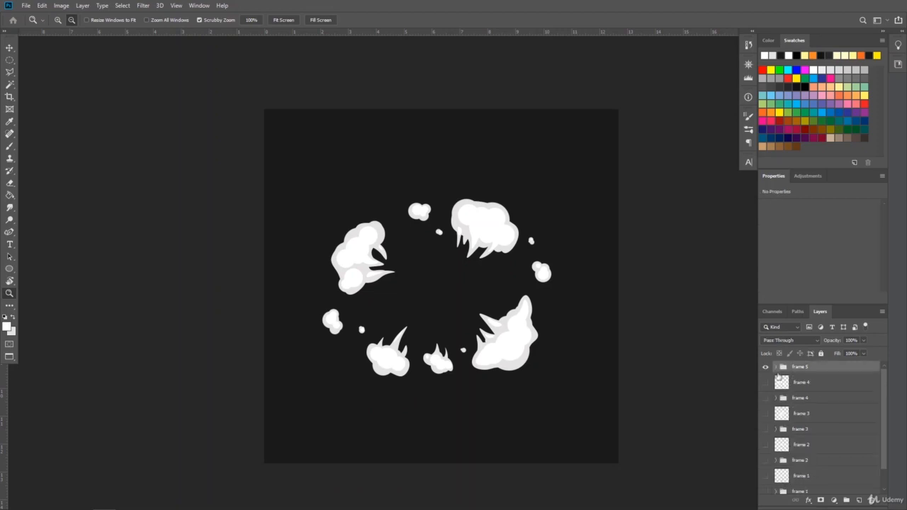
drag(885, 438, 884, 454)
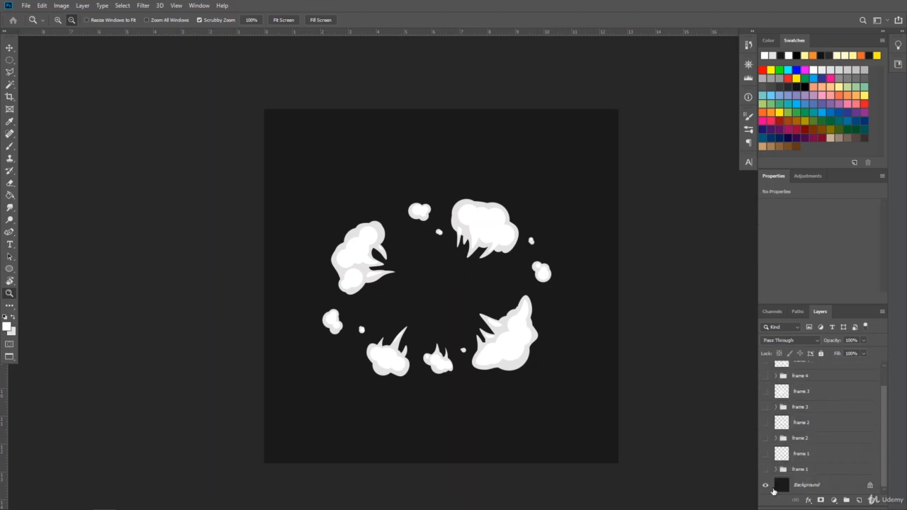
click(765, 485)
scroll(881, 423, up, 5)
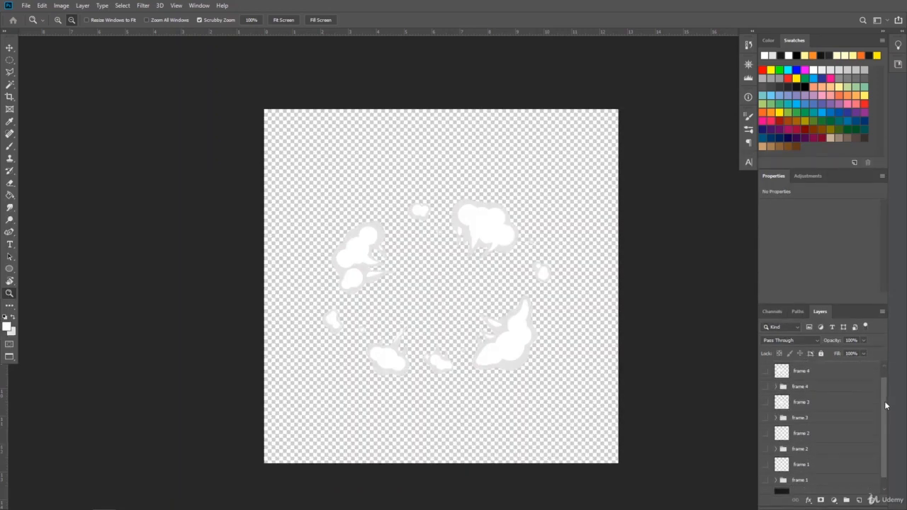
key(ctrl+shift+alt+e)
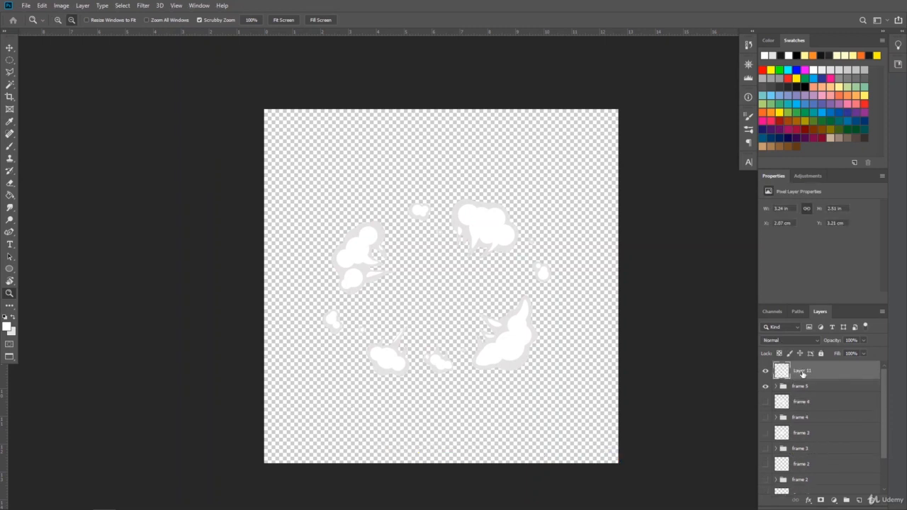
Rename the stamped layer as frame 5 and show the Background layer again
double_click(802, 372)
text(frame 5)
key(Return)
scroll(881, 415, down, 2)
click(765, 485)
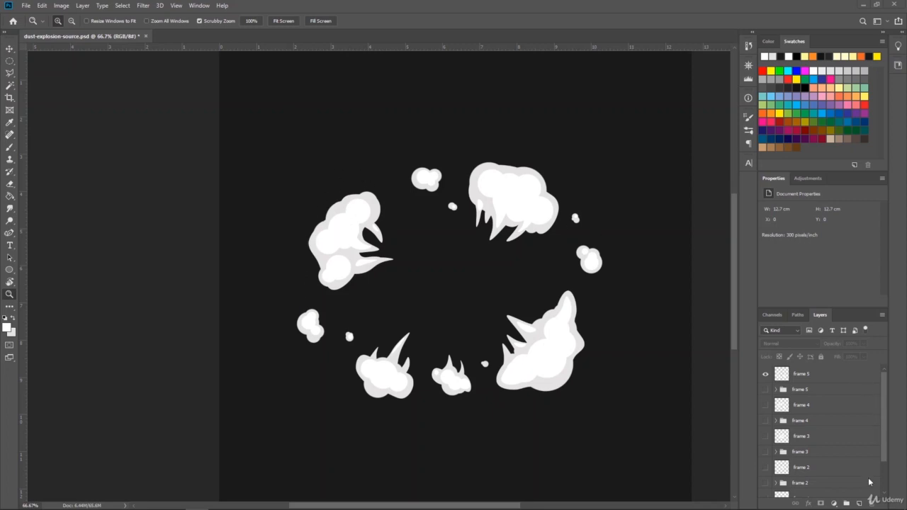
Create a new layer and paint two overlapping light gray puffs above the upper-right cloud, using 100 px and 70 px brush sizes
click(858, 503)
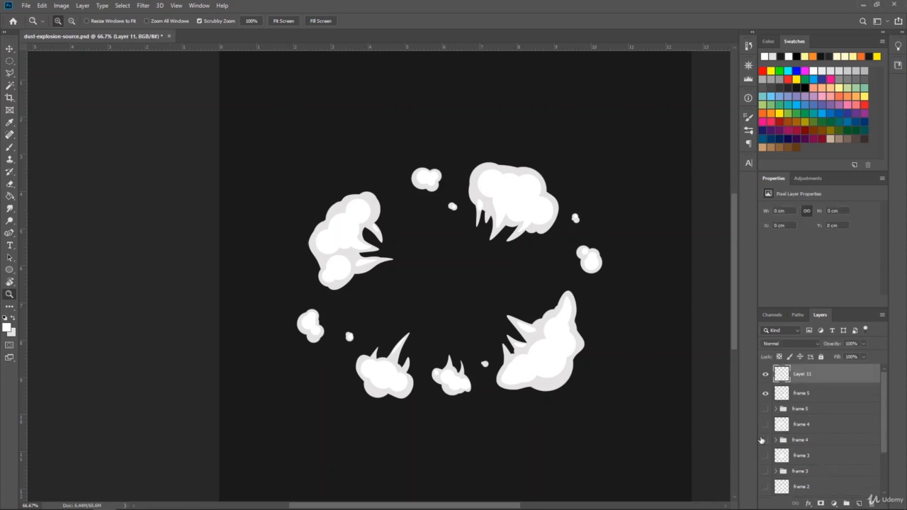
click(10, 147)
click(13, 318)
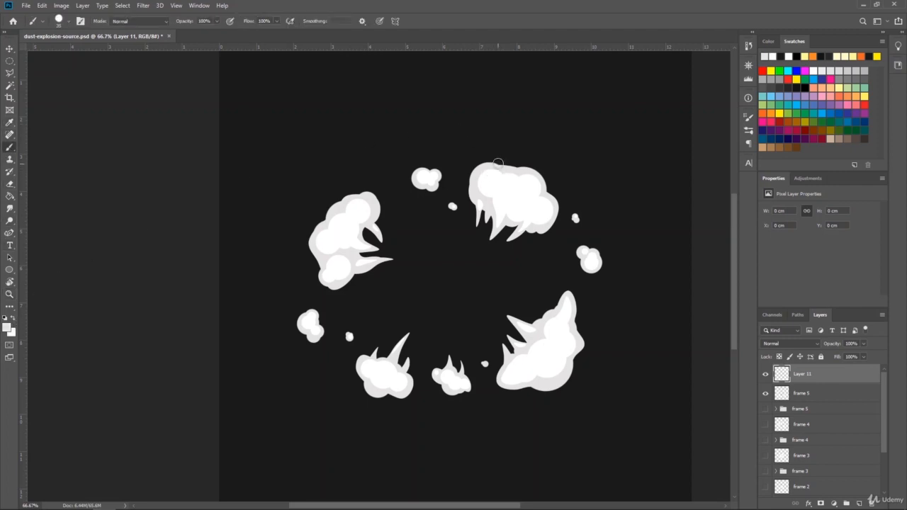
key(bracketright)
key(bracketright)
key(bracketright)
key(bracketright)
key(bracketright)
click(478, 152)
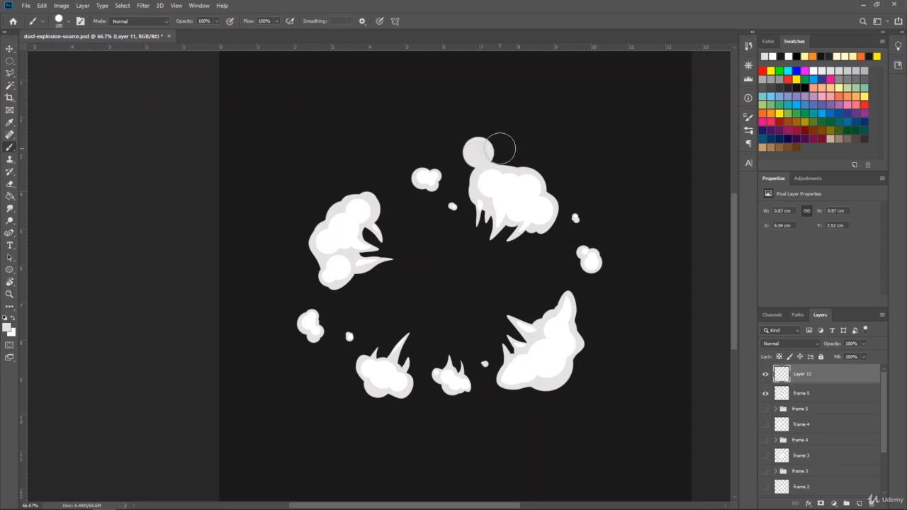
key(bracketleft)
key(bracketleft)
key(bracketleft)
click(497, 153)
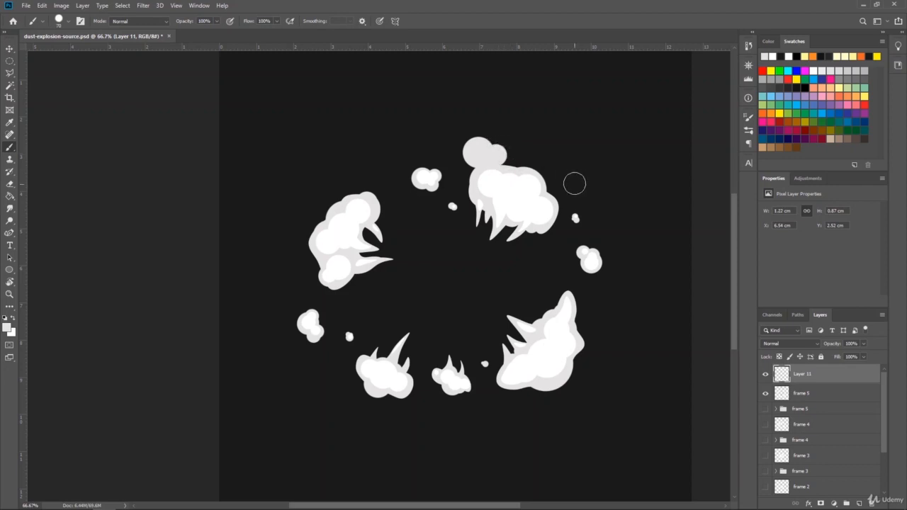
Paint three overlapping light gray puffs beside the right edge of the upper-right cloud
click(573, 189)
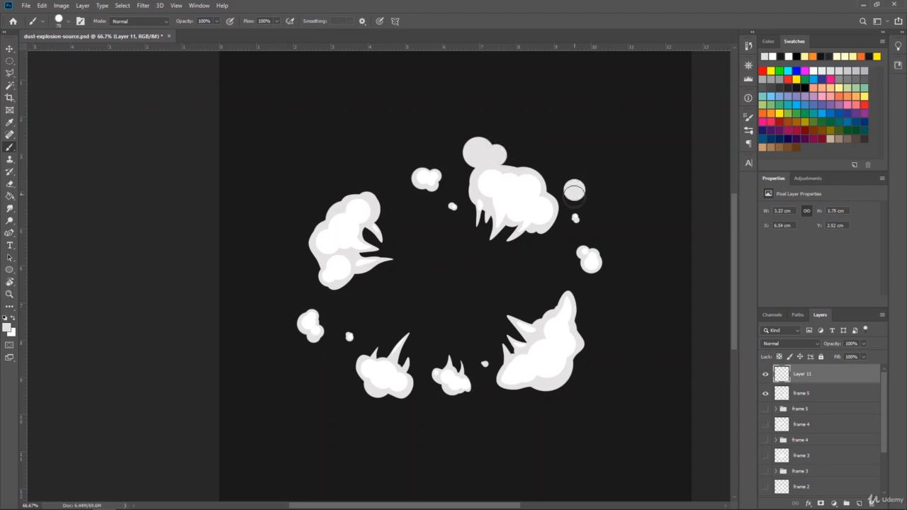
click(566, 185)
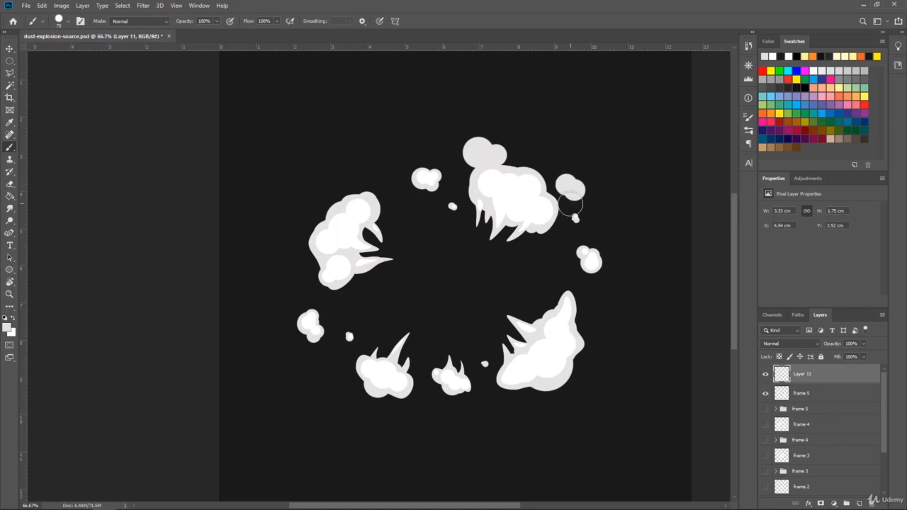
click(571, 206)
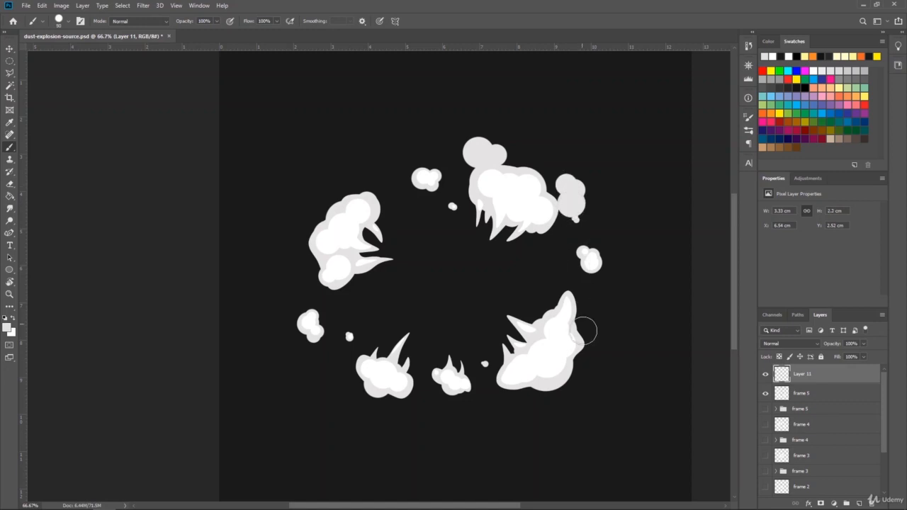
Paint overlapping light gray puffs along the underside of the large lower-right cloud, varying the brush size
click(536, 391)
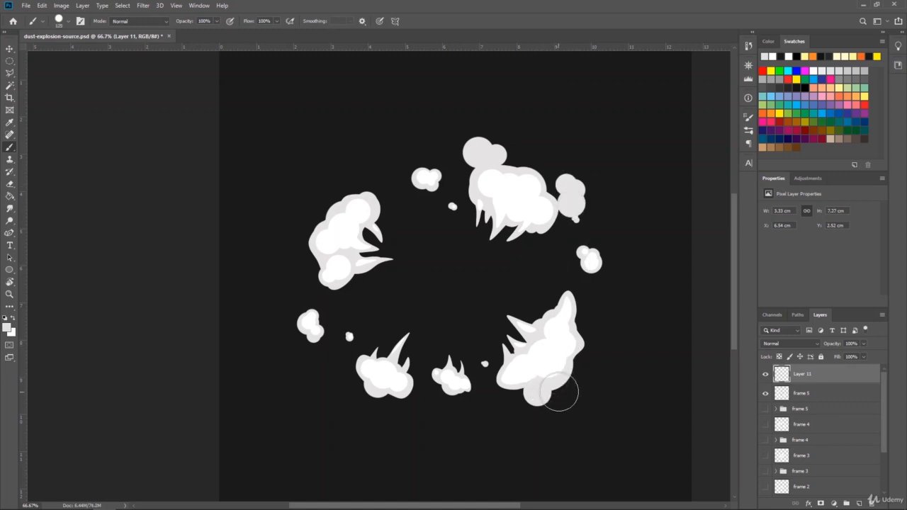
click(560, 391)
key([)
click(524, 388)
Paint a cluster of overlapping light gray puffs beside the right edge of the large lower-right cloud
click(598, 322)
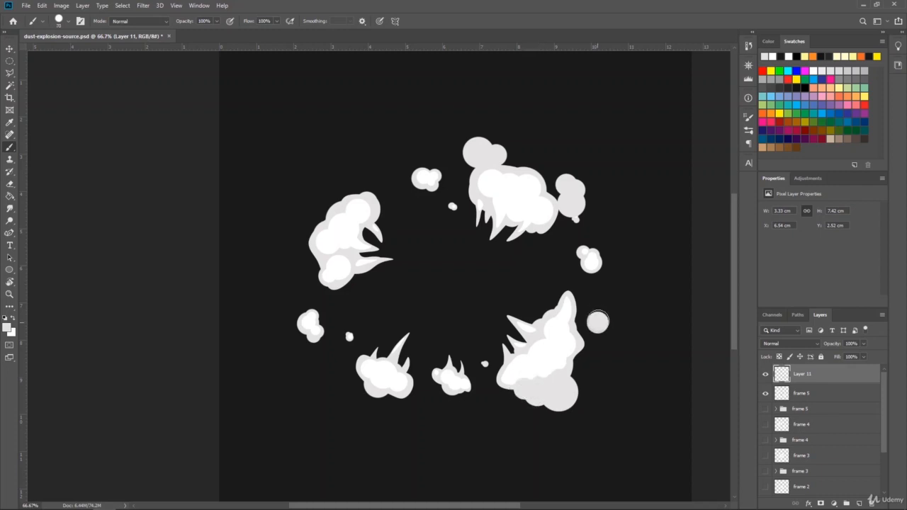
click(586, 314)
key([)
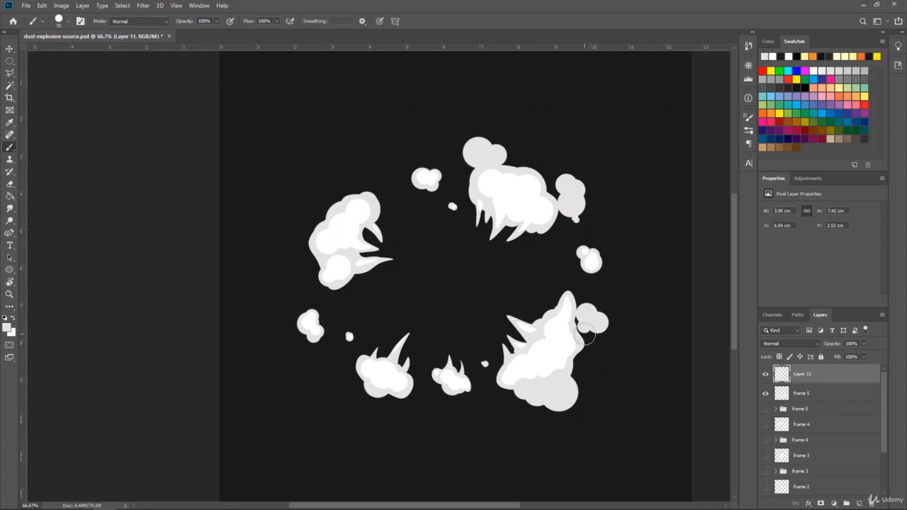
Paint light gray puffs beneath the lower-left cloud and a smaller pair just to its left
click(368, 398)
click(383, 398)
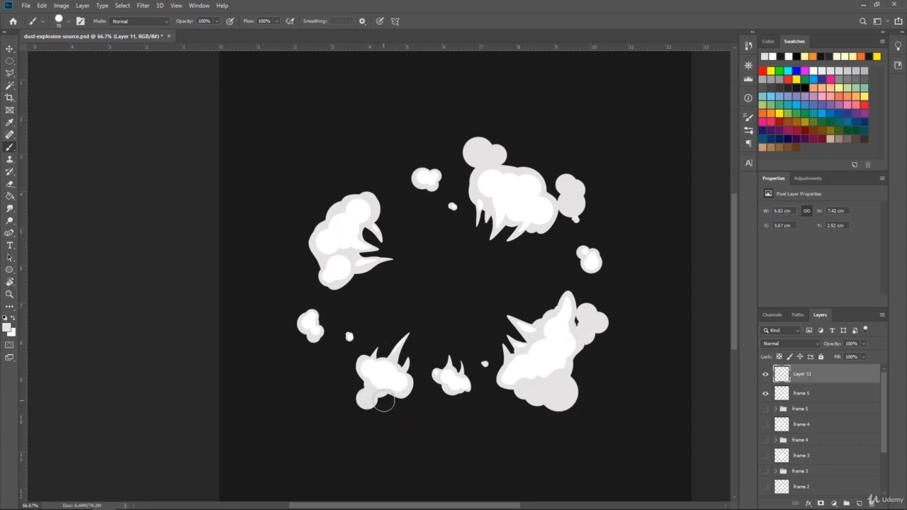
click(349, 376)
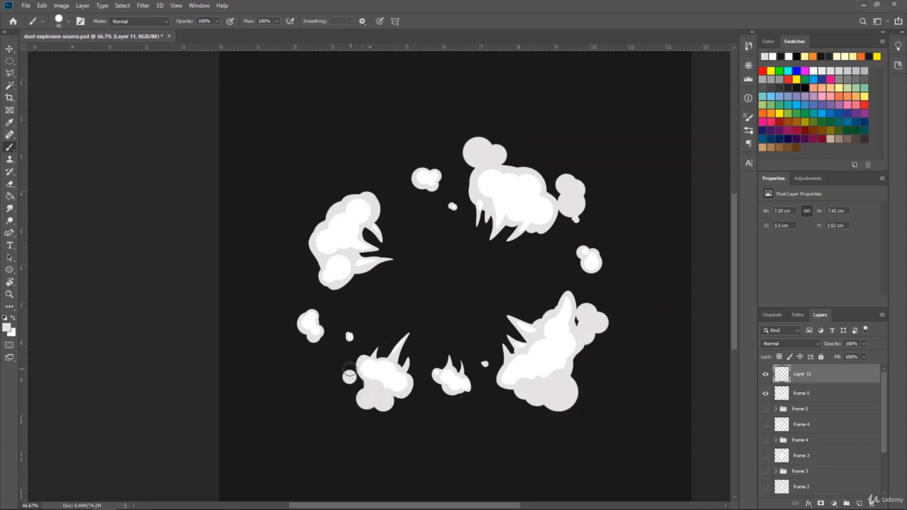
click(348, 371)
Paint larger overlapping light gray puffs along the outer edge of the left cloud and above its top
key(bracketright)
key(bracketright)
key(bracketright)
click(304, 245)
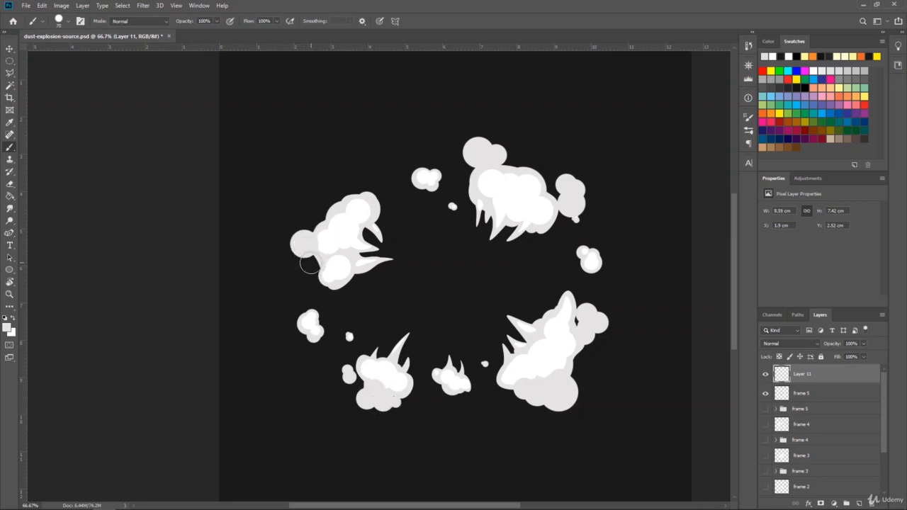
click(311, 263)
click(322, 272)
key(bracketright)
click(301, 255)
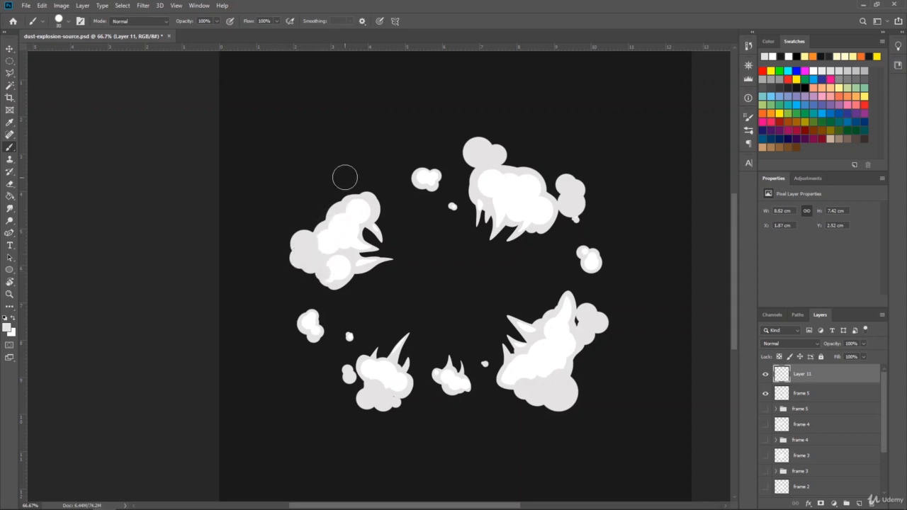
click(349, 178)
click(332, 183)
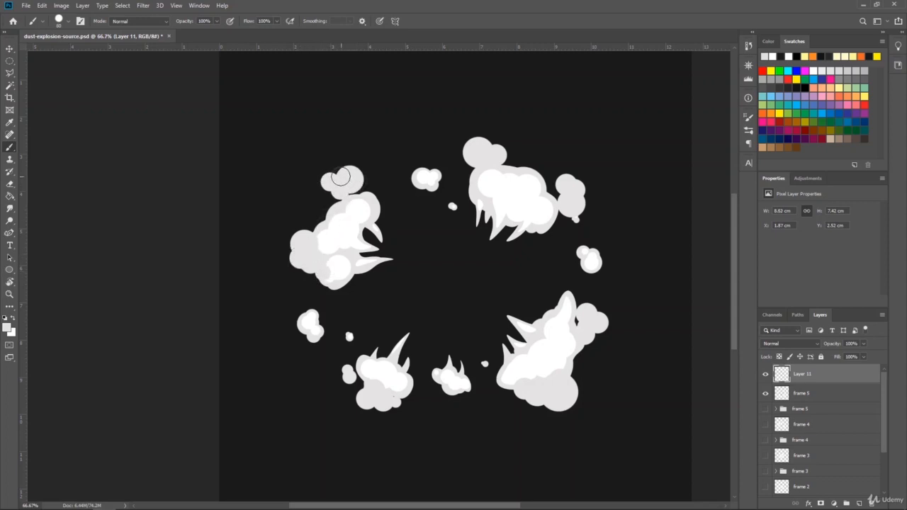
Paint small light gray puffs just outside the small right, bottom, left and top clouds
click(624, 253)
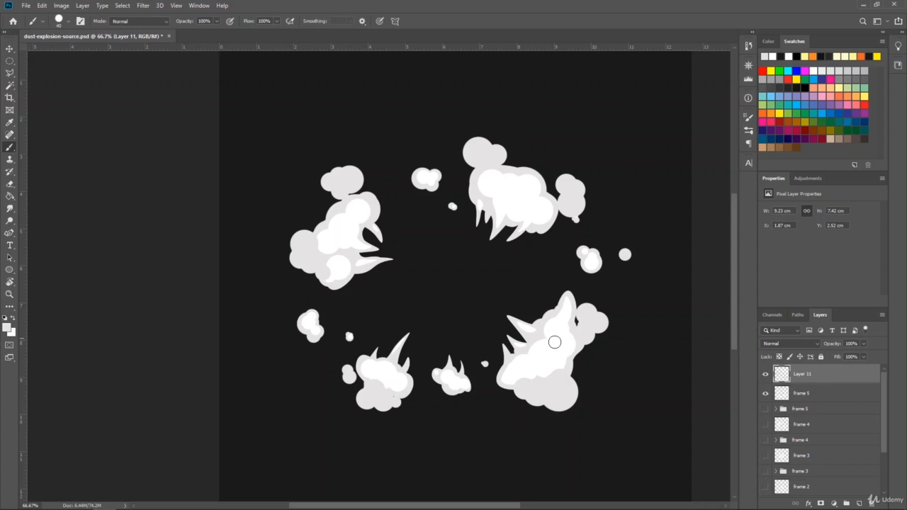
click(453, 419)
click(462, 418)
click(273, 324)
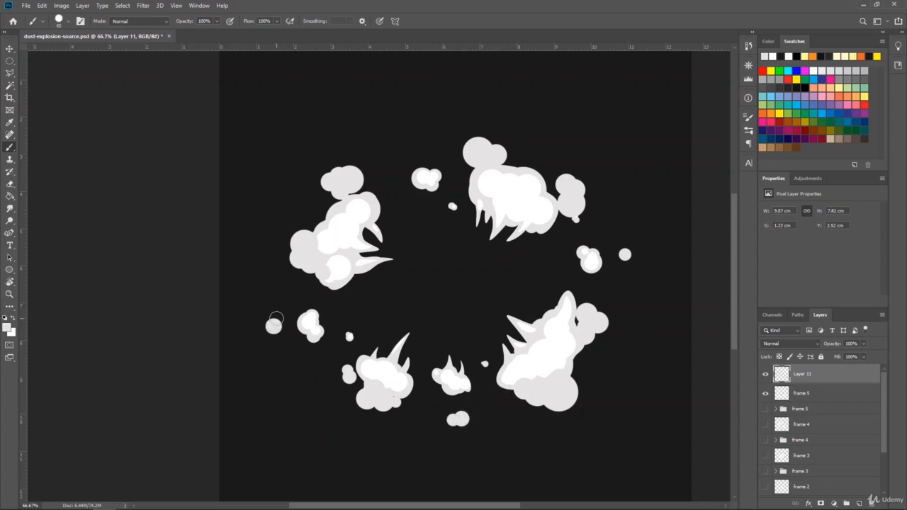
click(277, 318)
click(281, 339)
click(426, 139)
click(418, 142)
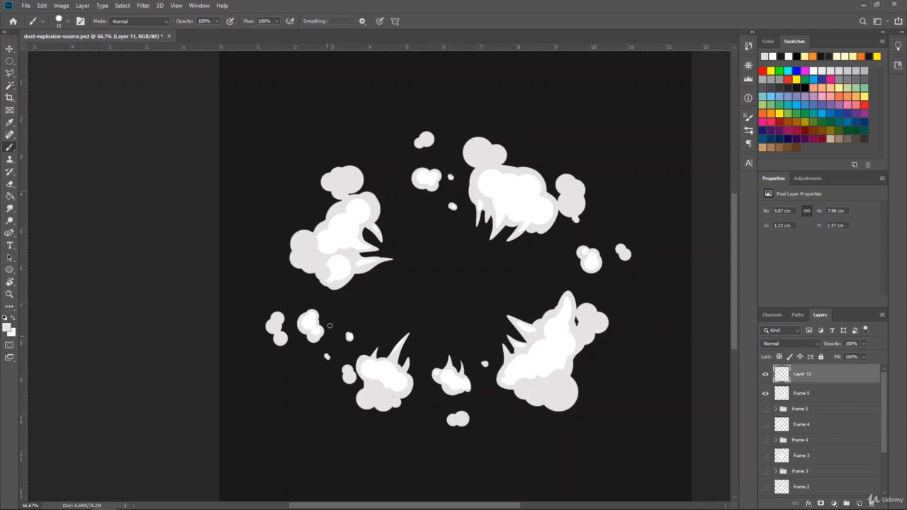
Hide the frame 5 layer and paint tiny light gray puffs in the gaps around the ring
click(764, 394)
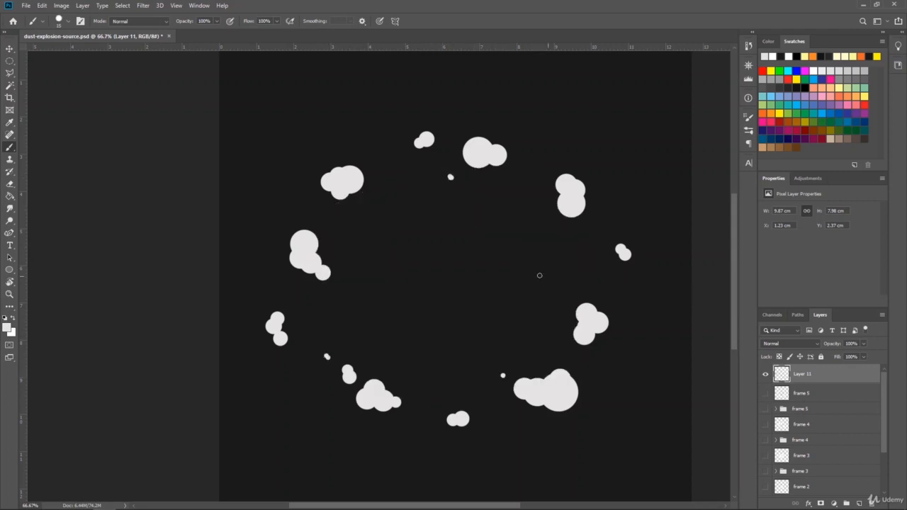
click(340, 225)
click(765, 393)
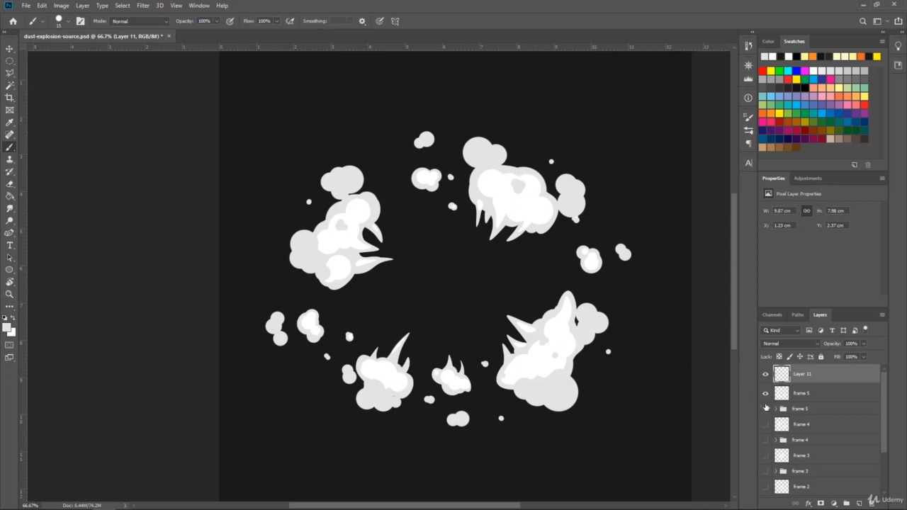
click(765, 393)
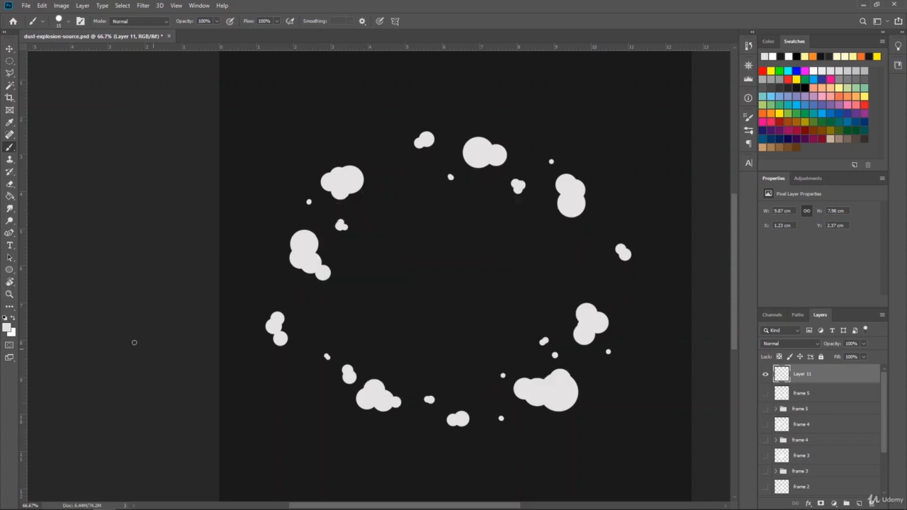
Draw a light gray pointed shape with the Curvature Pen extending down from the upper-left puff cluster
click(9, 295)
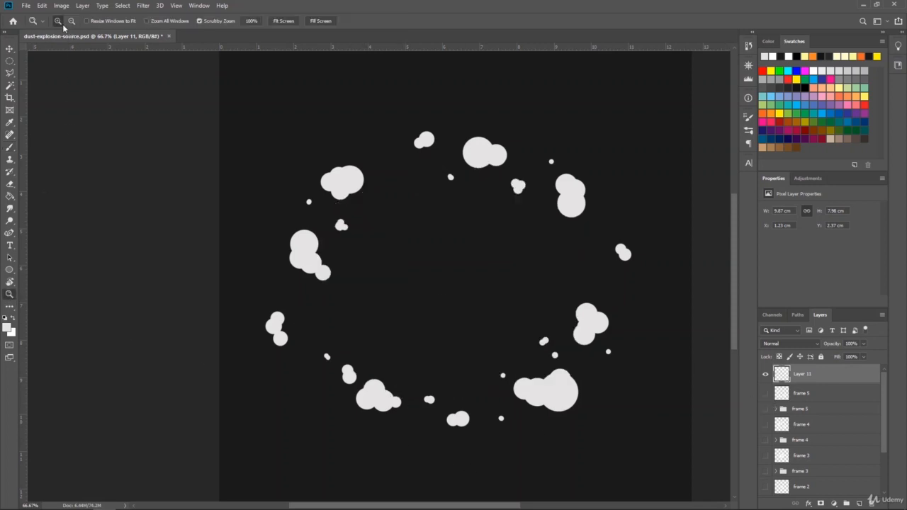
click(381, 198)
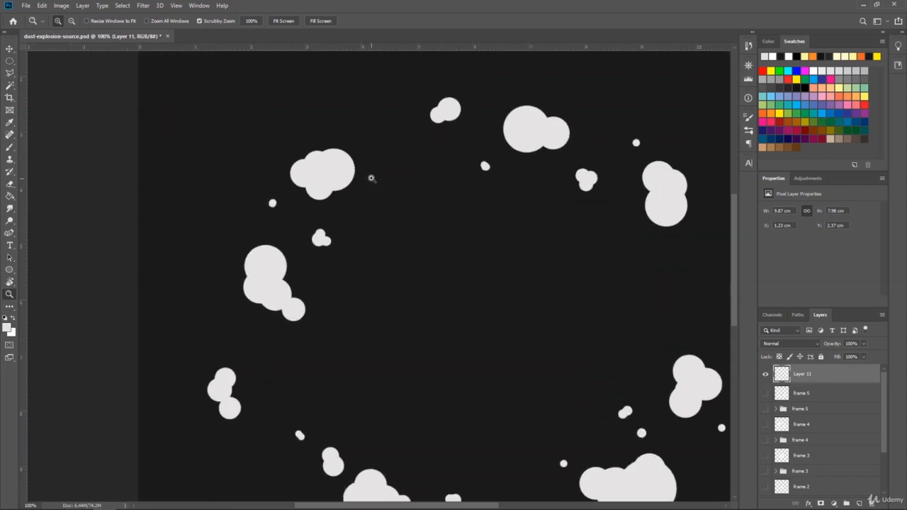
click(9, 234)
click(299, 168)
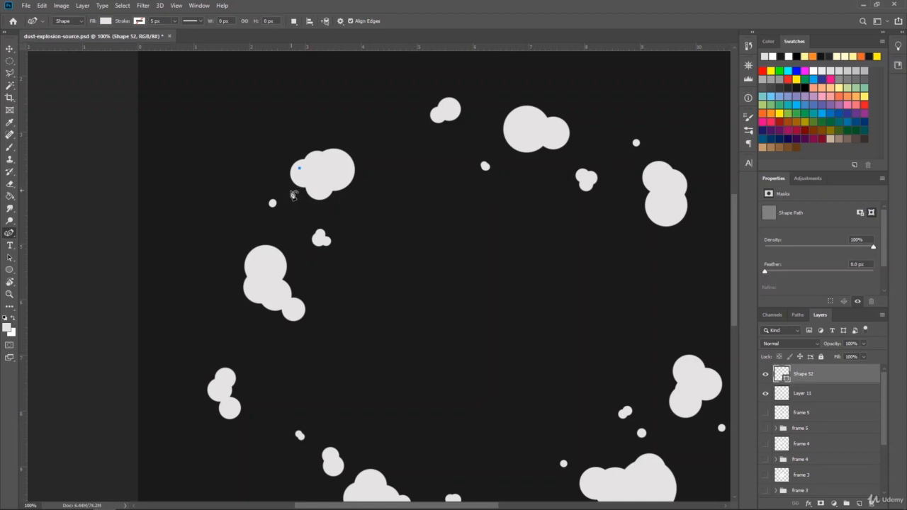
drag(295, 211, 316, 189)
click(341, 172)
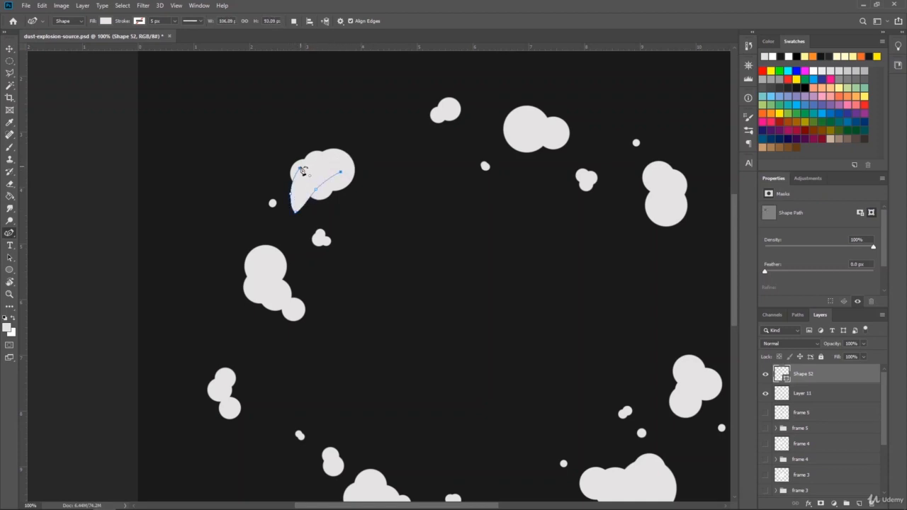
click(302, 170)
key(Return)
Draw a light gray rounded shape with the Curvature Pen rising over the upper-right end of the upper-left puff cluster
click(320, 151)
drag(355, 145, 358, 170)
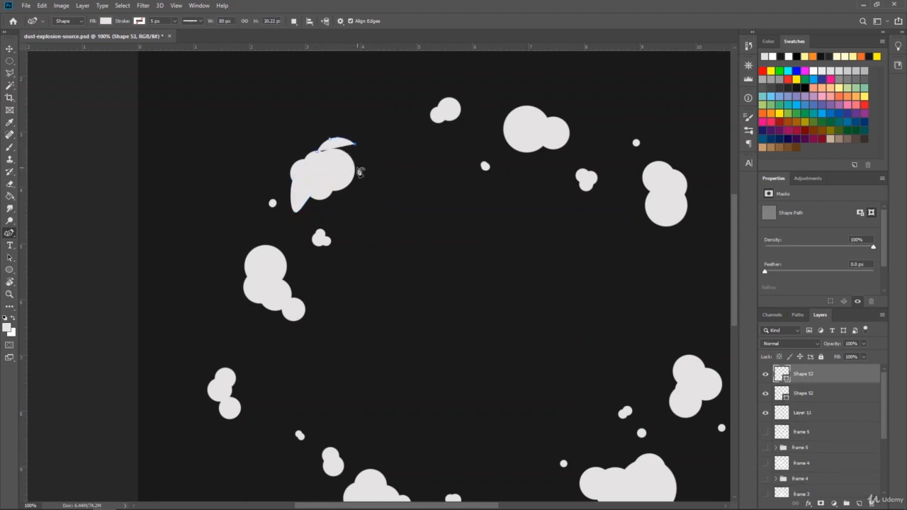
click(349, 166)
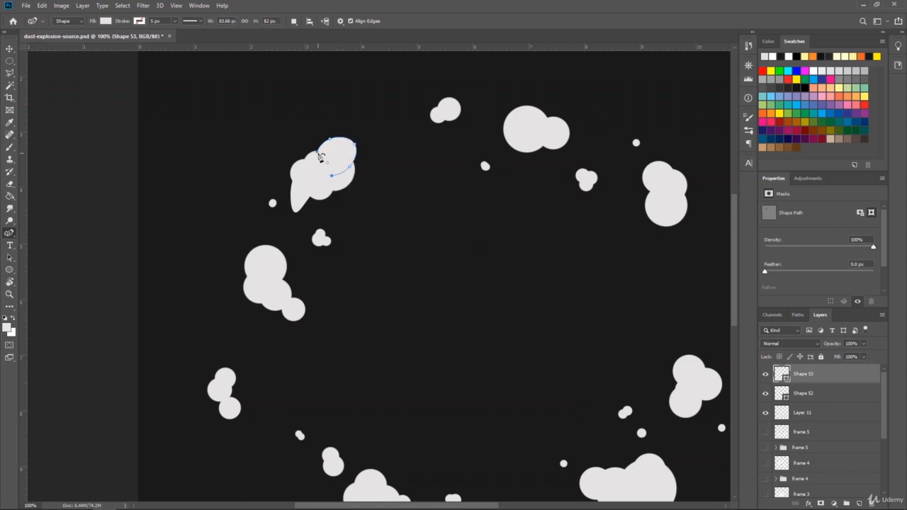
click(320, 154)
Draw a light gray curved shape across the top cloud, bulging past its left side and tapering to a point at its lower right
click(512, 115)
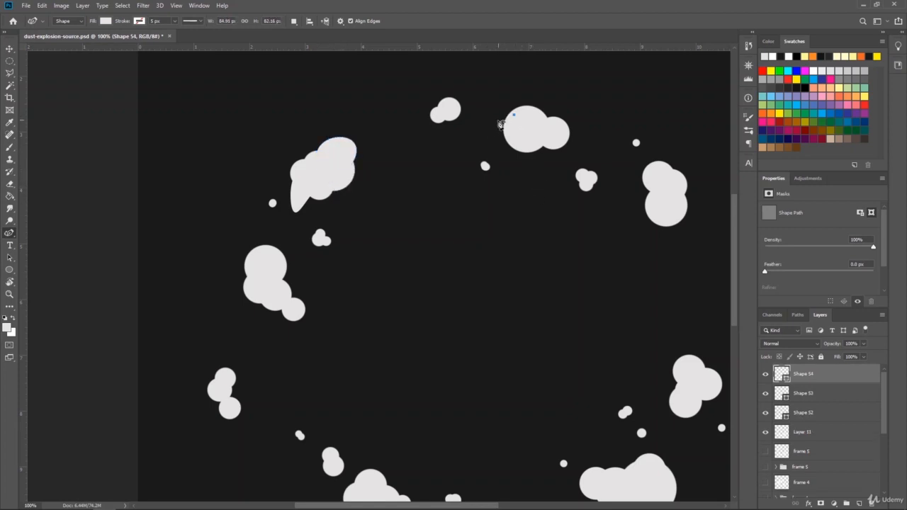
click(491, 132)
click(513, 149)
click(550, 155)
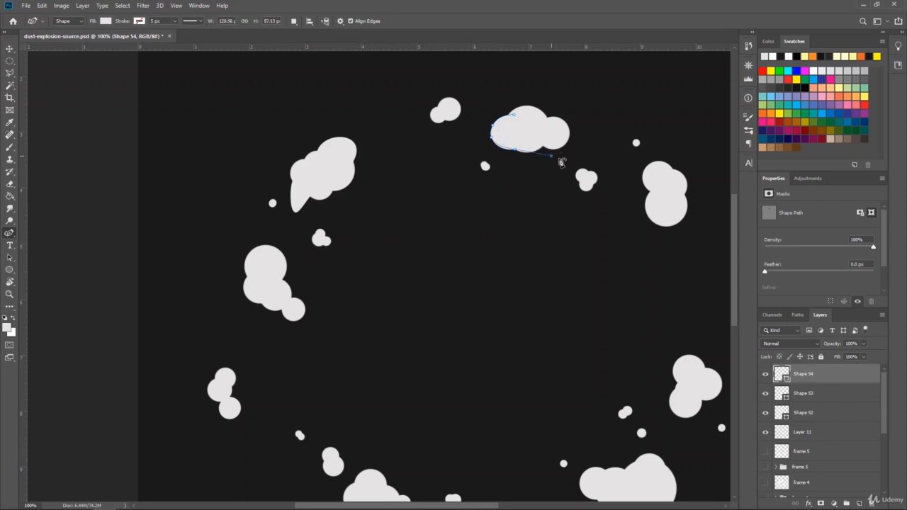
drag(572, 160, 518, 161)
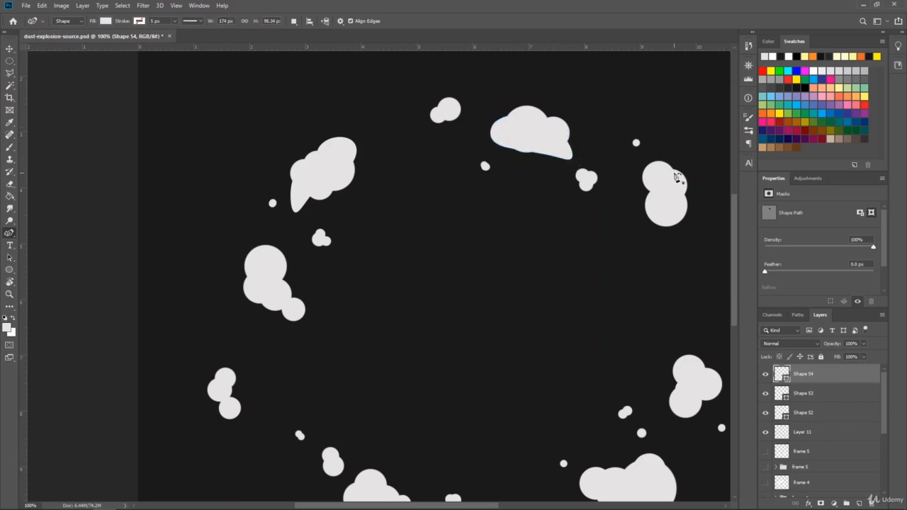
Draw a light gray crescent over the upper-right cloud with one point reaching left and another reaching down
click(677, 175)
click(645, 160)
click(624, 162)
click(641, 183)
click(649, 218)
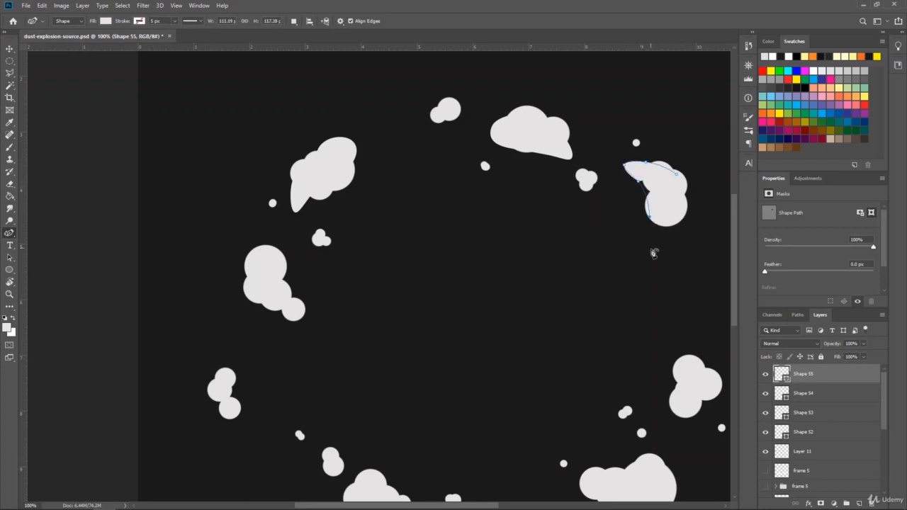
click(657, 243)
click(681, 190)
click(676, 174)
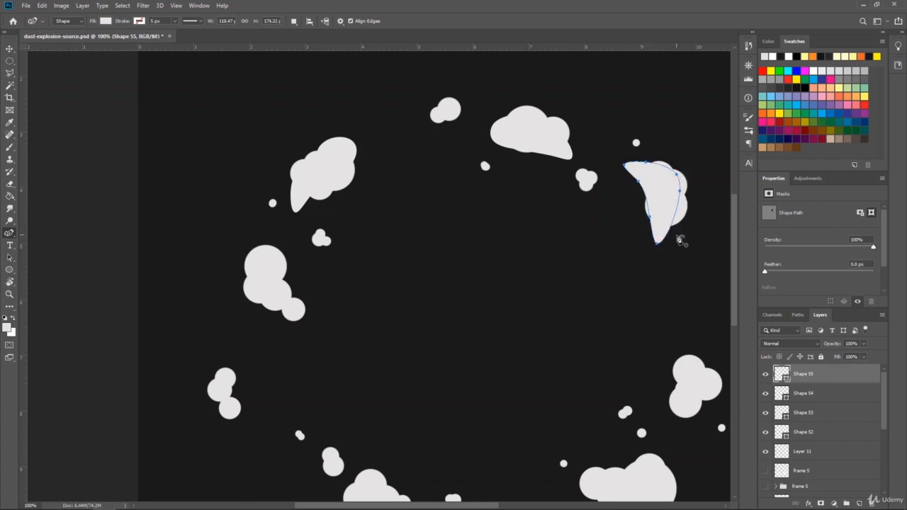
key(Return)
Draw a light gray curved shape over the right-hand cloud, extending above its top and past its lower-left edge
drag(736, 213, 738, 252)
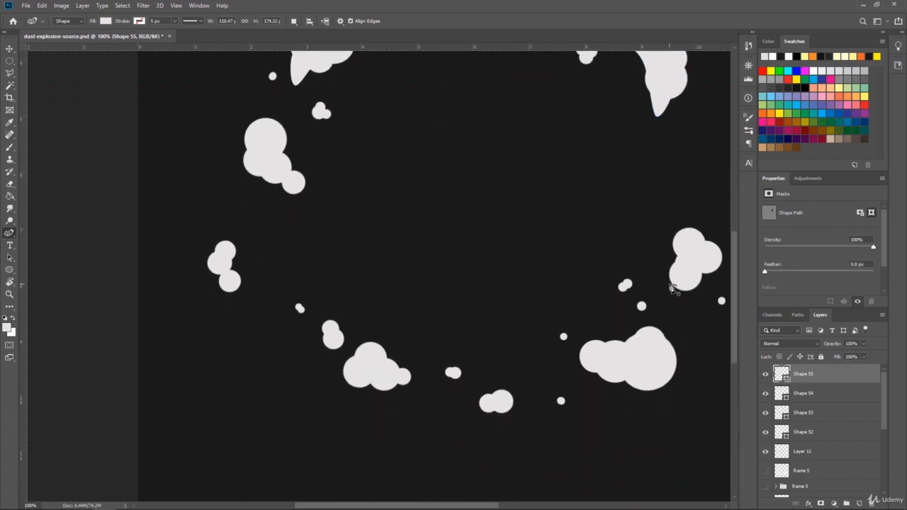
click(670, 284)
click(714, 240)
click(704, 220)
click(684, 213)
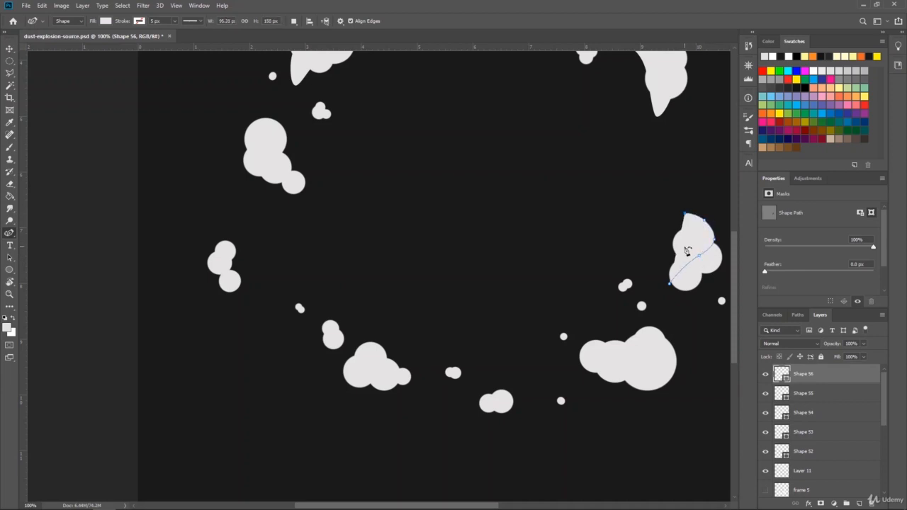
drag(671, 284, 678, 293)
key(Return)
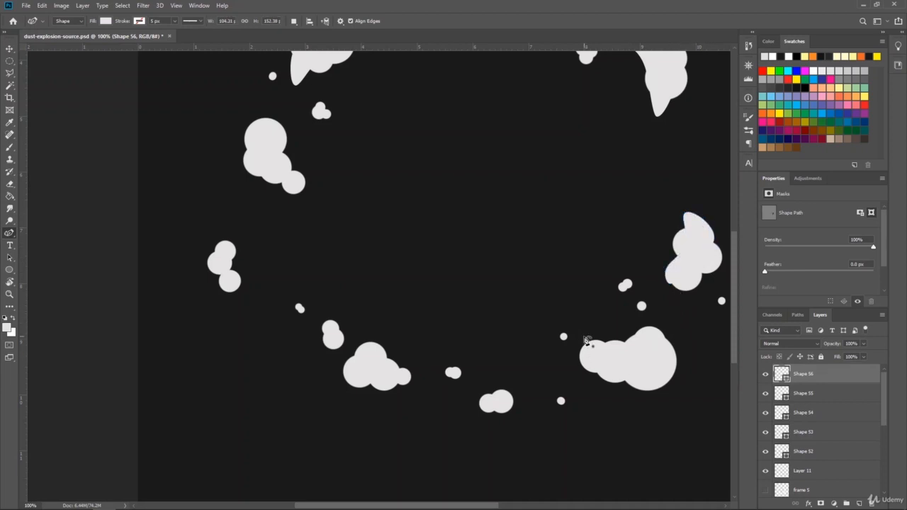
Draw a light gray curved shape along the top of the large lower-right cloud, filling its upper edge into a smooth slope
click(583, 336)
click(624, 331)
click(650, 316)
click(670, 325)
click(666, 357)
click(615, 368)
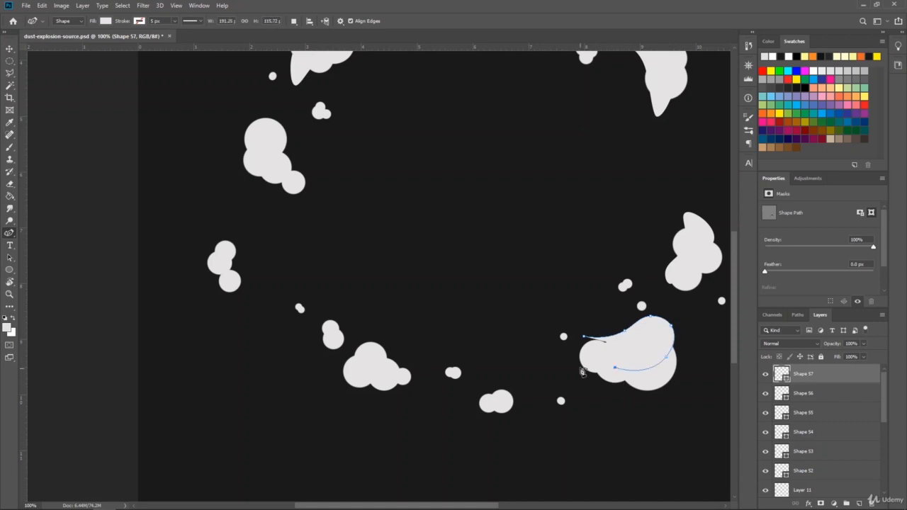
click(584, 337)
key(Return)
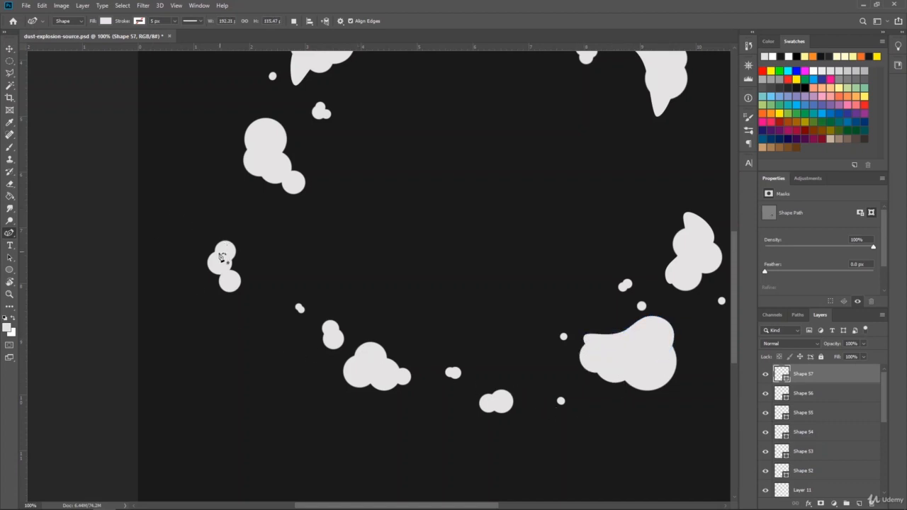
Draw a light gray pointed crescent along the inner side of the small three-puff cluster at the far left
click(218, 256)
click(226, 237)
click(243, 229)
click(241, 255)
click(249, 273)
click(248, 290)
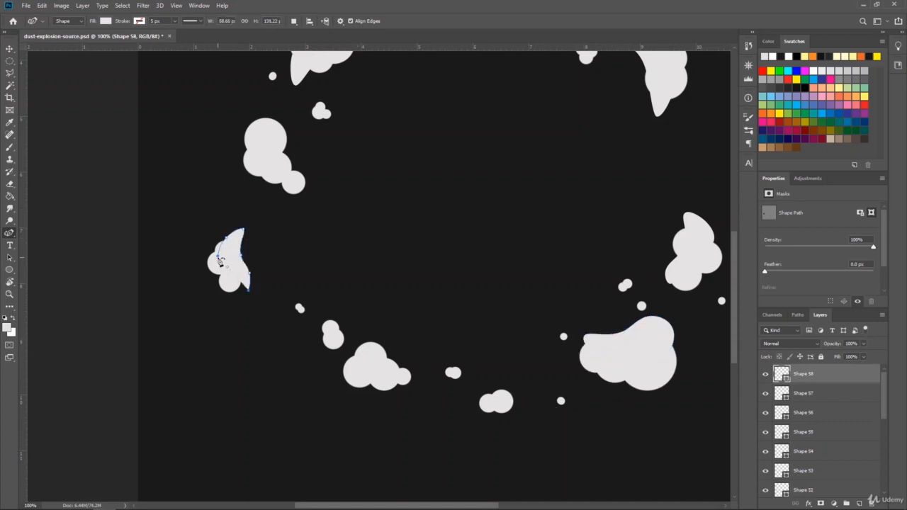
click(219, 259)
key(Return)
Draw a light gray rounded shape over the upper half of the lower-left cloud to smooth its top edge
click(384, 346)
click(403, 354)
click(413, 369)
click(396, 379)
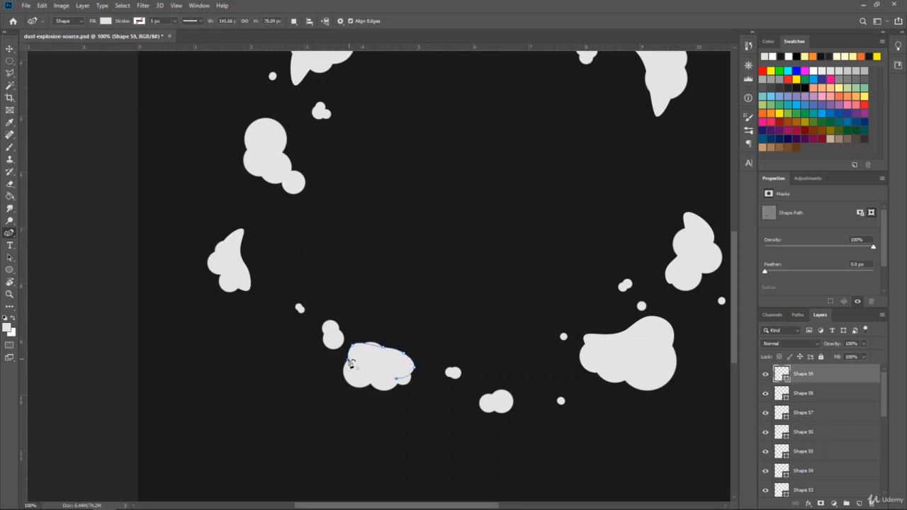
click(351, 363)
key(Return)
Group all the new shape layers together with Layer 11 and name the group frame 6
scroll(739, 321, up, 3)
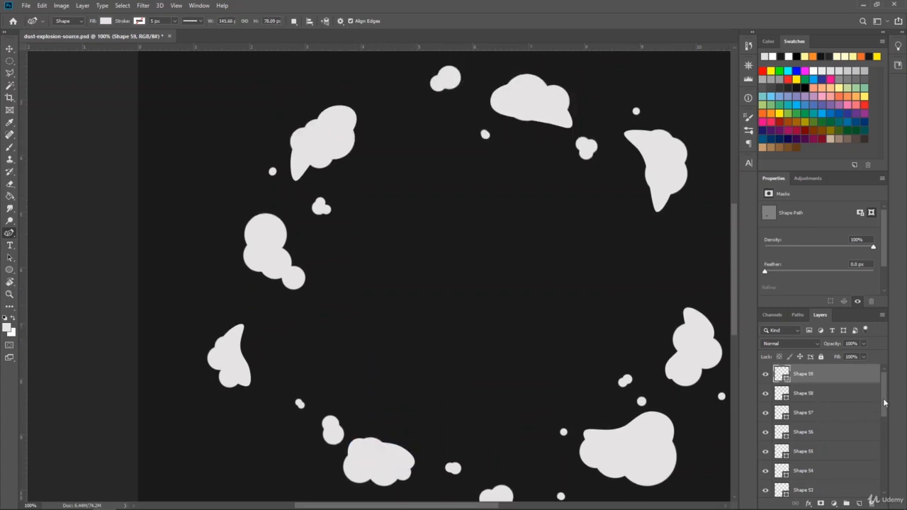
drag(884, 403, 888, 428)
shift+click(867, 443)
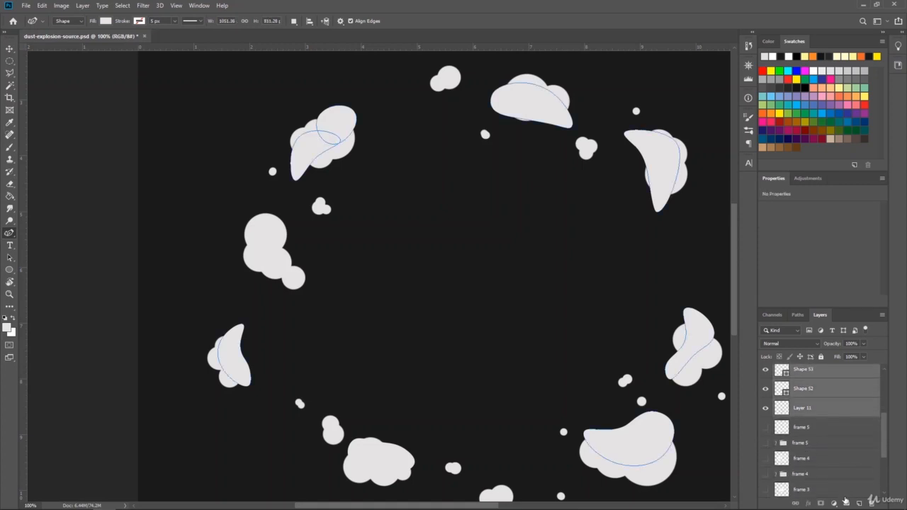
click(847, 503)
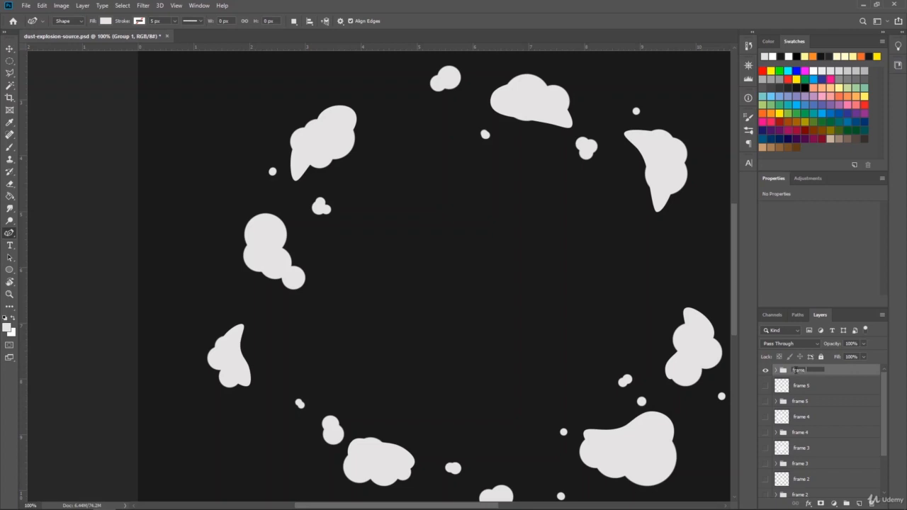
key(Return)
Compare frame 6 against the frame 5 artwork and delete the pointed crescent from the far-left puff cluster
click(765, 386)
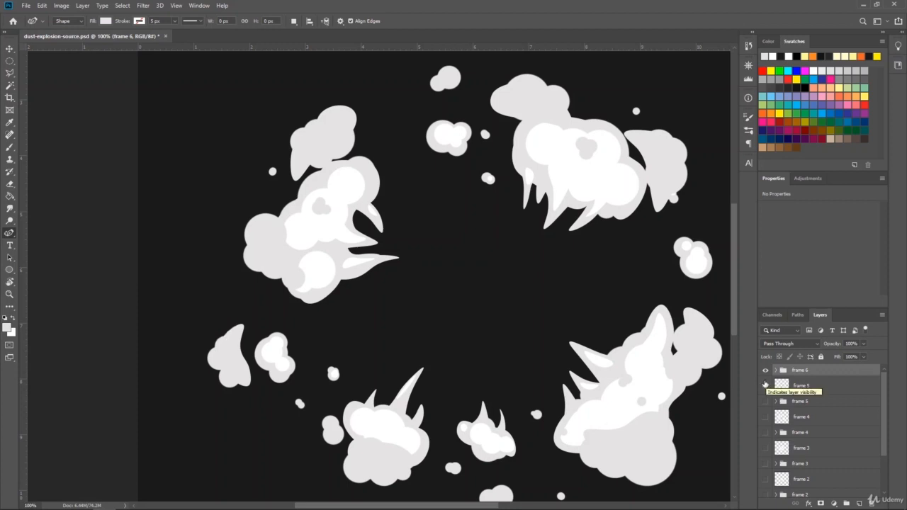
click(765, 385)
key(v)
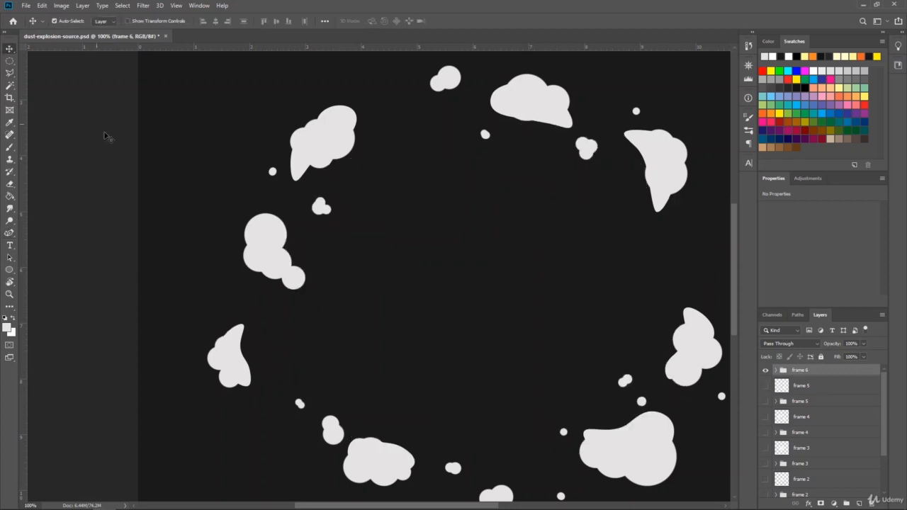
click(236, 359)
key(Delete)
Show the frame 5 layer as a reference, expand the frame 6 group and select its topmost shape layer
click(776, 381)
click(776, 370)
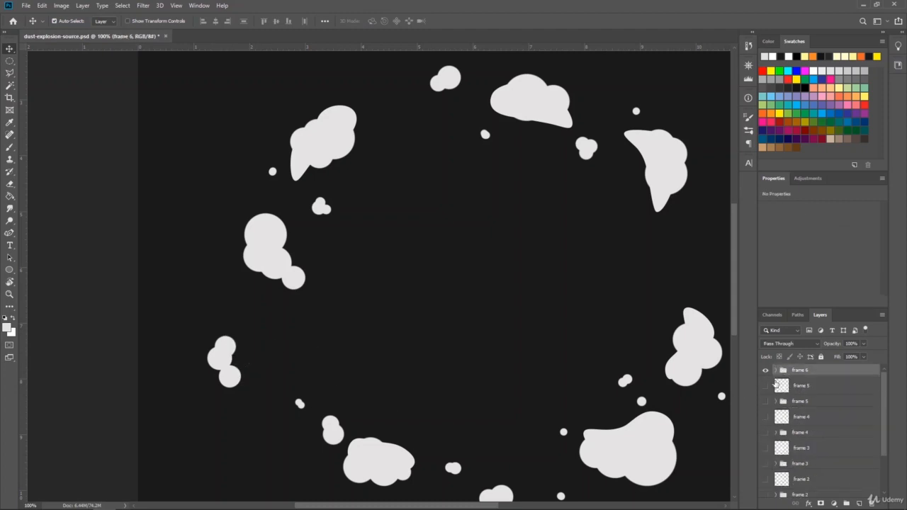
click(765, 386)
click(775, 370)
click(815, 386)
Draw a light gray shape with a downward point beneath the top cloud, overlapping the top-left of frame 5's upper-right cloud
key(z)
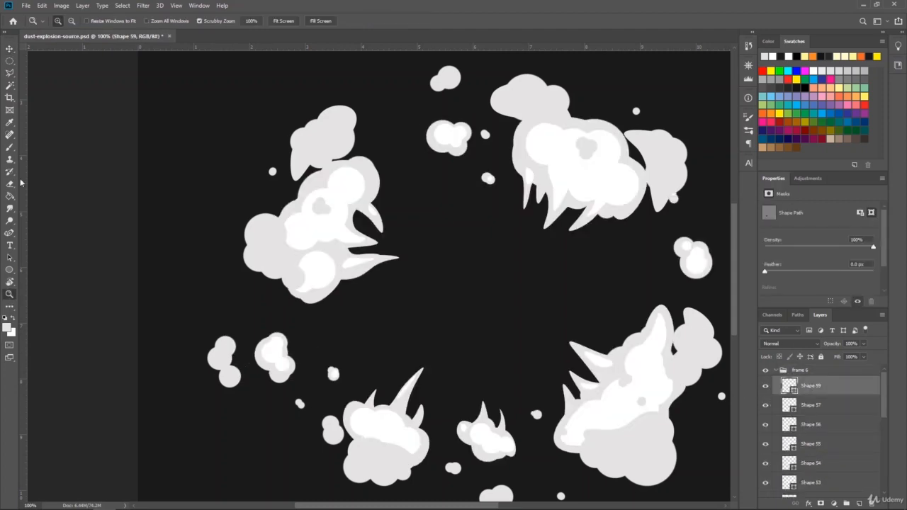
click(528, 130)
scroll(708, 212, up, 3)
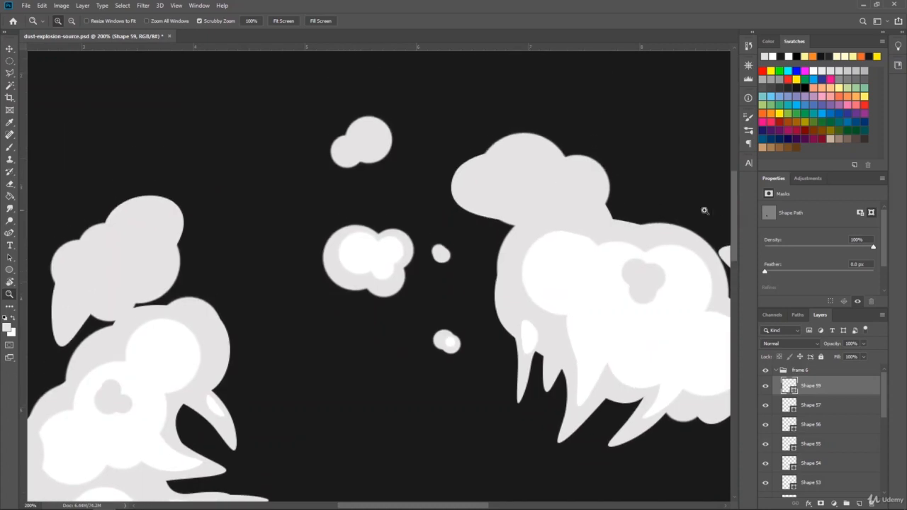
click(9, 234)
click(477, 202)
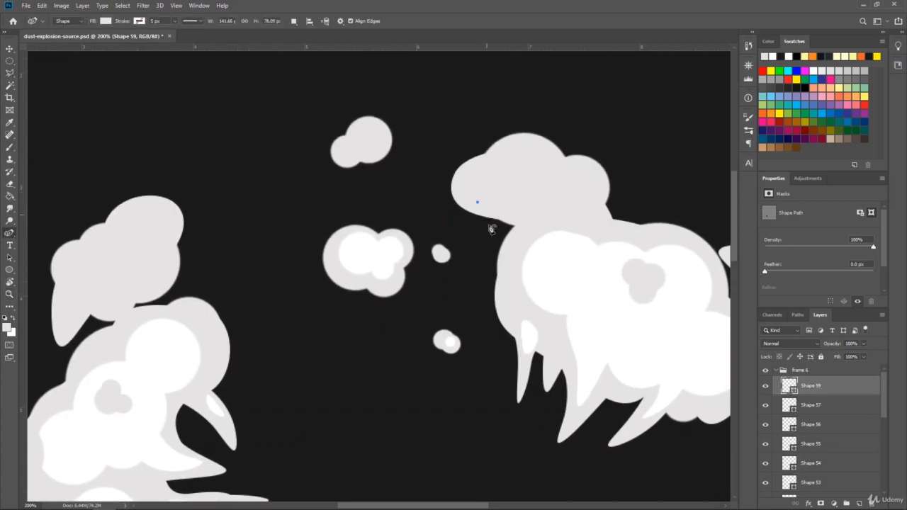
click(493, 241)
click(509, 262)
click(513, 227)
click(533, 237)
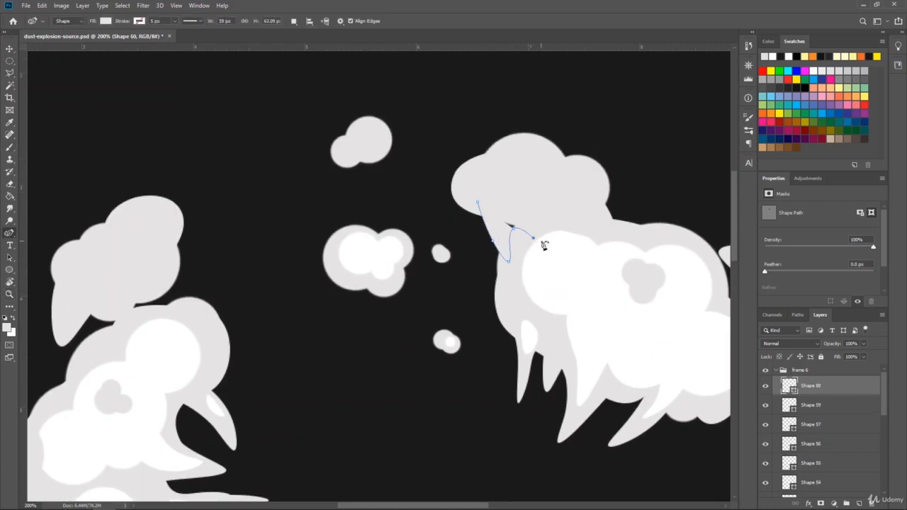
click(552, 238)
click(576, 239)
click(595, 227)
click(558, 194)
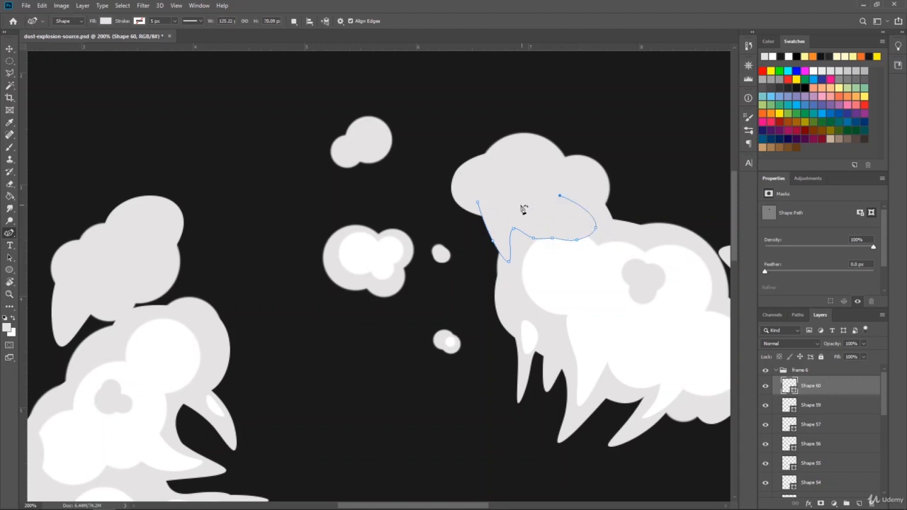
click(506, 195)
click(477, 202)
key(Return)
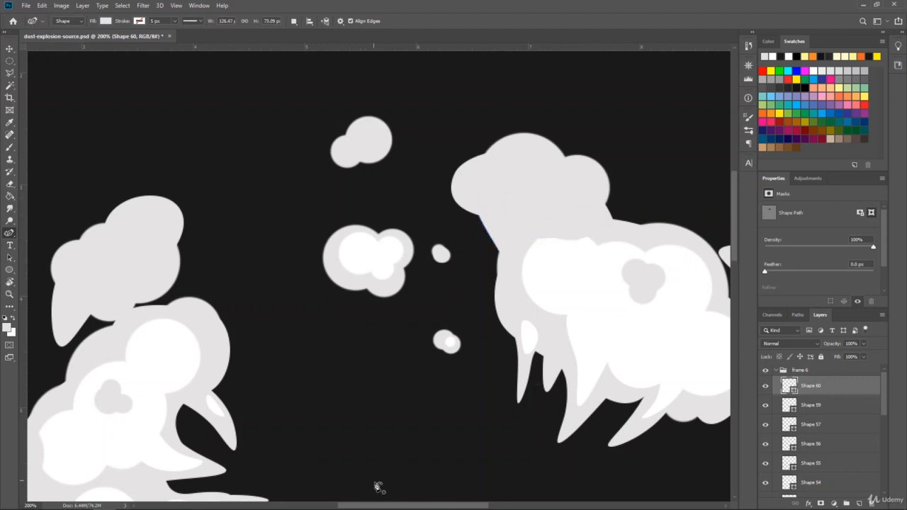
Draw a light gray spiky shape on the inner side of the upper-right cloud, pointing into frame 5's white cloud
drag(393, 505, 446, 505)
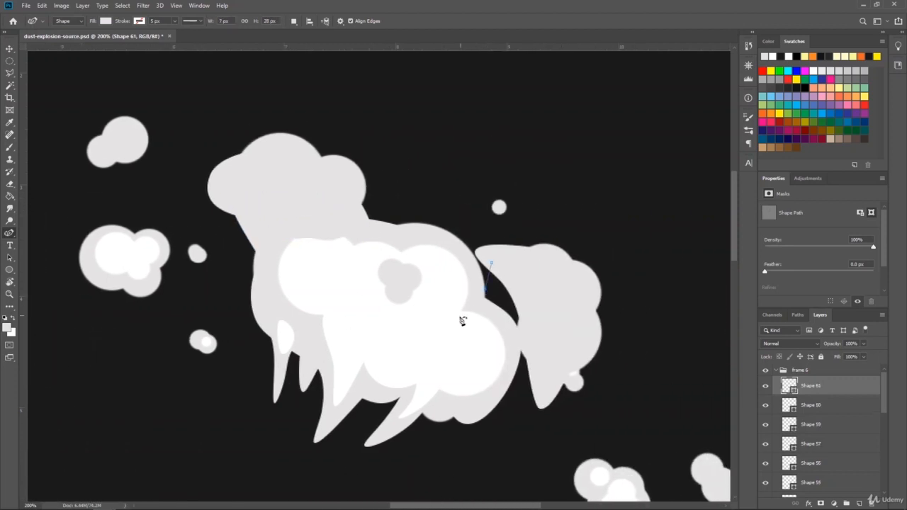
click(457, 318)
click(514, 318)
click(505, 343)
click(525, 346)
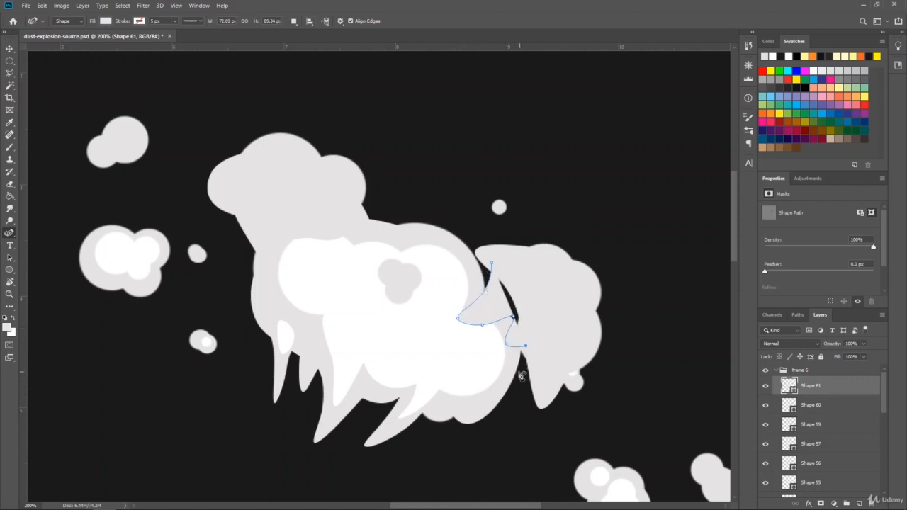
click(503, 390)
click(542, 372)
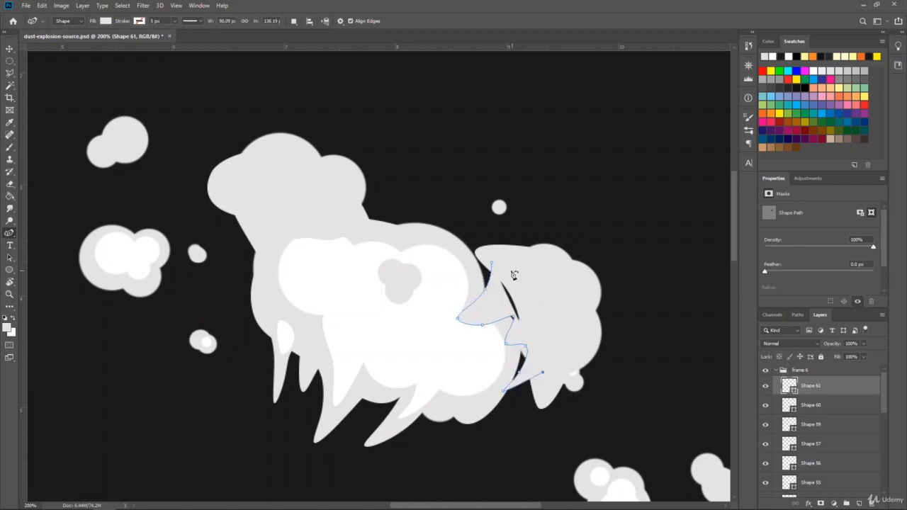
click(491, 264)
key(Return)
Draw a light gray three-spiked shape on top of the large lower-right cloud and nudge it slightly up and to the left
drag(736, 233, 736, 324)
click(406, 345)
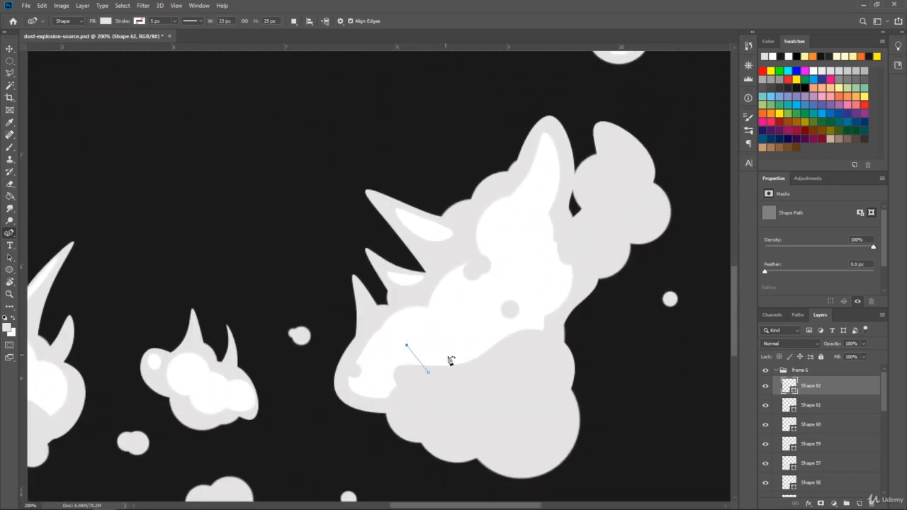
click(459, 367)
click(460, 341)
click(487, 356)
click(502, 327)
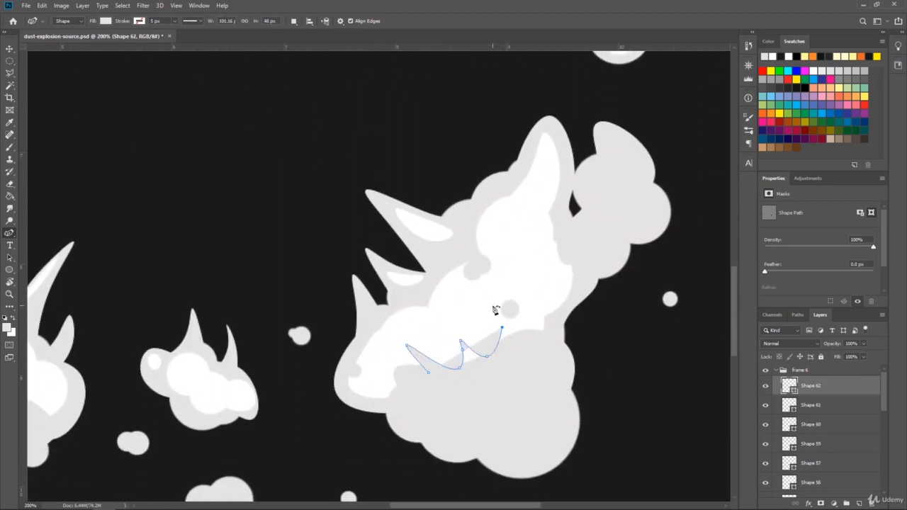
double_click(492, 306)
click(514, 315)
click(528, 345)
click(508, 408)
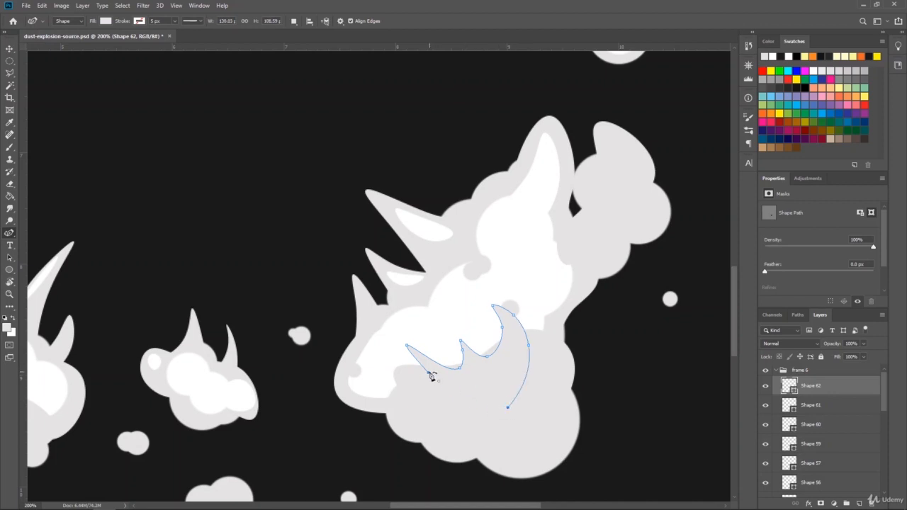
click(428, 372)
key(Return)
click(9, 48)
drag(543, 284, 539, 279)
Draw a small light gray pointed shape on the inner side of the right-hand cloud, overlapping frame 5's tall spike
key(p)
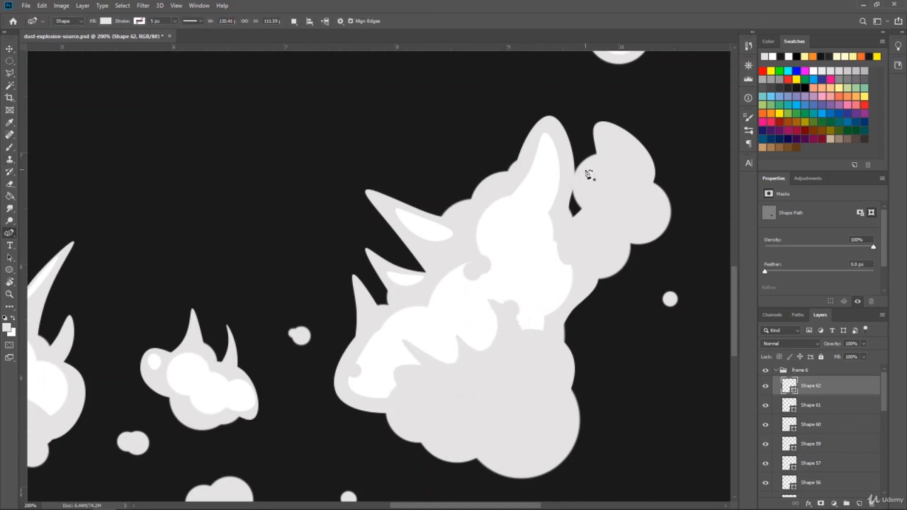
click(559, 192)
click(550, 221)
click(589, 244)
click(584, 174)
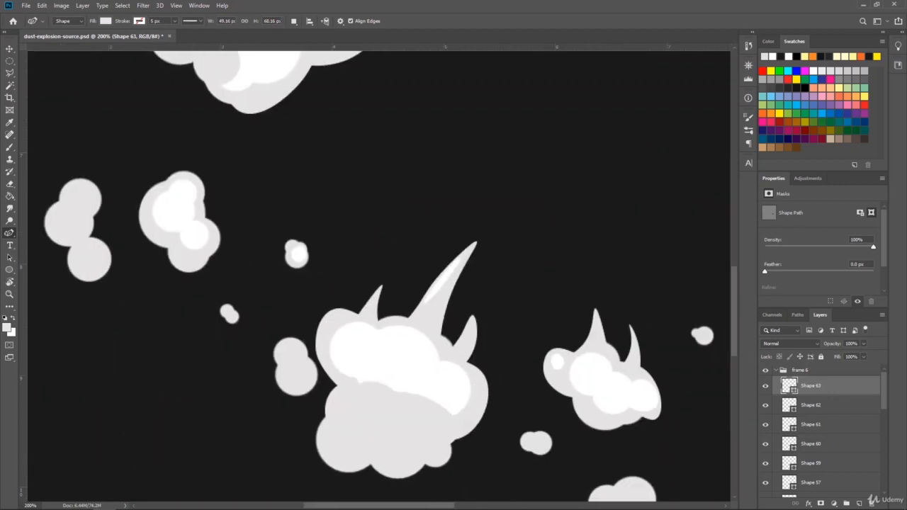
Draw a light gray three-spiked shape on the lower-left cloud, overlapping frame 5's white area
click(372, 387)
click(387, 362)
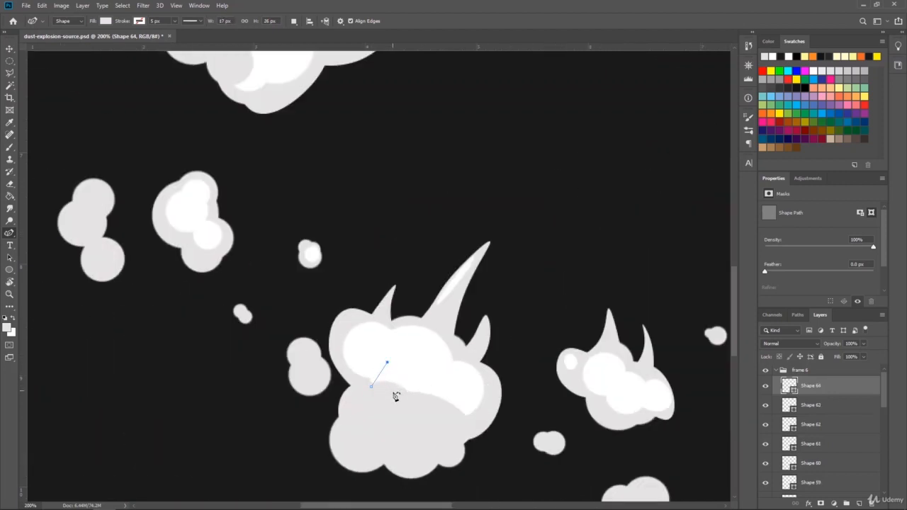
click(393, 390)
click(436, 333)
click(427, 404)
click(449, 381)
click(442, 421)
click(371, 388)
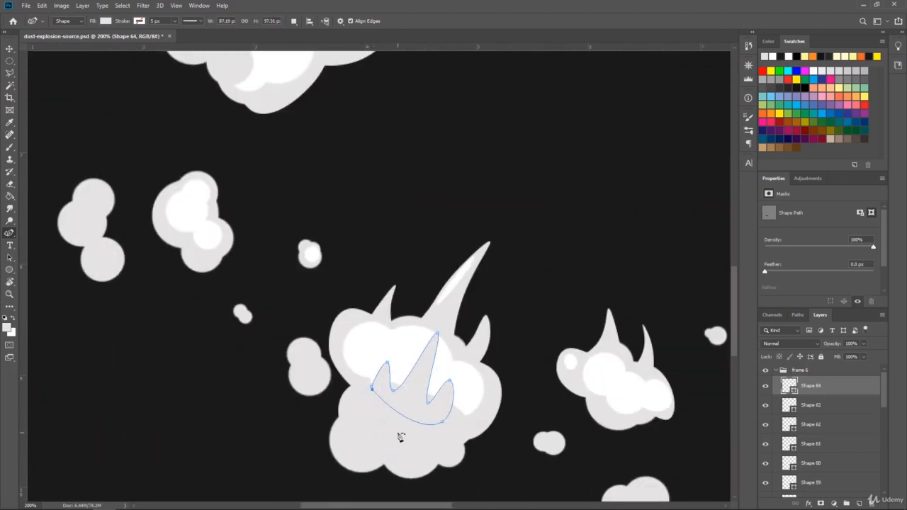
key(Return)
Fine-tune the position and rotation of the lower-left cloud's three-spiked shape so it sits on the cloud
click(9, 49)
mouse_move(411, 389)
mouse_down()
mouse_move(416, 384)
mouse_move(417, 397)
mouse_up()
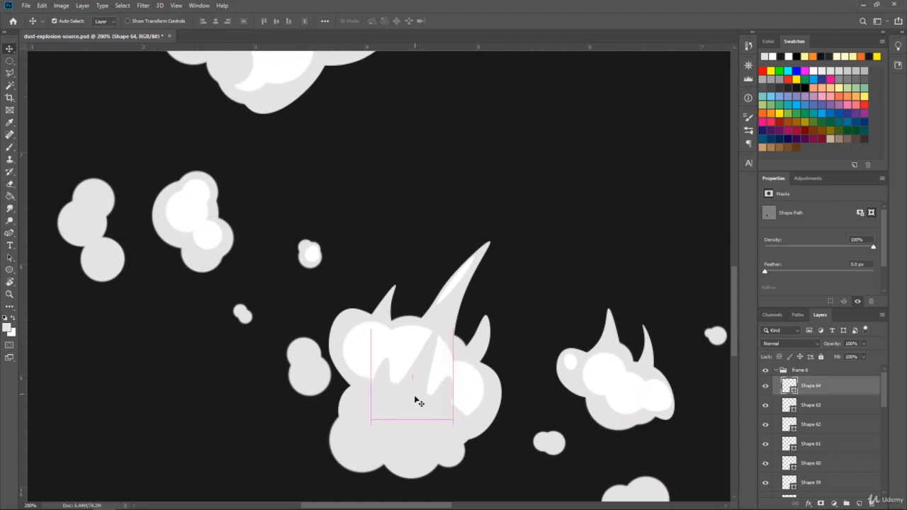
key(ctrl+z)
key(ctrl+t)
drag(371, 316, 360, 328)
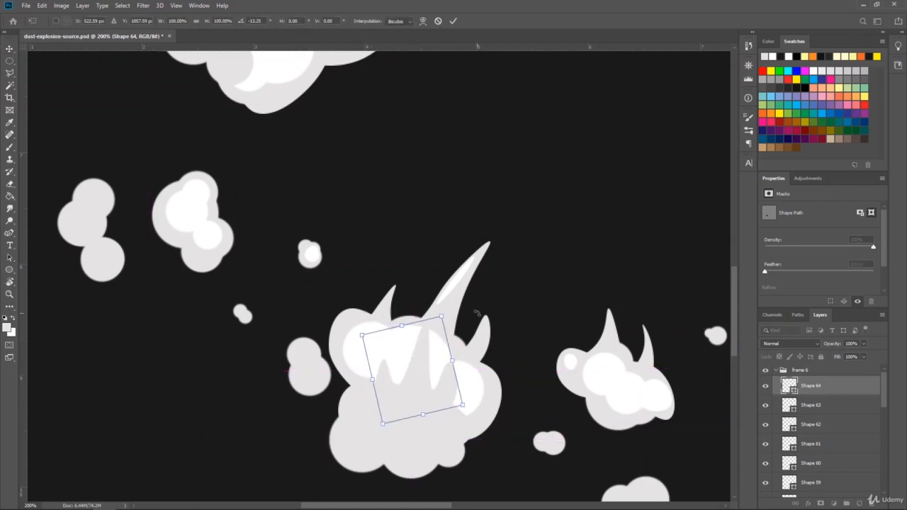
key(Return)
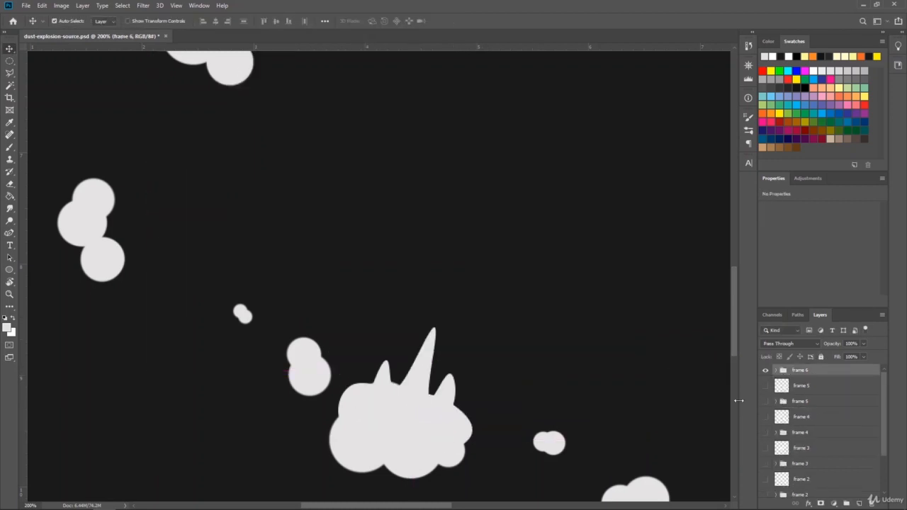
Show the frame 5 layer beneath frame 6 to compare the whole explosion
key(z)
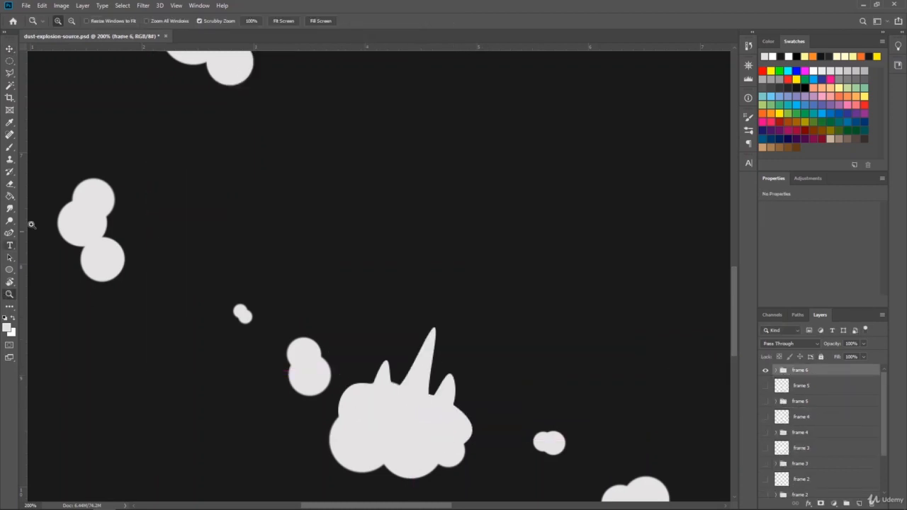
click(72, 21)
click(388, 227)
click(358, 230)
click(764, 386)
click(362, 154)
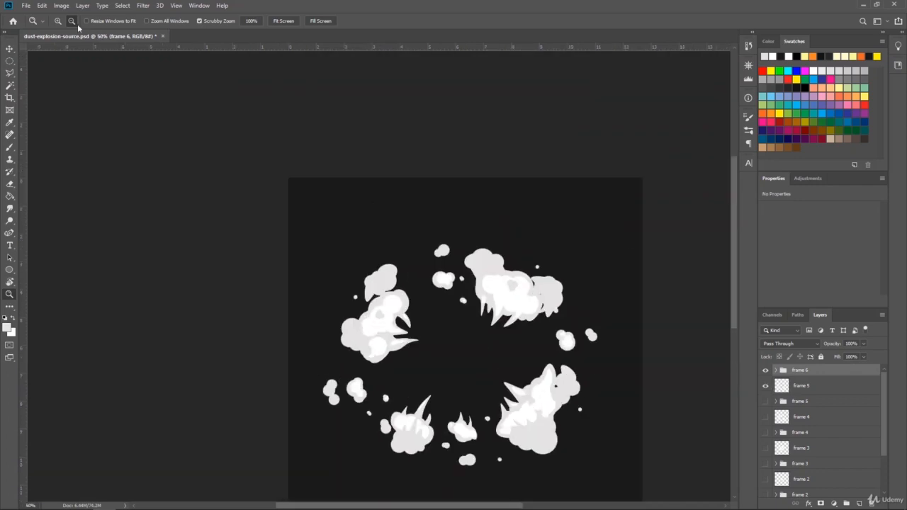
Draw a light gray shape with two spikes on the inner side of the left-hand cloud, overlapping frame 5
click(58, 22)
click(389, 316)
click(388, 324)
click(386, 329)
click(9, 233)
click(775, 371)
click(808, 386)
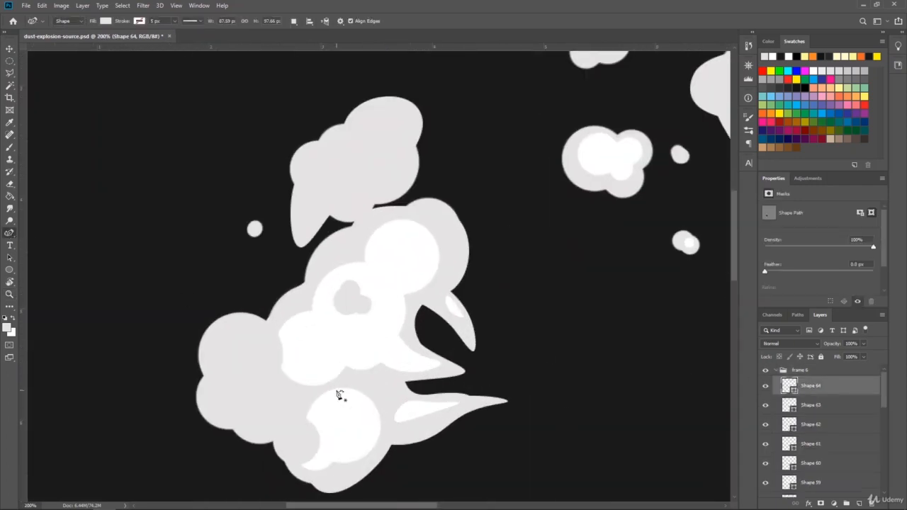
click(291, 418)
click(327, 403)
click(281, 391)
click(330, 381)
click(267, 362)
key(Return)
Draw a light gray shape with a short and a long downward spike beneath the upper-left cloud
click(362, 212)
click(383, 232)
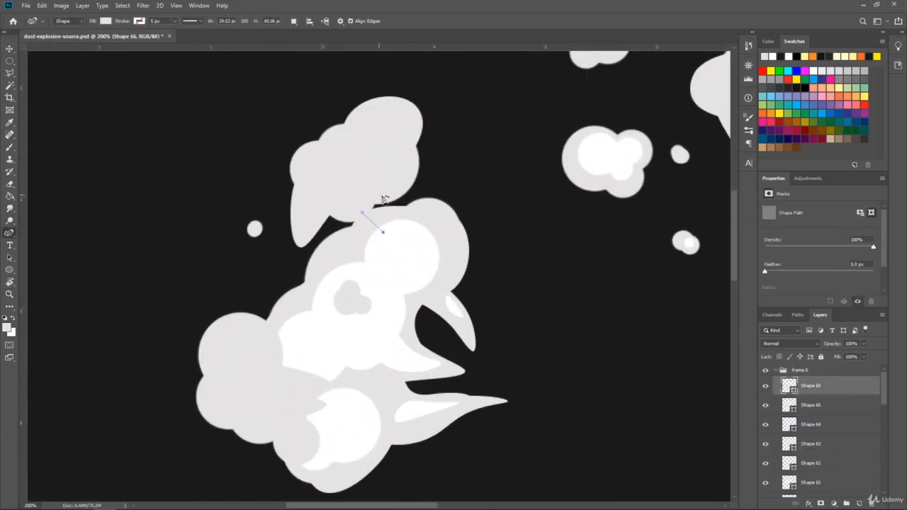
click(381, 197)
click(423, 248)
click(413, 176)
key(Return)
Hide the frame 5 layer and brush light gray round bumps onto the upper-left cloud on Layer 11
click(775, 370)
click(765, 386)
click(774, 370)
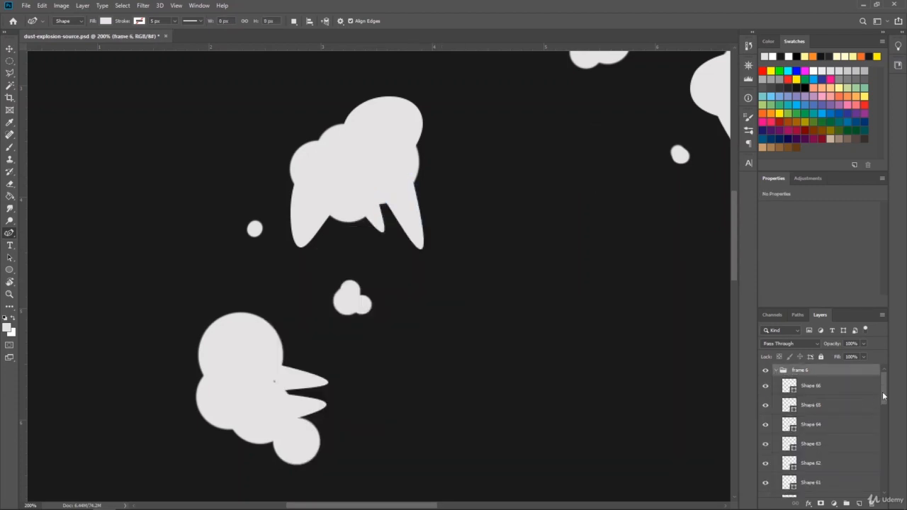
scroll(871, 418, down, 4)
click(854, 440)
key(b)
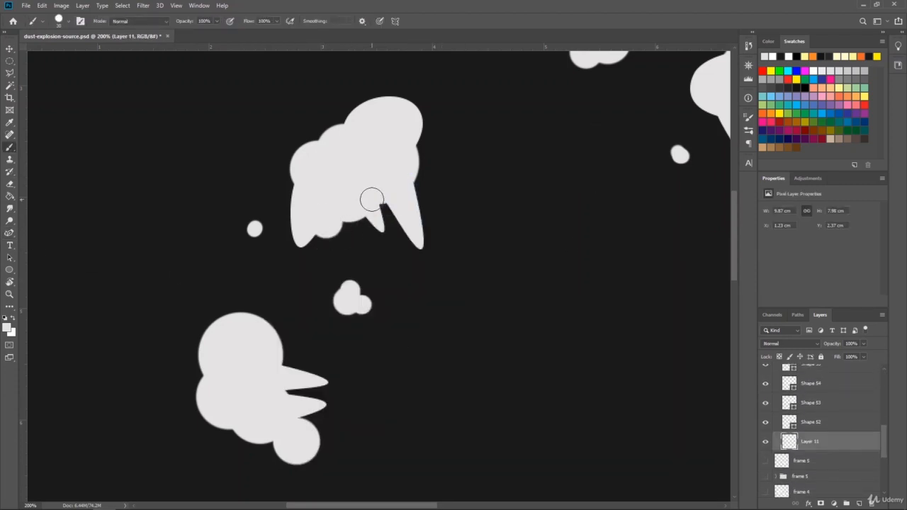
key(ctrl+0)
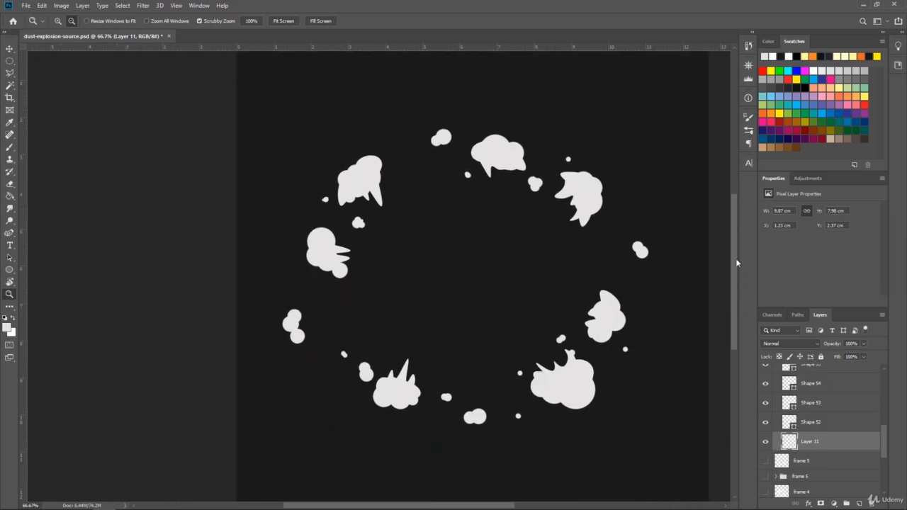
Brush light gray round bumps onto the left-hand cloud and the small puffs below it
key(e)
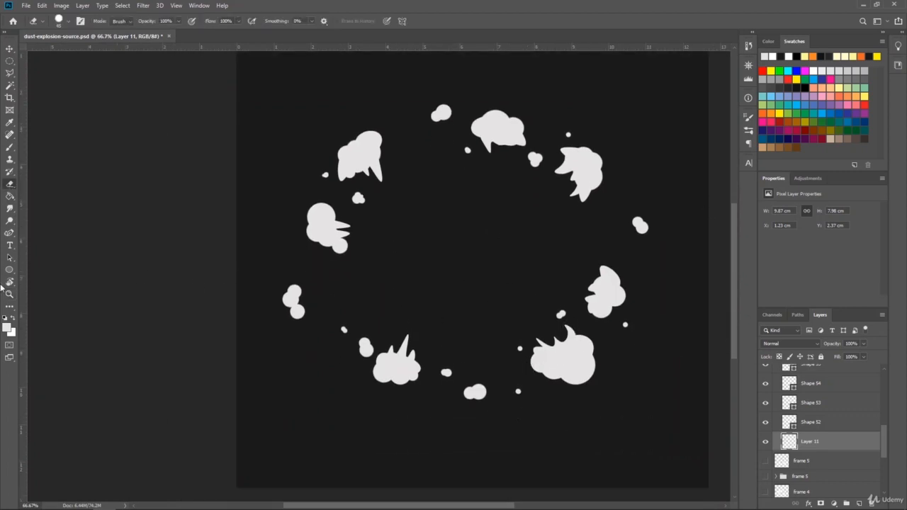
click(9, 294)
double_click(335, 263)
key(b)
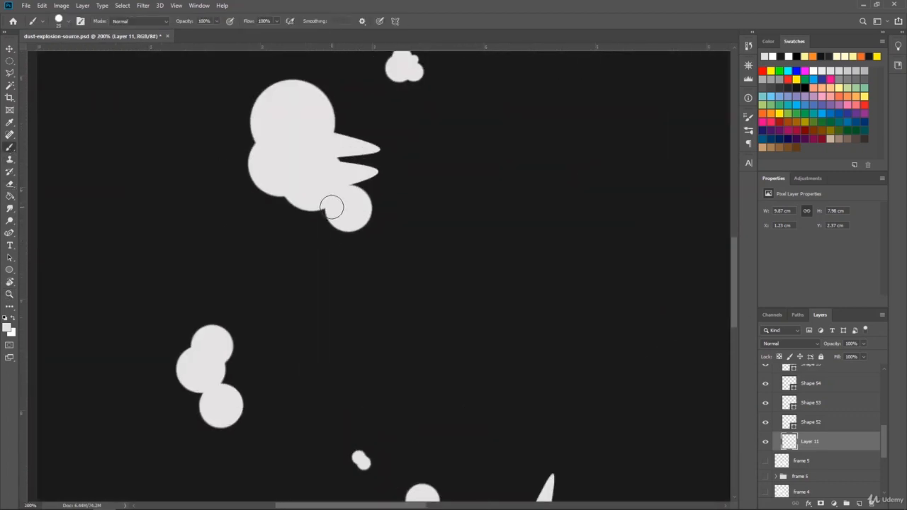
click(269, 91)
click(263, 189)
click(194, 395)
scroll(323, 320, down, 5)
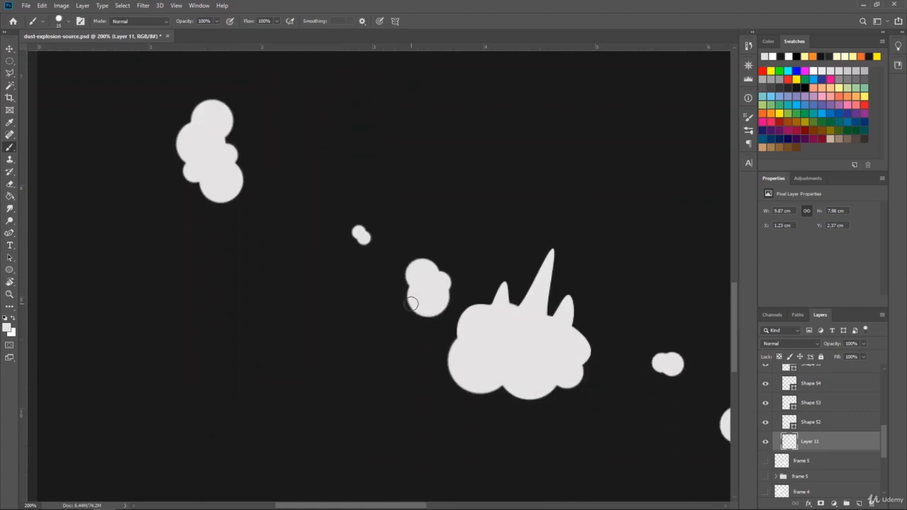
Brush small light gray round bumps onto the small puff at the bottom of the explosion ring
drag(424, 505, 518, 504)
click(342, 400)
click(352, 430)
drag(415, 503, 470, 502)
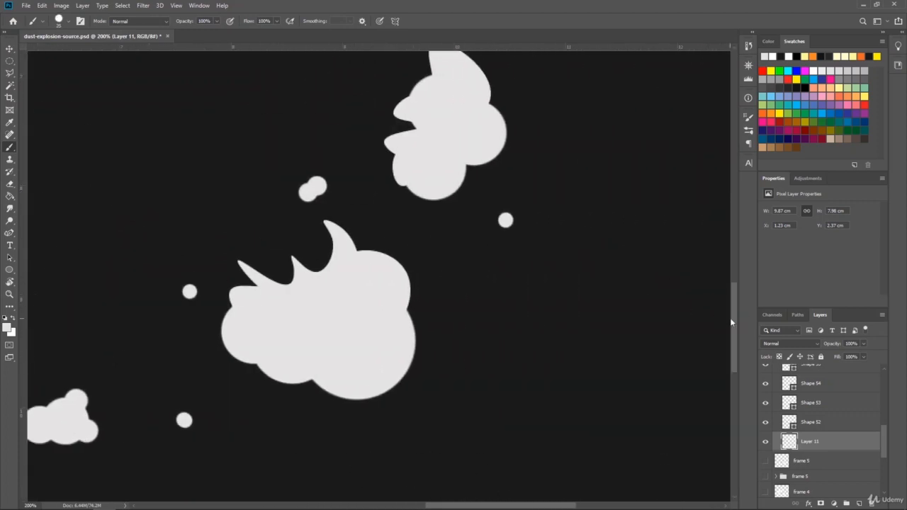
Brush light gray round bumps onto the small right-hand puff and around the edges of the upper-right cloud
drag(733, 314, 732, 237)
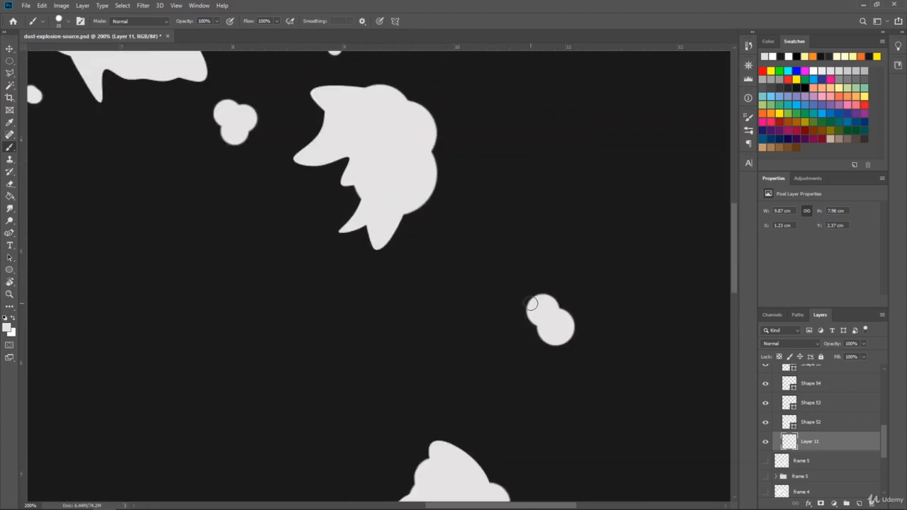
click(563, 345)
click(405, 216)
click(422, 112)
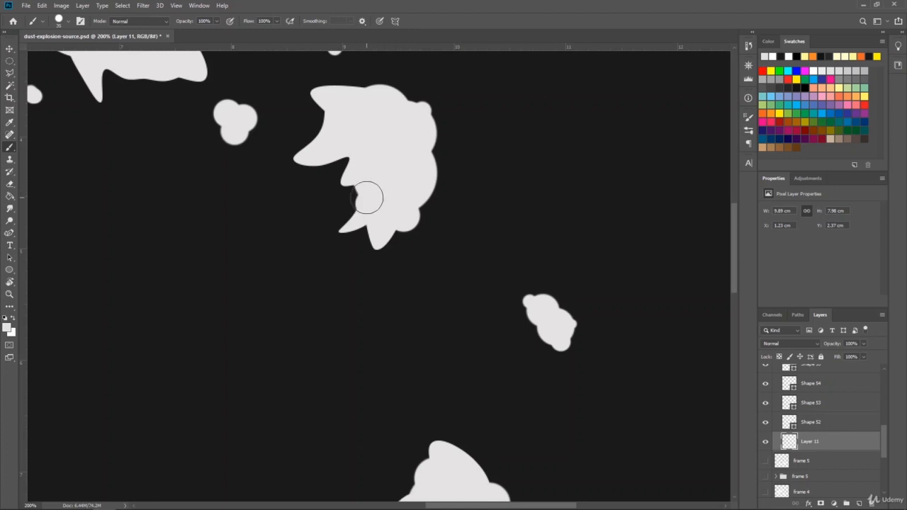
click(367, 197)
drag(734, 254, 735, 224)
key(bracketright)
key(bracketright)
click(352, 247)
Brush smaller light gray bumps onto the small puff between the top and upper-right clouds
key(bracketleft)
key(bracketleft)
key(bracketleft)
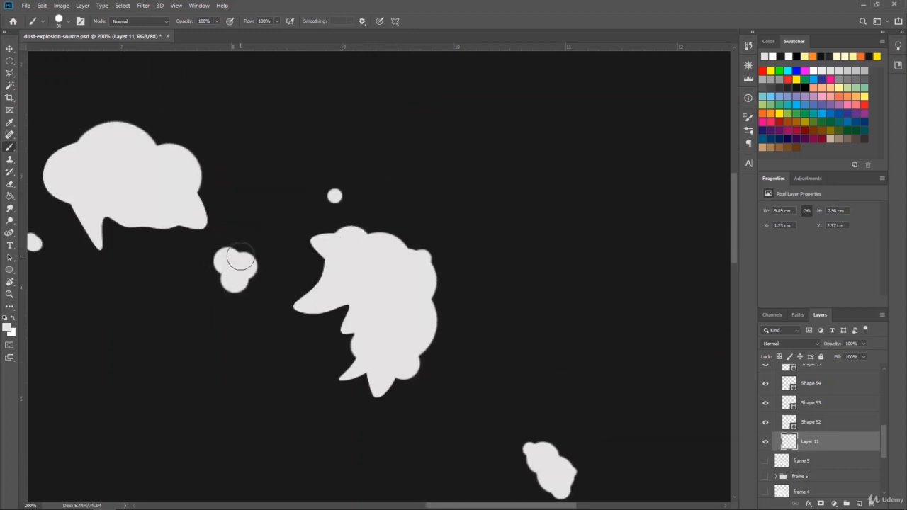
key(bracketleft)
key(bracketleft)
key(bracketleft)
click(225, 250)
key(bracketleft)
click(243, 289)
drag(442, 507, 339, 505)
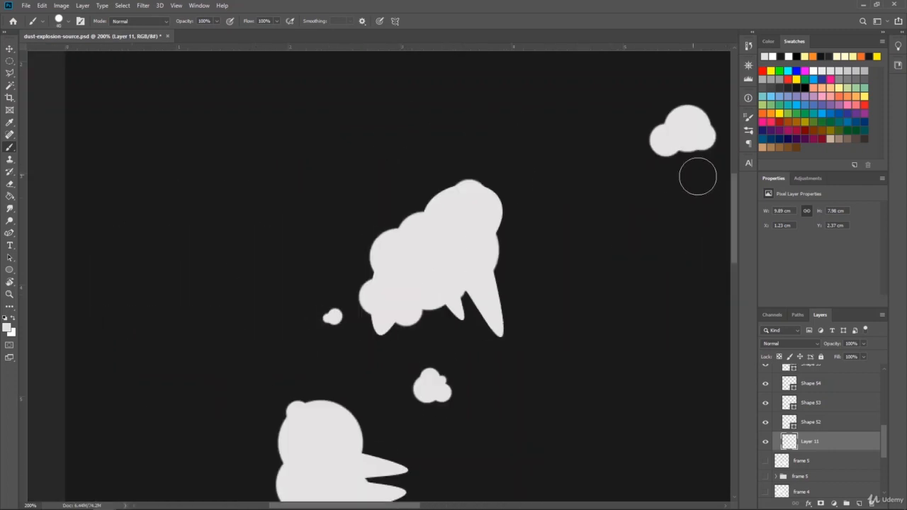
Add a new layer atop frame 6 and paint white round highlights on the upper-left cloud and small top puff
drag(734, 197, 741, 286)
click(10, 294)
click(72, 21)
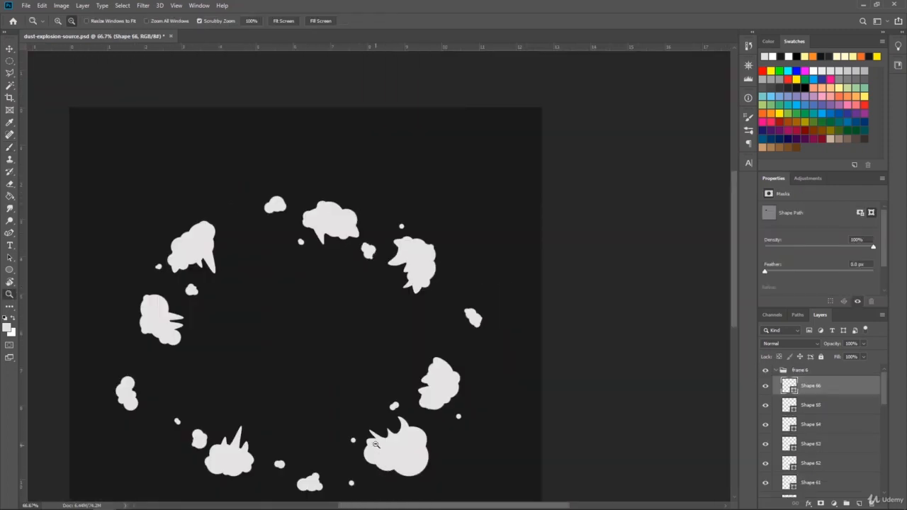
click(326, 330)
click(9, 147)
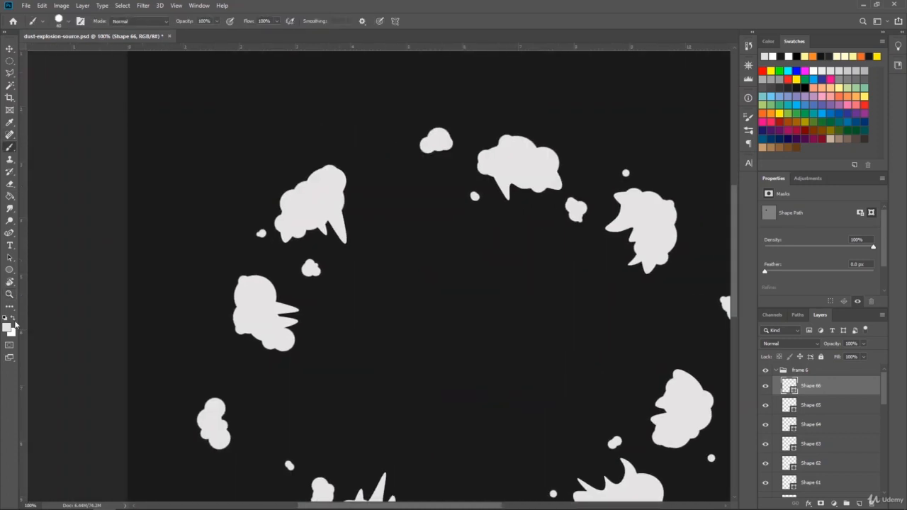
click(858, 503)
click(326, 182)
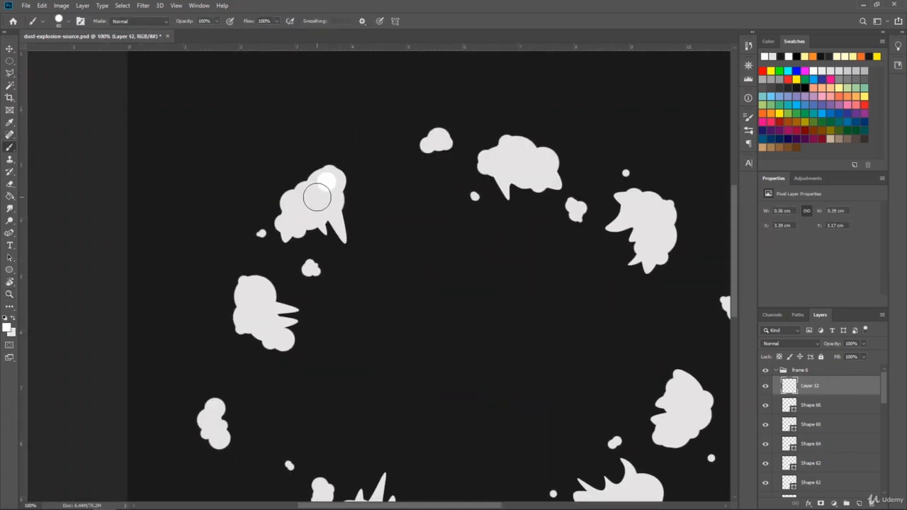
click(317, 199)
click(298, 205)
click(292, 221)
click(439, 140)
Paint white round highlights on the top cloud and the upper-right cloud with a larger brush
key(])
key(])
click(543, 163)
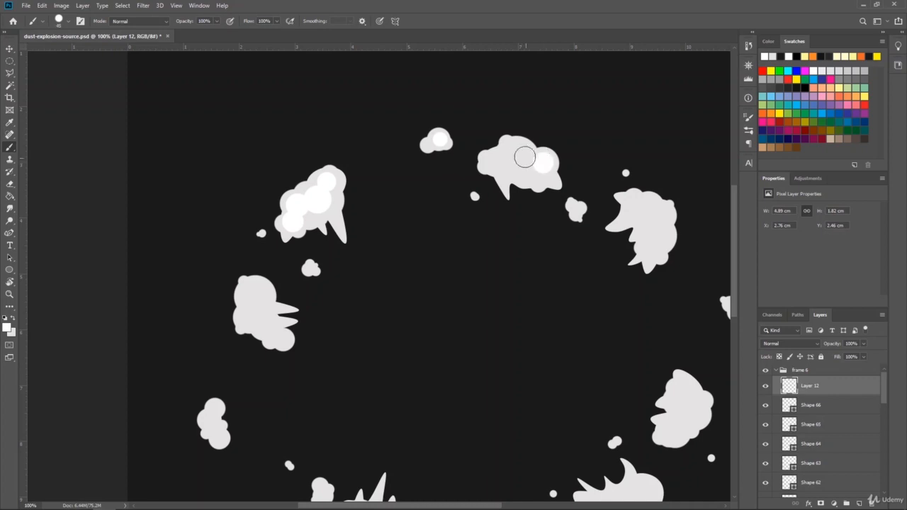
key(])
click(517, 155)
click(496, 163)
click(528, 167)
click(647, 209)
click(656, 234)
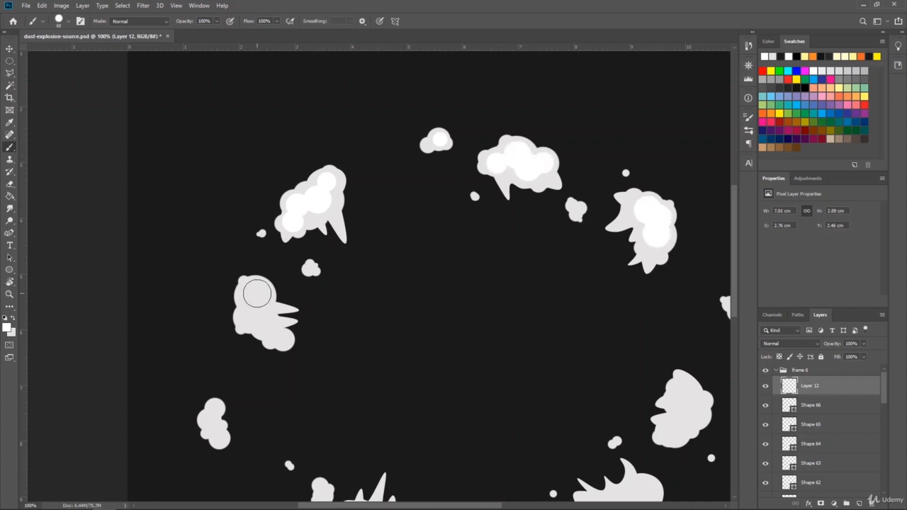
Paint white round highlights down the left-hand spiked cloud and extend the highlight on the top cloud
click(254, 293)
click(249, 313)
click(264, 325)
click(283, 340)
click(543, 177)
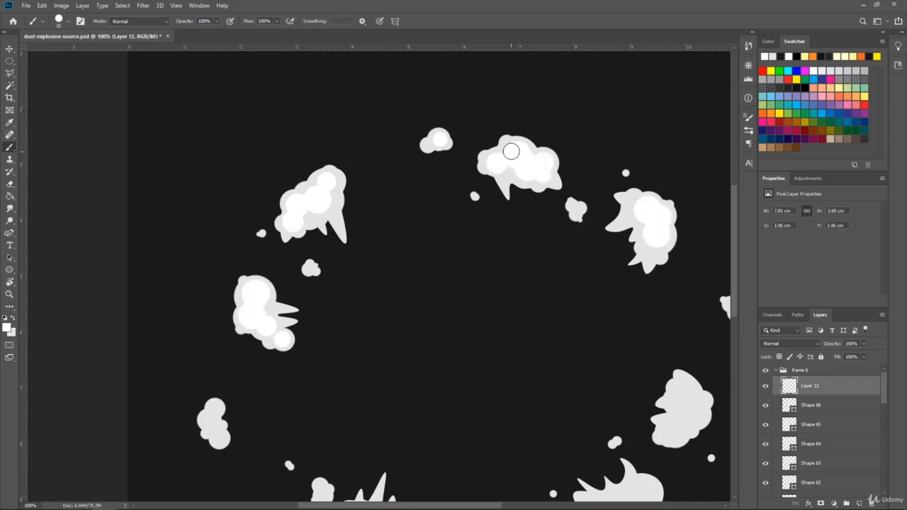
Paint three white round highlights on the small puff below the left-hand cloud
scroll(419, 427, down, 5)
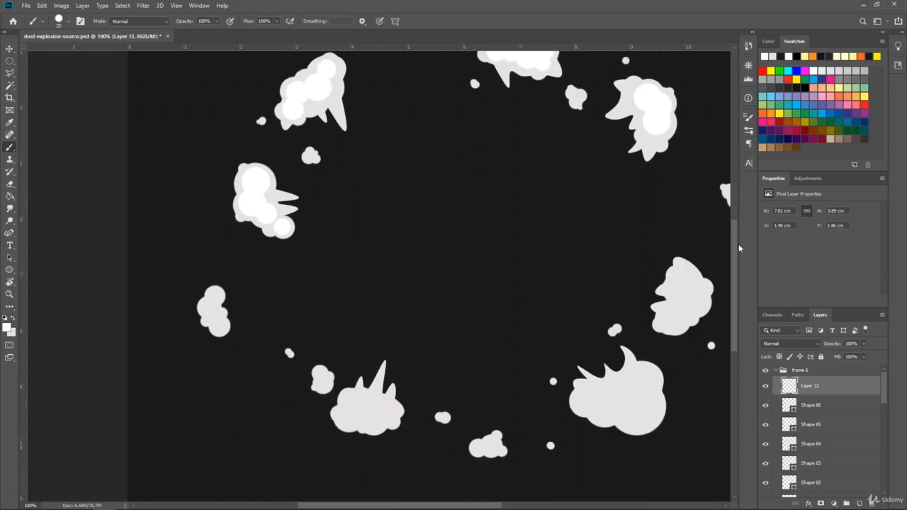
click(215, 264)
click(208, 276)
click(218, 293)
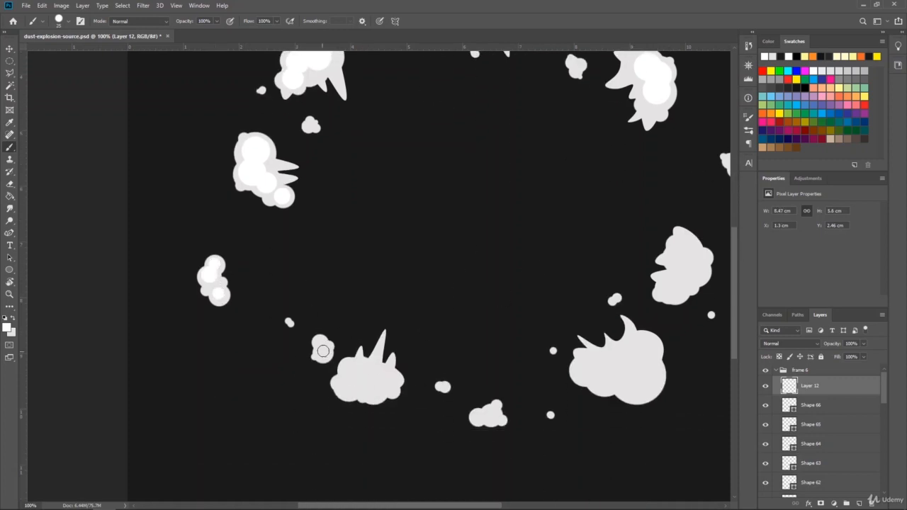
Paint white round highlights in varying brush sizes on the lower-left spiked cloud and the small bottom puff
click(383, 381)
key(bracketright)
key(bracketright)
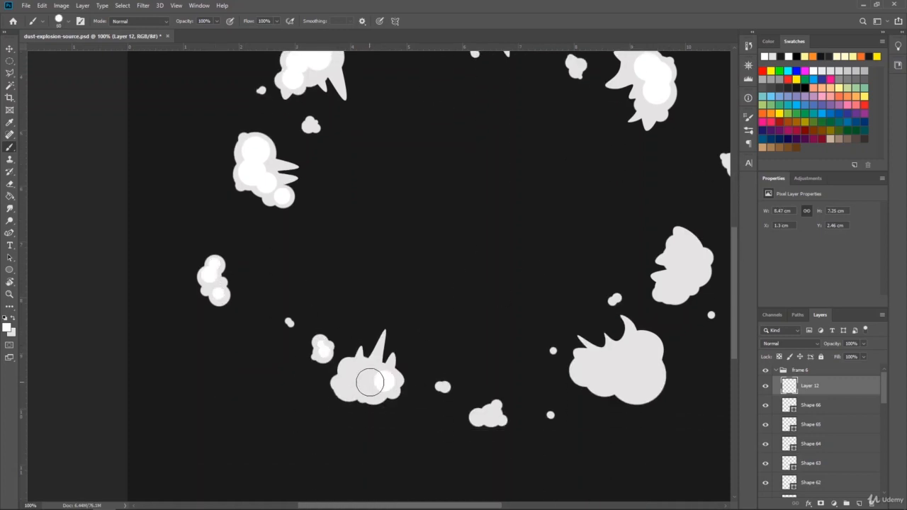
click(371, 382)
key(bracketleft)
key(bracketleft)
click(349, 385)
key(bracketleft)
key(bracketleft)
click(350, 368)
key(bracketright)
click(491, 415)
key(bracketleft)
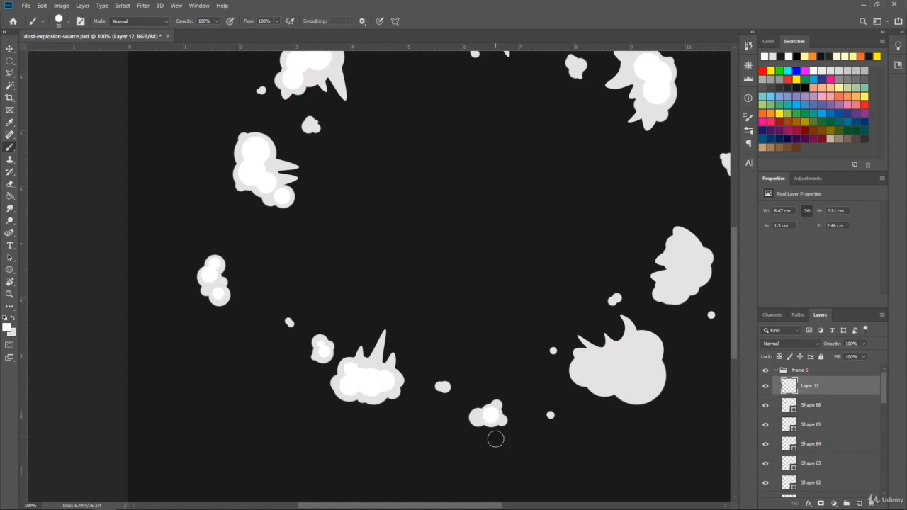
Paint overlapping white round highlights across the large lower-right cloud
click(644, 353)
click(644, 375)
click(629, 370)
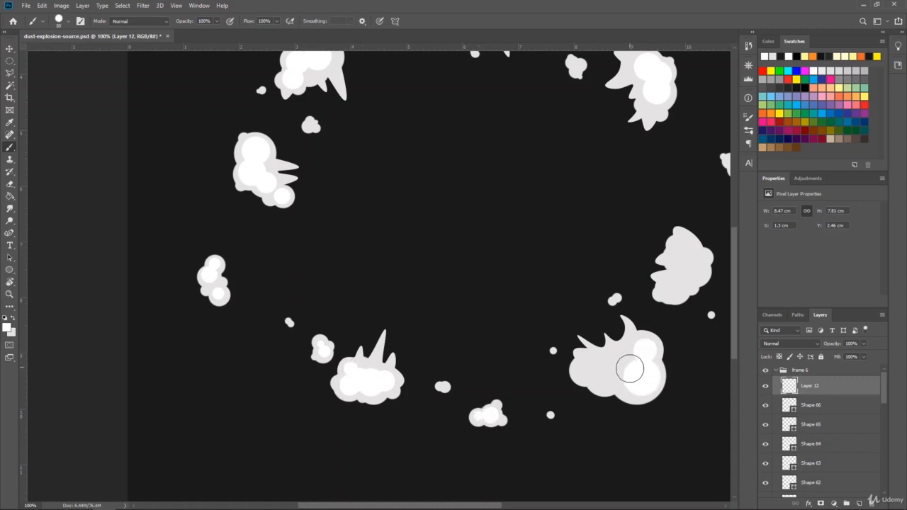
click(616, 372)
click(598, 374)
click(588, 369)
Paint white round highlights in varying brush sizes on the spiky right-hand cloud
key(bracketright)
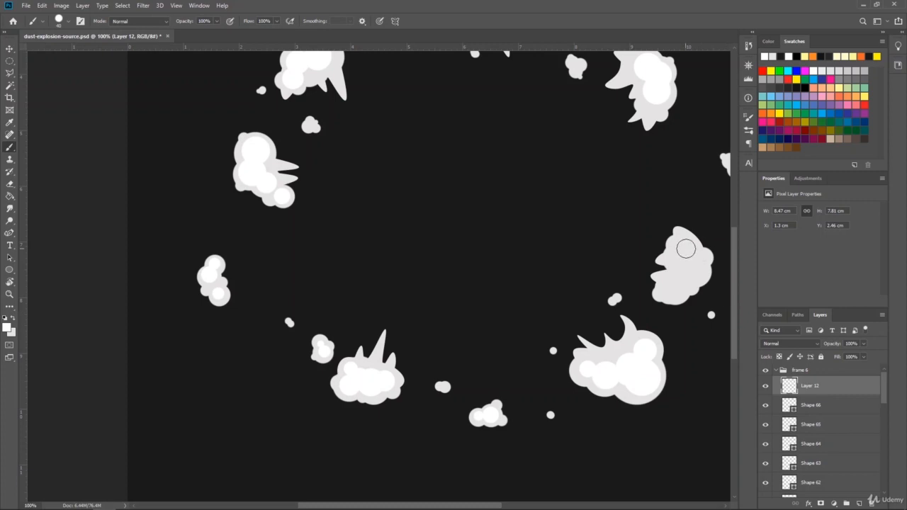
click(685, 249)
click(673, 285)
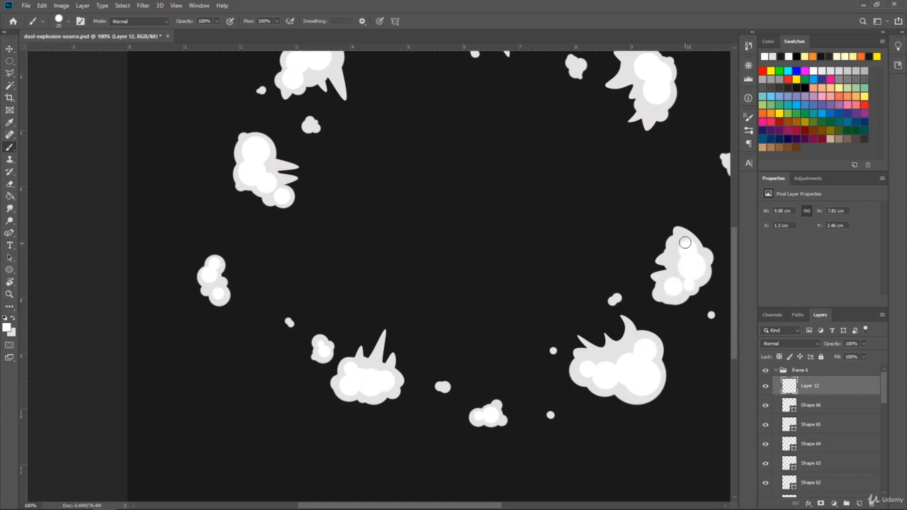
key(bracketright)
key(bracketright)
click(682, 259)
Paint small white highlights on the remaining small puffs and near the top of the upper-right cloud
drag(487, 504, 542, 494)
drag(734, 247, 733, 209)
key(bracketleft)
key(bracketleft)
key(bracketleft)
drag(416, 507, 369, 507)
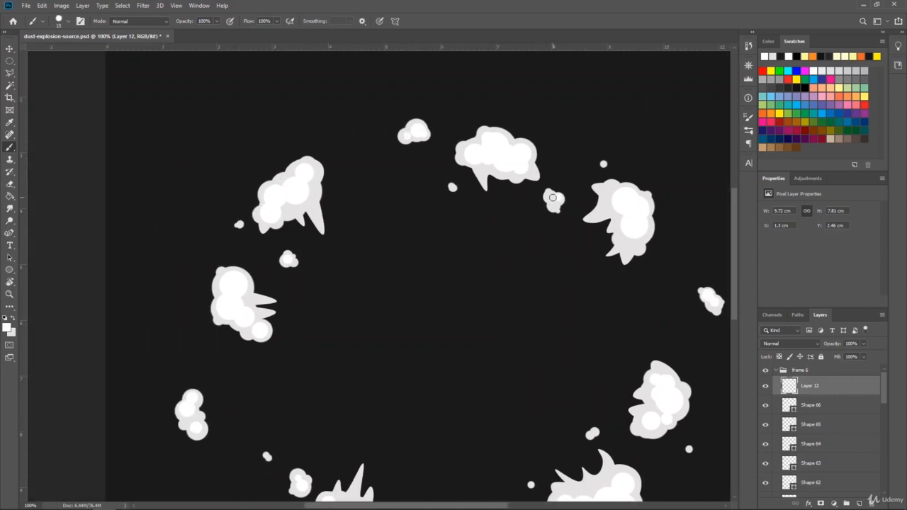
click(614, 189)
Draw a white pointed highlight shape along the inner spike of the upper-right cloud
key(p)
click(605, 200)
click(595, 212)
click(610, 216)
click(606, 200)
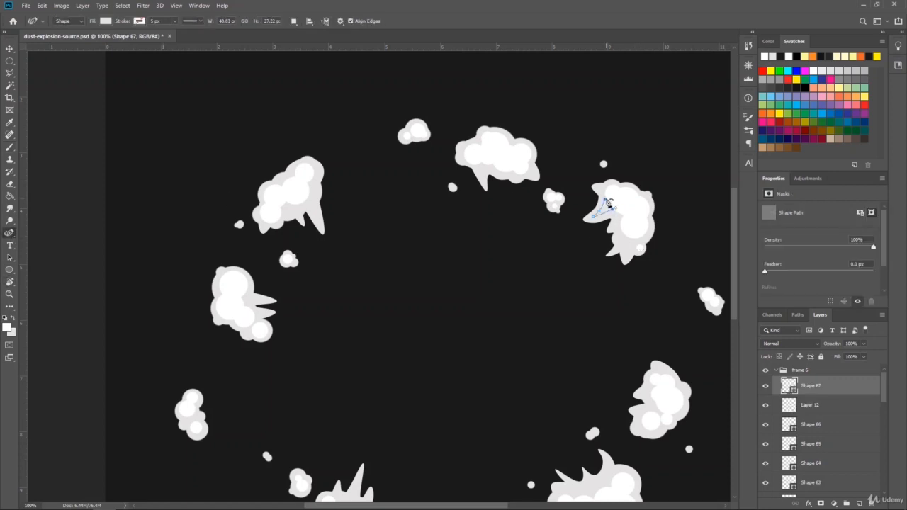
Finish the inner-spike highlight on the upper-right cloud and set its fill to white
key(Return)
click(105, 21)
click(64, 67)
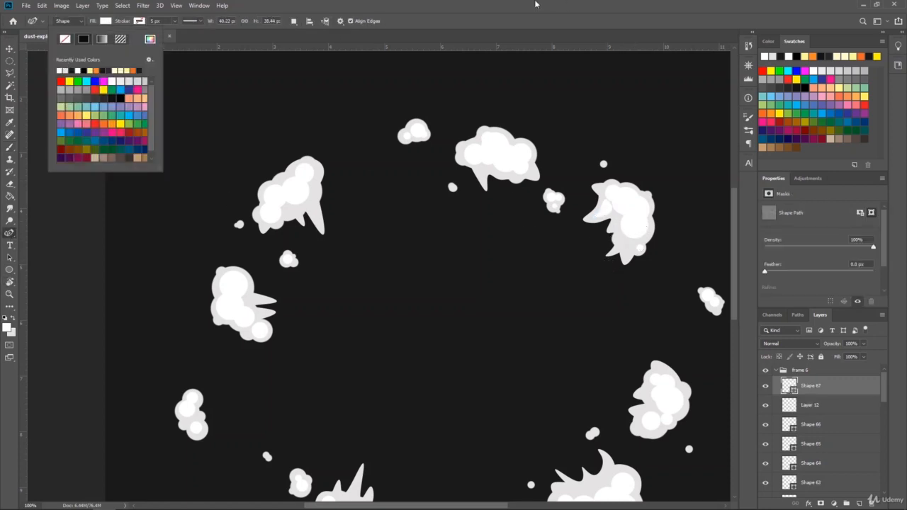
key(Return)
Draw white pointed highlights extending into the lower spikes of the upper-right cloud
click(622, 238)
click(623, 246)
click(638, 231)
click(622, 238)
key(Return)
click(626, 244)
click(626, 258)
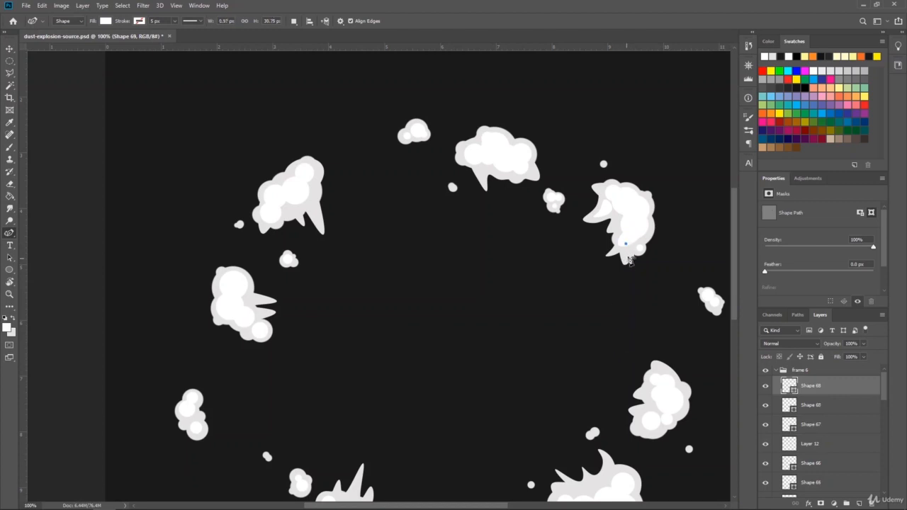
click(635, 237)
key(Return)
Draw white pointed highlights in the two downward spikes of the top cloud
click(475, 167)
click(484, 177)
click(489, 166)
key(Return)
click(530, 174)
click(535, 174)
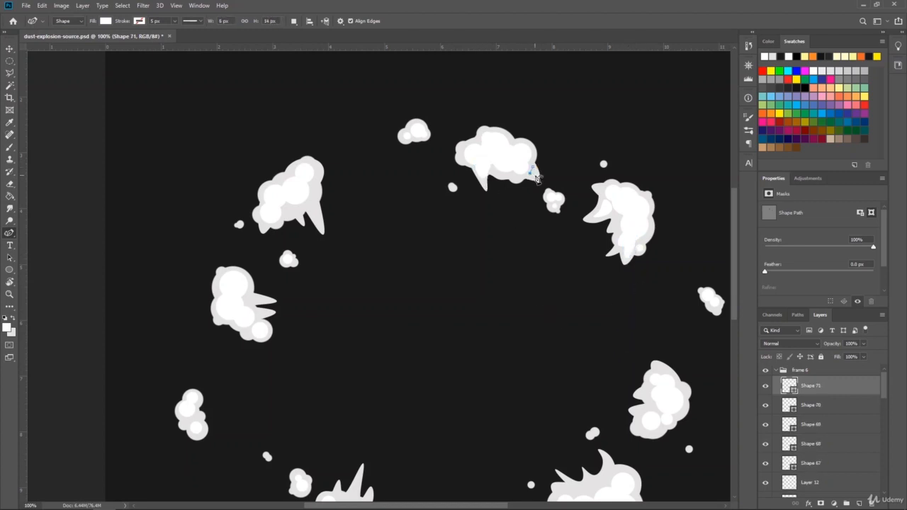
click(533, 167)
key(Return)
Draw white pointed highlights in the long spike and along the inner lower edge of the upper-left cloud
click(306, 199)
click(318, 220)
click(309, 177)
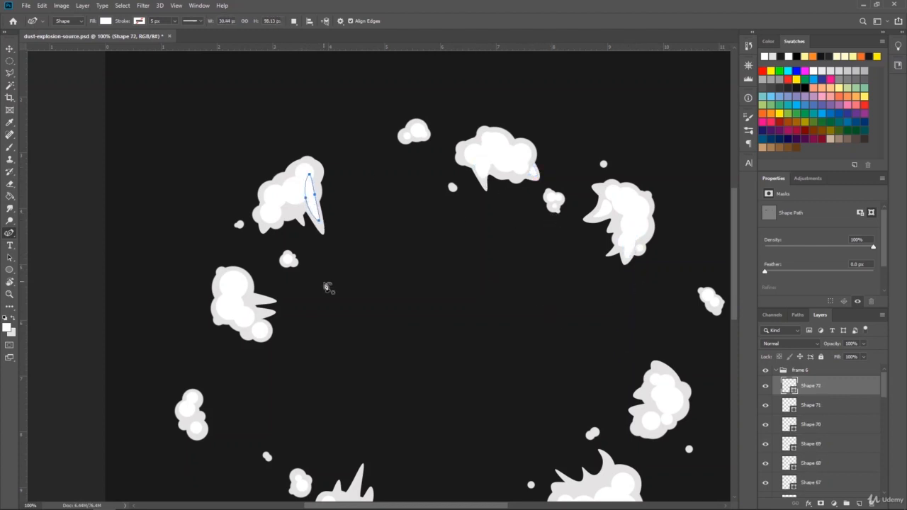
key(Return)
click(310, 180)
click(314, 198)
click(299, 183)
key(Return)
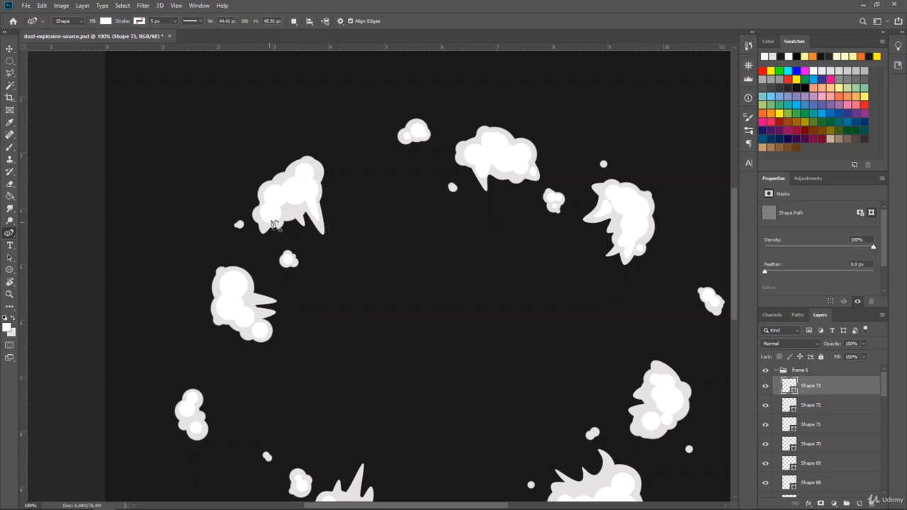
click(277, 211)
click(289, 212)
click(301, 200)
key(Return)
Draw two white pointed highlights reaching into the inner spikes of the left-hand cloud
click(243, 290)
click(258, 298)
click(237, 304)
click(243, 290)
click(247, 305)
click(267, 312)
click(249, 321)
click(246, 304)
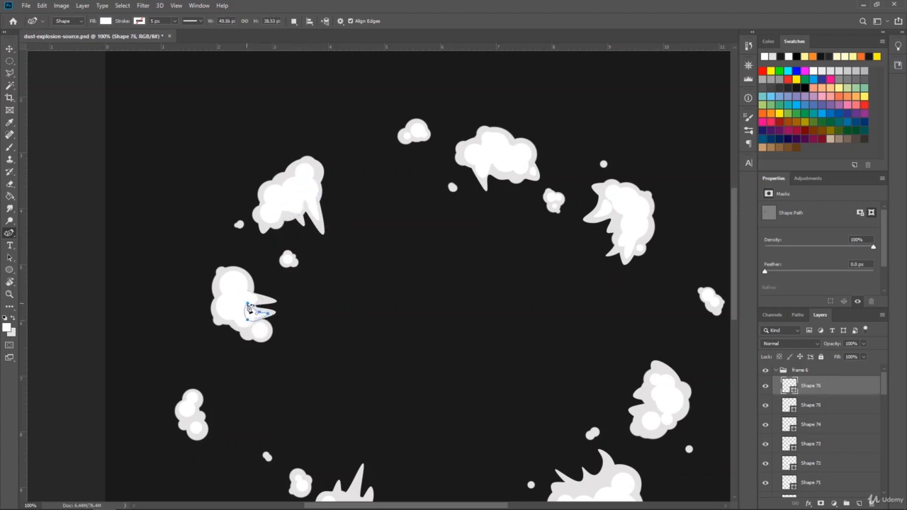
Draw one white highlight shape with points reaching into the upper spikes of the large lower-right cloud
key(v)
drag(734, 210, 736, 259)
key(p)
click(613, 317)
click(608, 298)
click(600, 319)
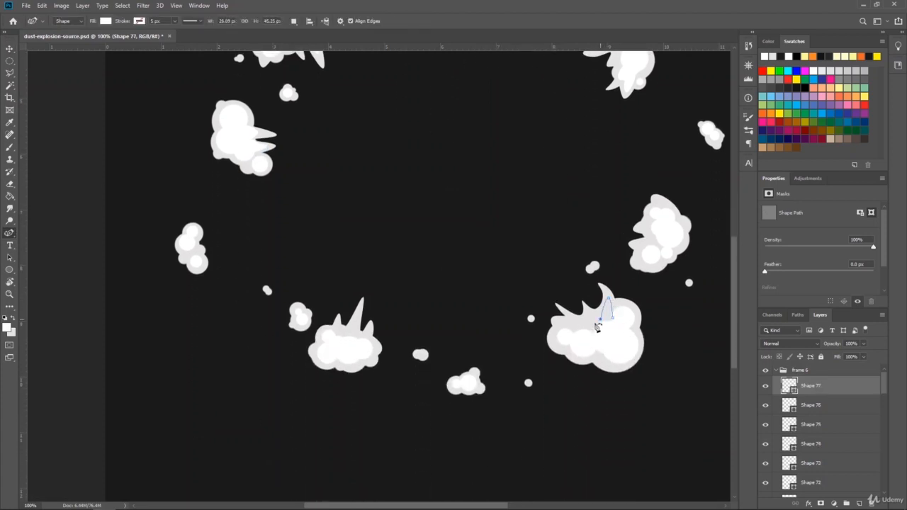
click(589, 318)
click(584, 327)
click(571, 318)
click(564, 331)
click(587, 343)
click(612, 317)
key(Return)
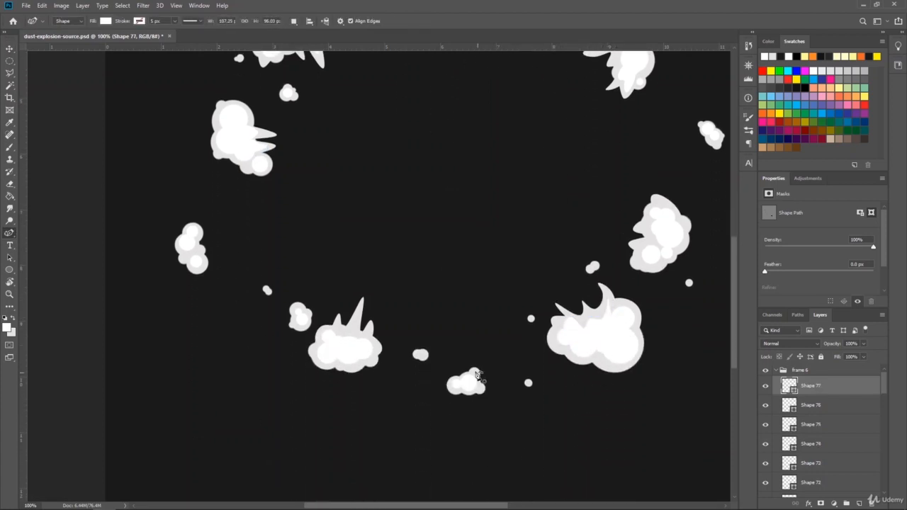
Draw a white highlight shape with points reaching into the upward spikes of the lower-left cloud
click(333, 335)
click(338, 325)
click(346, 335)
click(357, 320)
click(360, 336)
click(366, 333)
click(367, 347)
key(Return)
Draw white pointed highlights on the right-hand cloud's inner spikes and a small one on the upper-right cloud's inner edge
drag(734, 267, 733, 250)
click(649, 308)
click(634, 304)
click(642, 314)
key(Return)
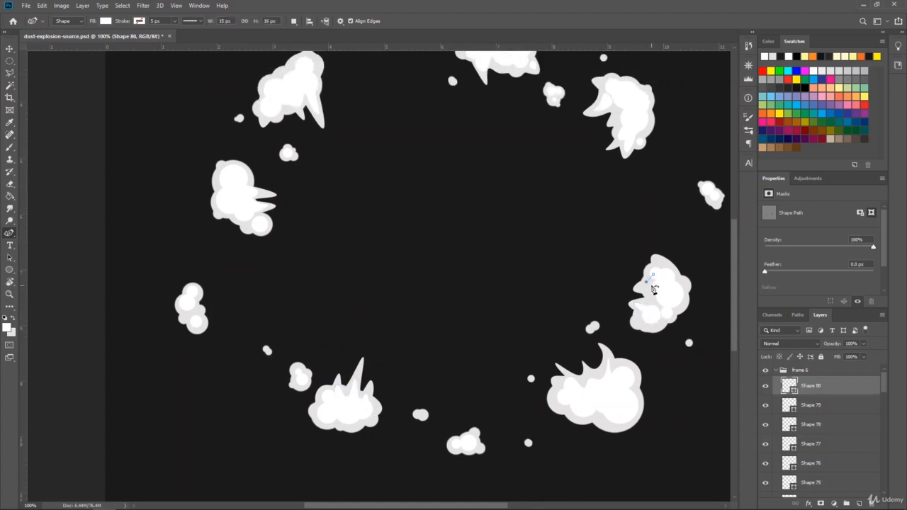
key(Return)
scroll(678, 334, up, 5)
click(614, 257)
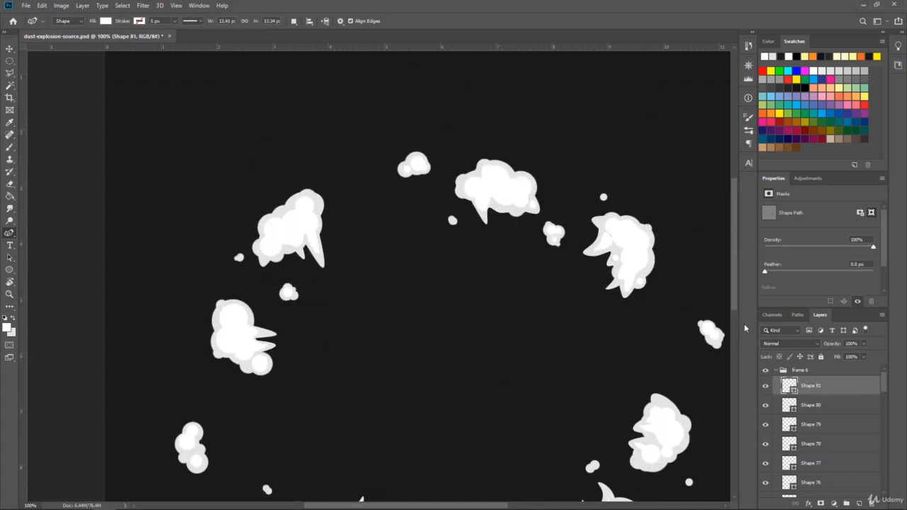
Hide the dark background and stamp the visible frame 6 artwork onto a new layer named "frame 6"
mouse_move(733, 208)
mouse_down()
mouse_move(737, 251)
mouse_move(737, 211)
mouse_up()
click(775, 369)
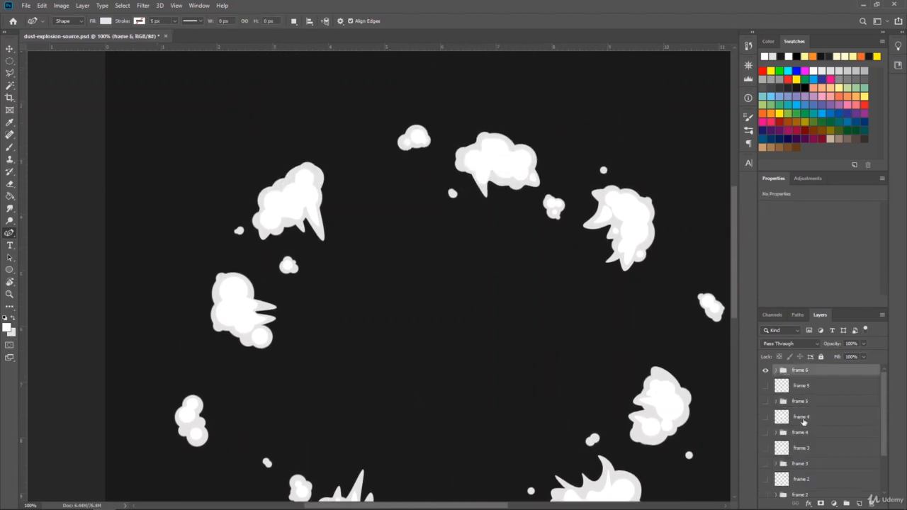
drag(883, 400, 892, 367)
click(765, 488)
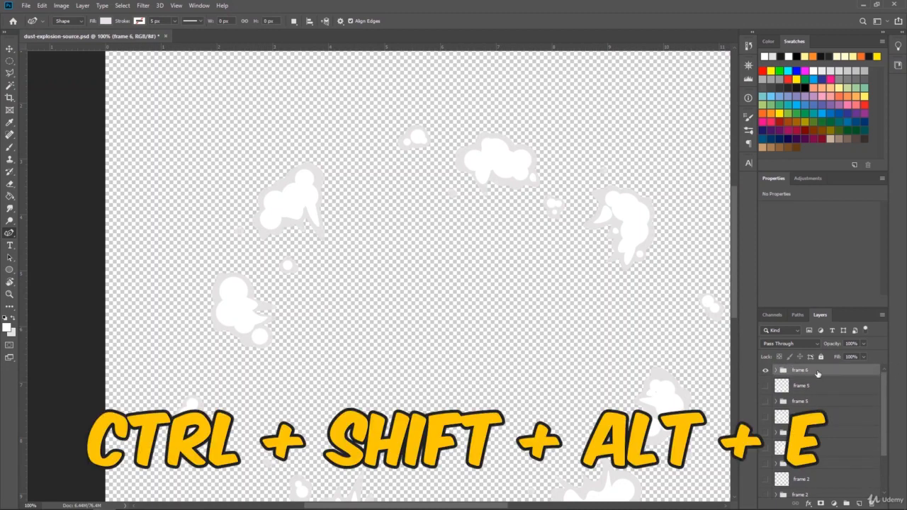
key(ctrl+shift+alt+e)
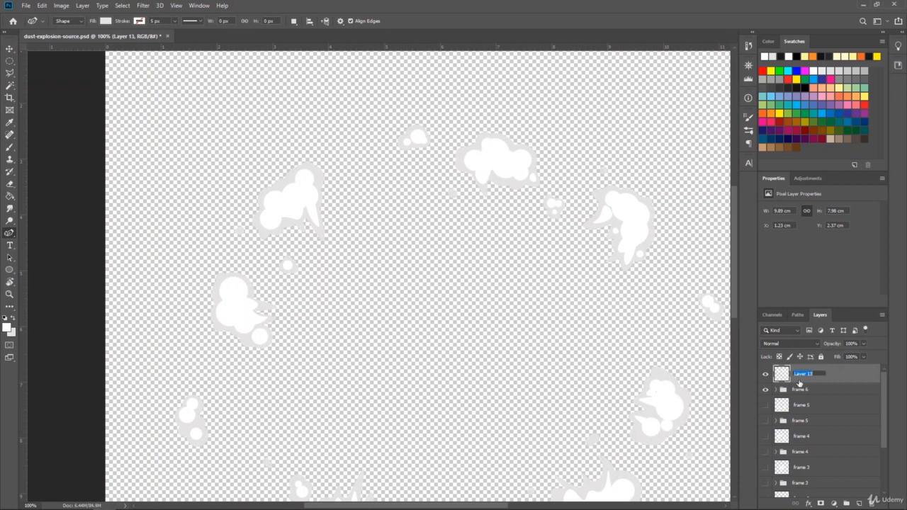
text(6)
key(Return)
scroll(879, 402, down, 5)
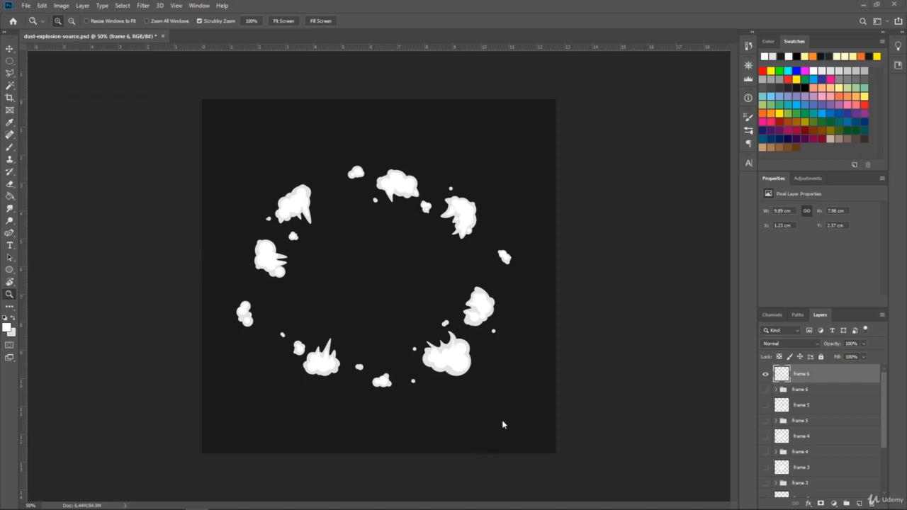
Add a new layer and draw a light gray crescent about 174 px by 61 px above the top cloud
click(859, 504)
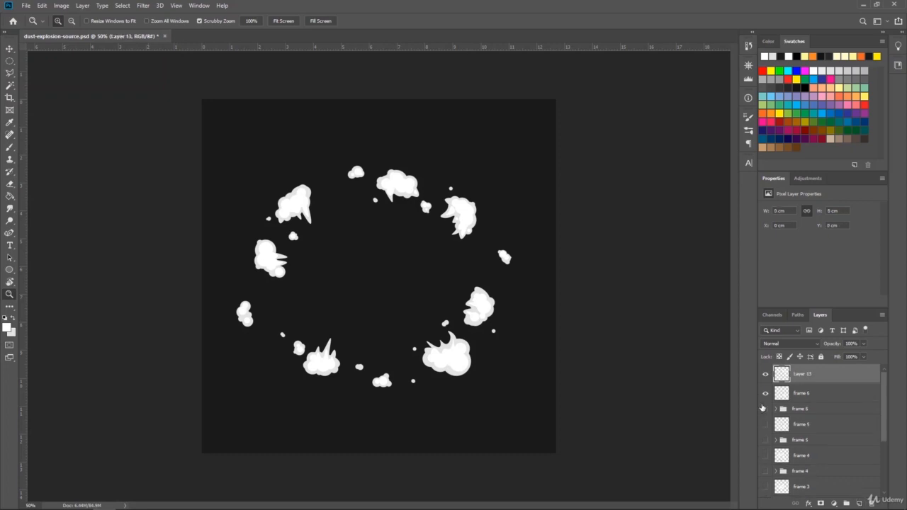
click(364, 187)
click(10, 233)
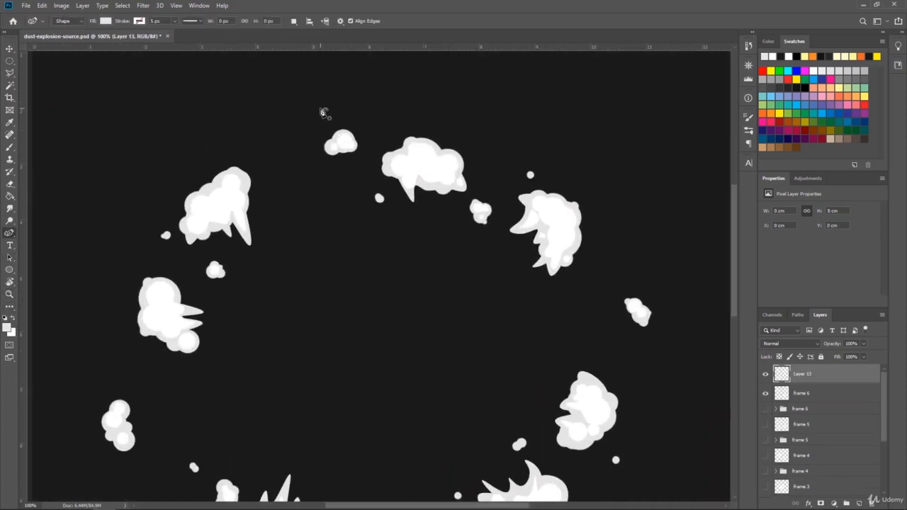
click(371, 120)
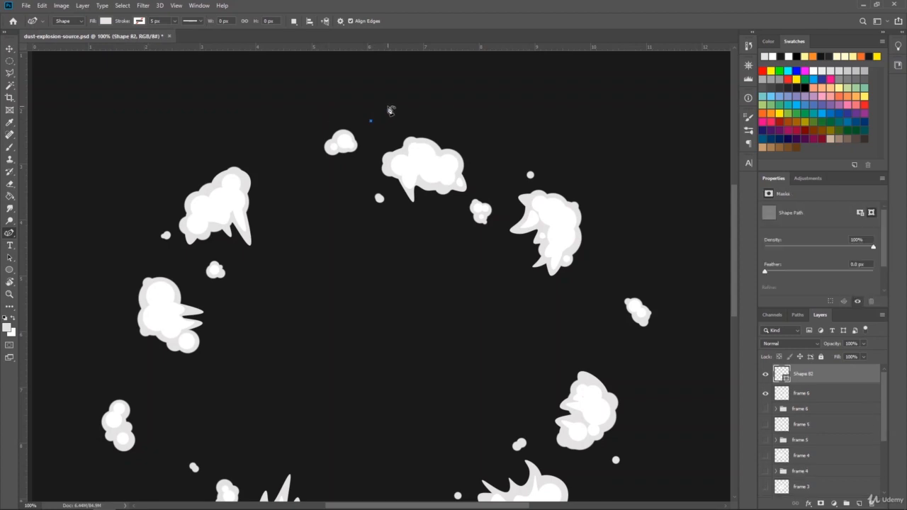
drag(426, 106, 443, 121)
click(431, 123)
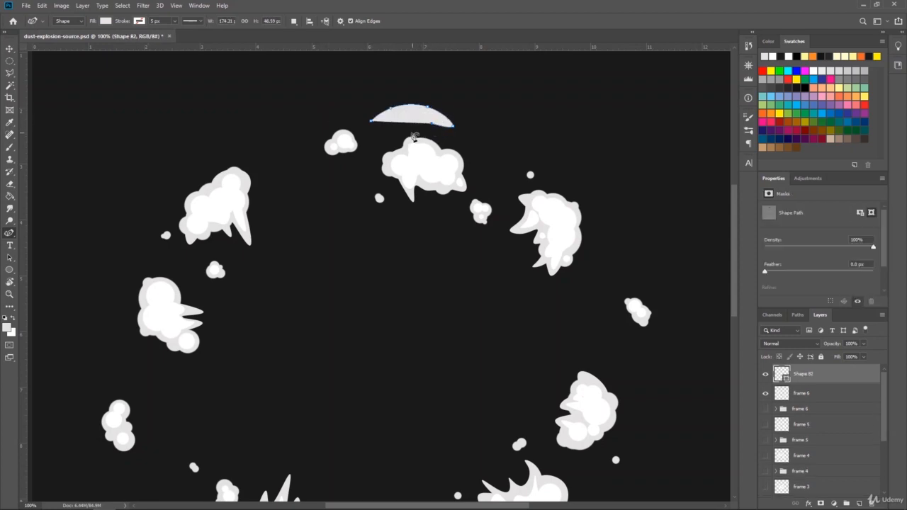
click(409, 133)
click(386, 124)
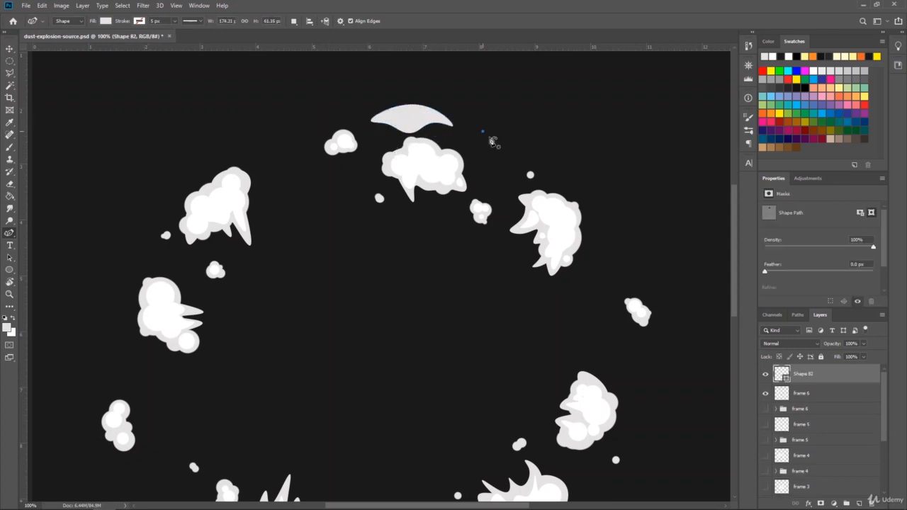
Draw a thin light gray sliver about 69 px tall between the top cloud and the upper-right cloud
click(495, 145)
click(496, 164)
click(486, 150)
click(482, 131)
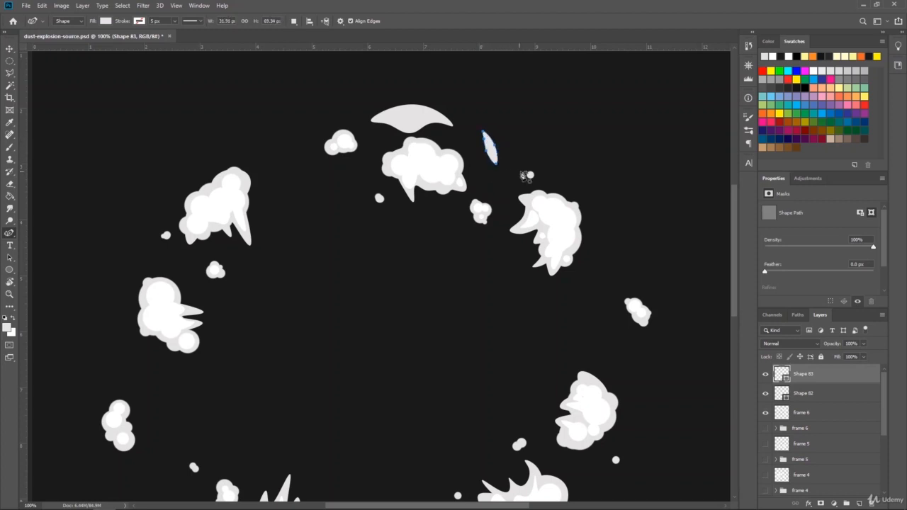
Draw a light gray curved shape about 83 px wide outside the upper-right cloud, with a small oval below it
click(584, 165)
click(610, 194)
click(612, 219)
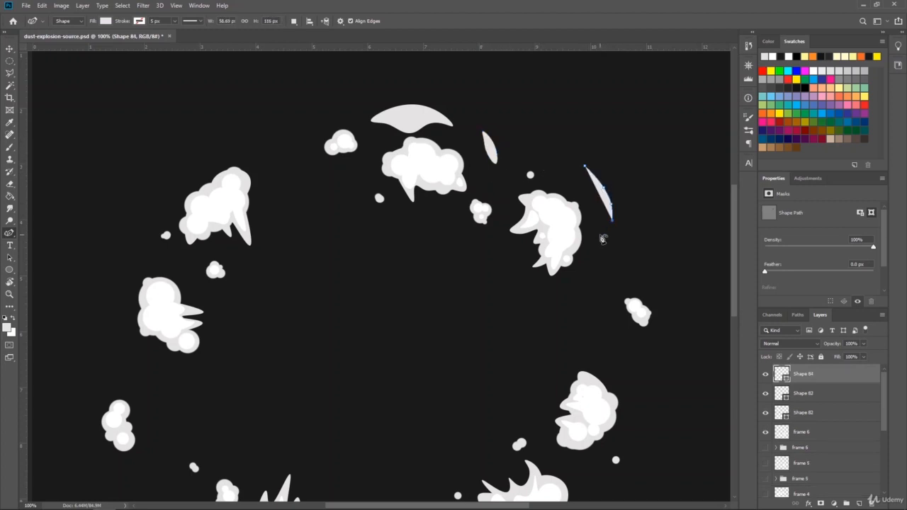
click(599, 235)
click(598, 206)
click(573, 195)
click(583, 177)
click(584, 166)
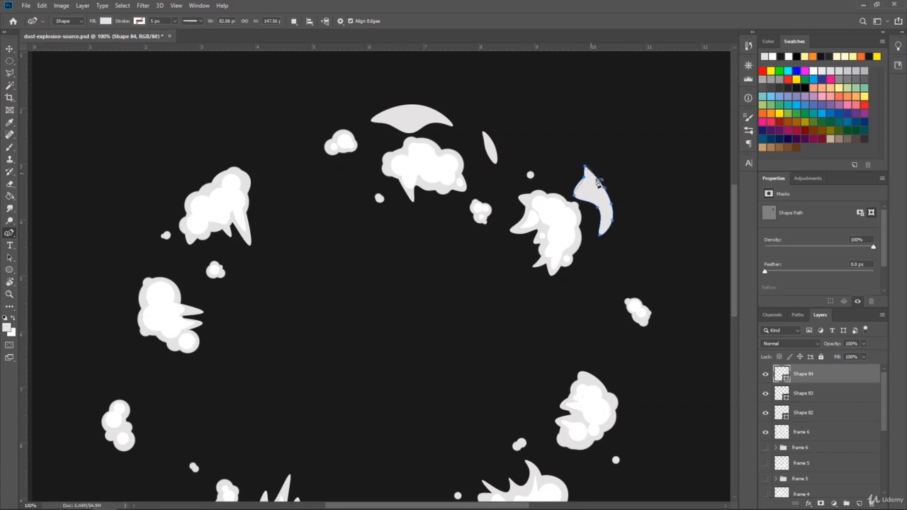
click(606, 259)
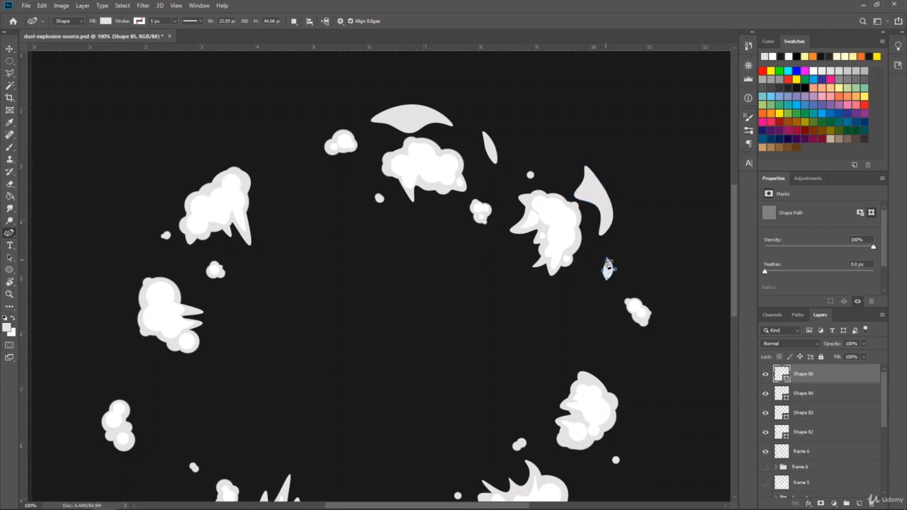
Draw a light gray pointed crescent about 83 px by 154 px outside the right-hand cloud
drag(734, 275, 734, 308)
click(652, 285)
click(656, 312)
click(649, 330)
click(637, 347)
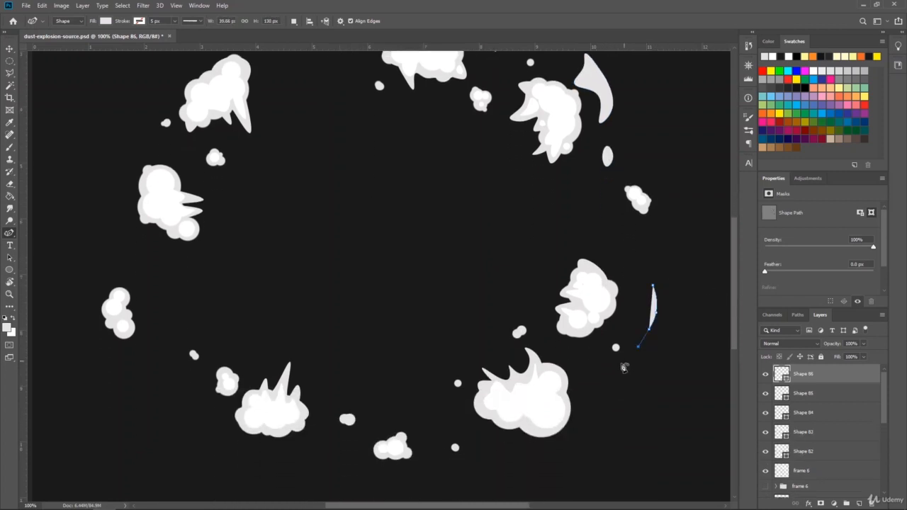
click(618, 358)
click(631, 315)
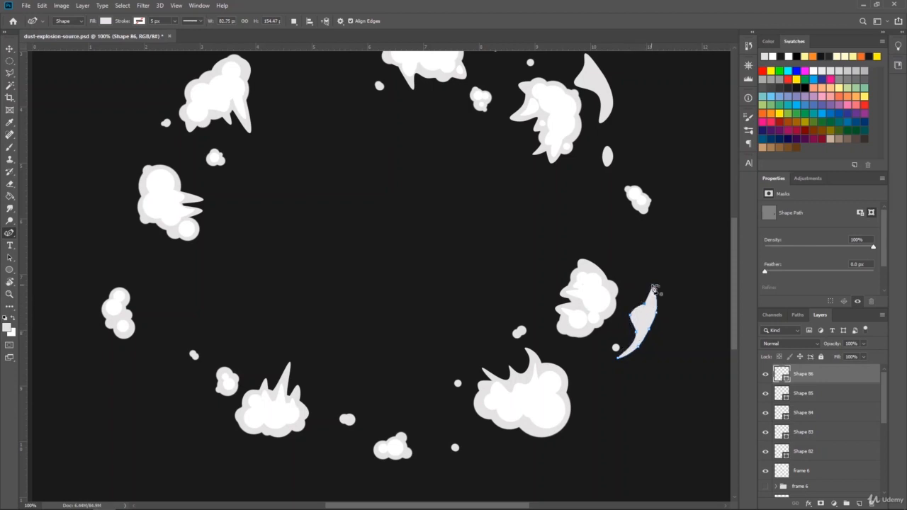
click(652, 286)
Draw a light gray curved shape with pointed ends to the right of the large lower-right cloud
drag(734, 257, 734, 292)
click(602, 303)
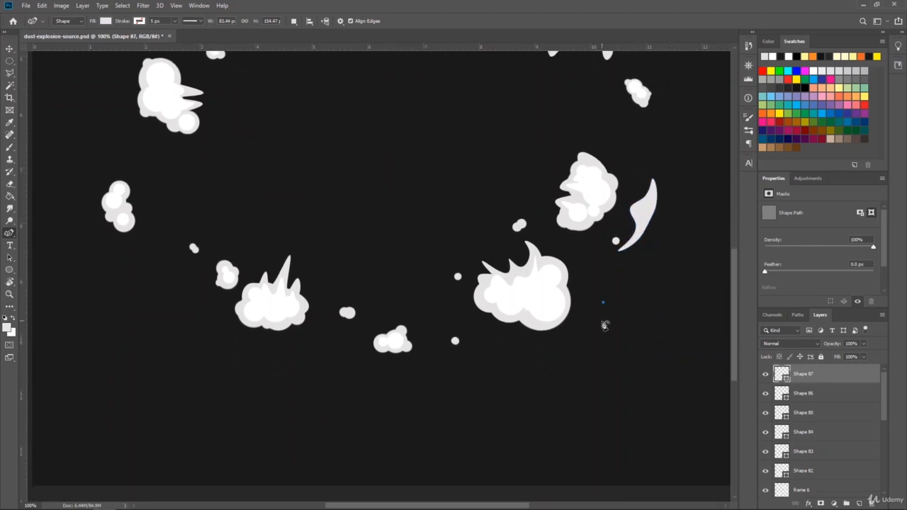
click(596, 333)
click(588, 345)
click(576, 348)
click(584, 331)
click(581, 314)
click(598, 310)
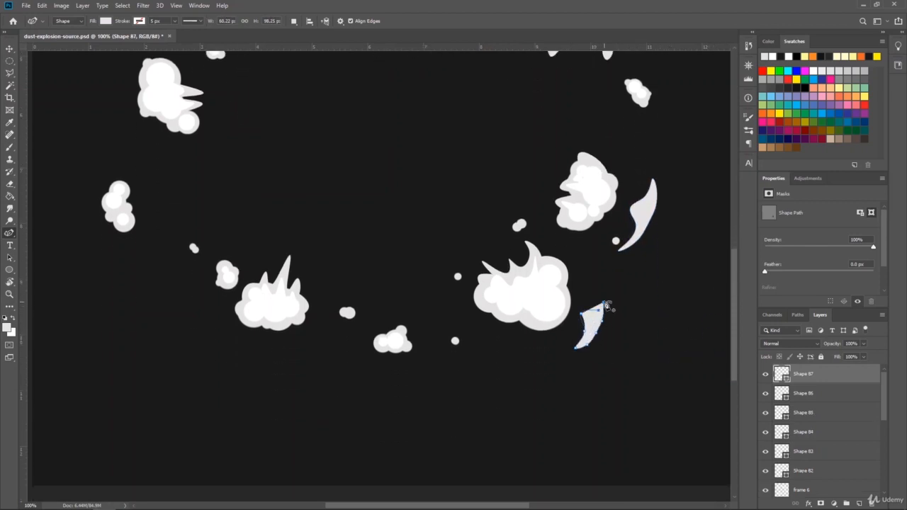
click(594, 296)
click(603, 303)
Draw a wavy light gray shape about 131 px by 62 px beneath the large lower-right cloud
click(493, 357)
click(522, 348)
click(550, 363)
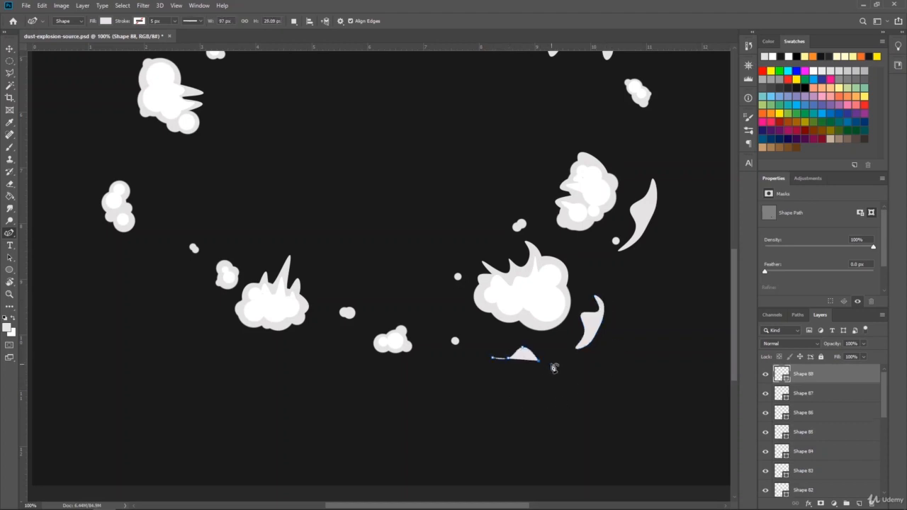
click(536, 376)
click(501, 373)
click(493, 359)
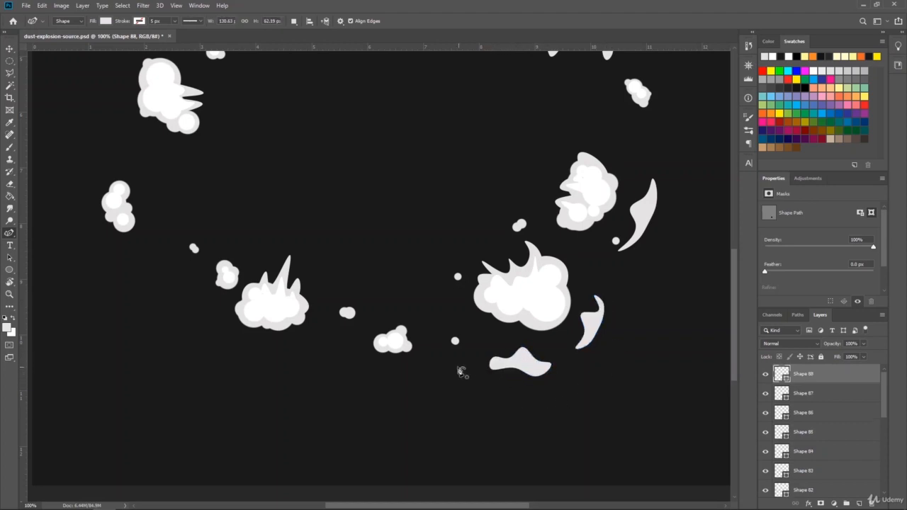
Draw a light gray crescent with a central peak, about 144 px by 72 px, beneath the lower-left cloud
click(226, 343)
click(245, 352)
click(268, 350)
click(284, 344)
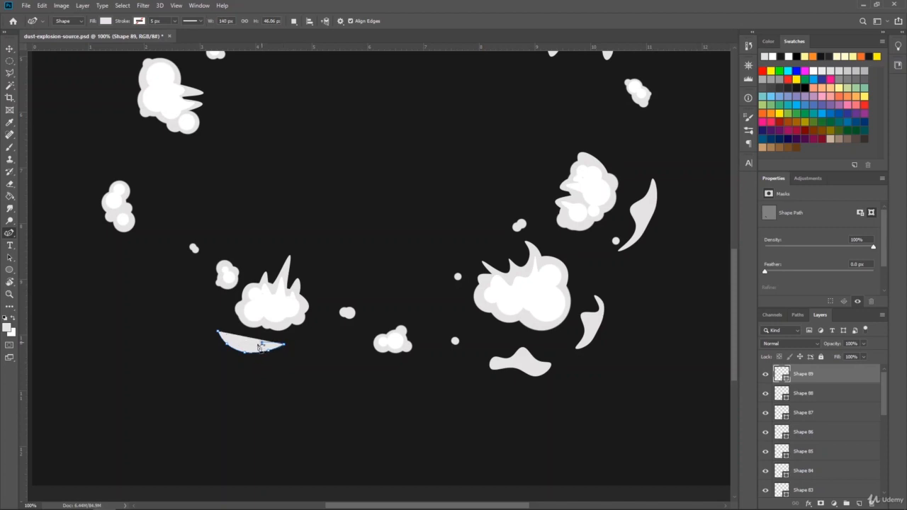
click(261, 343)
click(252, 331)
click(238, 338)
click(228, 325)
click(219, 318)
click(218, 330)
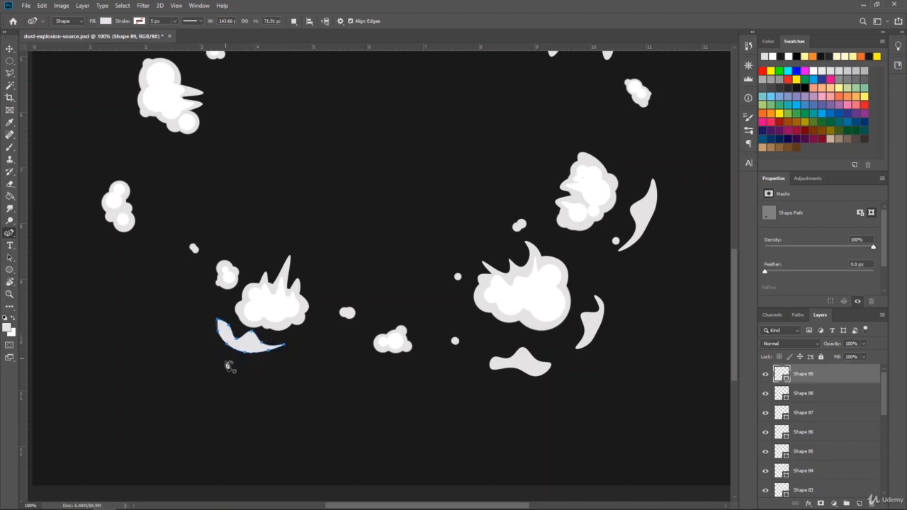
Draw a thin light gray sliver about 74 px wide beneath the small bottom puff
click(385, 375)
click(399, 375)
click(406, 370)
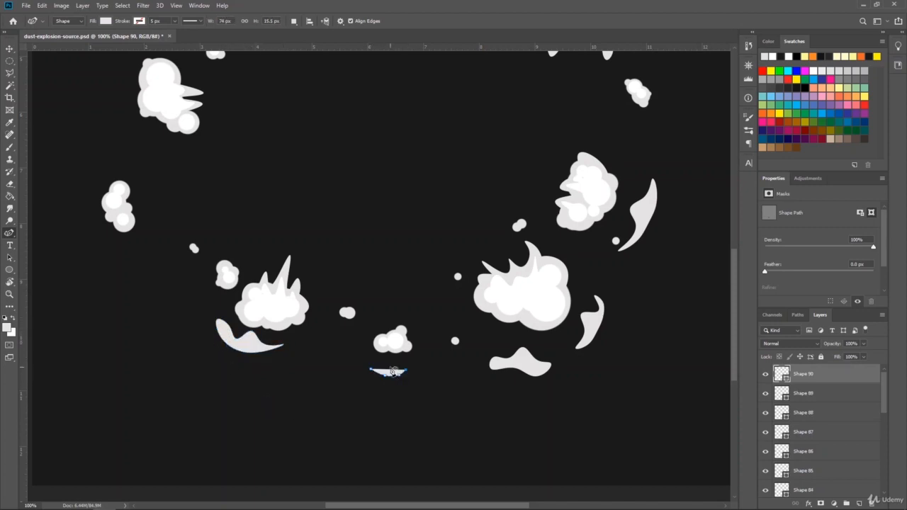
click(389, 367)
click(371, 368)
Draw a small slanted light gray sliver about 52 px by 22 px beside the crescent under the lower-left cloud
click(297, 350)
click(310, 352)
click(323, 342)
click(312, 345)
click(298, 350)
Draw a thin light gray crescent about 88 px tall outside the small puff on the far left
click(84, 193)
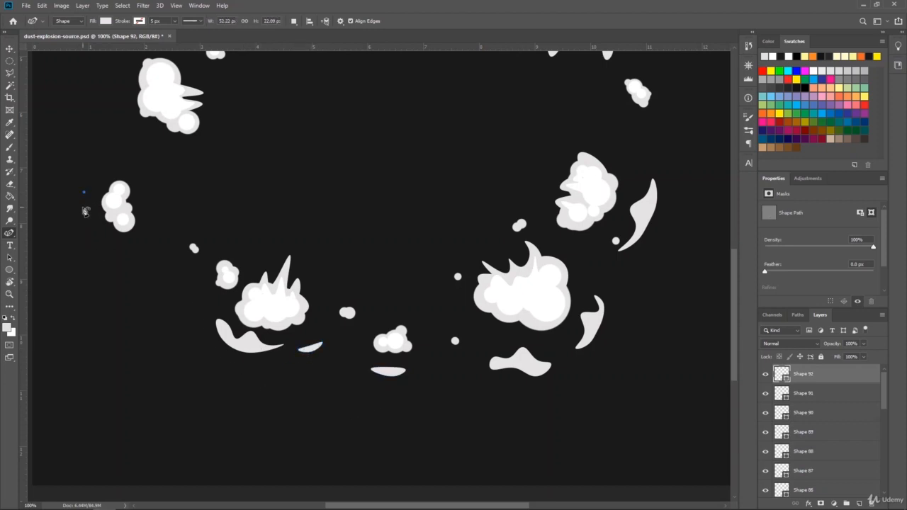
click(83, 208)
click(90, 226)
click(103, 234)
click(91, 214)
click(83, 193)
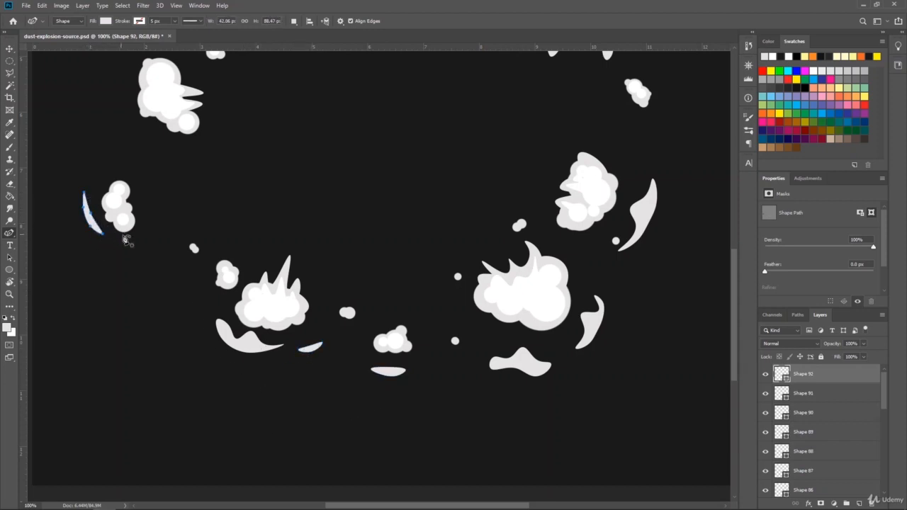
drag(735, 286, 735, 237)
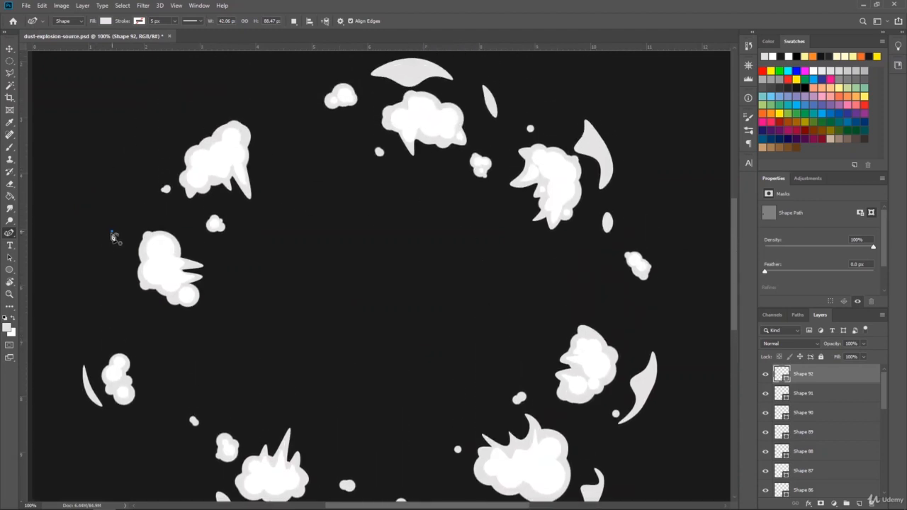
Draw a light gray crescent about 57 px wide, with a peak on its inner edge, outside the large left cloud
click(111, 231)
click(104, 245)
click(105, 264)
click(110, 282)
click(129, 297)
click(121, 276)
click(130, 255)
click(117, 243)
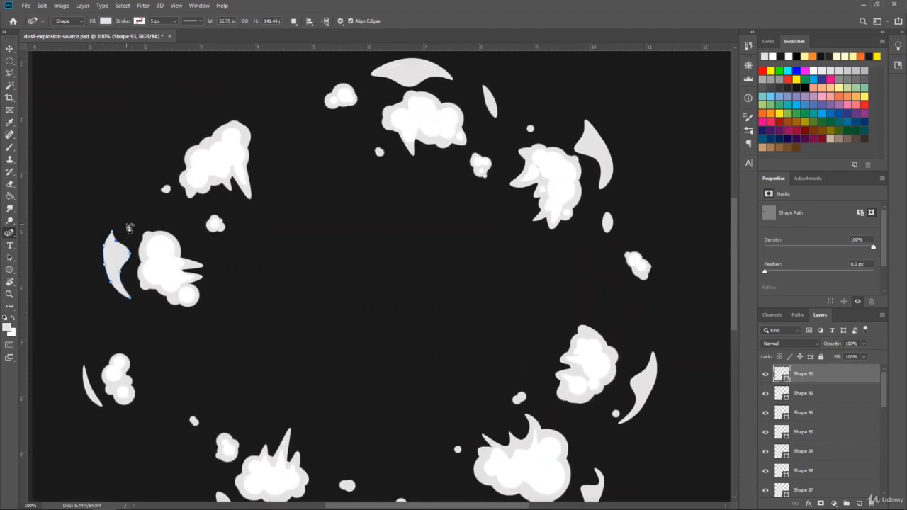
click(128, 225)
click(112, 231)
Draw a light gray crescent about 209 px by 106 px above the large upper-left cloud
drag(733, 212, 734, 177)
click(157, 252)
click(170, 234)
click(196, 214)
click(218, 203)
click(255, 216)
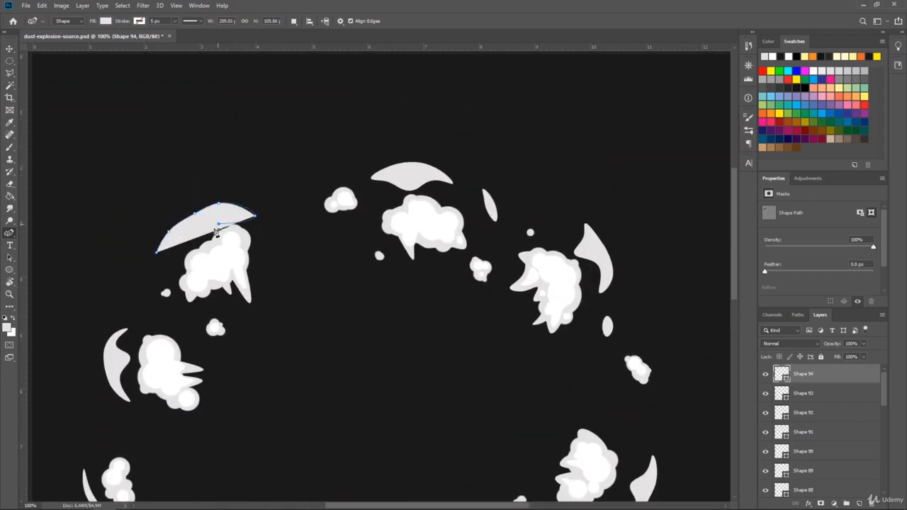
click(219, 224)
click(193, 242)
click(176, 241)
click(156, 252)
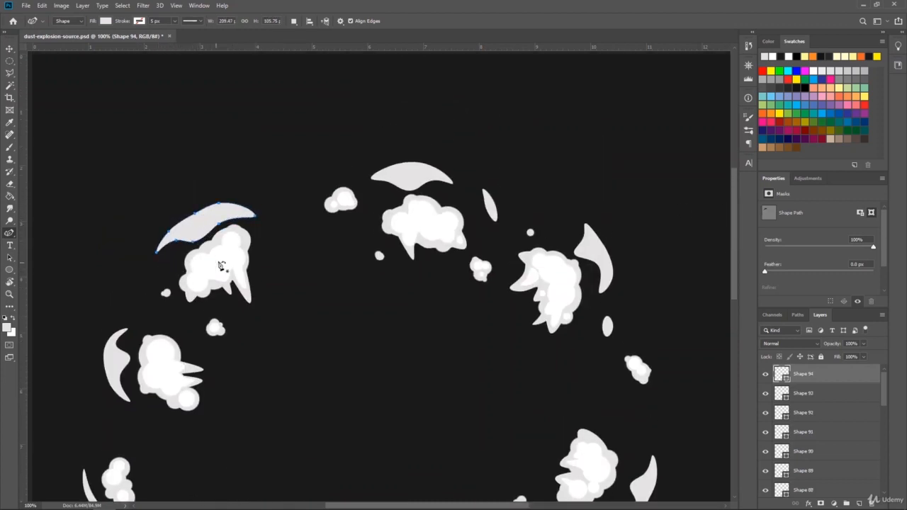
key(Return)
Group the crescent shapes from Shape 82 through Shape 94 and name the group frame 7
mouse_move(884, 386)
mouse_down()
mouse_move(888, 434)
mouse_move(876, 383)
mouse_up()
click(839, 434)
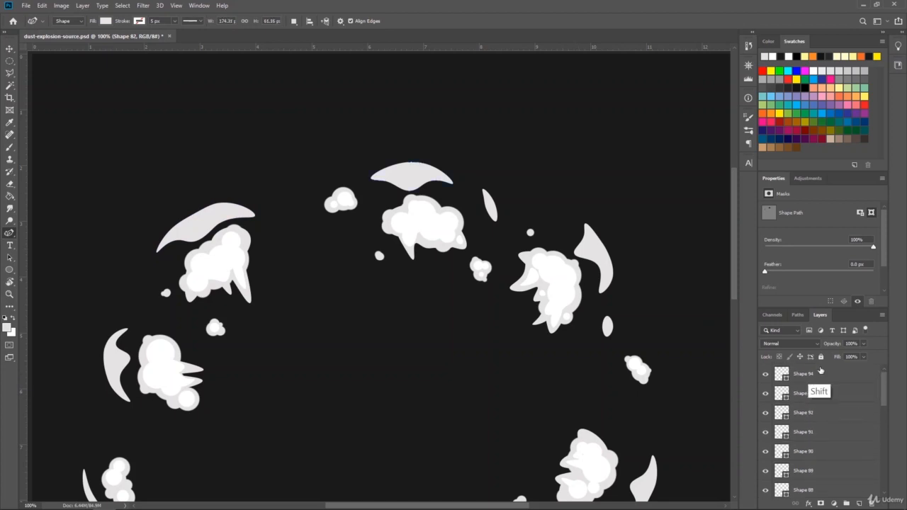
shift+click(820, 371)
click(847, 502)
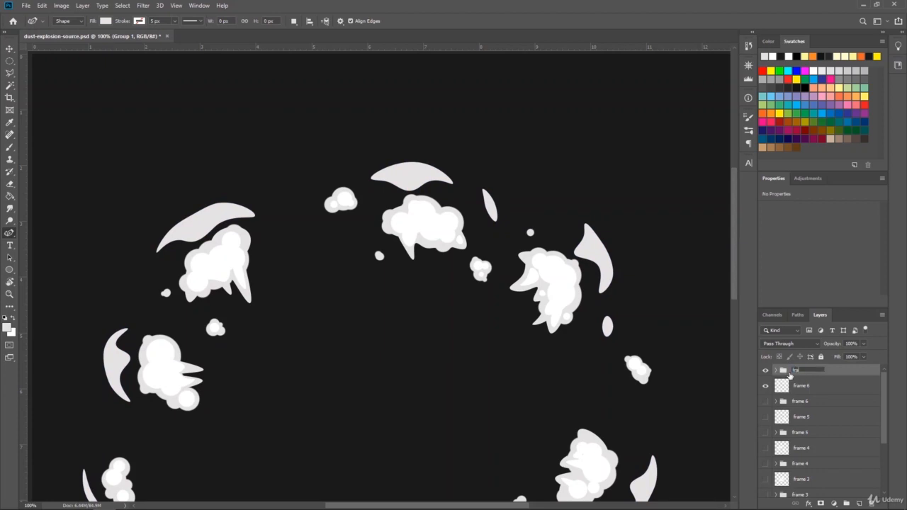
key(Return)
Add an empty layer above Shape 94 inside the frame 7 group
scroll(734, 220, down, 5)
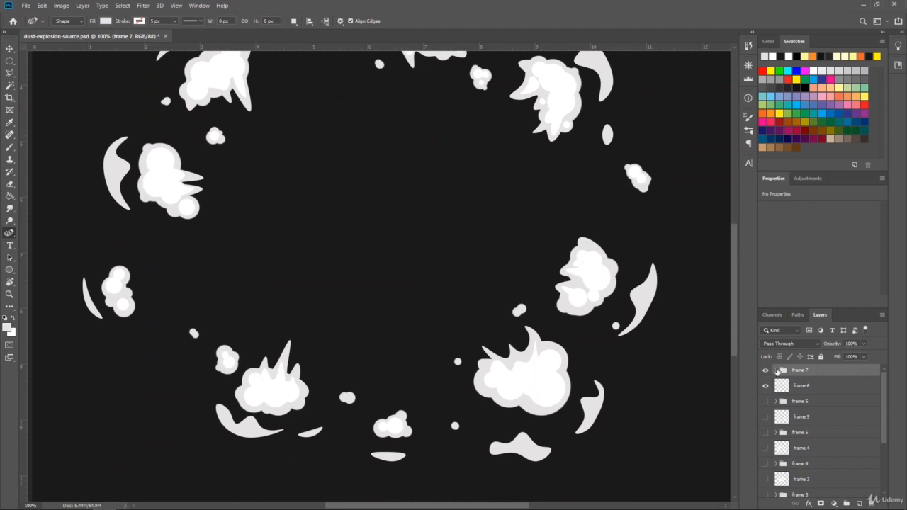
click(775, 370)
click(811, 385)
click(859, 503)
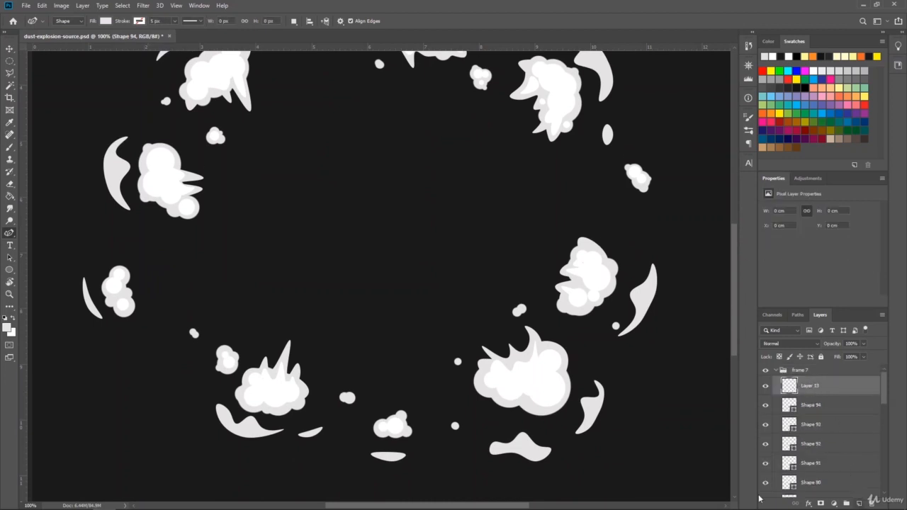
Brush round light gray puffs along the inner edges of the left and bottom crescents
click(10, 148)
click(119, 192)
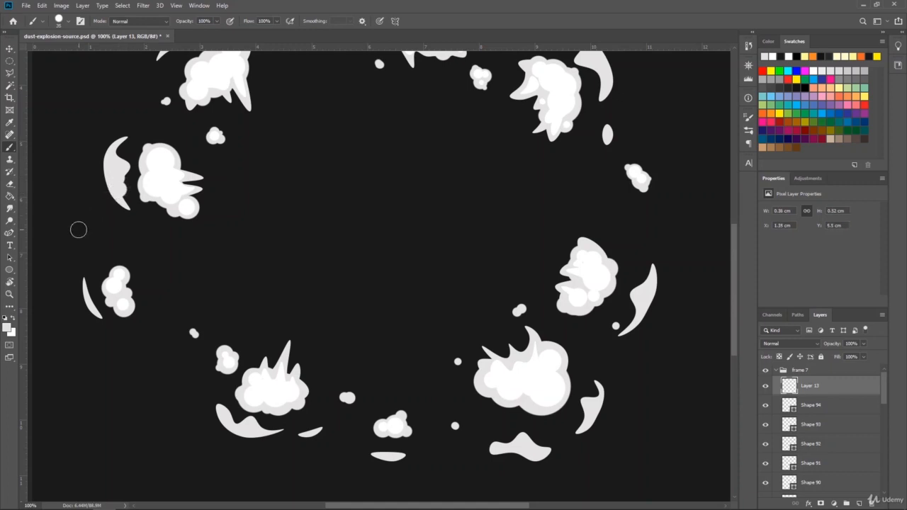
drag(92, 307, 91, 296)
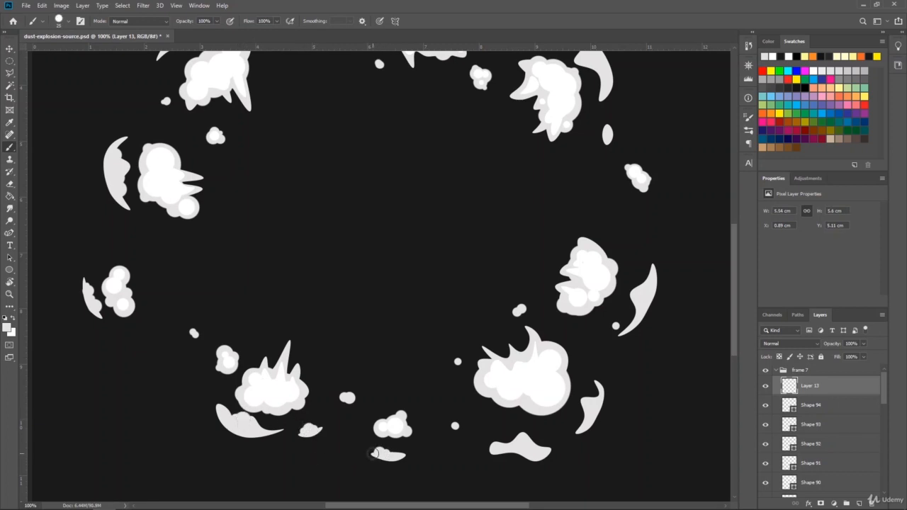
click(374, 453)
mouse_move(530, 445)
mouse_down()
mouse_move(533, 467)
mouse_move(508, 443)
mouse_move(475, 456)
mouse_move(513, 441)
mouse_up()
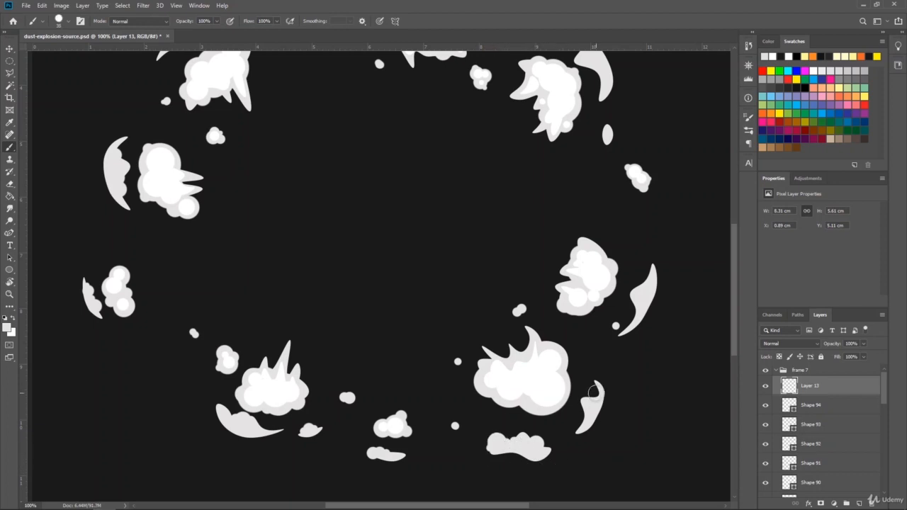
Brush light gray puffs onto the two lower-right crescents and add a round dot outside the adjacent cloud
drag(594, 392, 587, 413)
mouse_move(643, 277)
mouse_down()
mouse_move(637, 310)
mouse_move(655, 287)
mouse_up()
click(660, 278)
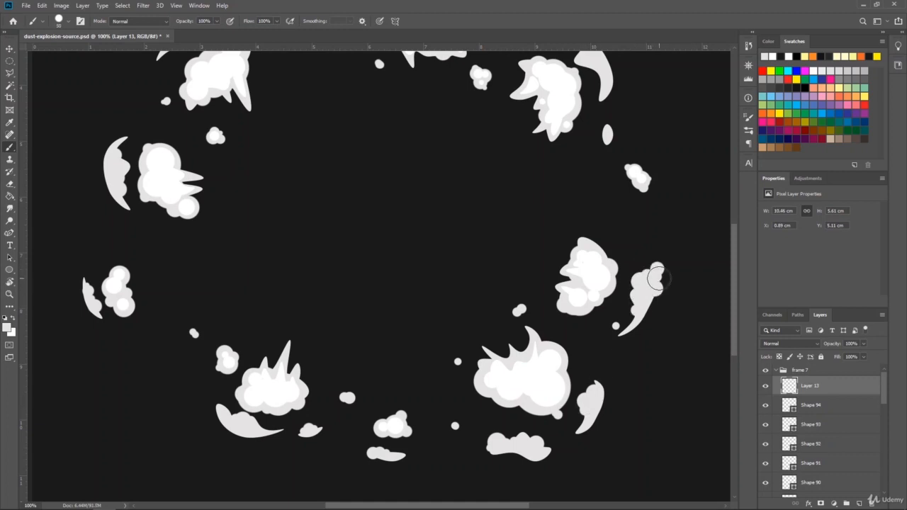
key(bracketleft)
key(bracketleft)
click(619, 253)
Paint tiny light gray dots outside the small far-right cloud and a round bump on the small oval above it
key(bracketleft)
key(bracketleft)
click(668, 159)
click(668, 163)
scroll(673, 206, up, 5)
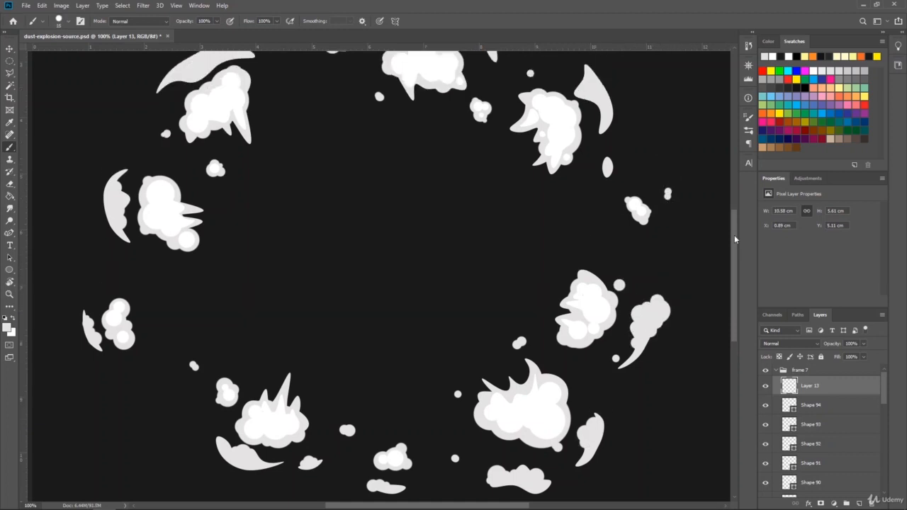
key(bracketright)
key(bracketright)
click(607, 271)
Build up the upper-right crescent with overlapping round light gray puffs of varied sizes
key(bracketright)
key(bracketright)
key(bracketright)
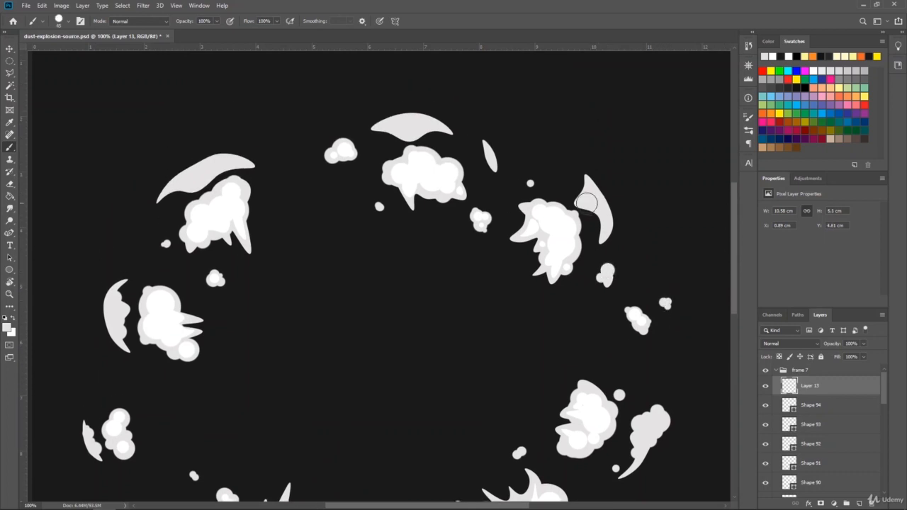
click(578, 185)
key(bracketright)
key(bracketright)
click(593, 182)
key(bracketleft)
key(bracketleft)
click(598, 195)
key(bracketleft)
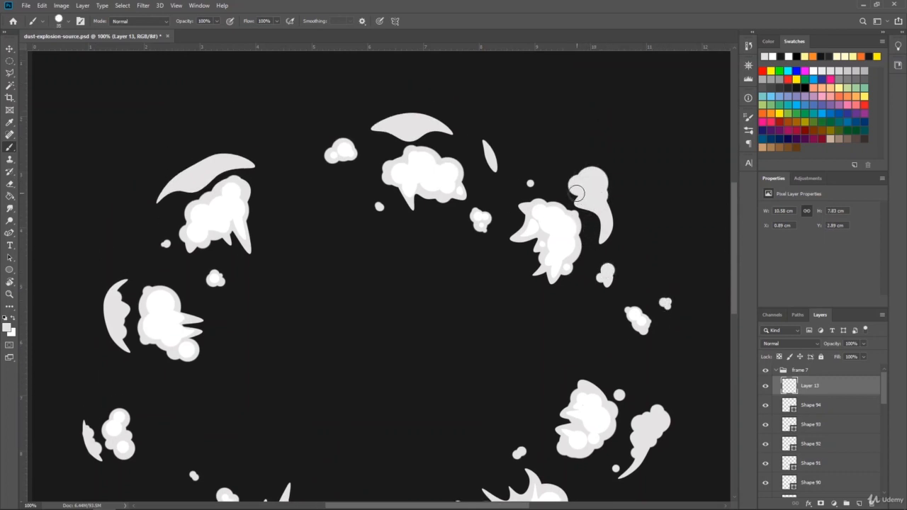
click(571, 185)
click(599, 205)
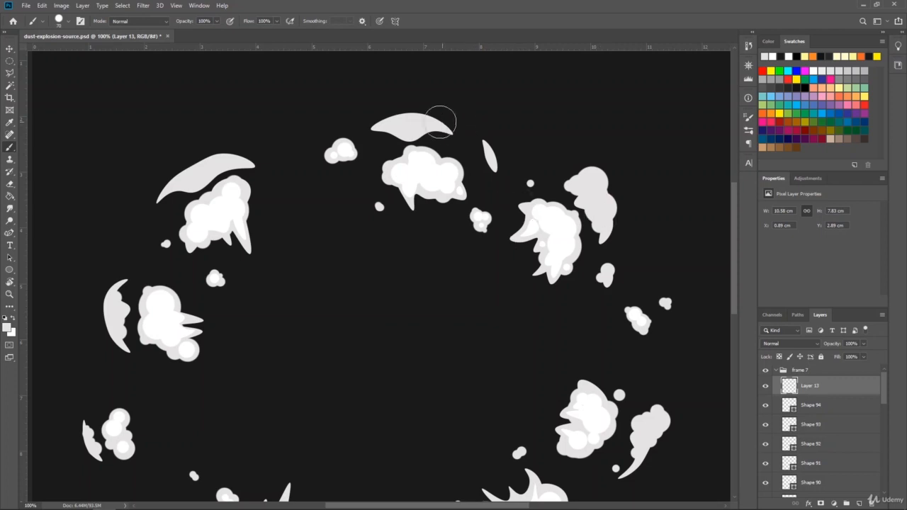
Brush light gray puffs onto the right end of the top crescent and over the thin sliver beside it
drag(448, 131, 433, 121)
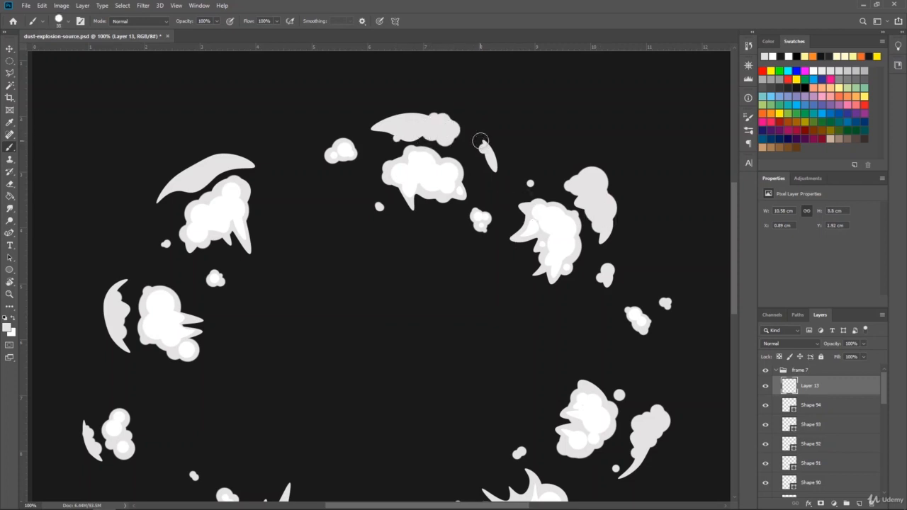
drag(480, 140, 492, 154)
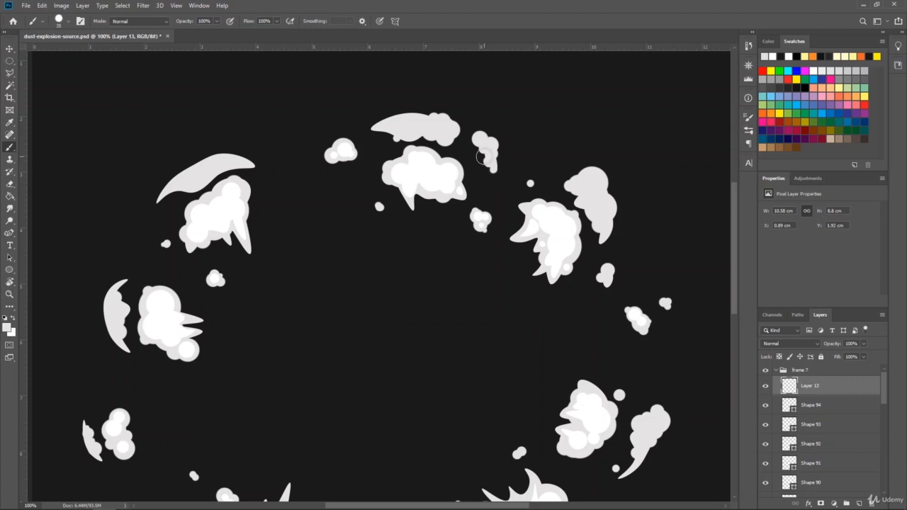
click(483, 157)
key(bracketleft)
key(bracketleft)
key(bracketleft)
Paint a small light gray puff above the small cloud between the top and upper-left crescents
key(bracketright)
key(bracketright)
key(bracketright)
click(334, 124)
Brush round light gray puffs along the lower edge and upper right end of the upper-left crescent
scroll(414, 427, left, 5)
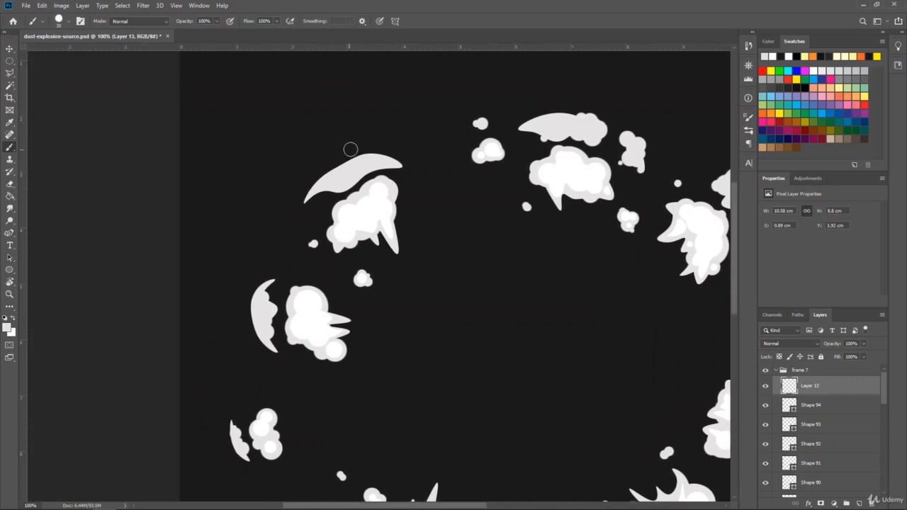
mouse_move(383, 166)
mouse_down()
mouse_move(356, 189)
mouse_move(317, 198)
mouse_up()
click(386, 157)
key(bracketright)
key(bracketright)
key(bracketright)
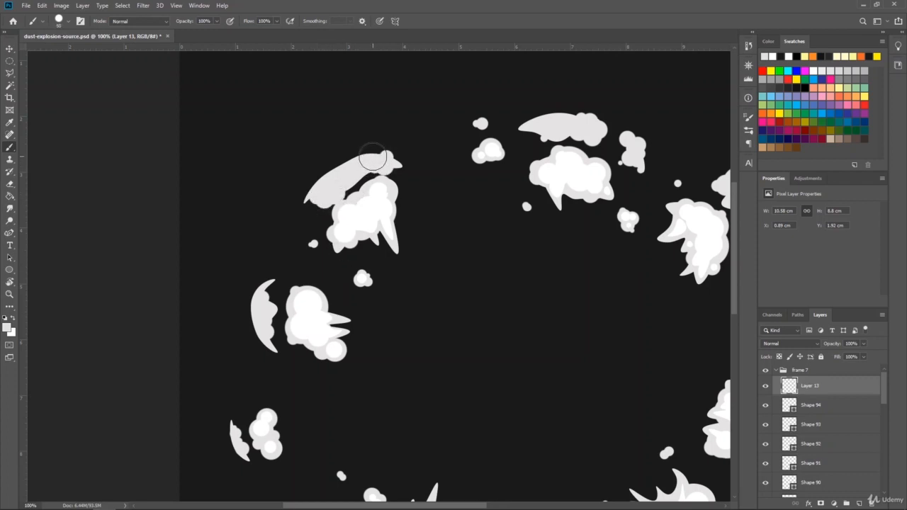
click(371, 157)
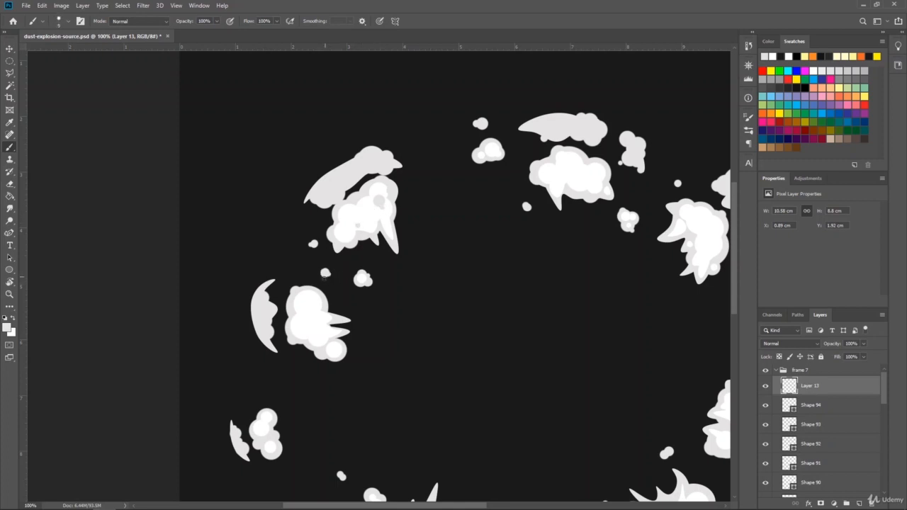
Scatter small light gray dots and puffs around the lower-left area and beneath the large left cloud
scroll(735, 226, down, 6)
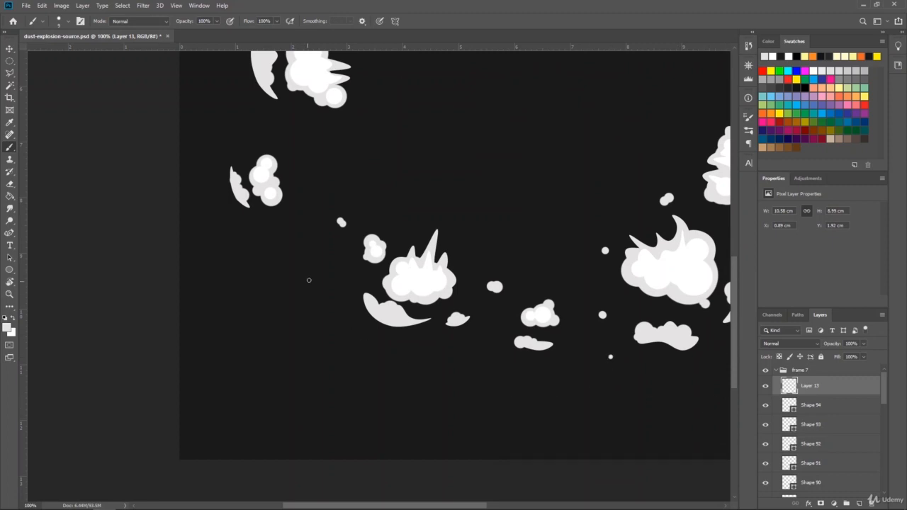
click(311, 280)
key(bracketright)
key(bracketright)
click(341, 284)
scroll(699, 149, up, 5)
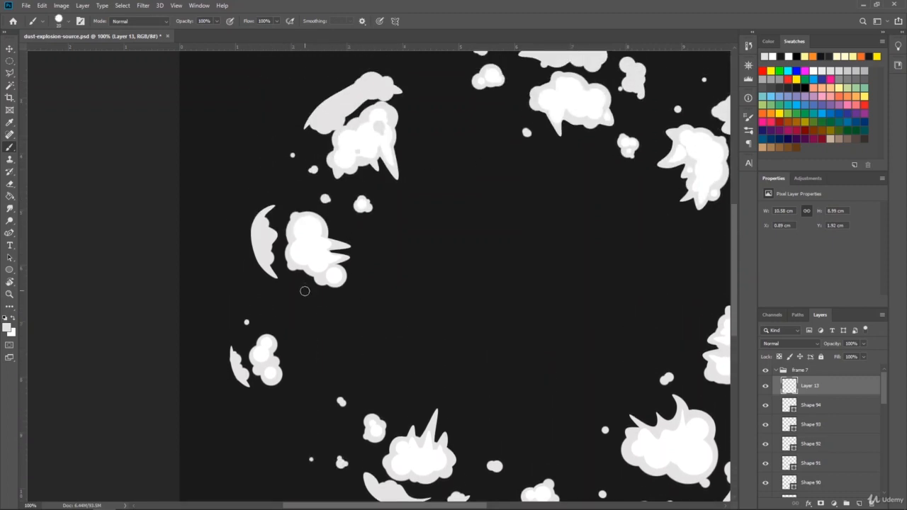
click(298, 294)
mouse_move(734, 223)
mouse_down()
mouse_move(735, 192)
mouse_move(734, 212)
mouse_up()
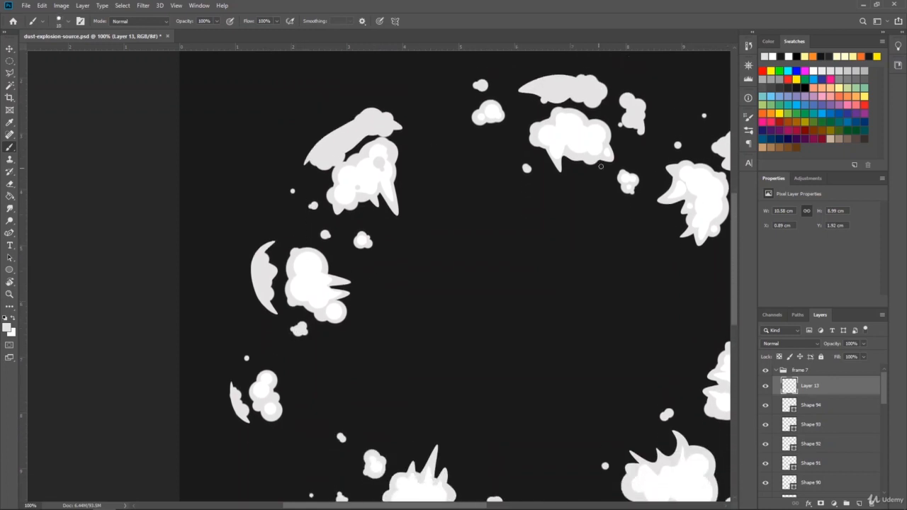
key(bracketright)
key(bracketright)
drag(398, 505, 478, 504)
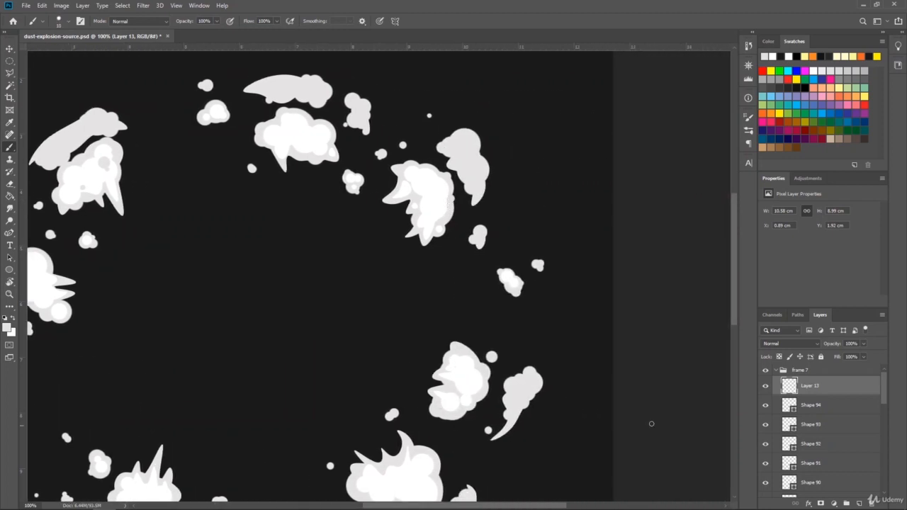
Hide the merged frame 6 layer briefly to check frame 7 alone, and reselect frame 7's painting layer
click(776, 371)
click(765, 386)
drag(734, 221, 735, 238)
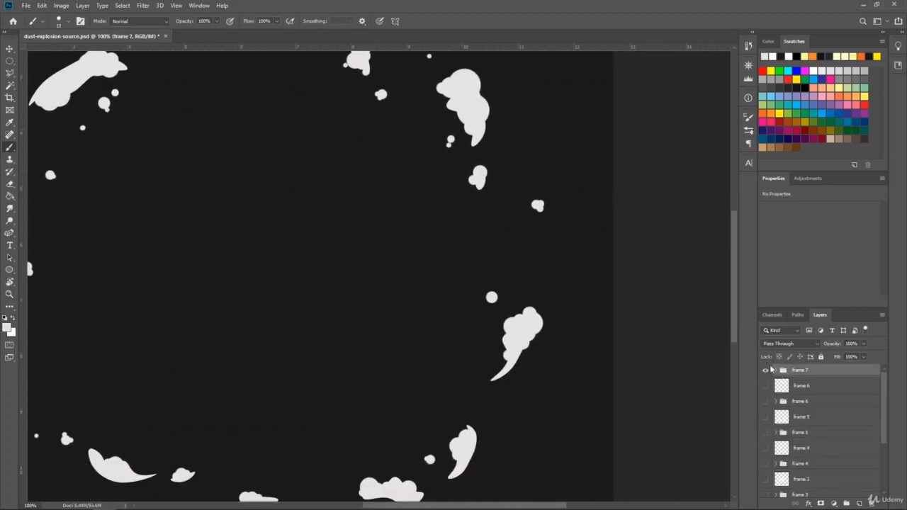
click(765, 385)
click(775, 371)
click(802, 387)
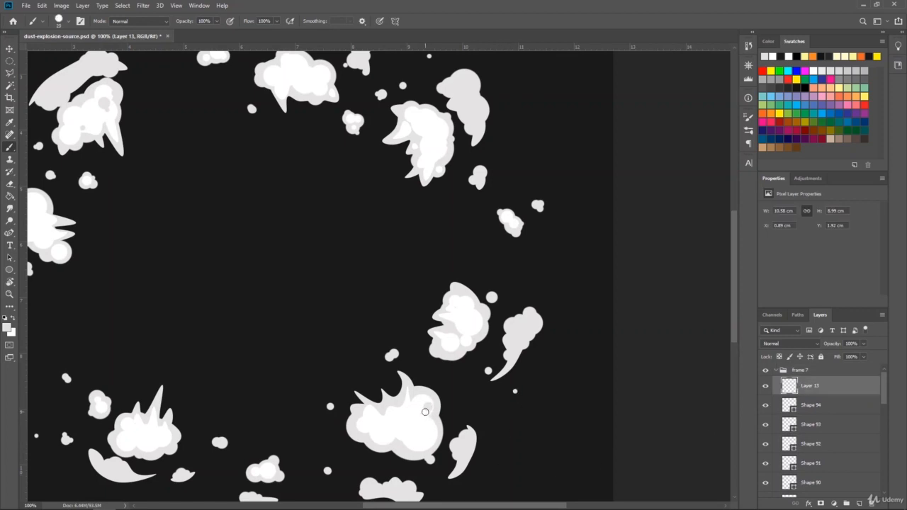
Paint small light gray puffs over the large lower clouds with a smaller brush
key(bracketleft)
key(bracketleft)
drag(457, 505, 399, 505)
drag(733, 235, 736, 269)
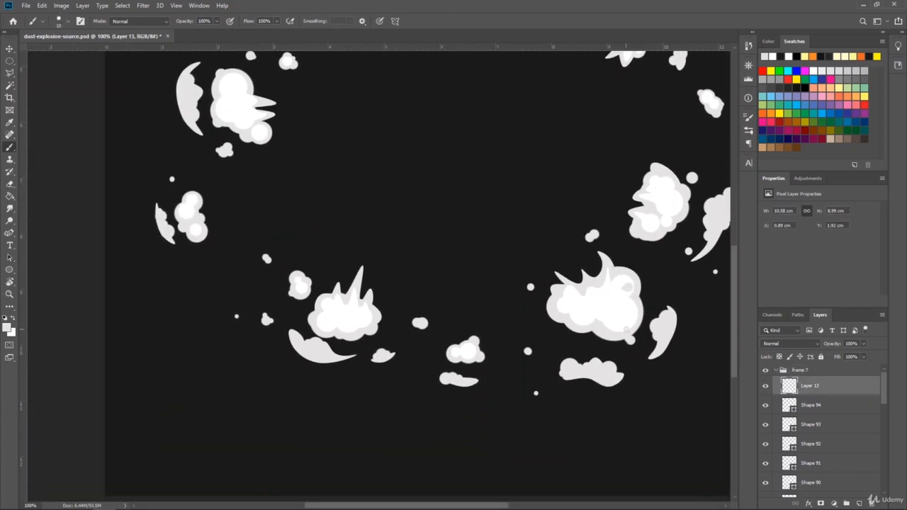
Hide the merged frame 6 layer and view the whole frame 7 ring of crescents and puffs
click(776, 371)
click(765, 385)
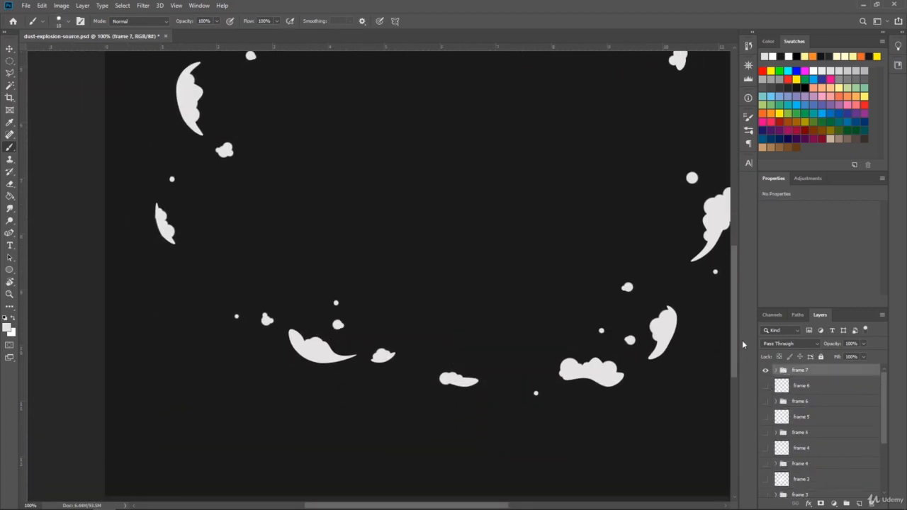
drag(734, 344, 720, 293)
drag(479, 507, 522, 507)
click(775, 371)
click(807, 386)
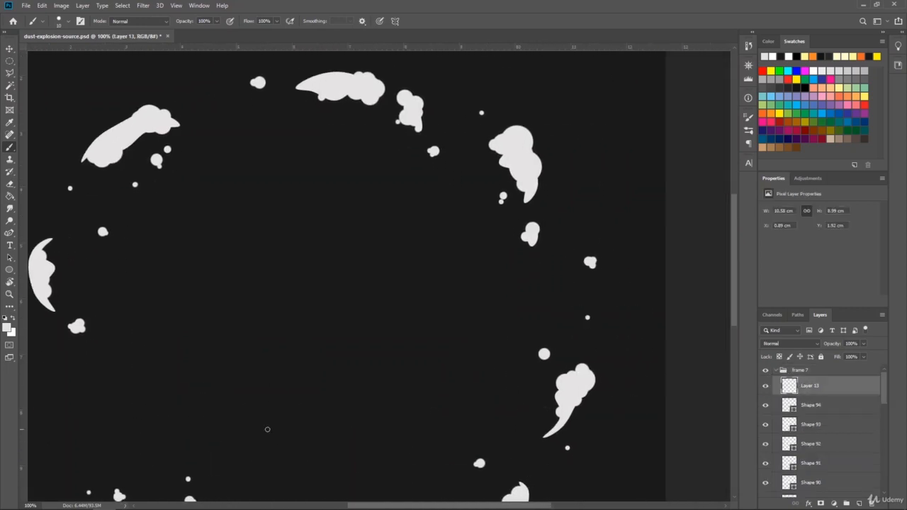
click(9, 294)
click(72, 20)
click(367, 261)
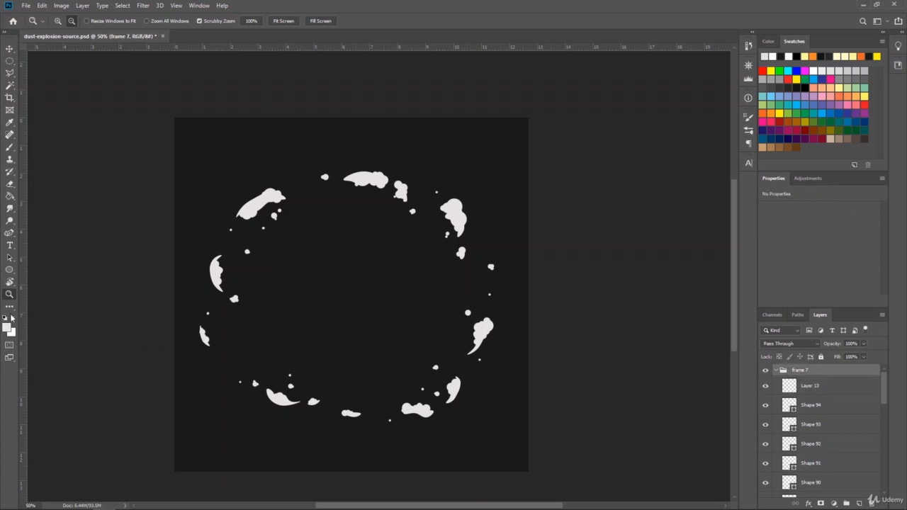
Make white the foreground color and add a new layer above Layer 13 in the frame 7 group
click(14, 319)
click(847, 386)
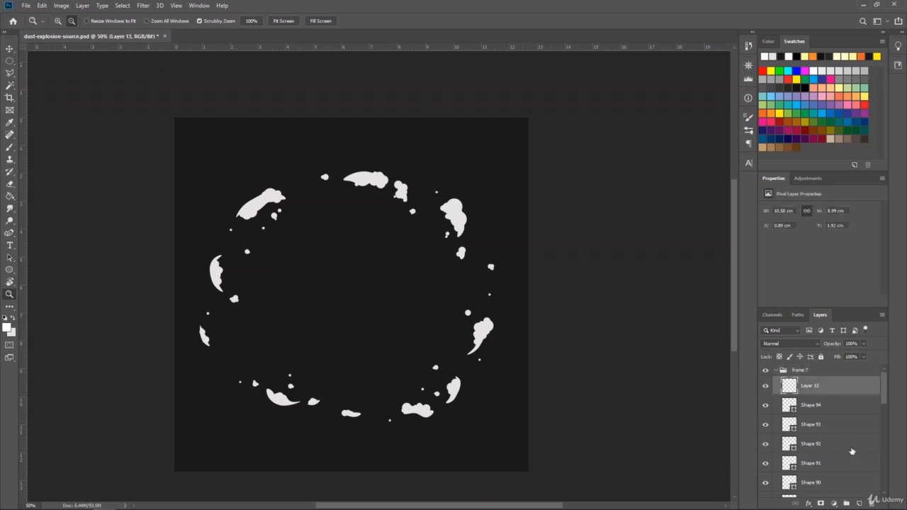
click(858, 501)
Brush overlapping round white highlights onto the right end of the top crescent
click(59, 22)
click(375, 163)
click(375, 166)
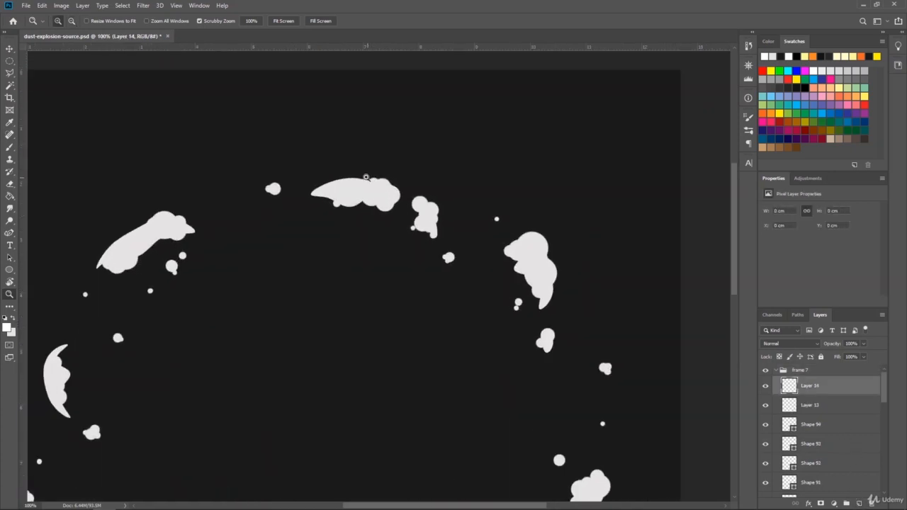
click(309, 196)
click(9, 147)
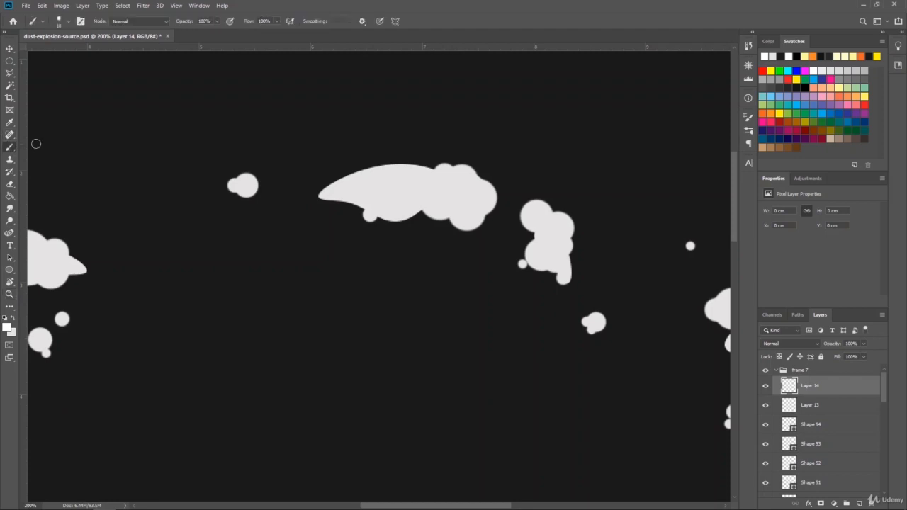
key(bracketright)
key(bracketright)
key(bracketright)
key(bracketright)
click(473, 196)
key(bracketleft)
key(bracketleft)
click(459, 195)
Fill the puffy sliver beside the top crescent with a cluster of round white highlights
click(558, 226)
click(543, 221)
click(555, 242)
key(bracketleft)
click(541, 255)
key(bracketleft)
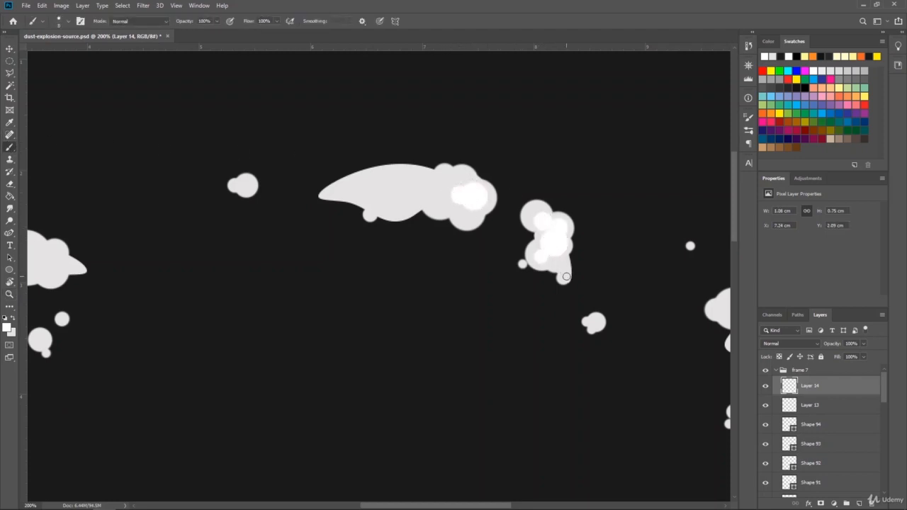
click(566, 276)
click(553, 258)
Paint a small white highlight on the little puff to the left of the top crescent
key(bracketleft)
key(bracketleft)
click(247, 184)
Paint a large round white highlight in the middle of the top crescent
key(bracketright)
key(bracketright)
key(bracketright)
key(bracketright)
key(bracketright)
key(bracketright)
scroll(287, 293, right, 3)
click(286, 188)
Brush round white highlights of varying size onto the lobes of the upper-right crescent
click(652, 299)
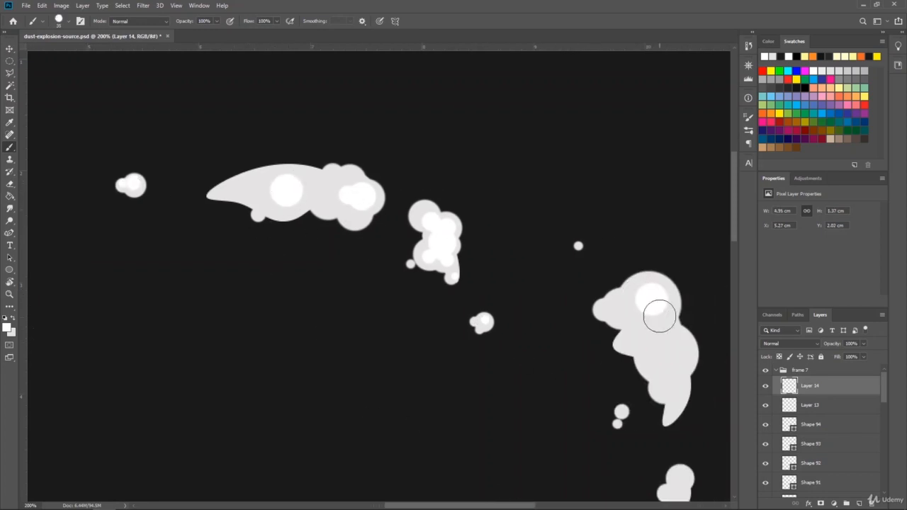
click(674, 351)
key(bracketleft)
key(bracketleft)
click(655, 319)
key(bracketright)
key(bracketright)
click(625, 308)
key(bracketleft)
key(bracketleft)
key(bracketleft)
key(bracketleft)
click(669, 385)
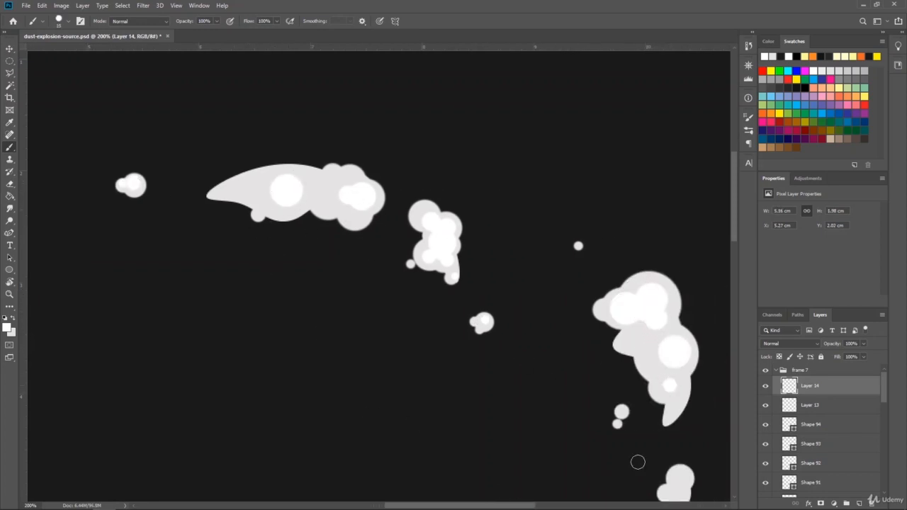
Paint a small white highlight on the puff below the upper-right crescent
drag(521, 507, 557, 507)
drag(735, 168, 736, 236)
drag(513, 120, 509, 127)
key(bracketleft)
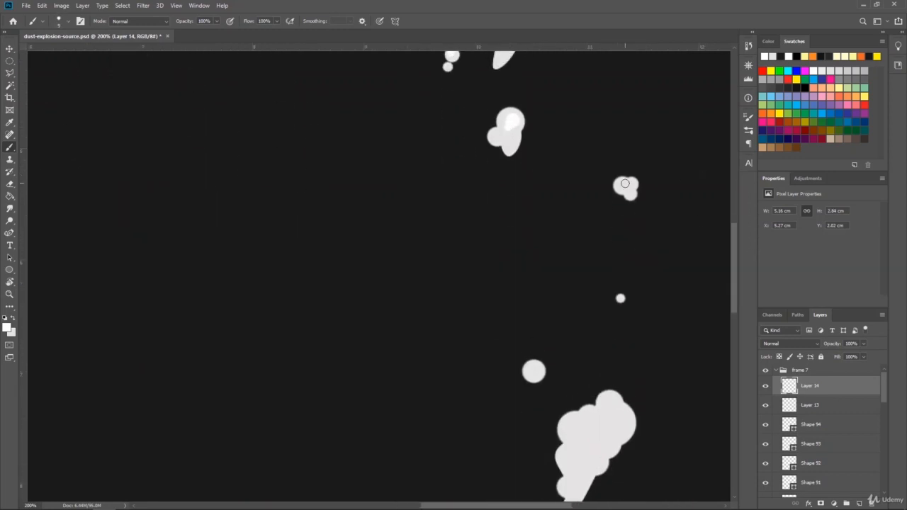
Brush overlapping white highlights onto the puffy upper part of the lower-right crescent, with a larger one at its center
key(bracketright)
key(bracketright)
key(bracketright)
click(617, 419)
key(bracketleft)
key(bracketleft)
click(612, 406)
key(bracketright)
key(bracketright)
key(bracketright)
key(bracketright)
key(bracketright)
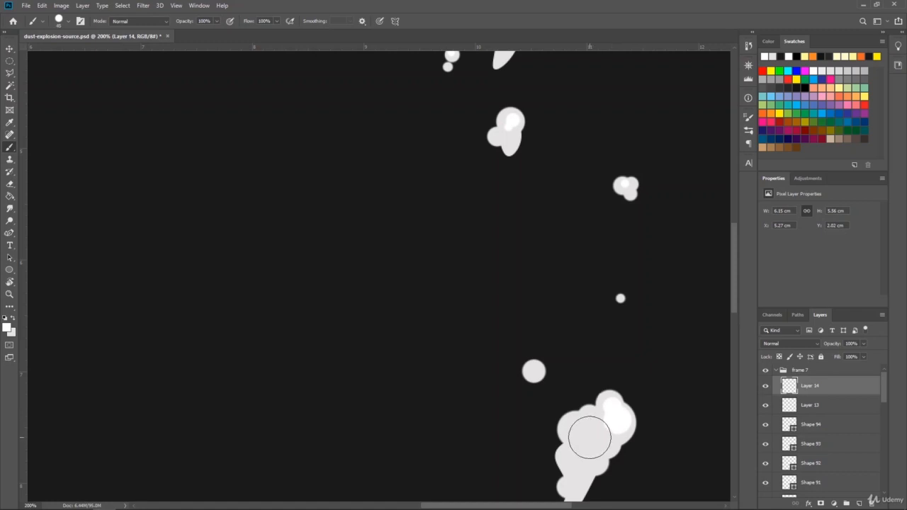
click(589, 437)
key(bracketleft)
key(bracketleft)
Brush clusters of large and small white highlights onto both puffy ends of the wide bottom crescent
drag(735, 263, 741, 330)
key(bracketright)
key(bracketright)
click(364, 342)
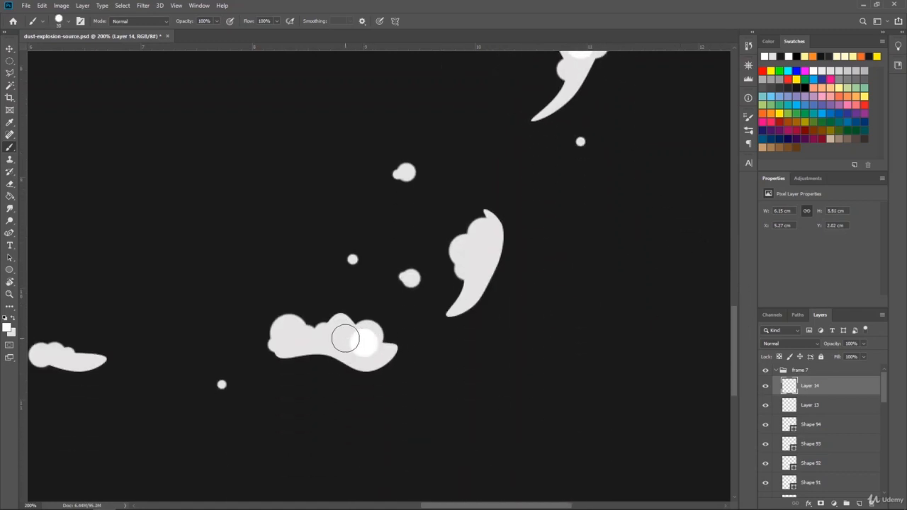
key(bracketleft)
click(344, 339)
key(bracketright)
click(287, 335)
key(bracketleft)
key(bracketleft)
key(bracketleft)
click(301, 340)
click(336, 338)
click(378, 357)
key(bracketright)
key(bracketright)
click(362, 353)
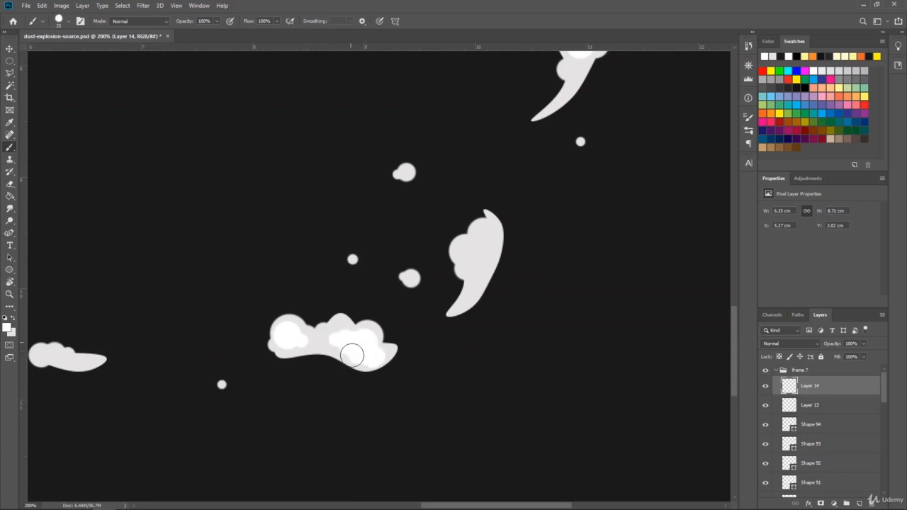
Fill the puffy upper part of the upright crescent beside the wide bottom one with overlapping white highlights
click(486, 234)
key(bracketright)
key(bracketright)
click(473, 253)
key(bracketleft)
key(bracketleft)
key(bracketleft)
key(bracketleft)
click(469, 268)
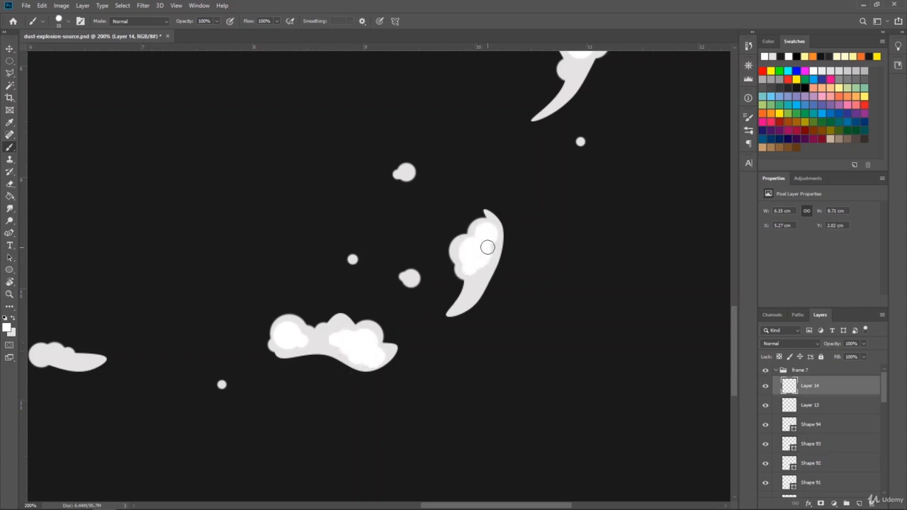
click(487, 247)
Add a small white highlight to each of the two little puffs inside the upright bottom crescent
key(bracketleft)
key(bracketleft)
click(406, 173)
click(413, 277)
Paint a small and a larger white highlight on the tiny crescent beside the large bottom-left one
mouse_move(453, 505)
mouse_down()
mouse_move(329, 505)
mouse_move(347, 505)
mouse_up()
click(417, 308)
key(bracketright)
key(bracketright)
key(bracketright)
click(408, 310)
Brush three overlapping white highlights along the puffs of the flat, tapering crescent at the bottom
key(bracketleft)
click(536, 354)
key(bracketright)
click(549, 353)
key(bracketleft)
key(bracketleft)
click(558, 359)
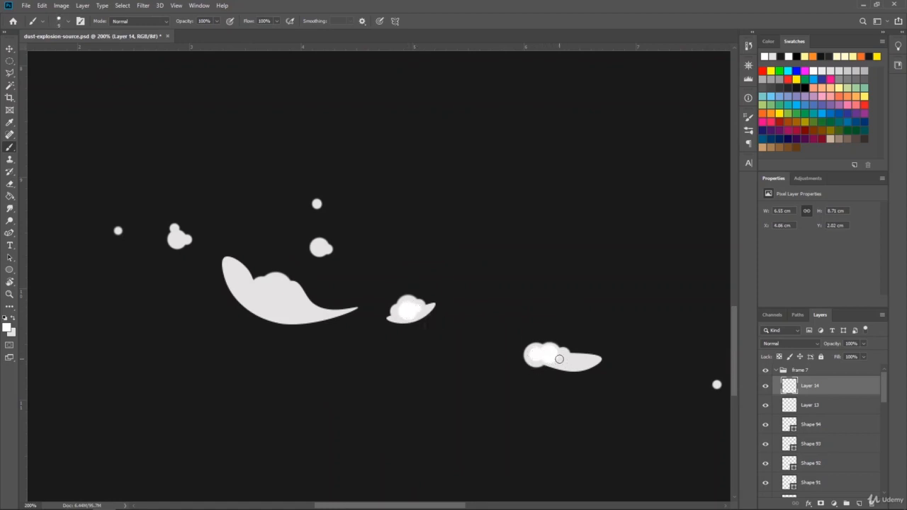
Brush overlapping white highlights onto the middle of the large bottom-left crescent and one onto the puff above it
click(272, 296)
click(248, 289)
click(288, 296)
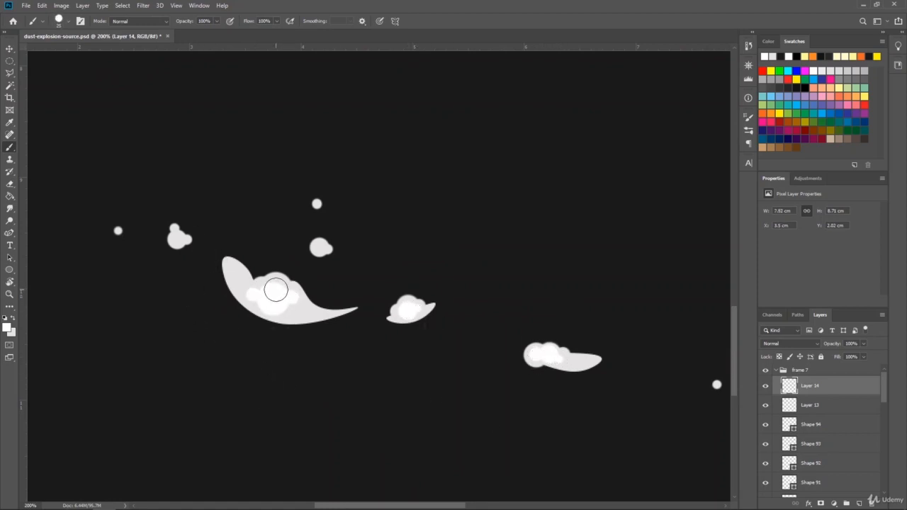
click(275, 290)
key(bracketleft)
key(bracketleft)
click(326, 250)
Paint round white highlights on the lobes of the small crescent on the ring's left side, the largest on its lower lobe
drag(346, 506, 278, 505)
mouse_move(733, 317)
mouse_down()
mouse_move(703, 246)
mouse_move(697, 250)
mouse_up()
key(bracketright)
key(bracketright)
click(298, 408)
click(281, 378)
click(285, 397)
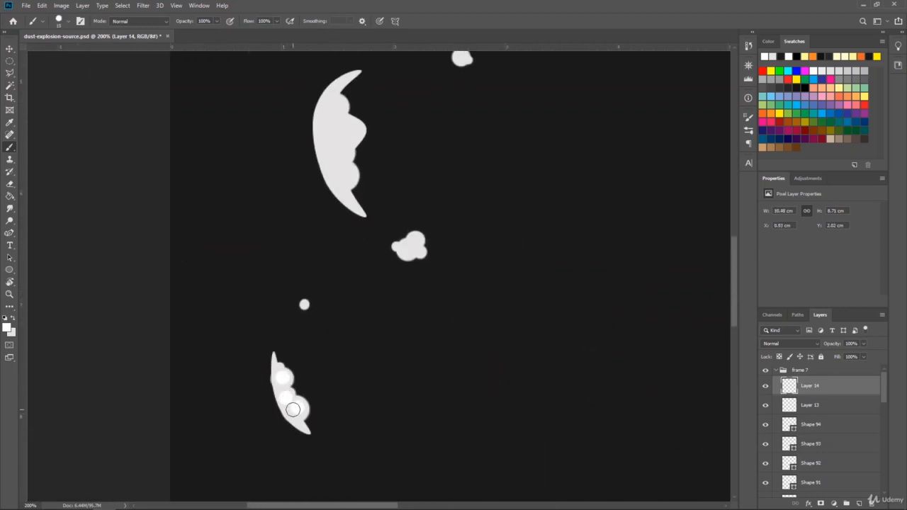
key(bracketright)
key(bracketright)
click(295, 409)
Brush white highlights onto the puff cluster between the two left crescents
key(bracketleft)
key(bracketleft)
key(bracketleft)
drag(416, 240, 413, 244)
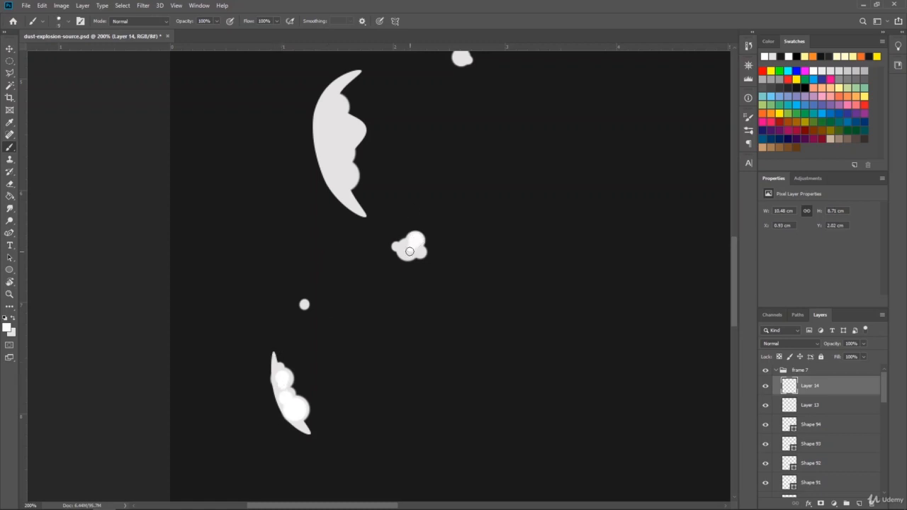
key(bracketright)
click(408, 249)
Add single white highlights to the three small puffs between the left crescent and the upper-left crescent
key(bracketleft)
key(bracketleft)
drag(734, 262, 720, 216)
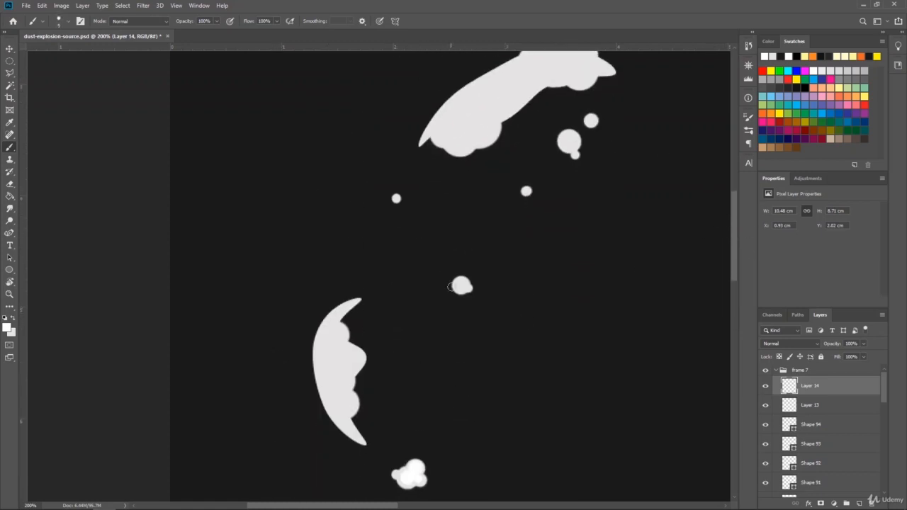
click(463, 284)
key(bracketright)
key(bracketright)
click(570, 141)
key(bracketleft)
key(bracketleft)
click(591, 120)
Brush a vertical chain of four overlapping white highlights down the left crescent
key(bracketright)
key(bracketright)
key(bracketright)
key(bracketright)
key(bracketright)
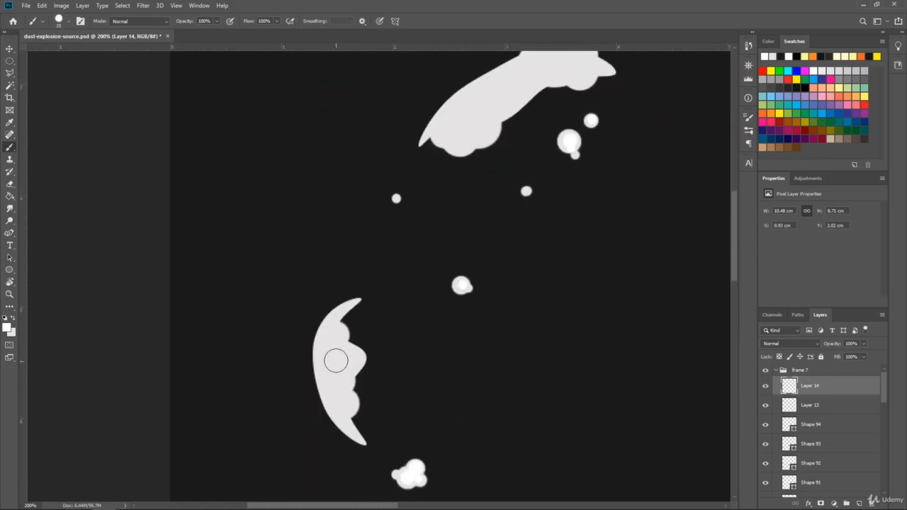
click(332, 338)
key(bracketright)
key(bracketright)
click(335, 362)
key(bracketleft)
click(334, 384)
click(344, 405)
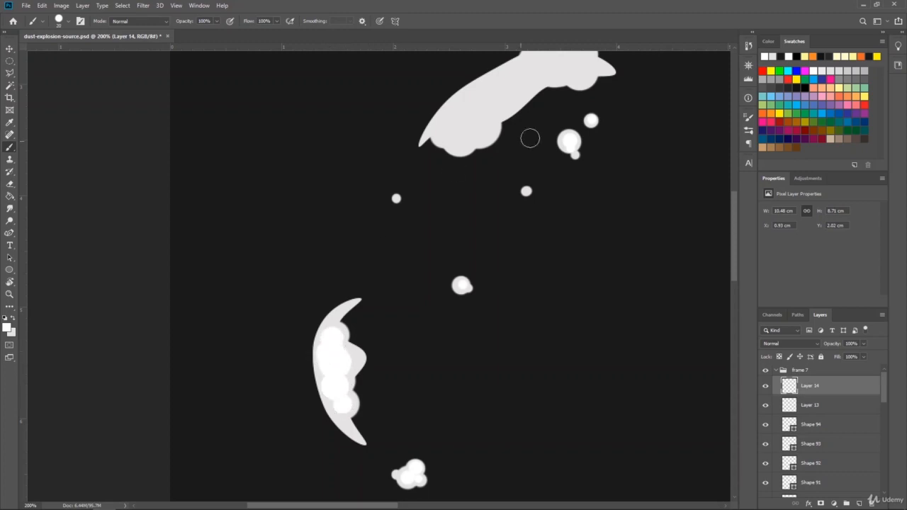
Brush overlapping large and small white highlights onto both puffy ends of the upper-left crescent
drag(734, 215, 728, 182)
click(563, 223)
click(577, 226)
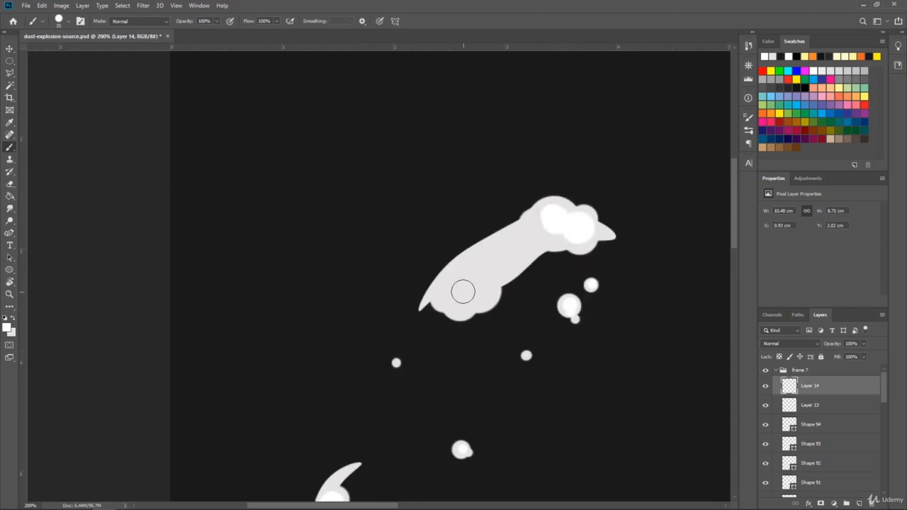
key(bracketright)
click(460, 290)
click(479, 270)
click(545, 225)
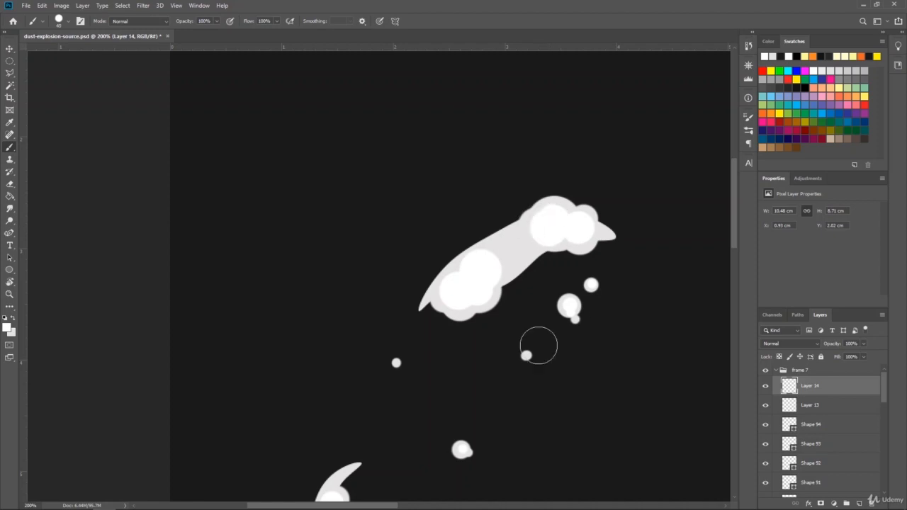
click(505, 255)
click(531, 230)
Draw a curved white highlight shape about 59 px wide from the top crescent's tapered tip to its middle round highlight
click(9, 294)
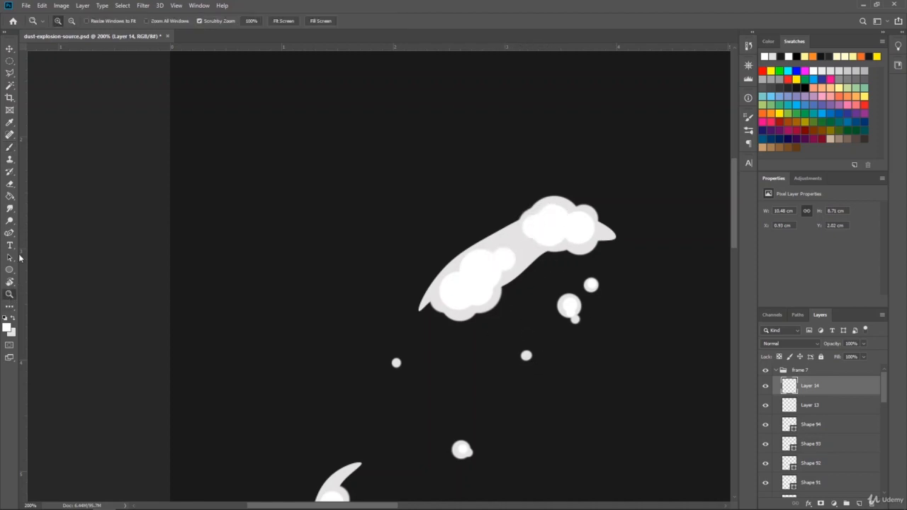
click(71, 21)
click(429, 222)
click(437, 231)
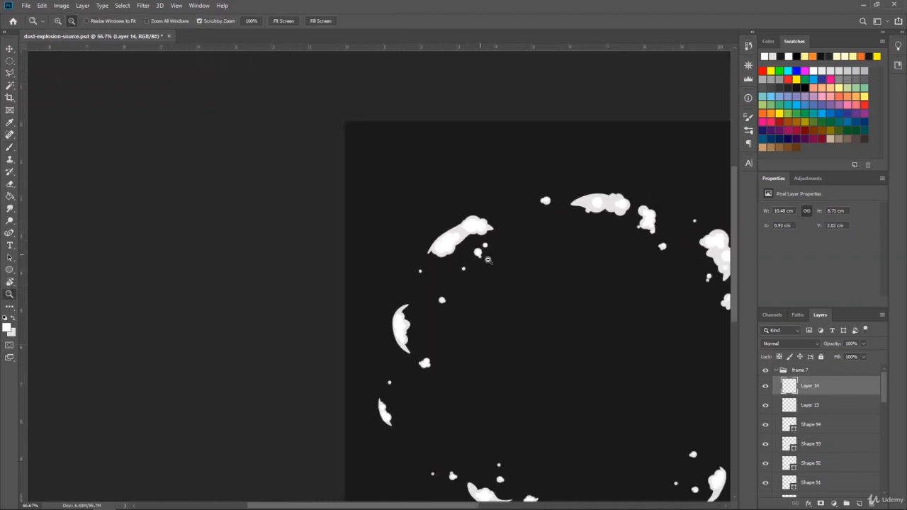
drag(456, 505, 511, 505)
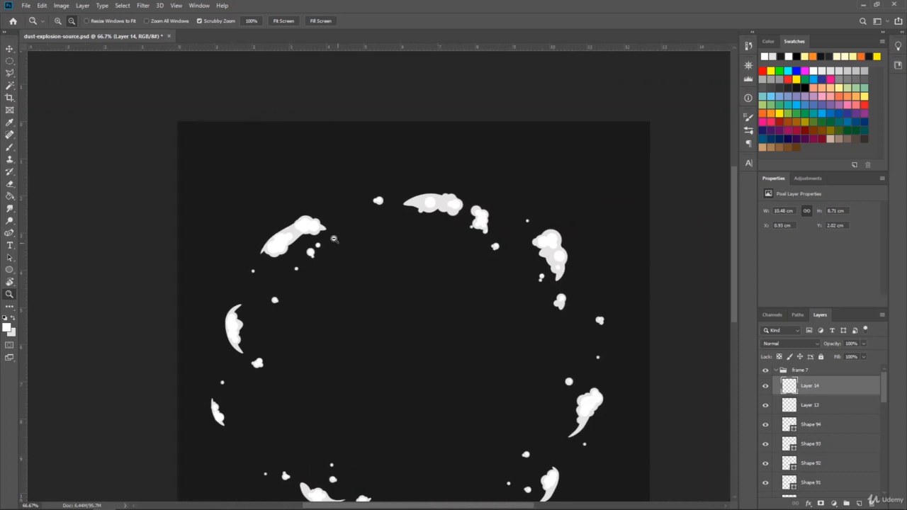
click(58, 21)
click(423, 178)
click(428, 188)
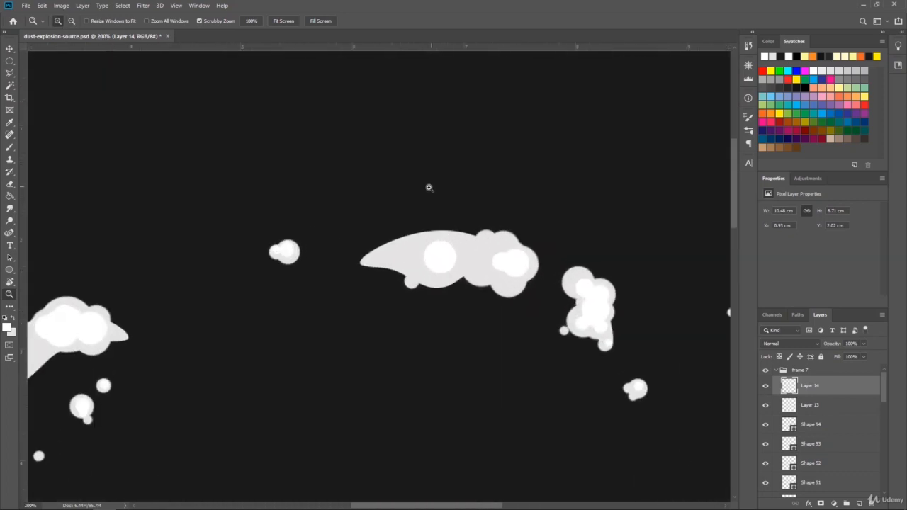
key(p)
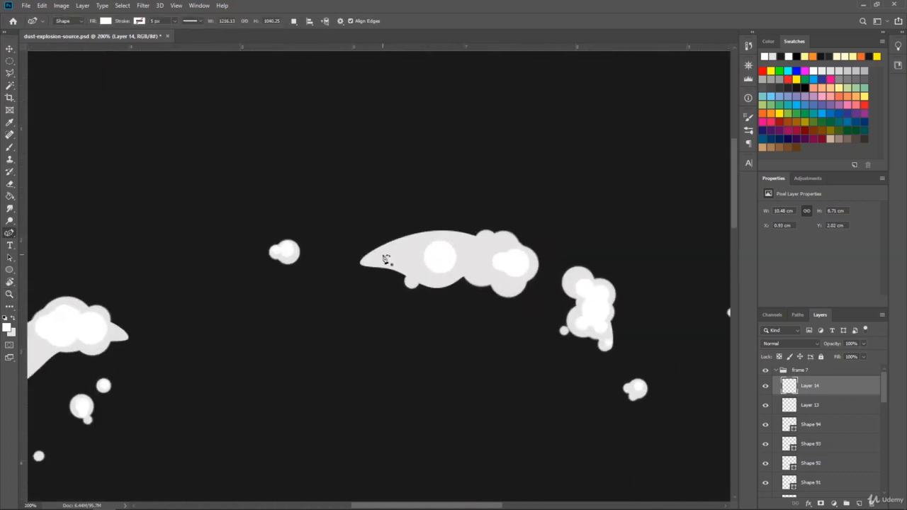
click(382, 255)
click(404, 243)
click(437, 247)
click(432, 264)
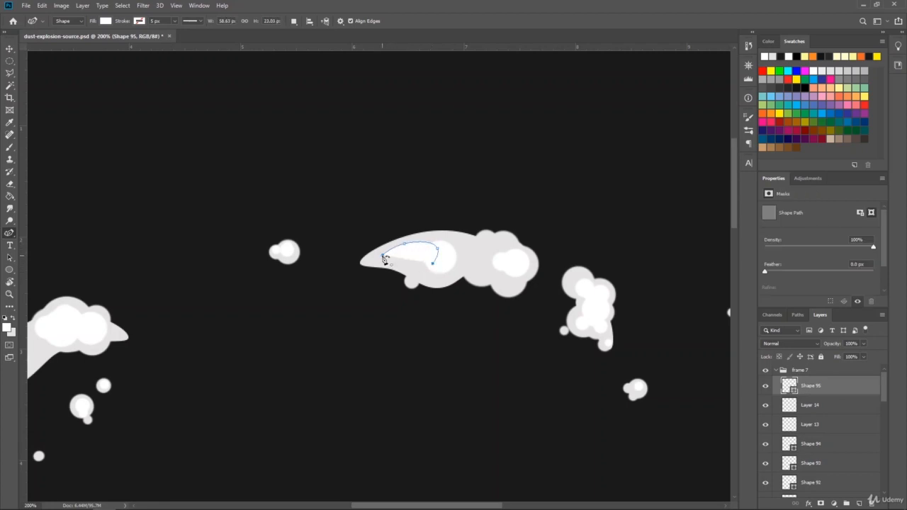
click(384, 256)
key(Return)
Draw a curved white highlight about 66 px wide joining the top crescent's middle highlight to its right puff's highlight
click(482, 243)
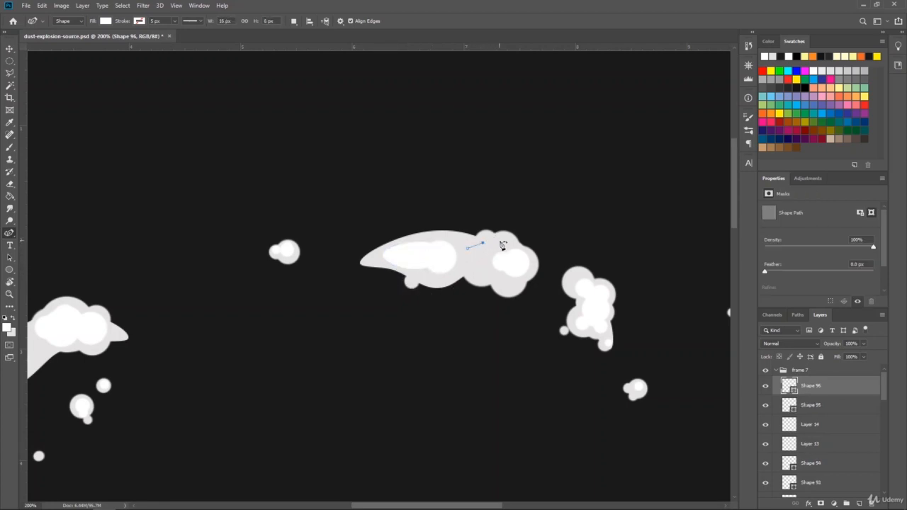
click(501, 244)
click(516, 258)
click(496, 265)
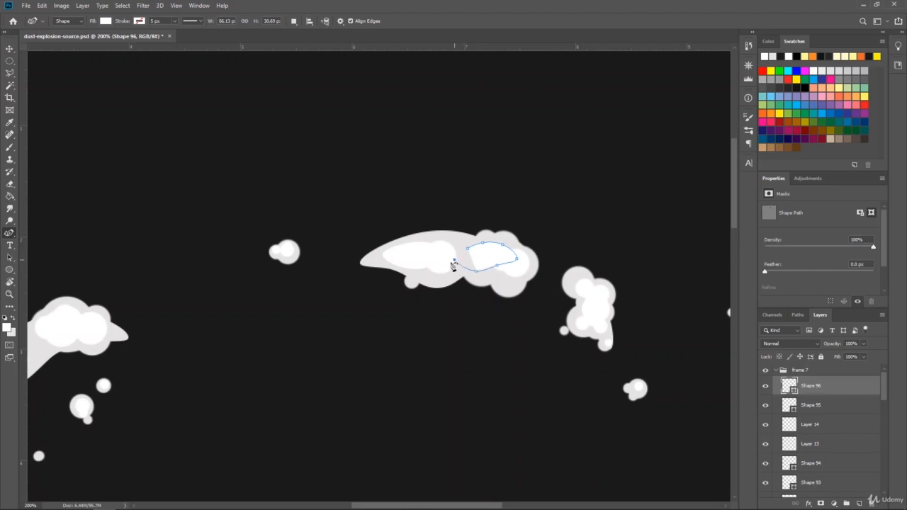
click(457, 265)
click(467, 248)
key(Return)
Draw a small white highlight about 18 px wide on the uppermost puff of the cluster right of the top crescent
click(579, 277)
click(575, 272)
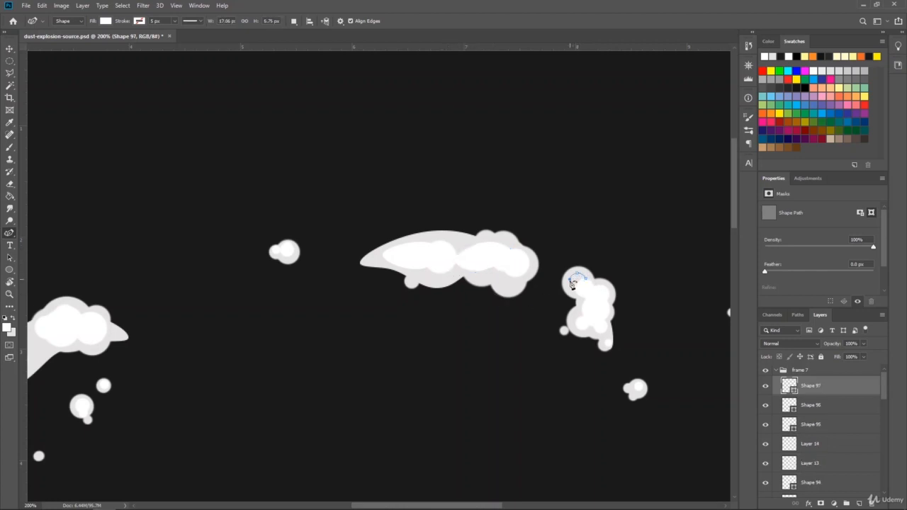
click(571, 287)
key(Return)
Draw a white highlight about 40 by 28 px extending into the lower right puff of the top crescent
click(494, 267)
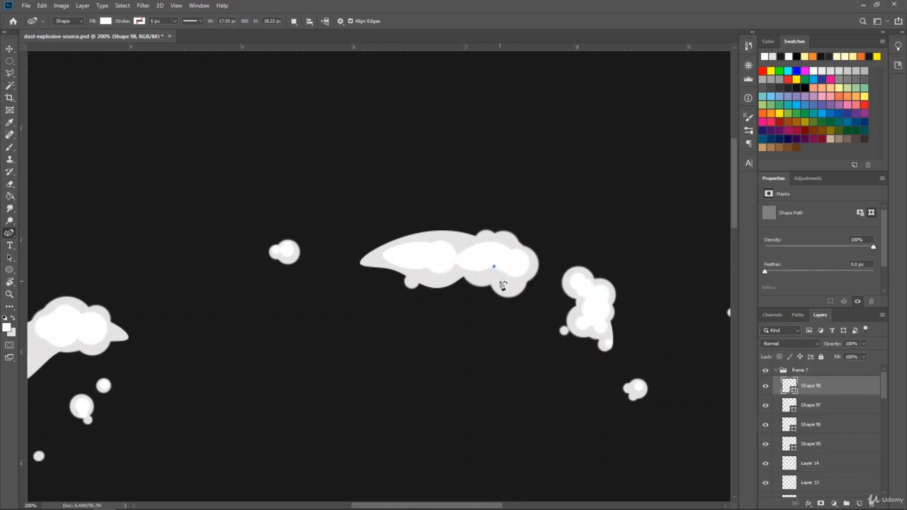
click(501, 282)
click(512, 288)
click(530, 267)
click(495, 266)
key(Return)
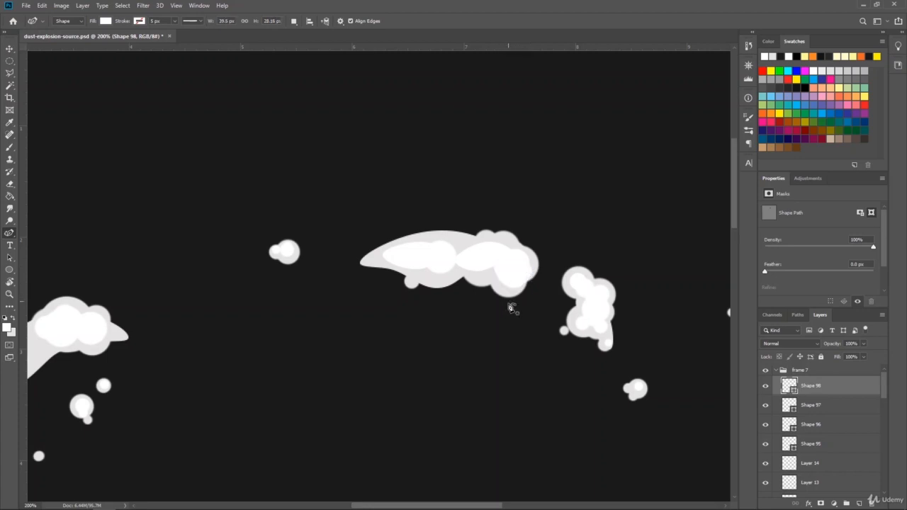
Draw a long curved white highlight about 132 by 73 px along the upper-left crescent, joining its two puffy ends
drag(478, 506, 411, 507)
click(266, 376)
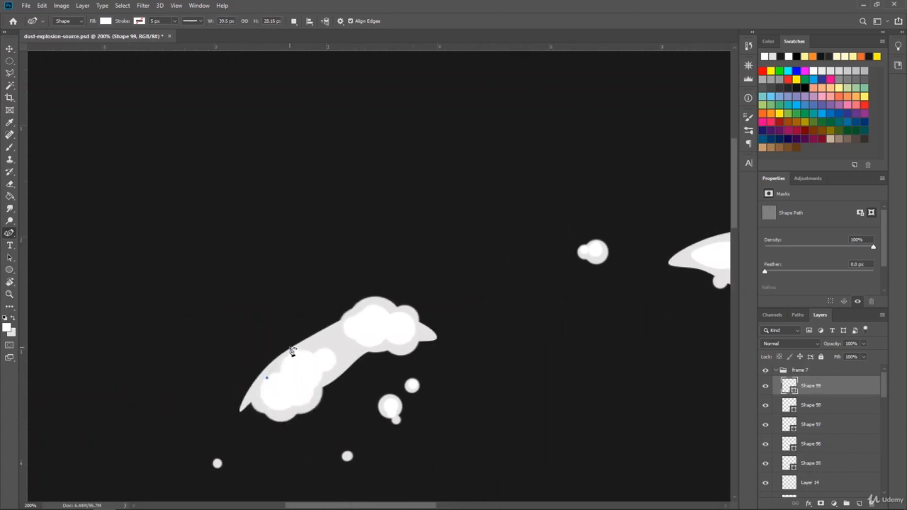
click(298, 350)
click(330, 333)
click(359, 317)
click(391, 320)
click(382, 338)
click(355, 349)
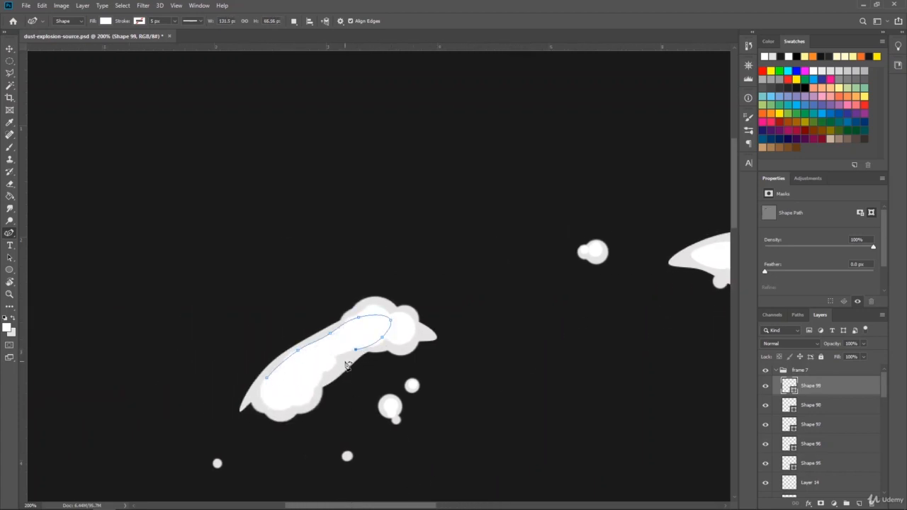
click(345, 362)
click(267, 377)
key(Return)
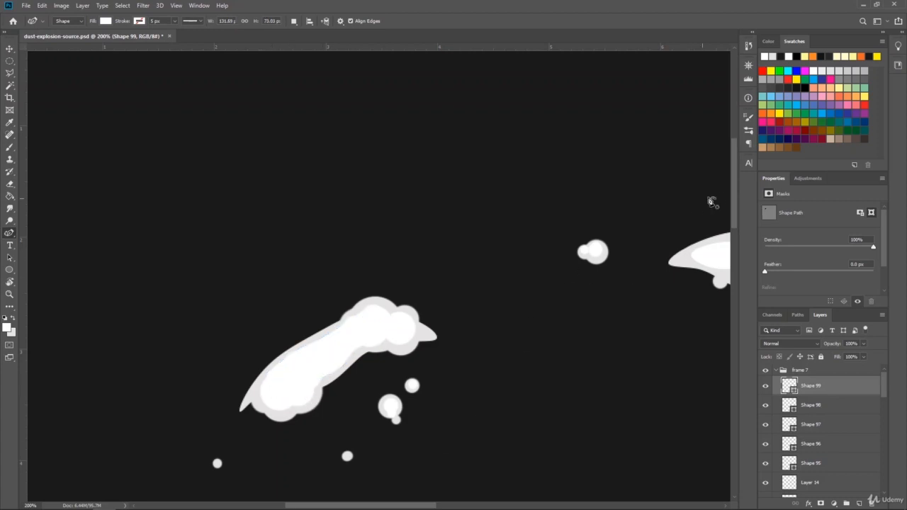
Draw a slim white highlight about 29 by 19 px in the upper tip of the left crescent
scroll(571, 306, down, 5)
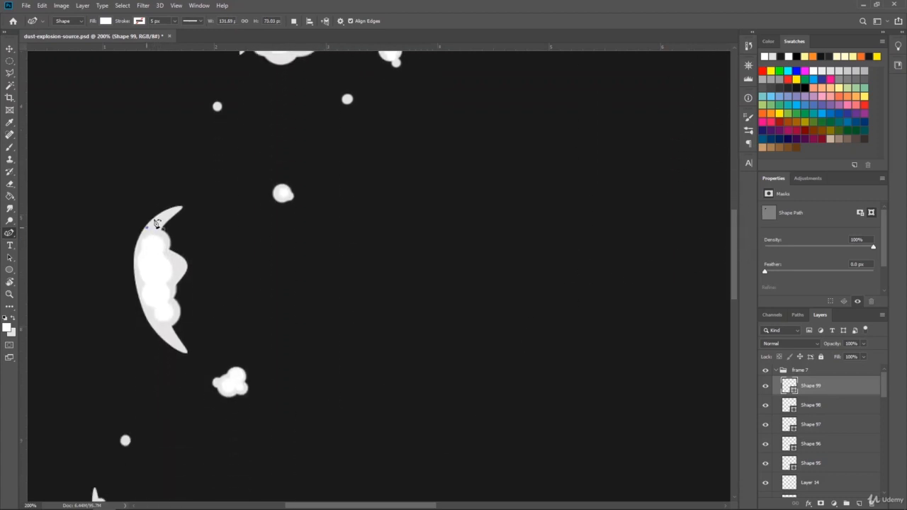
click(148, 227)
click(160, 217)
click(175, 210)
click(156, 226)
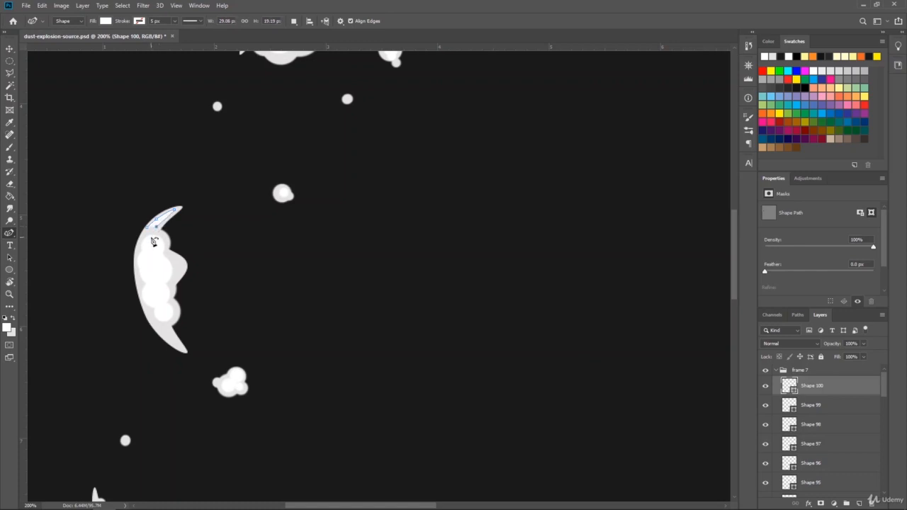
click(148, 227)
key(Return)
Draw a curved white highlight about 42 by 83 px down the left crescent's outer edge into its lower tip
click(139, 265)
click(143, 287)
click(150, 306)
click(161, 328)
click(178, 344)
click(153, 291)
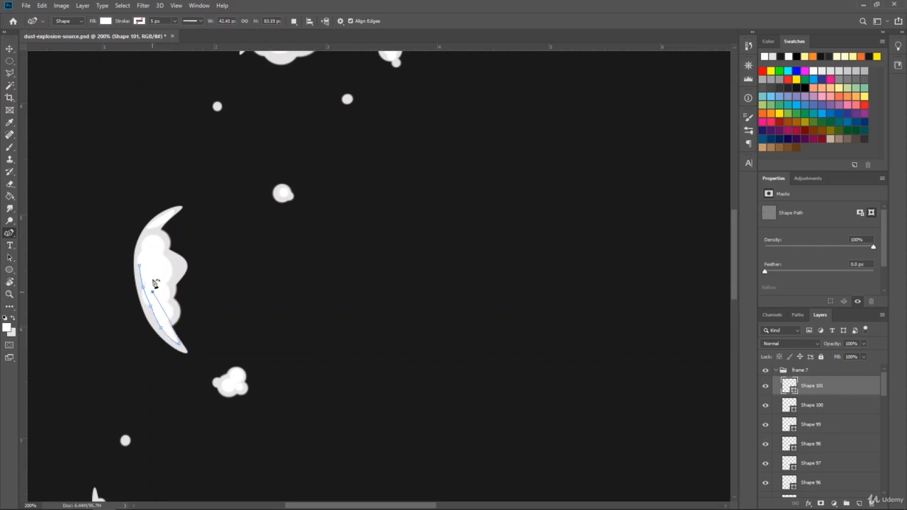
click(140, 266)
Draw a rounded white highlight with the Curvature Pen in the upper-left end of the lower-left crescent
key(v)
drag(734, 260, 734, 343)
key(p)
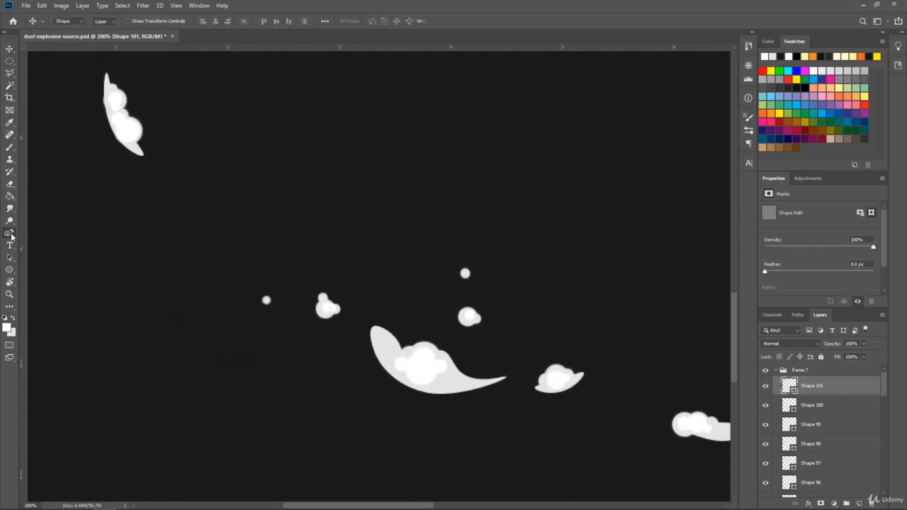
click(390, 342)
click(397, 360)
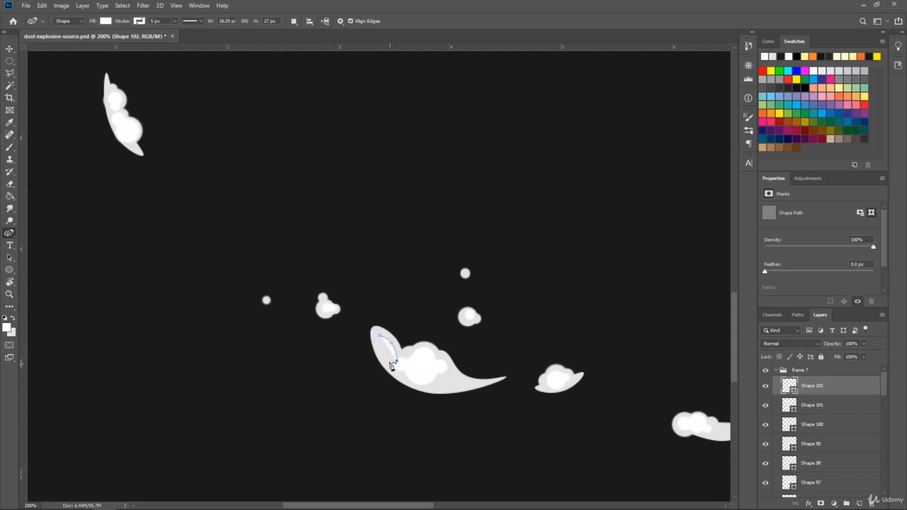
click(384, 359)
click(379, 346)
click(380, 335)
Draw a curved white highlight about 90 by 33 px along the lower-left crescent's underside toward its tapered right tip
click(442, 371)
click(460, 381)
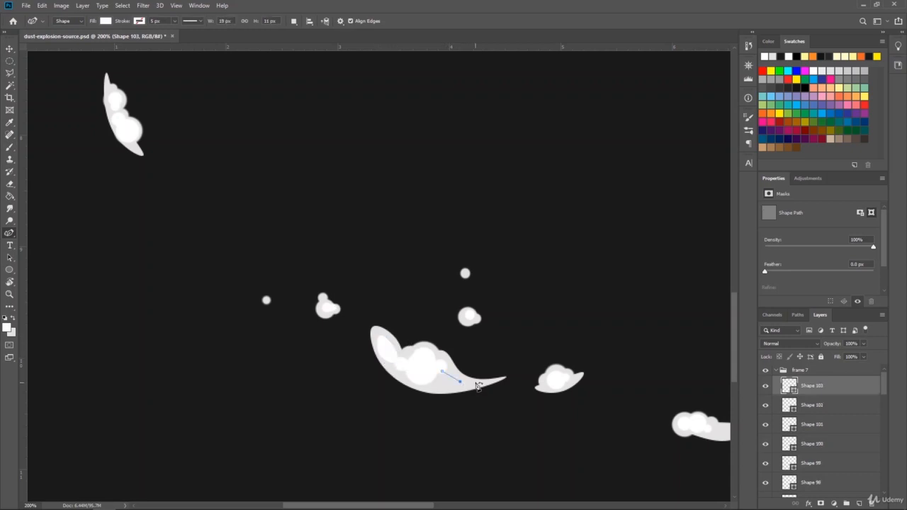
click(477, 382)
click(447, 388)
click(394, 368)
click(402, 360)
click(442, 370)
Draw a curved white highlight from the puffs into the right tail of the small bottom crescent
drag(406, 505, 477, 505)
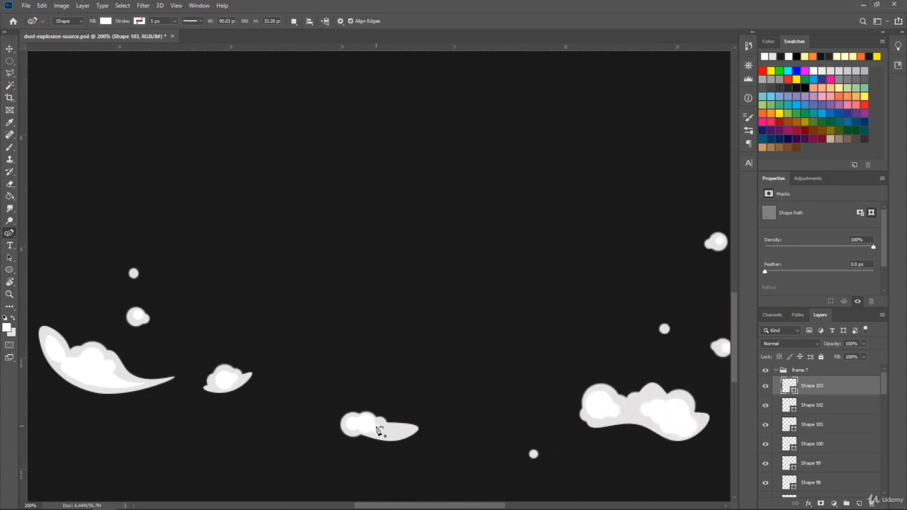
click(375, 425)
click(381, 421)
click(389, 426)
click(411, 427)
click(392, 437)
click(375, 425)
Draw a wavy white highlight about 81 by 42 px joining the two puffy ends of the wide bottom cloud
click(603, 398)
click(625, 402)
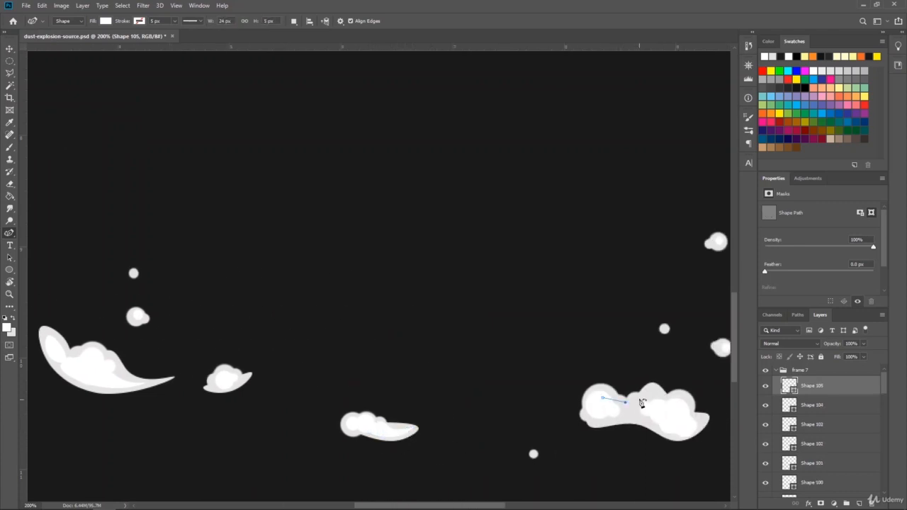
click(639, 398)
click(652, 389)
click(664, 404)
click(668, 428)
click(630, 419)
click(596, 415)
click(603, 398)
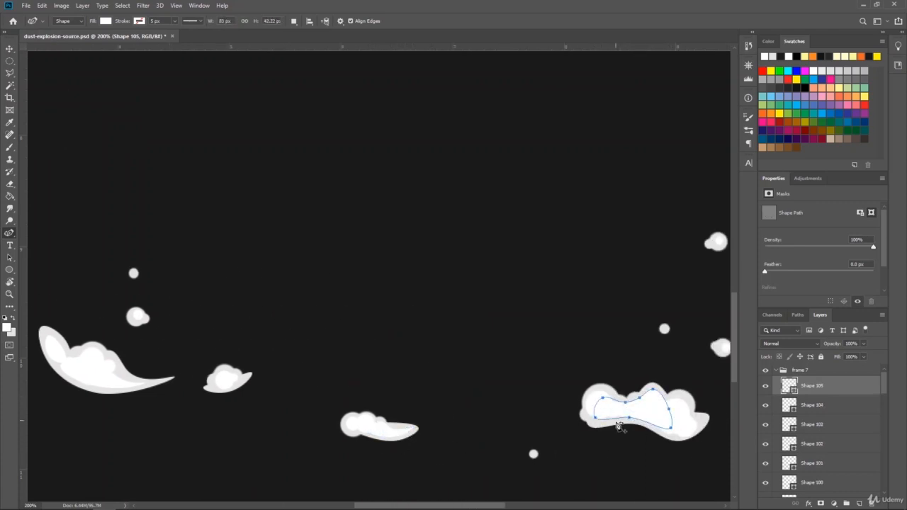
key(Return)
Draw a tapered white highlight in the lower tail of the lower-right crescent
drag(470, 505, 536, 505)
click(469, 365)
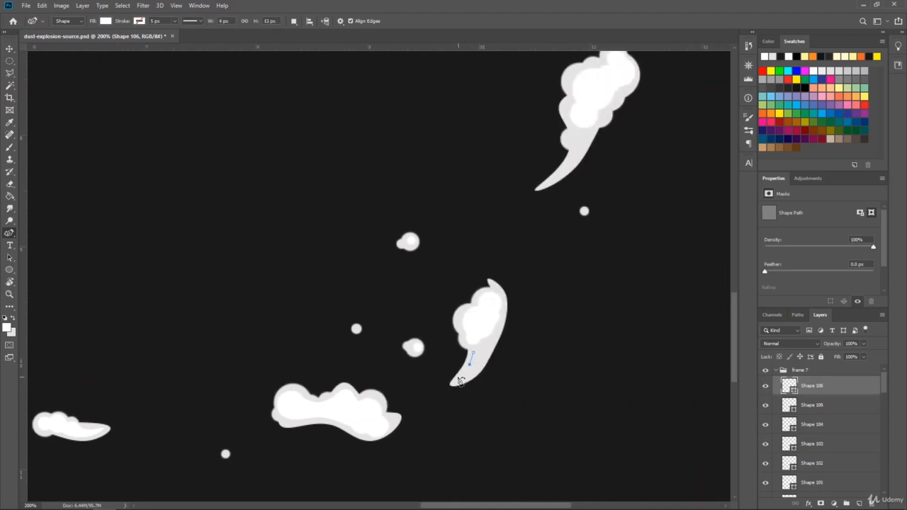
click(457, 382)
click(481, 361)
click(476, 350)
click(469, 365)
key(Return)
Draw a curved white highlight from the right crescent's lower puffs down into its tapered tail
drag(734, 308, 734, 223)
click(577, 301)
click(569, 316)
click(575, 329)
click(563, 353)
click(576, 341)
click(585, 313)
click(576, 302)
key(Return)
Draw a small white highlight about 20 by 23 px in the lower part of the puff below the upper-right crescent
click(505, 312)
click(523, 309)
click(513, 326)
key(Return)
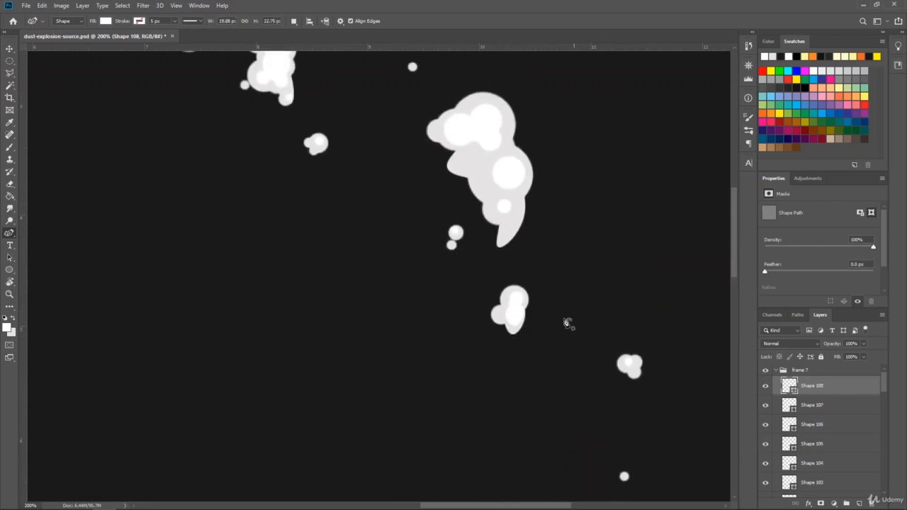
Draw a wavy white highlight about 69 by 100 px through the upper-right crescent, from its upper puffs into its lower tail
click(453, 134)
click(469, 145)
click(463, 164)
click(486, 176)
click(483, 193)
click(501, 206)
click(506, 229)
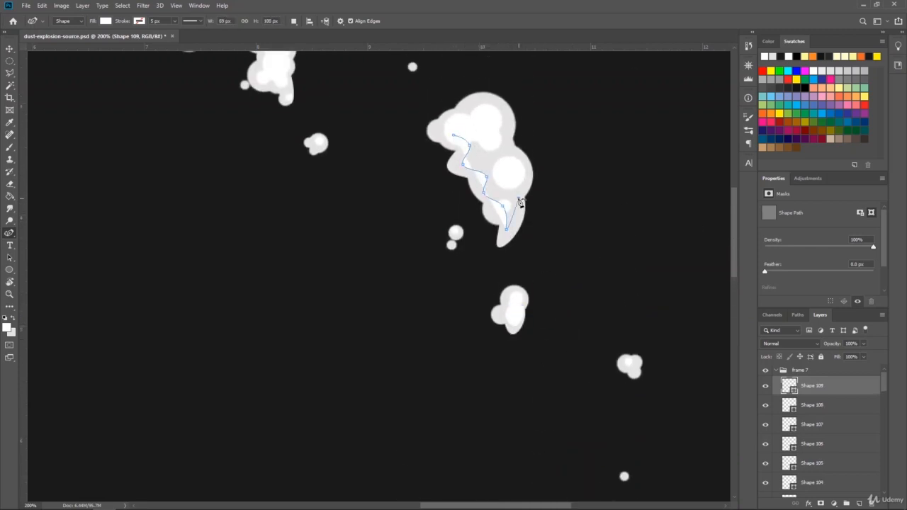
click(519, 197)
click(494, 129)
click(455, 137)
key(Return)
Collapse the frame 7 group and hide the Background layer
drag(734, 220, 734, 183)
key(z)
alt+click(259, 281)
alt+click(259, 281)
alt+click(259, 281)
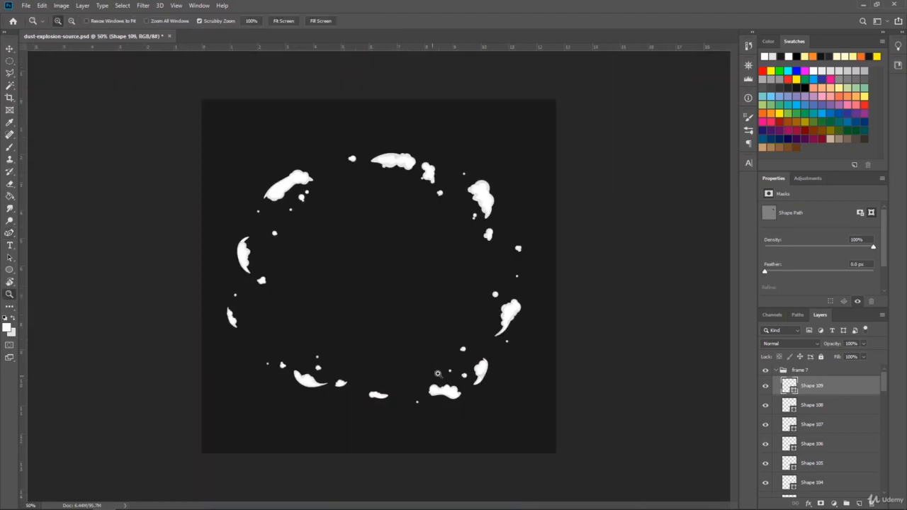
click(776, 371)
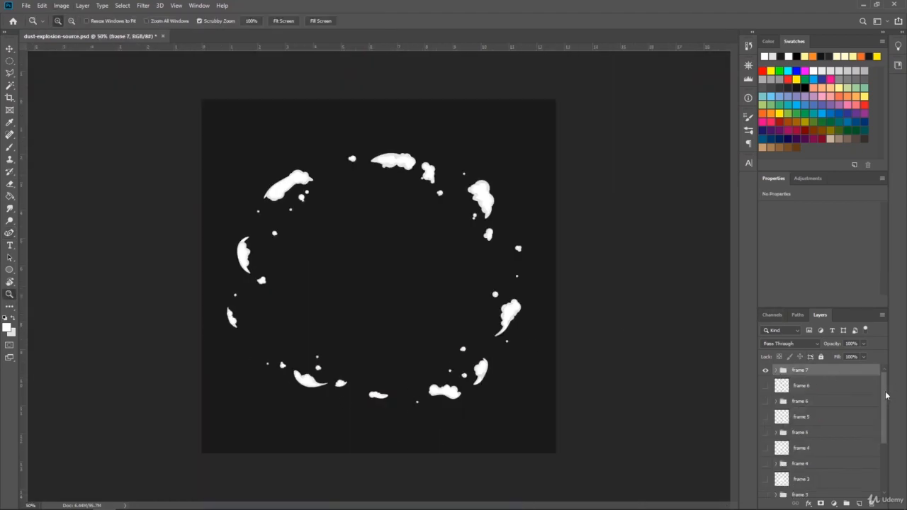
drag(886, 395, 886, 449)
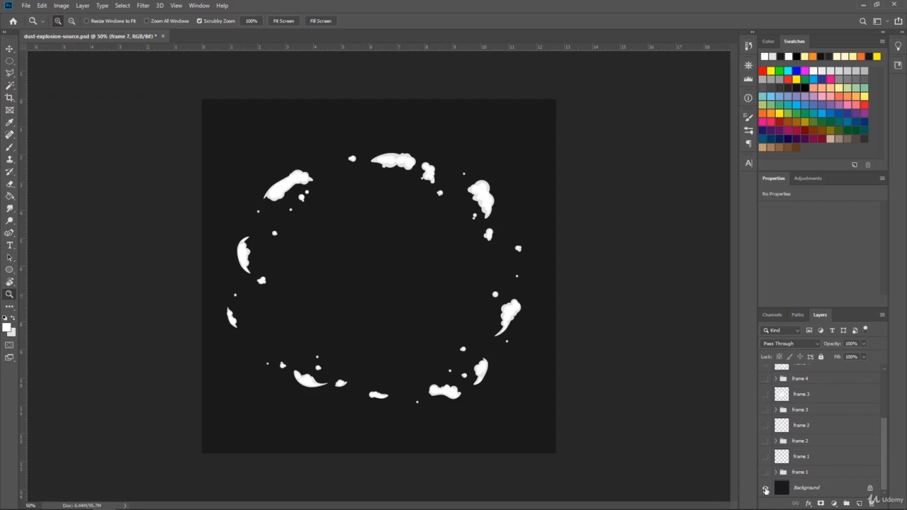
click(765, 488)
Stamp all visible artwork onto a new merged layer above the group and name it frame 7
drag(882, 442, 879, 374)
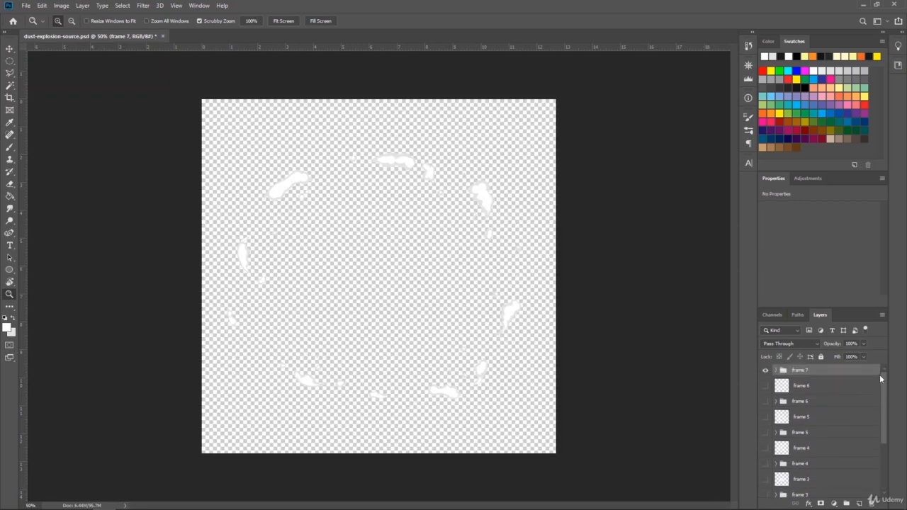
key(ctrl+shift+alt+e)
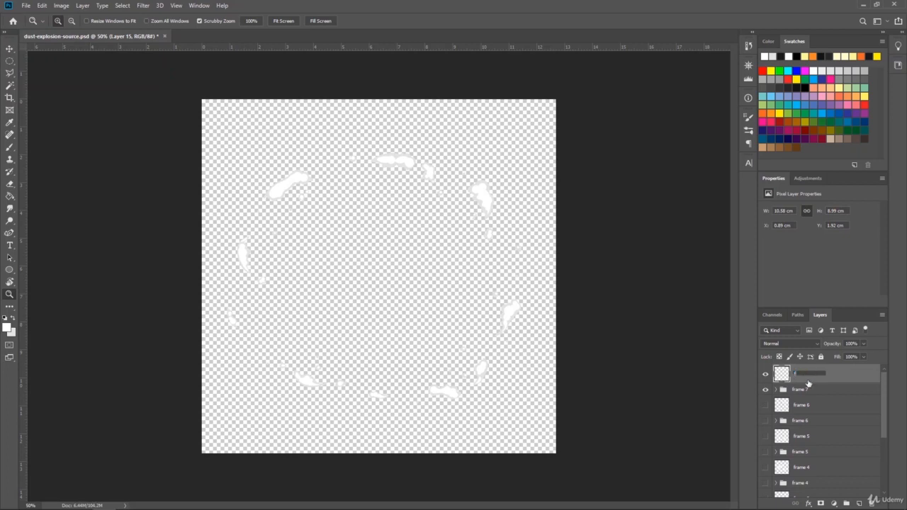
key(Return)
Hide the frame 7 group and make the Background layer visible again
drag(884, 389, 895, 447)
click(775, 496)
click(765, 488)
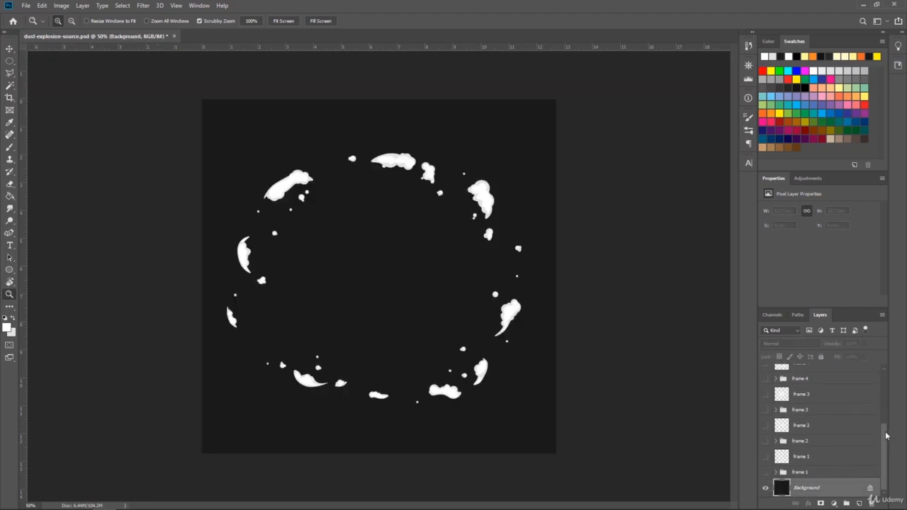
drag(886, 436, 874, 363)
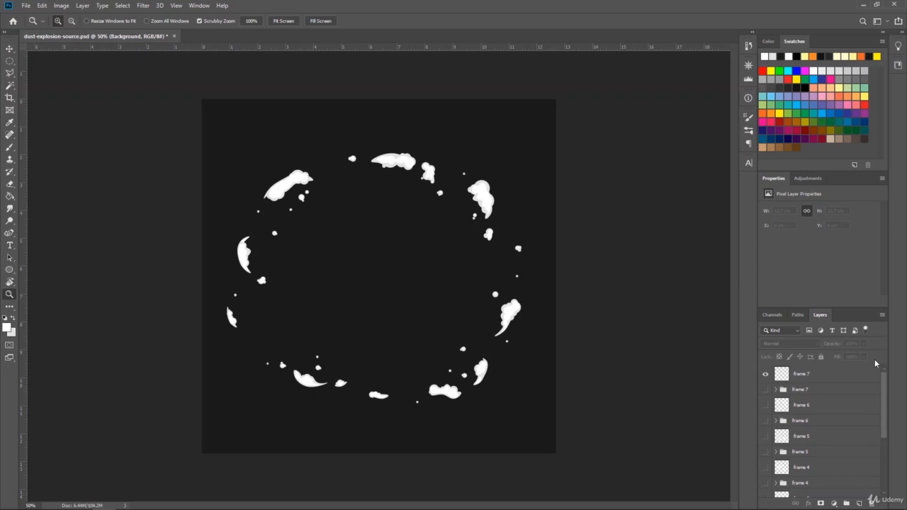
Add a new layer and draw a thin white arc about 62 by 67 px outside the upper-left crescent's lower end
key(p)
key(ctrl+plus)
click(858, 503)
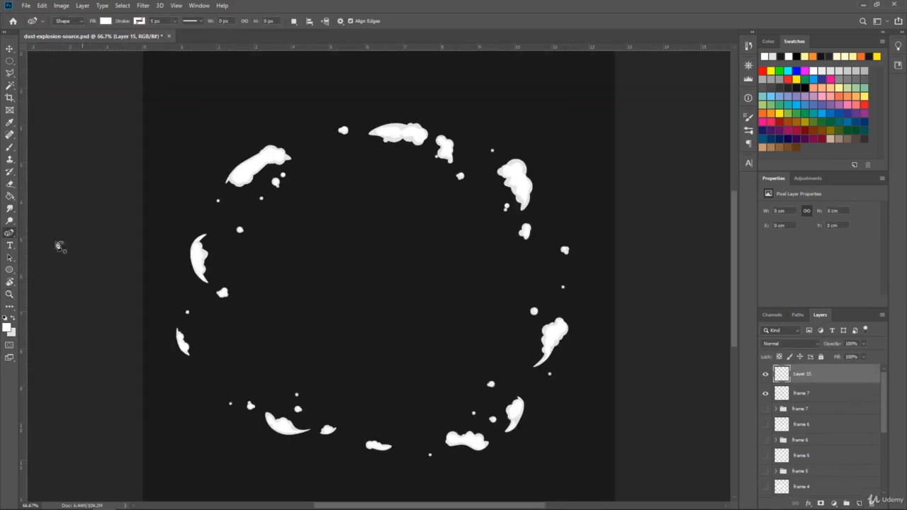
click(10, 294)
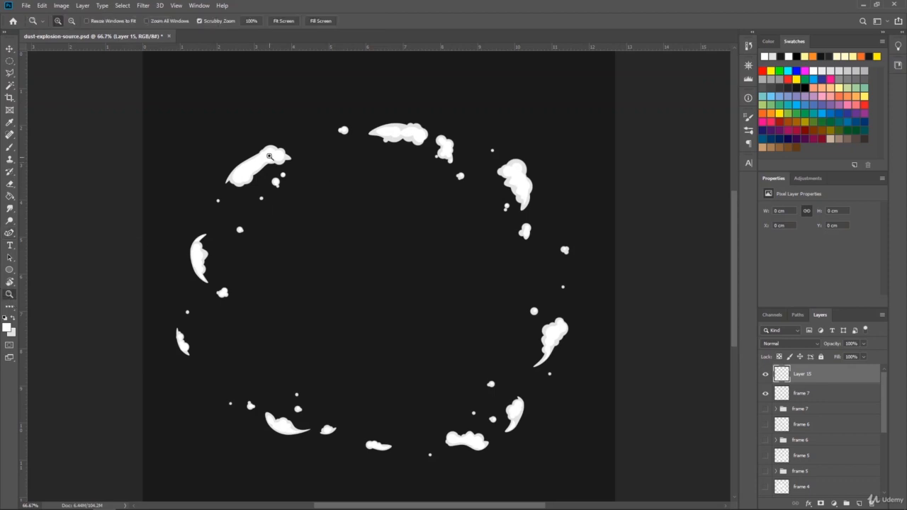
click(266, 155)
click(10, 233)
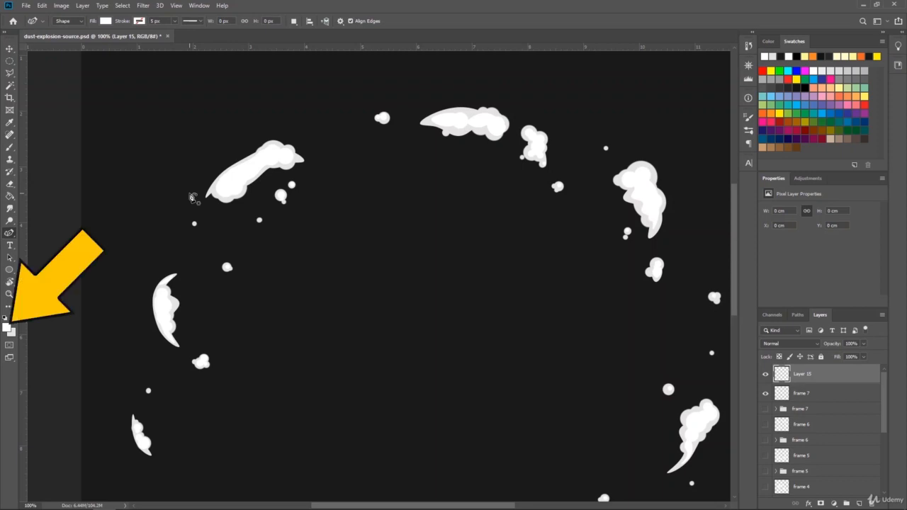
click(190, 192)
click(198, 175)
click(219, 163)
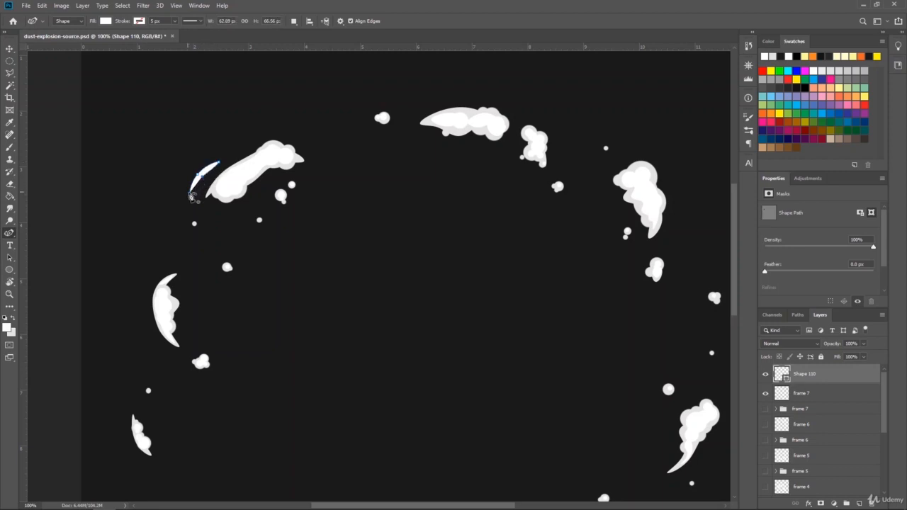
click(190, 193)
Draw a curved white wisp about 82 by 30 px just above the upper end of the upper-left crescent
click(249, 135)
click(267, 123)
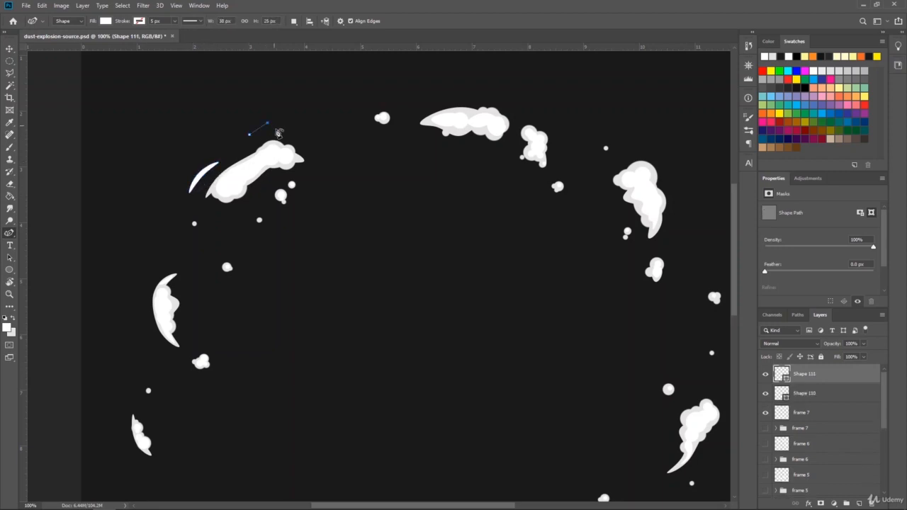
click(288, 128)
click(279, 136)
click(266, 129)
click(250, 135)
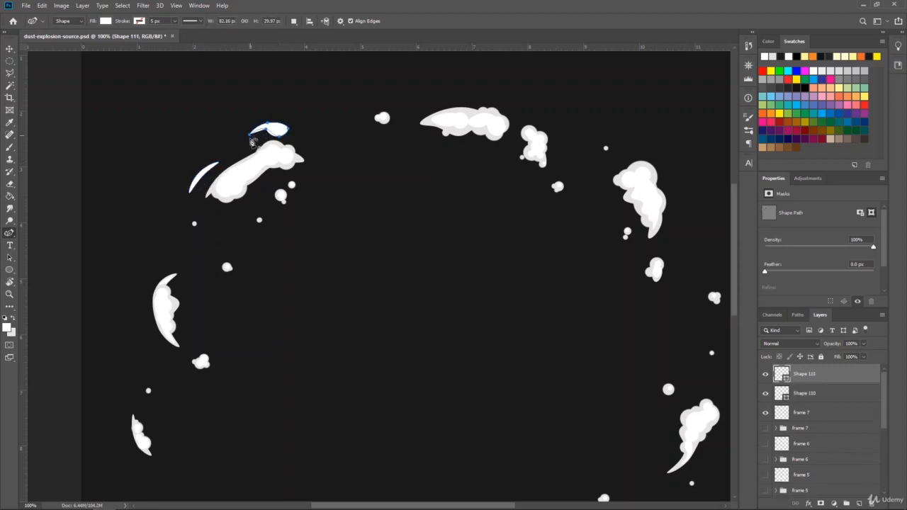
Draw a thin white wisp about 87 px wide above the tapered end of the top-centre cloud
drag(735, 213, 735, 176)
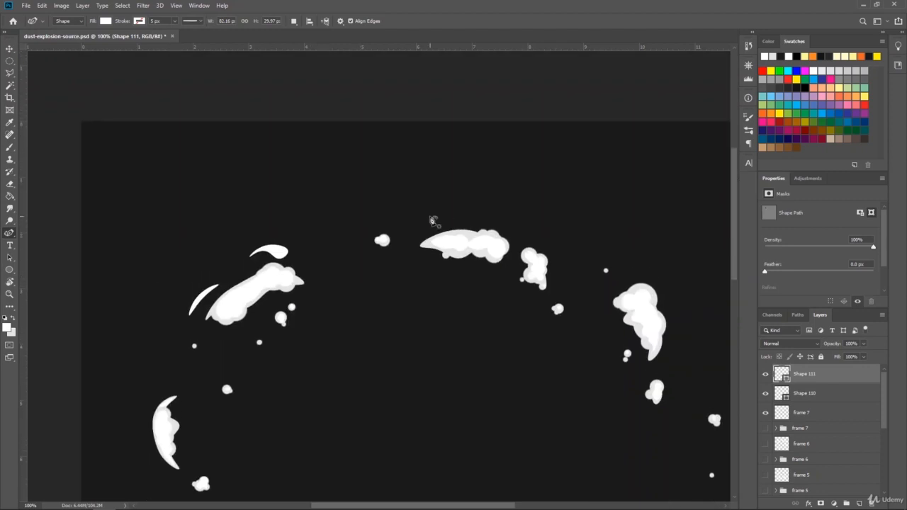
click(424, 212)
click(457, 211)
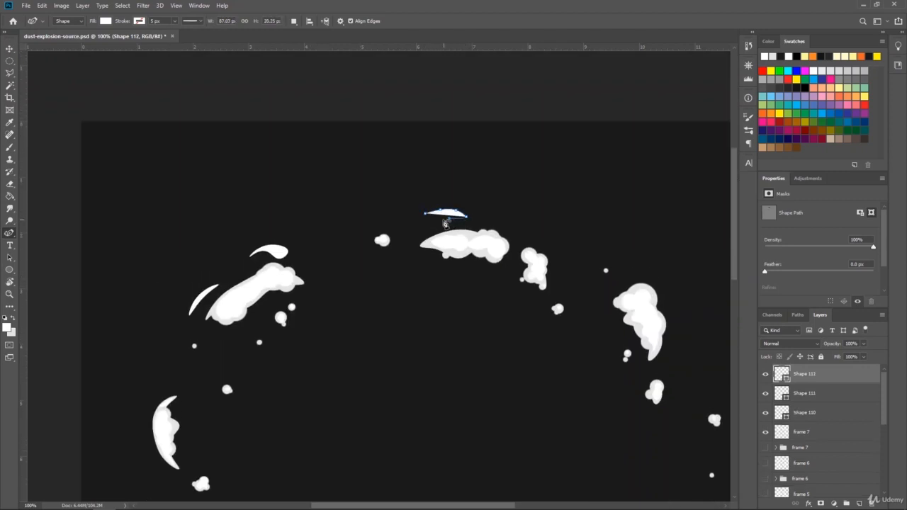
click(449, 217)
click(425, 213)
Draw a curved white wisp about 51 by 31 px above the thick end of the top-centre cloud
click(497, 210)
click(515, 211)
click(521, 221)
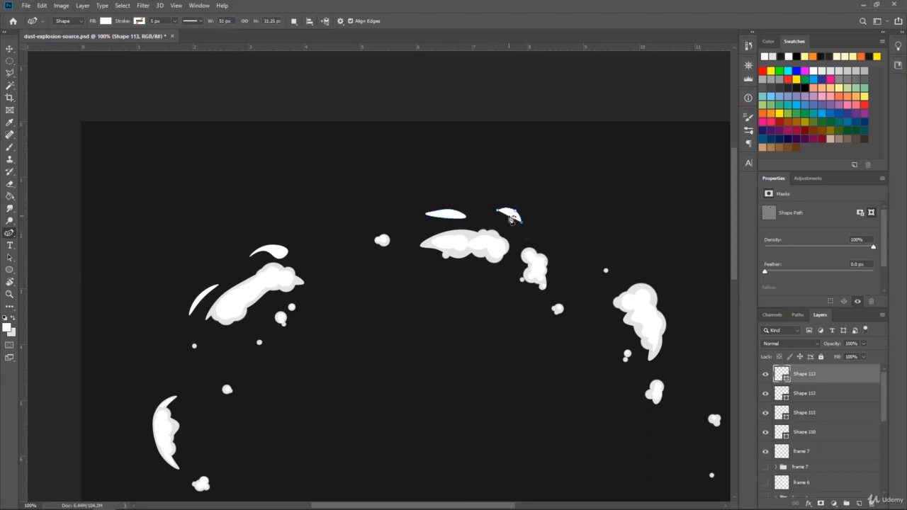
click(496, 209)
Draw a small white leaf-shaped wisp about 29 by 37 px outside the small cloud beside the top-centre one
click(550, 242)
click(562, 245)
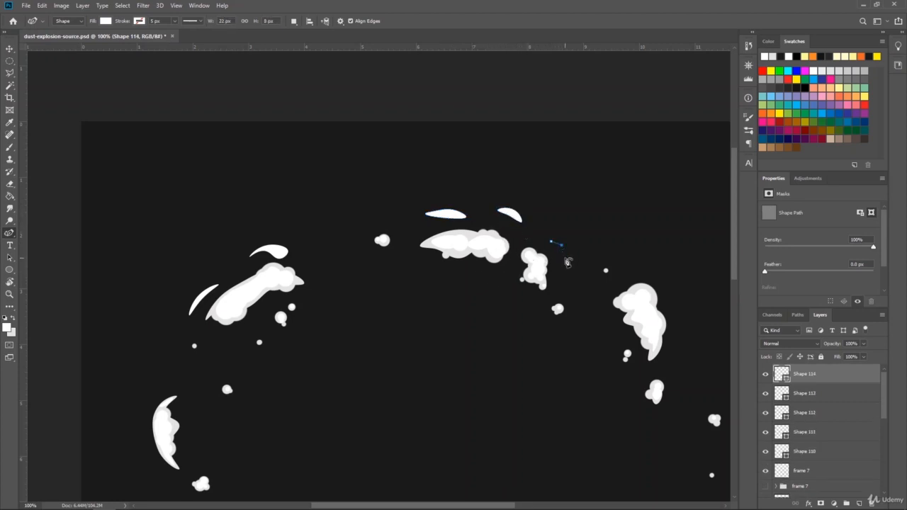
click(563, 258)
click(552, 248)
click(551, 242)
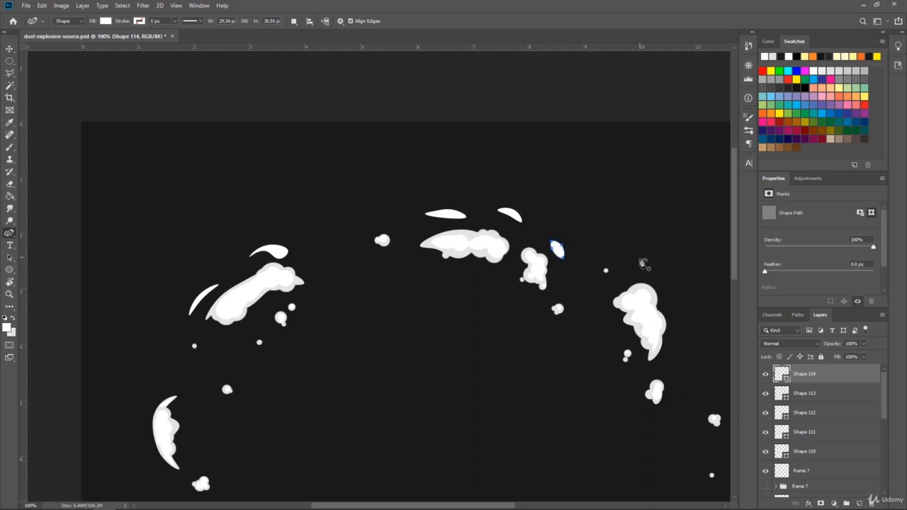
Draw a thick white crescent about 76 by 93 px over the outer edge of the upper-right cloud
click(639, 266)
click(658, 273)
click(673, 289)
click(668, 309)
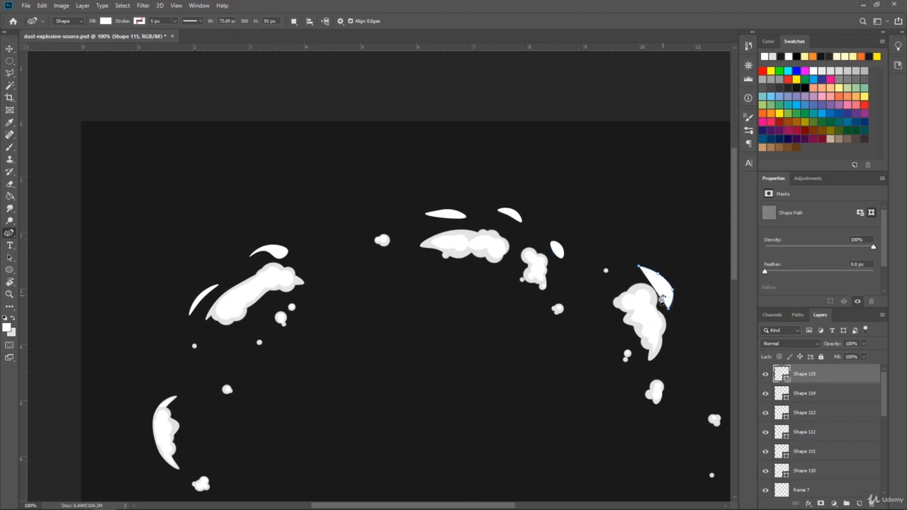
click(663, 296)
click(644, 284)
click(639, 267)
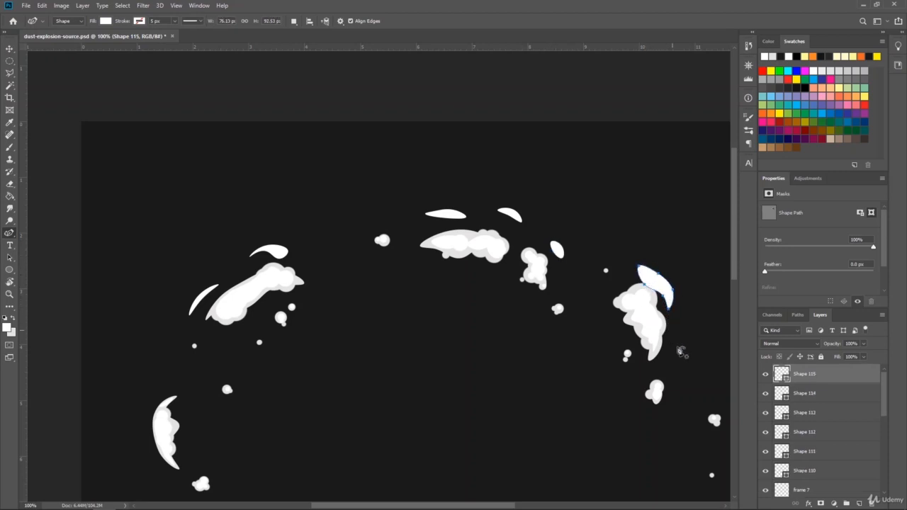
Draw a narrow white sliver about 20 by 46 px outside the upper-right cloud's lower tip
scroll(704, 255, down, 5)
click(681, 206)
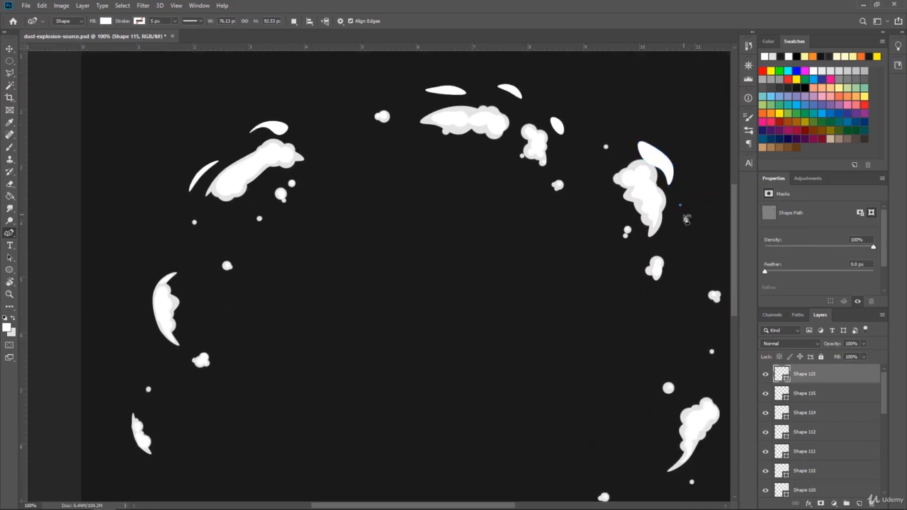
click(684, 216)
click(676, 227)
click(674, 219)
click(681, 206)
Draw a white crescent about 58 by 96 px outside the lower-right cloud with the long tapered tail
scroll(733, 230, down, 2)
drag(450, 507, 503, 507)
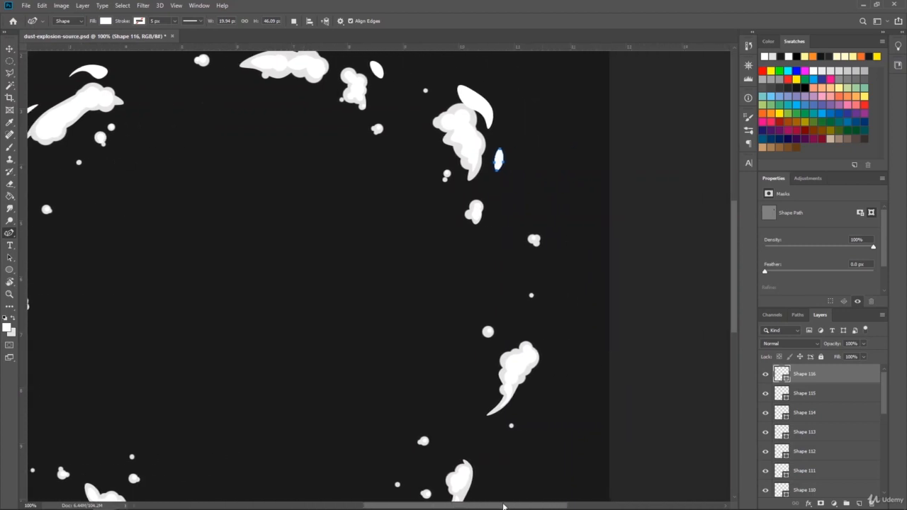
drag(733, 226, 734, 266)
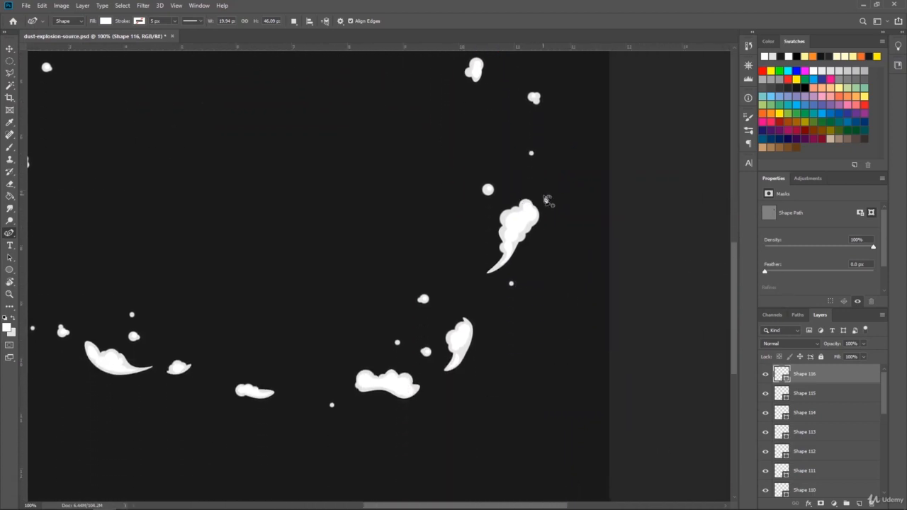
click(557, 209)
click(563, 225)
click(553, 245)
double_click(537, 254)
click(551, 231)
click(558, 209)
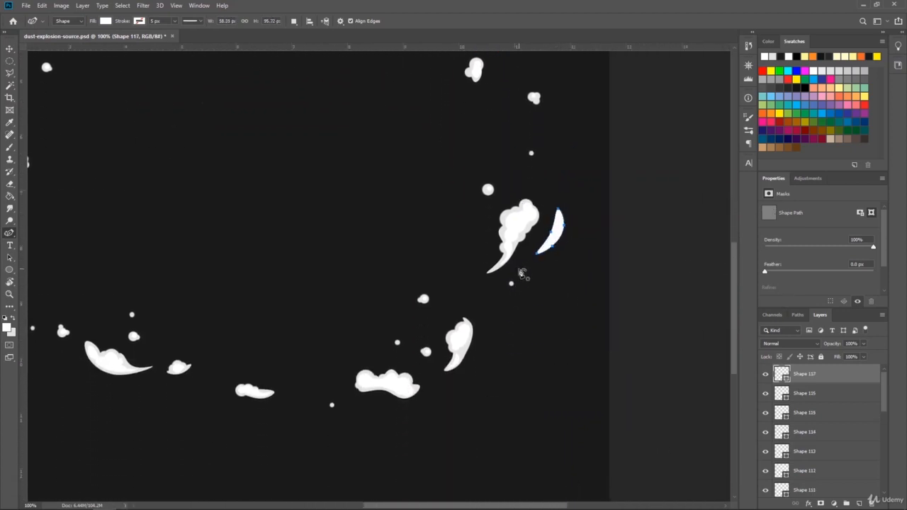
Draw a small white sliver about 17 by 29 px just beyond the lower-right cloud's tail, beside the small dot
click(518, 269)
click(512, 276)
click(516, 283)
click(519, 275)
click(519, 269)
Draw a slanted white wisp outside the small crescent cloud near the canvas's lower-right corner
drag(733, 285, 733, 305)
click(503, 269)
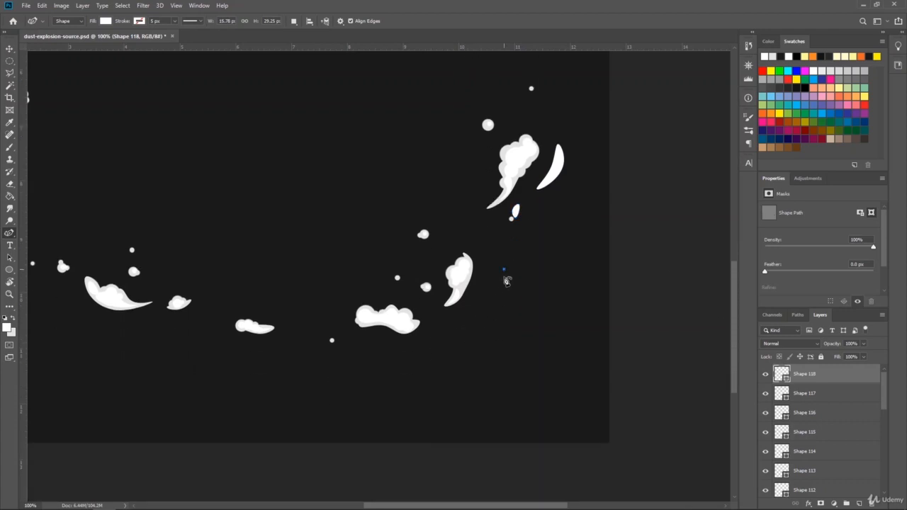
click(507, 284)
click(496, 295)
click(483, 300)
click(503, 269)
Draw a crescent-shaped white wisp about 53 px wide below the left end of the wide bottom cloud
click(349, 343)
click(363, 348)
click(375, 346)
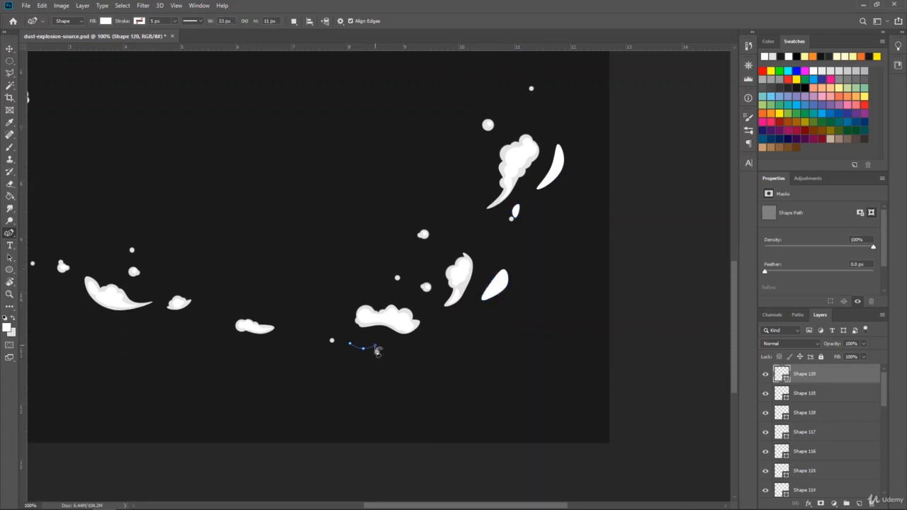
click(365, 357)
click(349, 344)
Draw a small upturned white wisp about 36 px wide below the right end of the wide bottom cloud
click(411, 347)
click(424, 342)
click(428, 336)
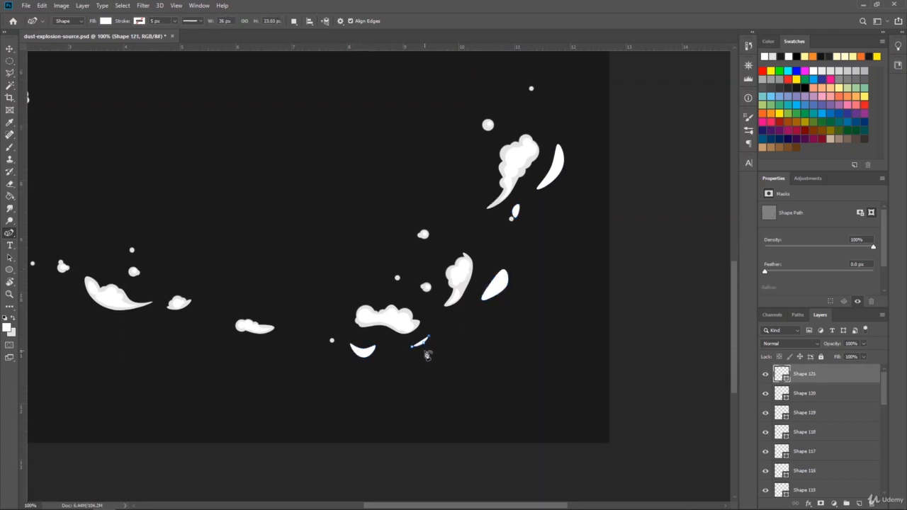
click(425, 351)
click(411, 348)
Draw a small white crescent wisp below the thin cloud at the bottom centre of the ring
scroll(412, 354, left, 5)
click(479, 346)
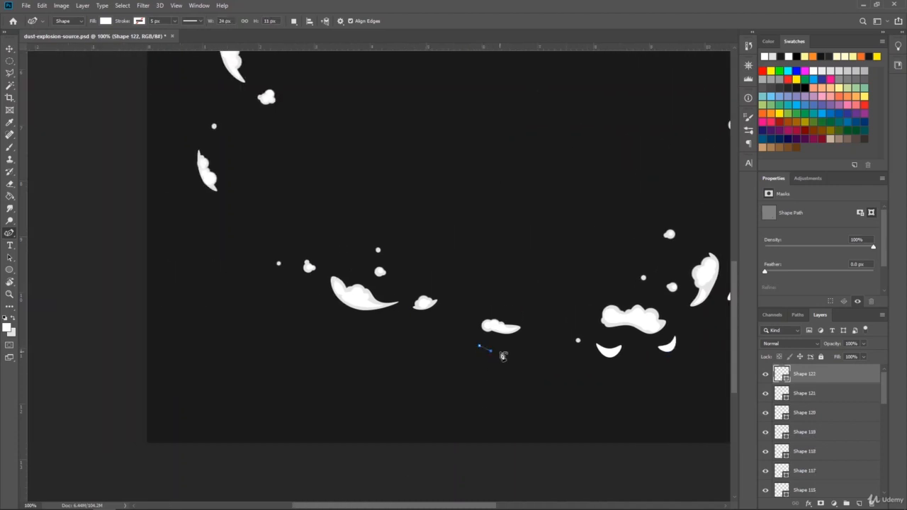
click(503, 350)
click(489, 359)
click(478, 346)
Draw a thick white crescent about 75 by 64 px outside the lower-left cloud
click(303, 300)
click(318, 293)
click(320, 307)
click(339, 323)
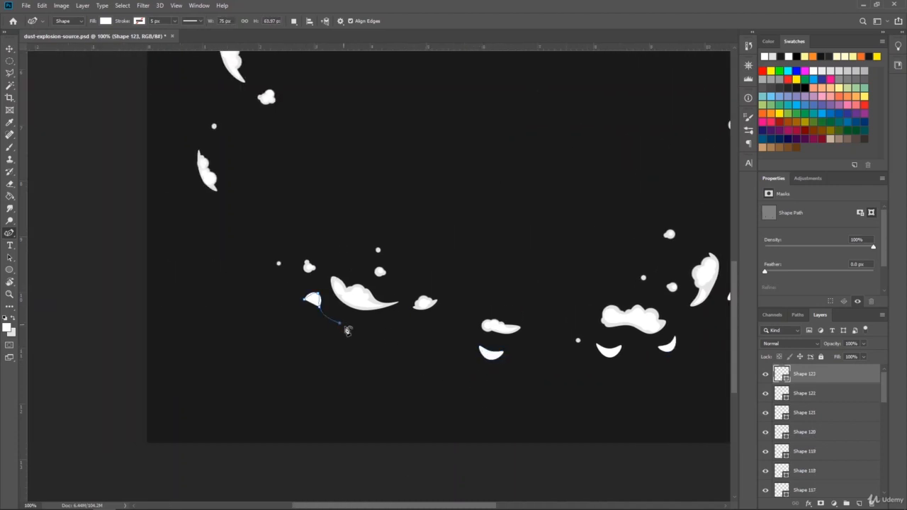
click(305, 313)
click(304, 301)
Draw a narrow white sliver about 21 by 32 px outside the small crescent on the ring's lower-left side
click(176, 182)
click(179, 190)
click(187, 196)
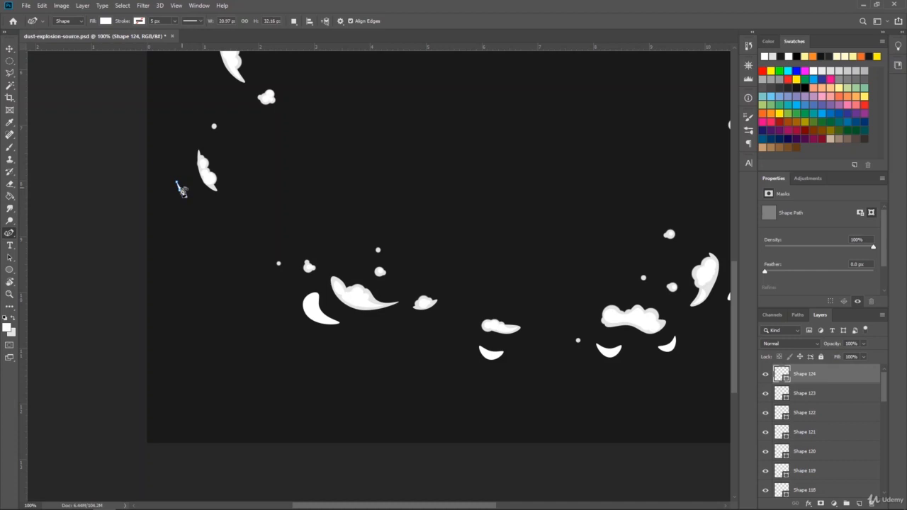
click(184, 187)
click(177, 181)
Draw a white crescent about 79 px tall outside the large crescent cloud on the ring's left side
drag(734, 287, 734, 220)
click(199, 249)
click(189, 267)
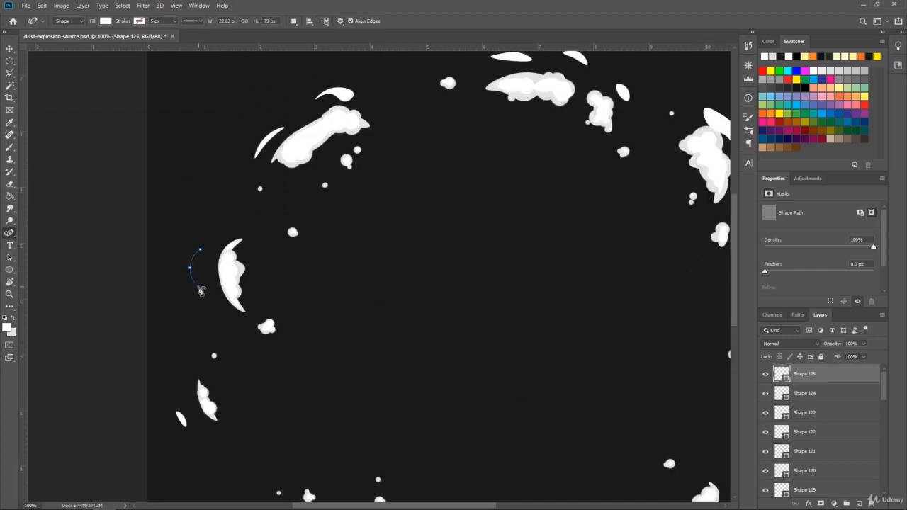
click(198, 286)
click(202, 267)
click(199, 249)
Group all the new wisp shape layers above the frame 7 layer and name the group frame 8
scroll(841, 421, down, 7)
shift+click(827, 396)
scroll(836, 401, up, 7)
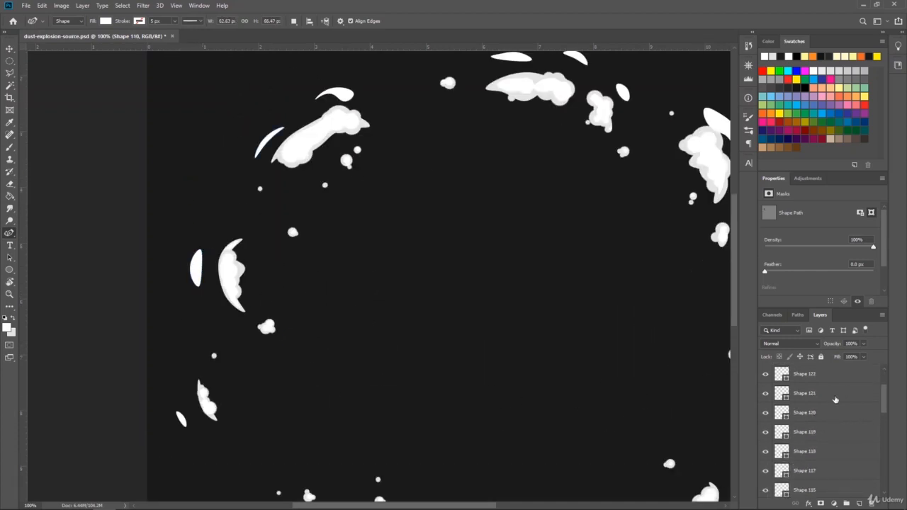
click(845, 503)
text(frame 8)
key(Return)
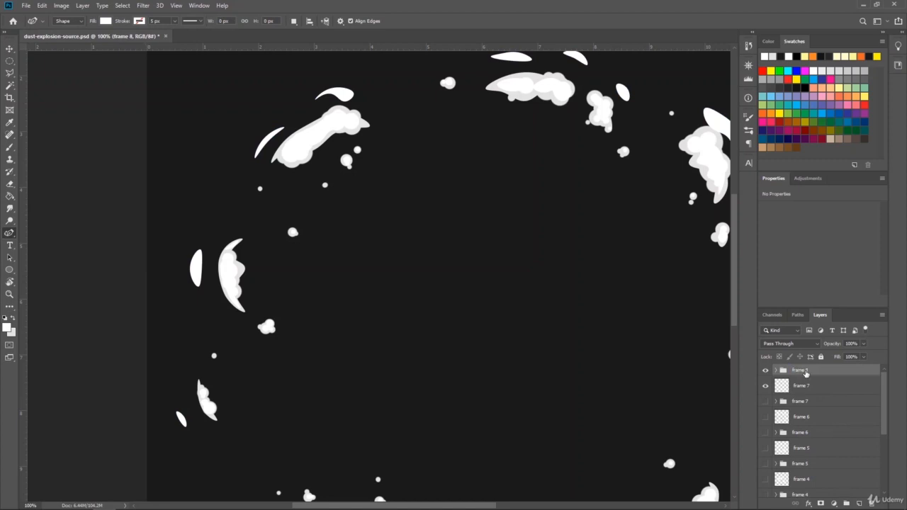
Brush small white dust dots around the ring's upper-left area on a new layer inside the frame 8 group
click(9, 148)
click(775, 370)
click(859, 502)
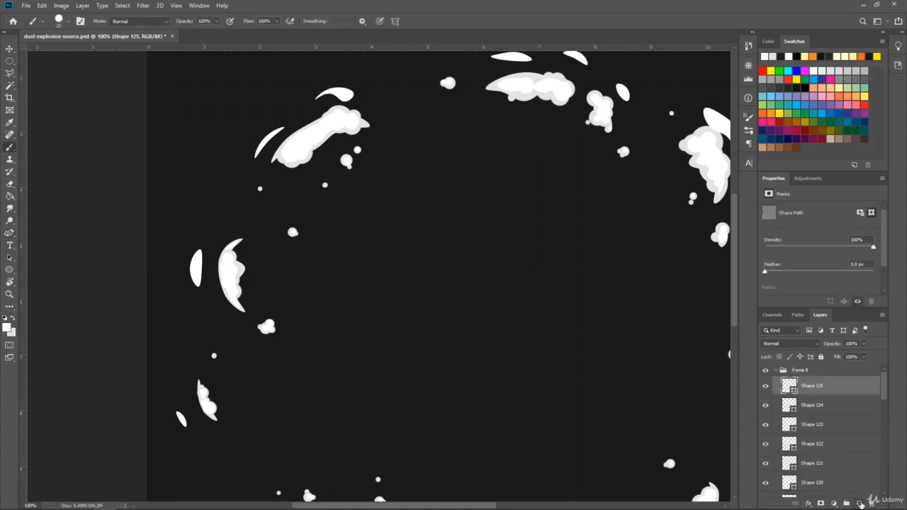
click(260, 221)
click(223, 180)
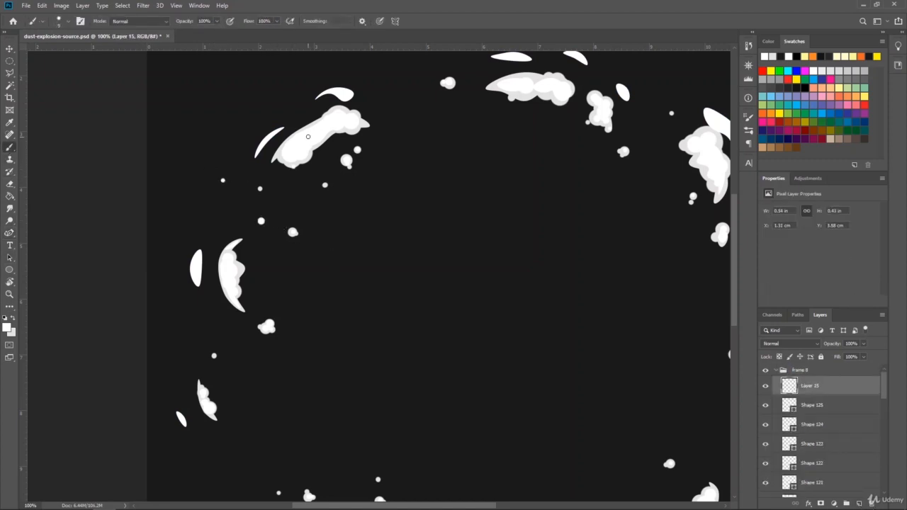
scroll(425, 206, up, 5)
click(437, 210)
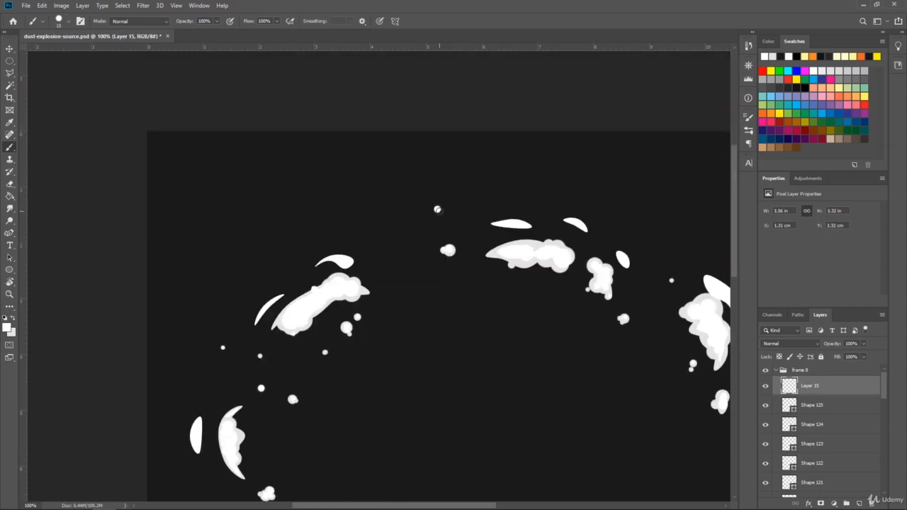
Paint round white puffs along the wisp above the top-centre cloud, plus a small dot near the upper-right cloud
key(bracketright)
key(bracketright)
key(bracketright)
click(521, 221)
click(501, 226)
click(509, 229)
key(bracketleft)
key(bracketright)
Paint round white puffs onto the curved wisp above the upper-left cloud
click(331, 263)
click(342, 257)
click(339, 264)
key(bracketleft)
Thicken the thin arc outside the upper-left cloud's lower end with larger and smaller white puffs
key(bracketright)
key(bracketright)
key(bracketright)
key(bracketright)
key(bracketright)
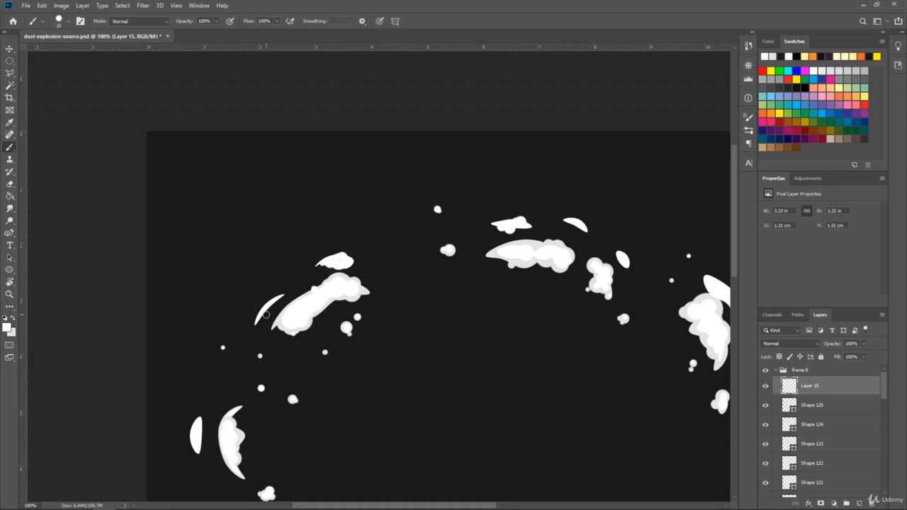
click(262, 318)
click(262, 307)
click(269, 309)
key(bracketleft)
key(bracketleft)
key(bracketleft)
click(258, 312)
Paint white puffs along the inner edge of the crescent on the ring's far left side
drag(734, 162, 732, 230)
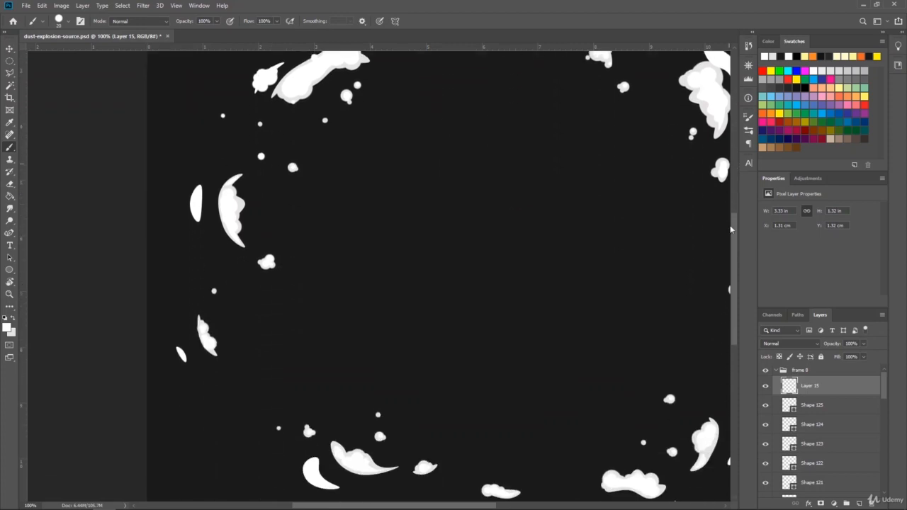
key(bracketright)
key(bracketright)
click(201, 192)
click(199, 203)
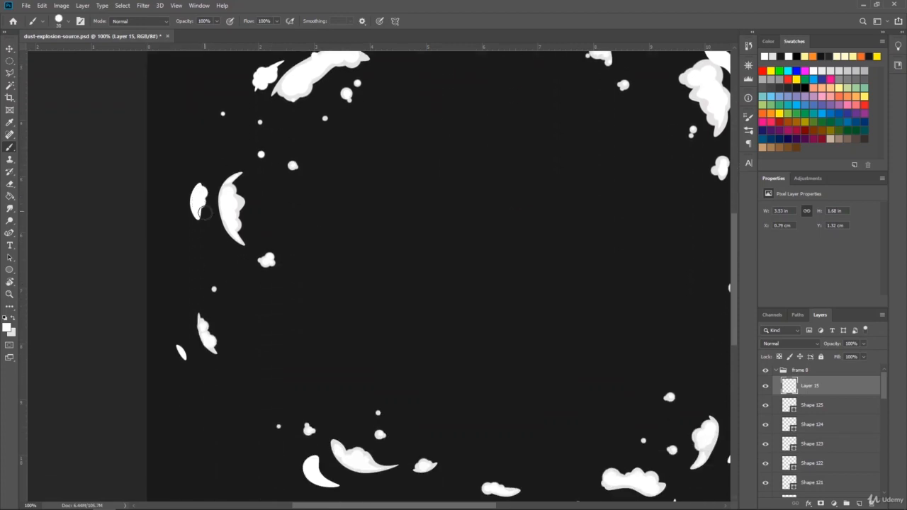
Add small white dust dots below the left crescents and puff out the narrow sliver beside the small lower-left crescent
key(bracketleft)
key(bracketleft)
key(bracketleft)
key(bracketleft)
click(231, 261)
click(182, 352)
click(184, 355)
key(bracketleft)
Enlarge the brush to 30 px and paint white puffs along the inner edge and upper end of the lower-left crescent
drag(734, 267, 732, 312)
key(bracketright)
key(bracketright)
key(bracketright)
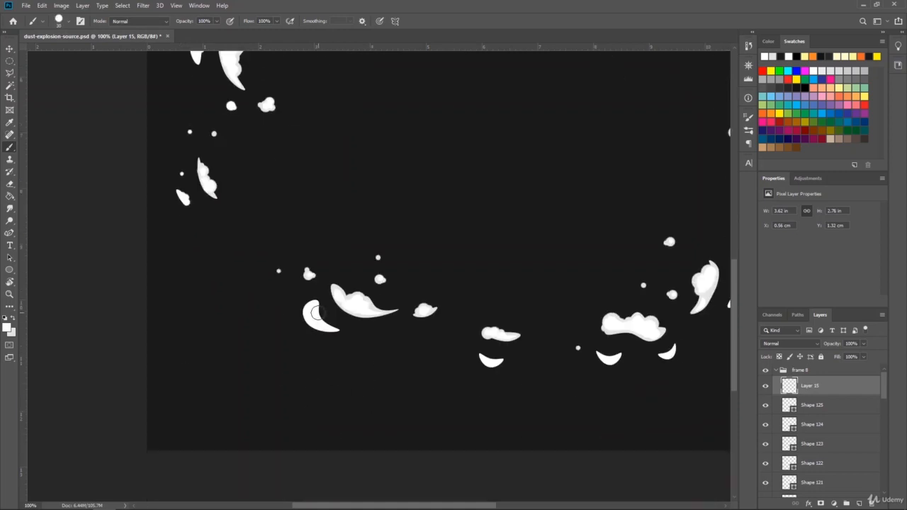
click(317, 308)
click(321, 321)
click(317, 309)
click(310, 302)
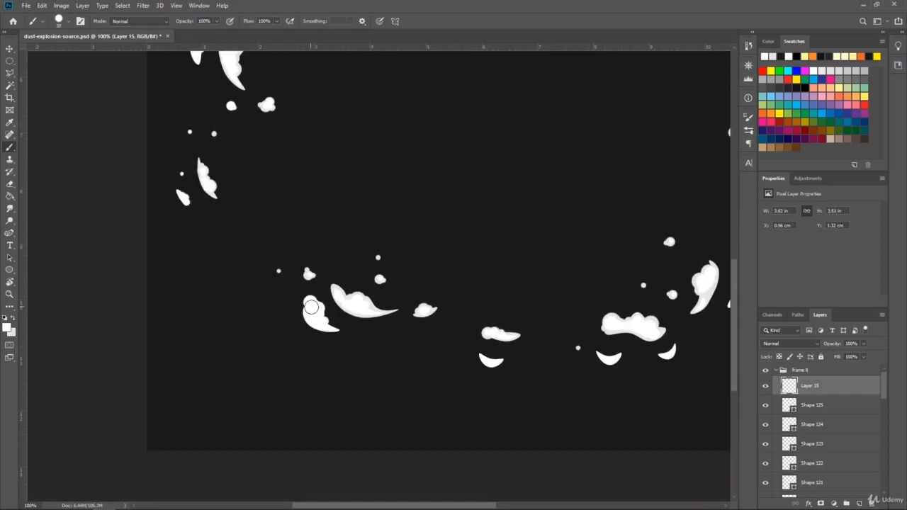
Paint a small white dust dot below the lower-left cloud and a larger puff beyond its outer side
key(bracketleft)
key(bracketleft)
key(bracketleft)
key(bracketleft)
key(bracketleft)
click(362, 328)
key(bracketright)
key(bracketright)
key(bracketright)
click(272, 298)
Paint small white puffs along the upper edge of the crescent at the ring's bottom middle
key(bracketleft)
key(bracketleft)
key(bracketleft)
key(bracketleft)
key(bracketleft)
key(bracketright)
key(bracketright)
key(bracketright)
click(488, 359)
click(493, 361)
Fill out the crescent below the wide lower-right cloud with larger overlapping white puffs
key(bracketleft)
key(bracketleft)
key(bracketright)
key(bracketright)
key(bracketright)
key(bracketright)
key(bracketright)
click(617, 361)
click(613, 354)
click(610, 355)
key(bracketleft)
key(bracketright)
click(619, 355)
key(bracketleft)
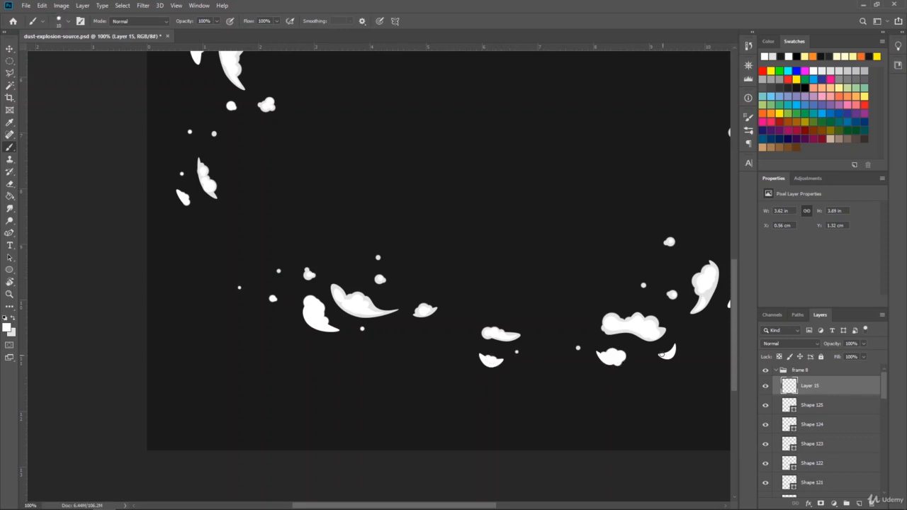
Puff out the inner edge of the small crescent at the bottom right and add a tiny dot above it
key(bracketright)
click(666, 354)
click(660, 358)
key(bracketleft)
key(bracketleft)
key(bracketleft)
click(654, 341)
Puff out the upper end of the crescent outside the lower-right cloud and scatter small white dust puffs around it
scroll(444, 495, right, 5)
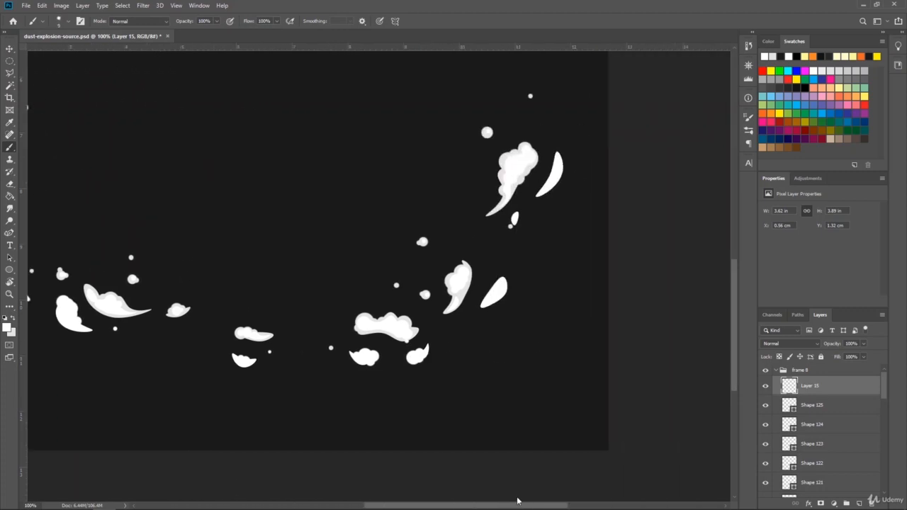
click(502, 284)
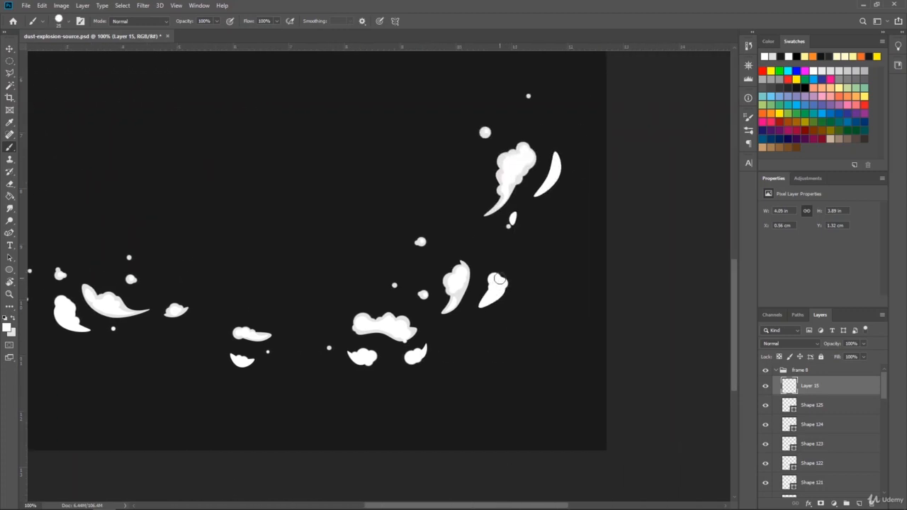
click(500, 277)
key(bracketleft)
key(bracketright)
key(bracketright)
scroll(716, 278, up, 3)
key(bracketright)
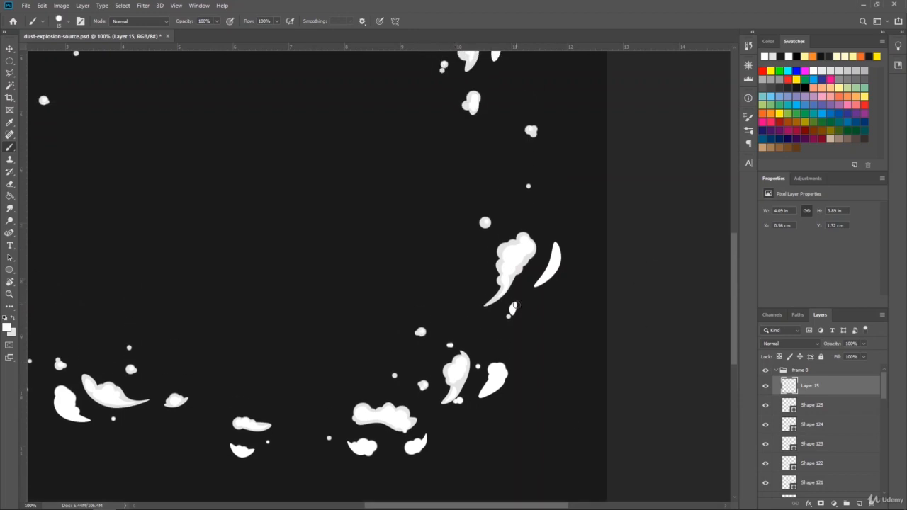
Paint white puffs on the tiny sliver below the right cloud and along the inner edge of the crescent outside it
click(513, 307)
key(bracketleft)
key(bracketright)
key(bracketright)
key(bracketright)
key(bracketright)
key(bracketright)
click(551, 258)
click(552, 247)
Add white dust dots above the right cloud and a small double puff farther up the ring's right side
key(bracketleft)
key(bracketleft)
scroll(522, 364, up, 5)
click(523, 364)
key(bracketleft)
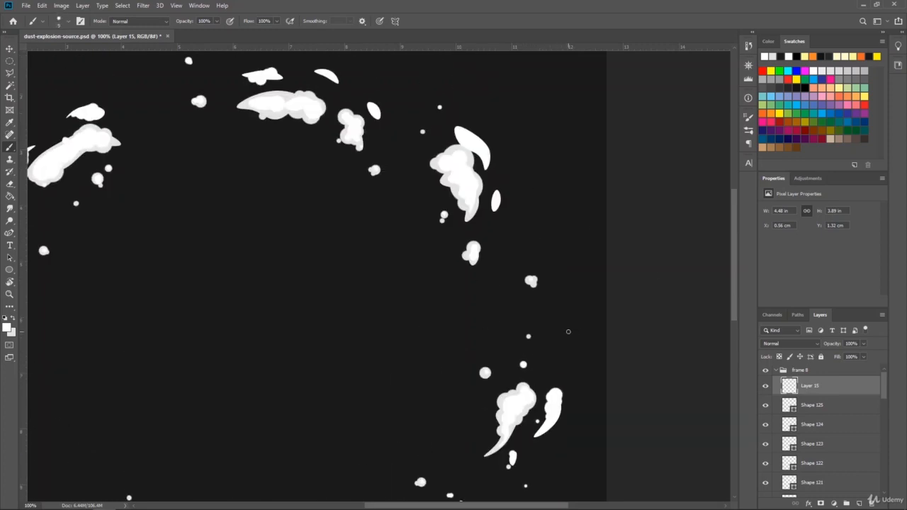
key(bracketright)
click(568, 259)
key(bracketleft)
click(565, 263)
Enlarge the brush and fill out the inner edge and upper end of the upper-right crescent with white puffs
key(bracketright)
key(bracketright)
key(bracketright)
key(bracketright)
key(bracketright)
key(bracketright)
key(bracketright)
click(473, 149)
click(462, 143)
click(461, 133)
click(474, 142)
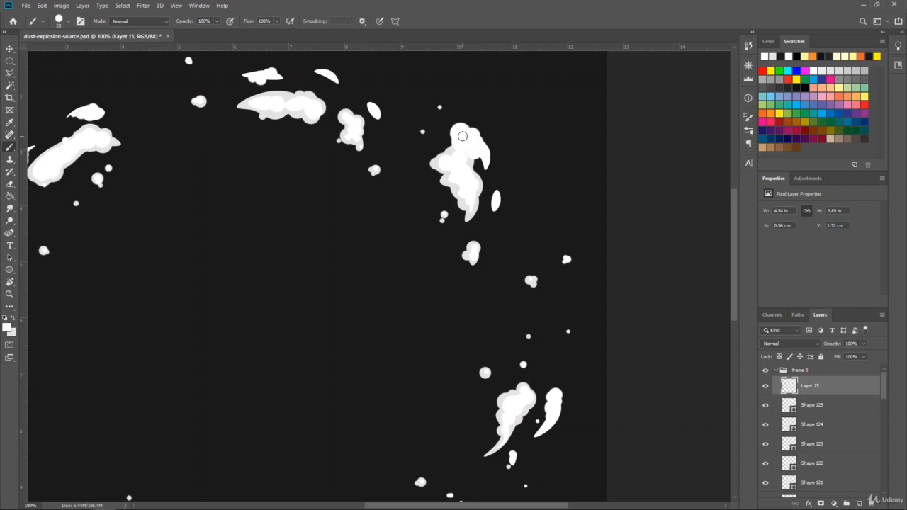
Add small white dust dots beside the upper-right cloud's lower end and in the gap beyond its upper end
key(bracketleft)
key(bracketleft)
key(bracketleft)
key(bracketleft)
key(bracketleft)
key(bracketleft)
key(bracketleft)
click(480, 209)
scroll(404, 237, up, 3)
key(bracketright)
click(404, 240)
Thicken the small oval sliver and the lower end of the thin arc near the ring's top right with white puffs
key(bracketright)
key(bracketright)
key(bracketright)
key(bracketright)
key(bracketright)
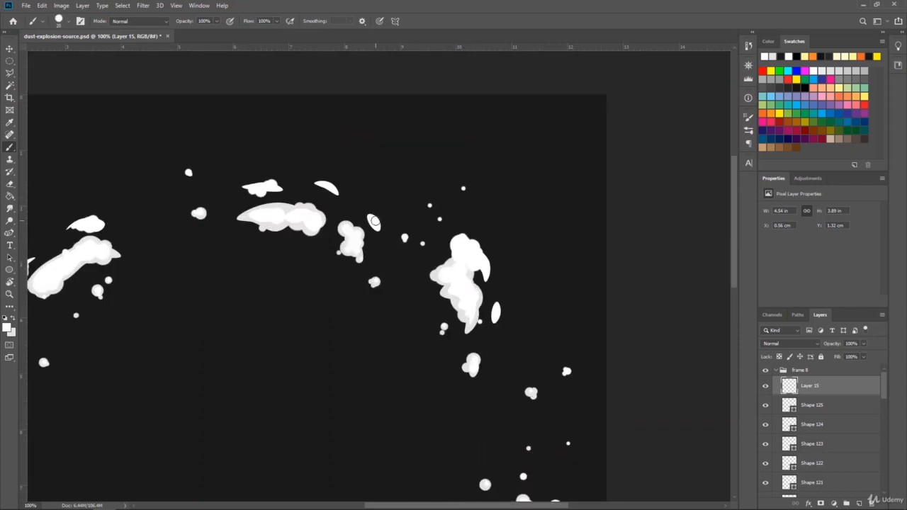
click(369, 223)
click(382, 223)
click(337, 196)
click(332, 188)
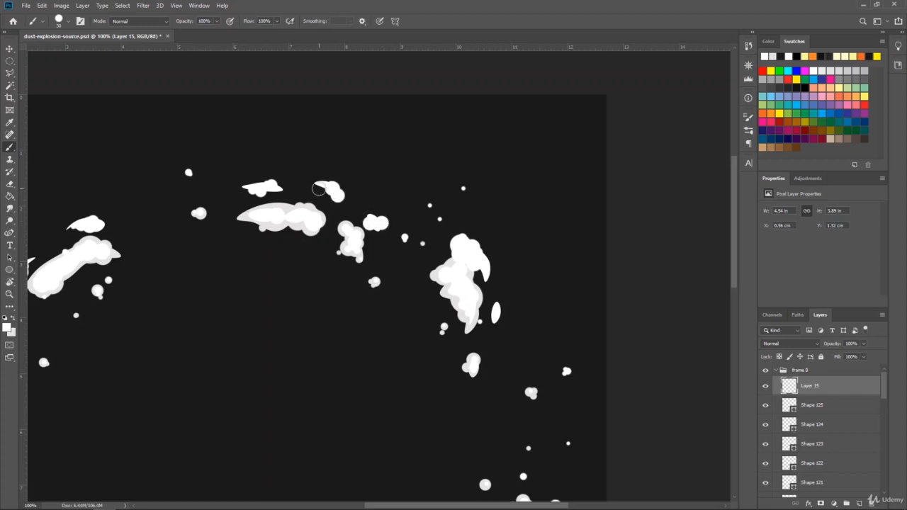
Round off the ends of the thin arc at the ring's top and puff out the neighbouring wisp with white dabs
key(bracketleft)
key(bracketleft)
click(315, 182)
click(326, 182)
key(bracketleft)
key(bracketleft)
click(339, 202)
key(bracketright)
key(bracketright)
click(323, 182)
click(259, 182)
key(bracketright)
key(bracketright)
click(267, 184)
Collapse the frame 8 group, hide the frame 7 layer and show the whole canvas at 50% zoom
click(775, 370)
click(765, 386)
key(z)
click(71, 21)
click(286, 343)
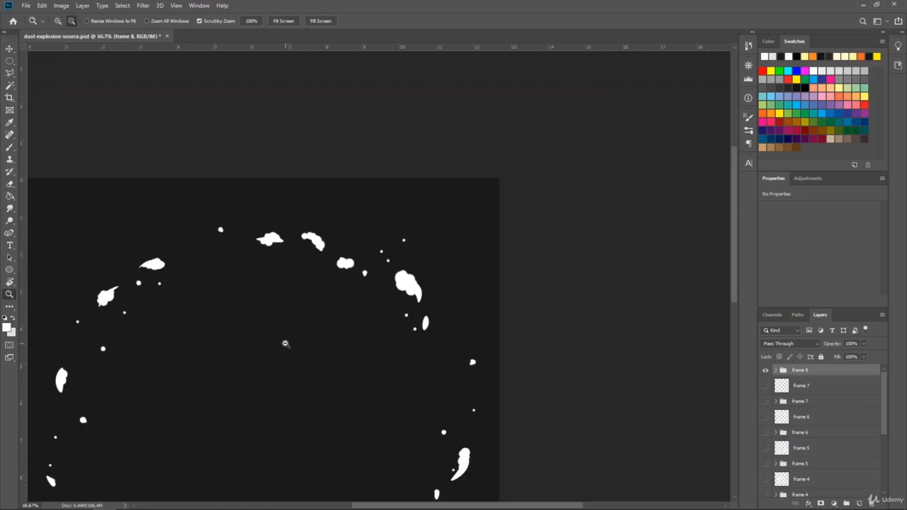
click(286, 343)
drag(735, 267, 735, 301)
scroll(795, 451, down, 5)
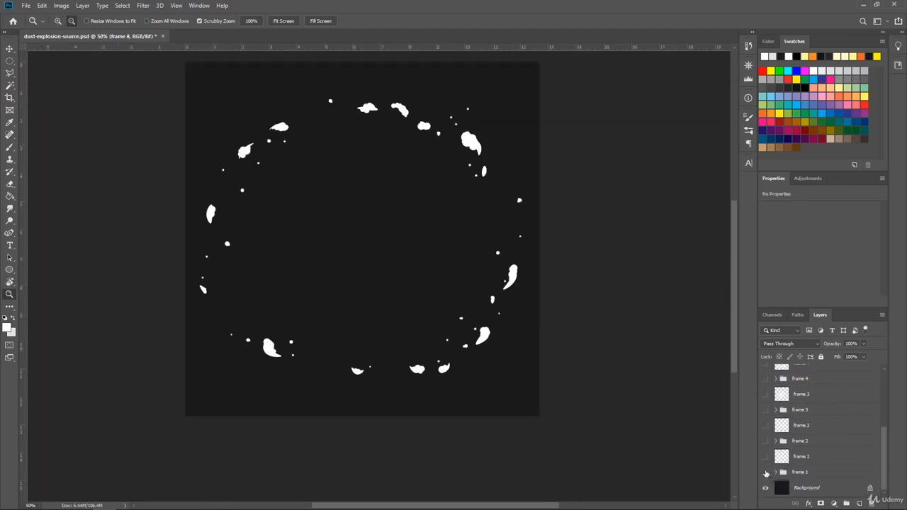
Hide the Background and stamp the visible frame 8 artwork onto a new layer named "frame 8"
click(765, 488)
scroll(824, 425, up, 5)
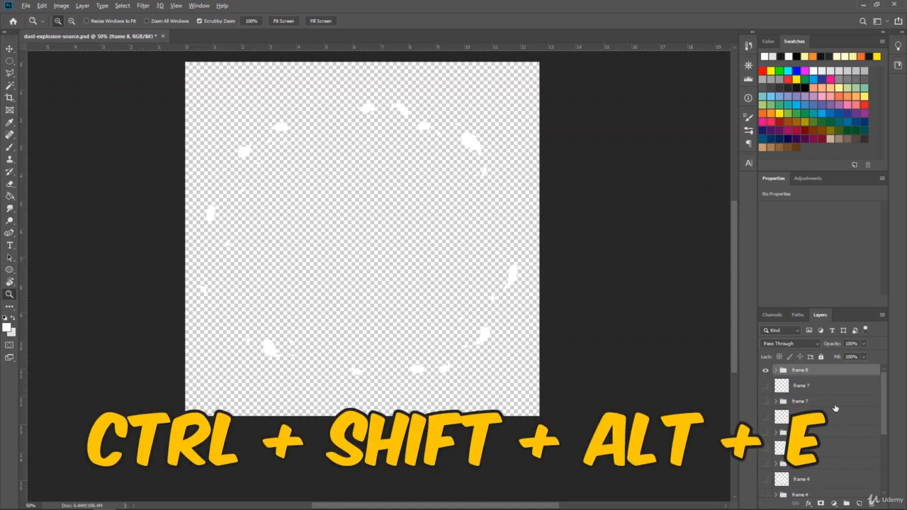
key(ctrl+shift+alt+e)
double_click(803, 374)
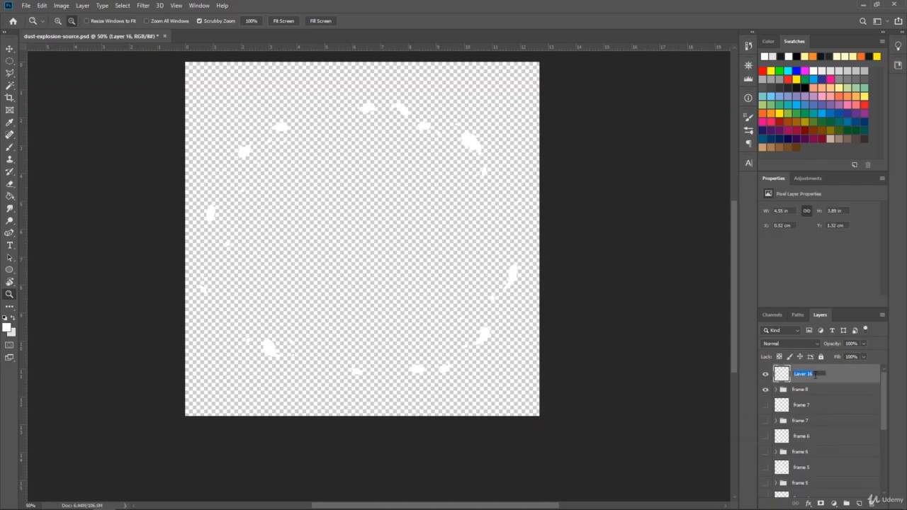
text(frame 8)
key(Return)
Show the Background again and hide the frame 8 group, keeping the merged frame 8 layer visible
scroll(763, 395, down, 5)
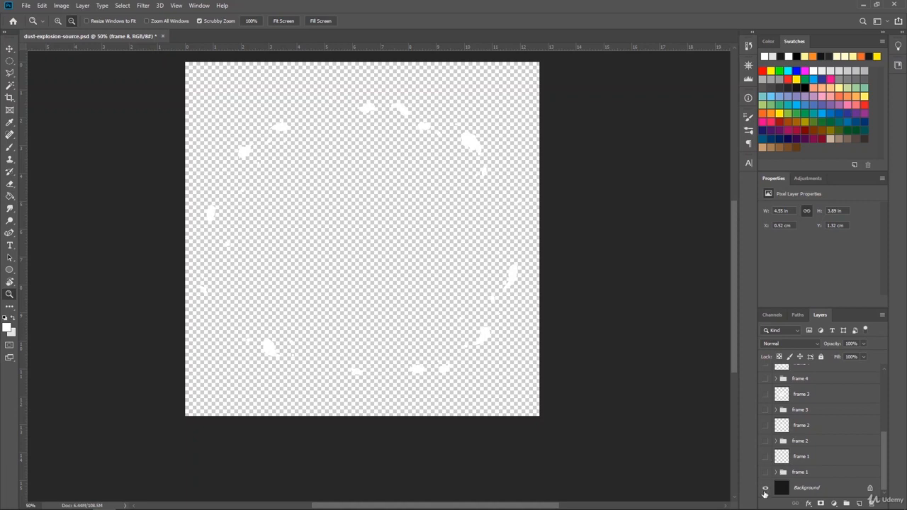
click(765, 488)
scroll(867, 398, up, 5)
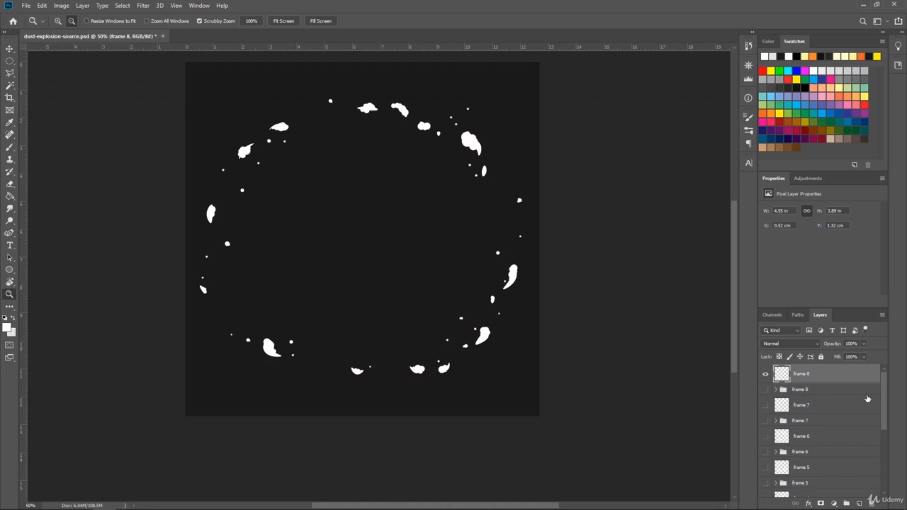
Create a new layer and brush small white dust dots and puffs all around the outside of the frame 8 ring
click(859, 502)
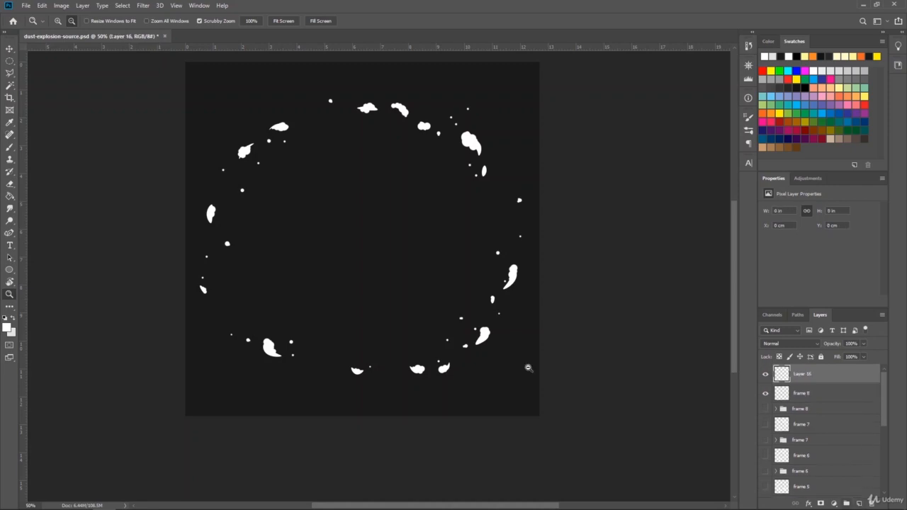
click(10, 147)
click(270, 114)
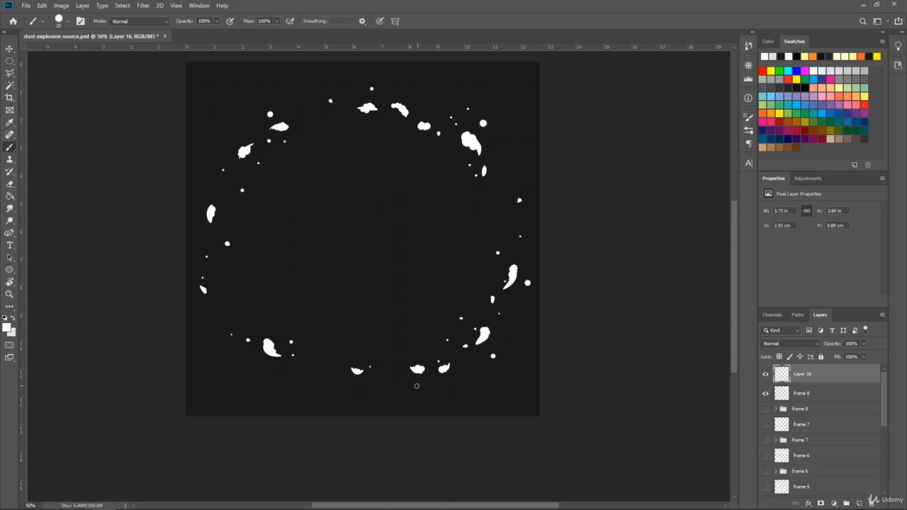
click(251, 367)
key(bracketright)
key(bracketleft)
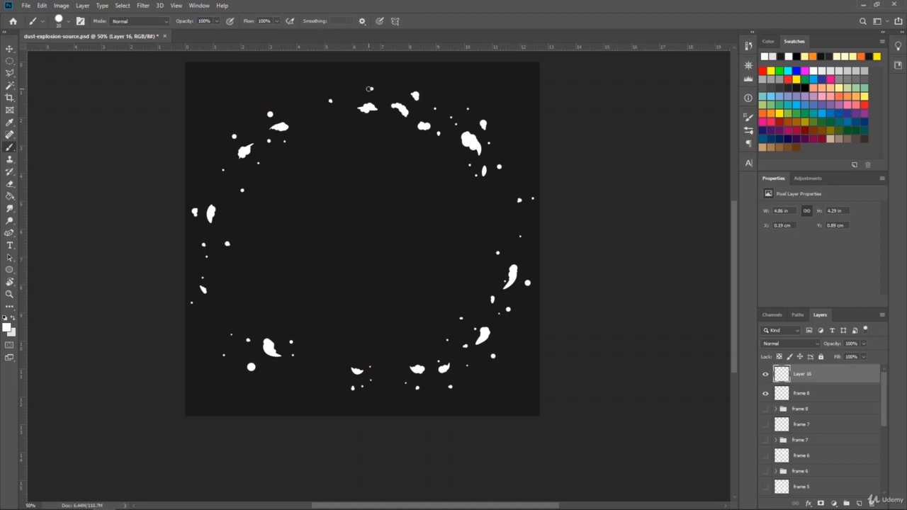
click(369, 89)
key(bracketleft)
Hide the frame 8 layer and the Background, and rename the new dust dots layer "frame 9"
click(766, 393)
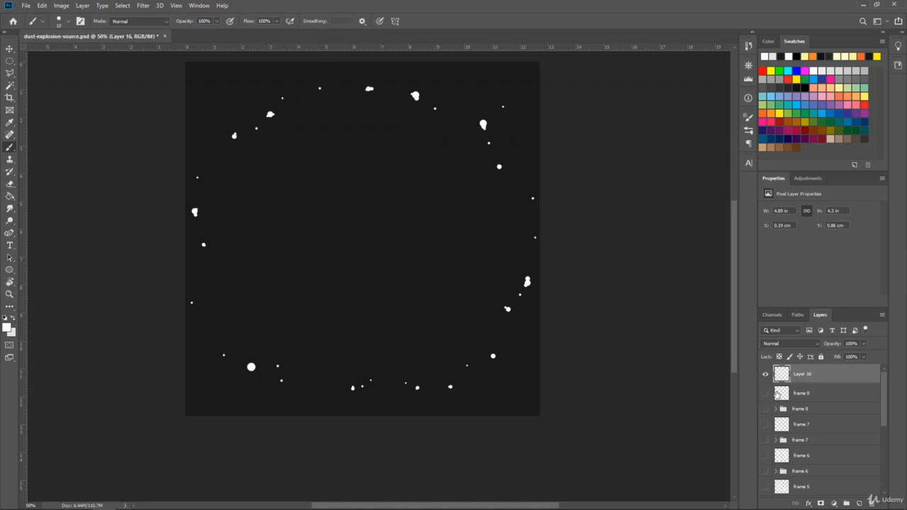
scroll(777, 394, down, 5)
click(765, 487)
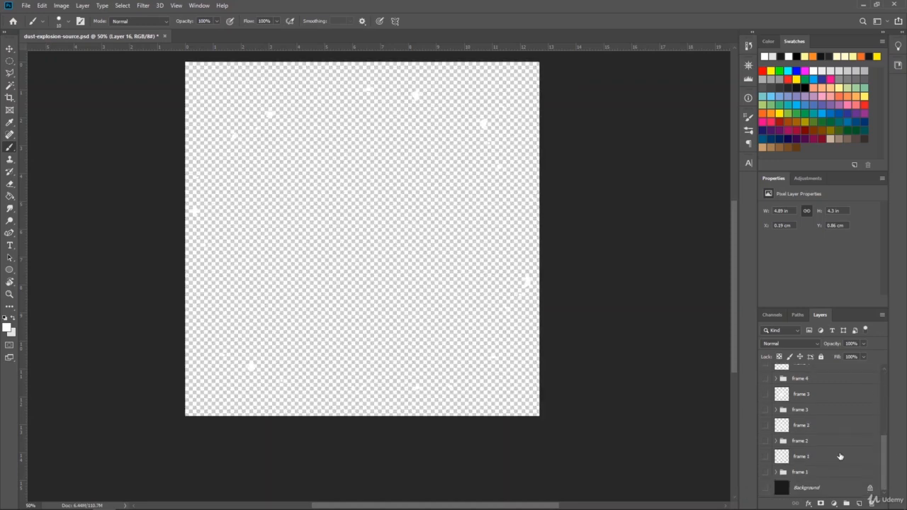
scroll(822, 424, up, 5)
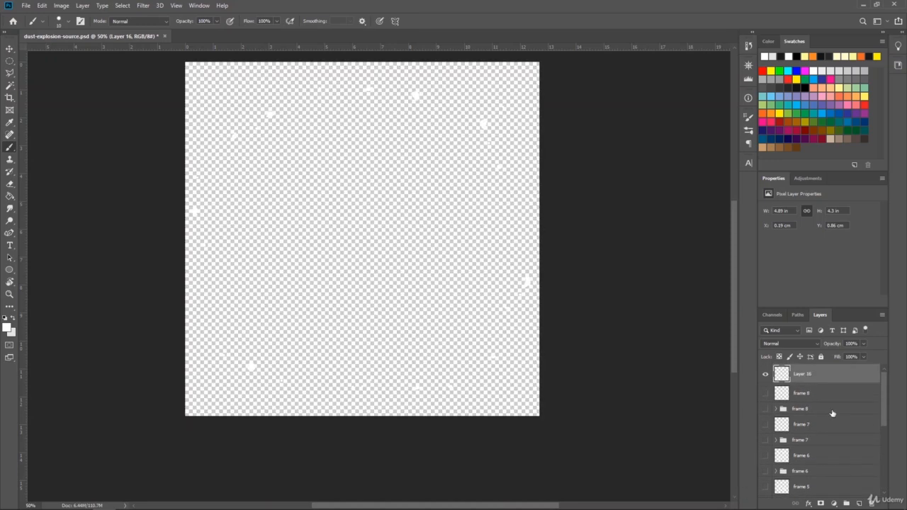
double_click(805, 375)
key(Return)
Show the merged layers of frames 1 through 8 and the Background together with frame 9
click(765, 394)
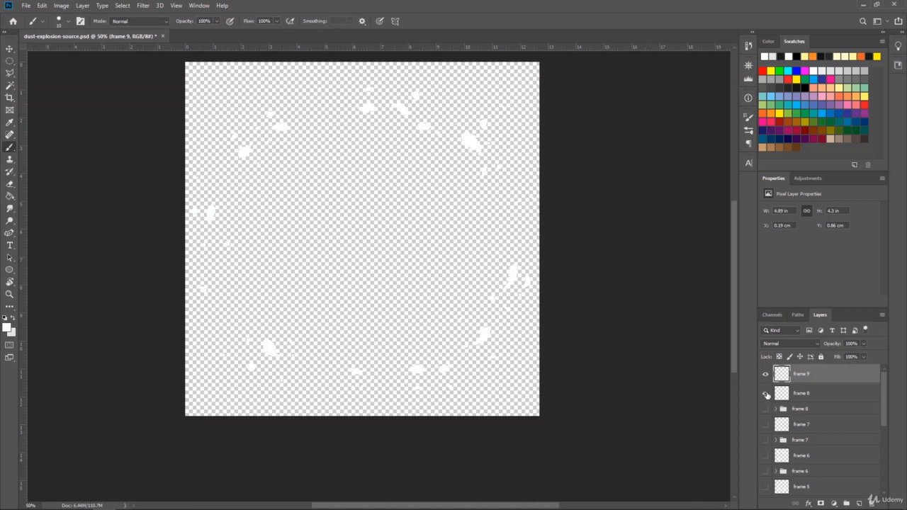
click(765, 424)
click(765, 455)
drag(884, 408, 884, 441)
click(765, 408)
click(766, 471)
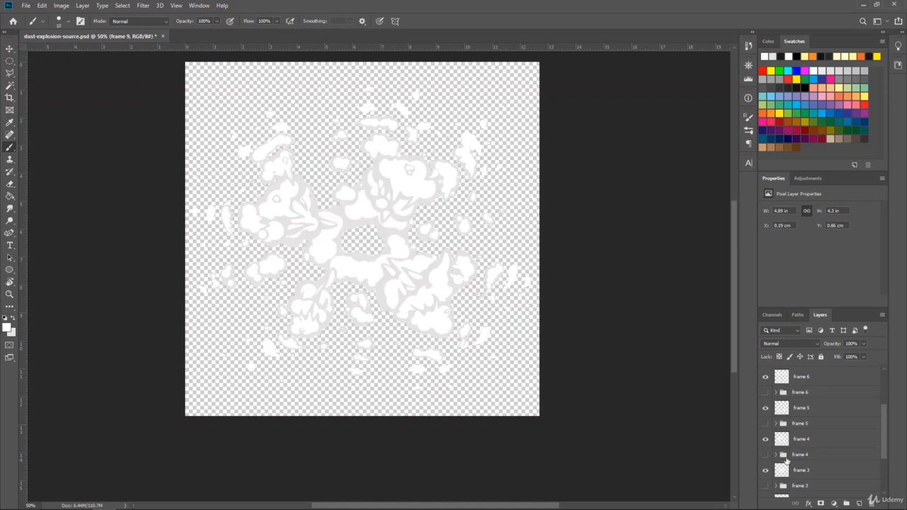
scroll(785, 462, down, 1)
click(766, 444)
click(766, 475)
scroll(782, 475, down, 1)
click(765, 487)
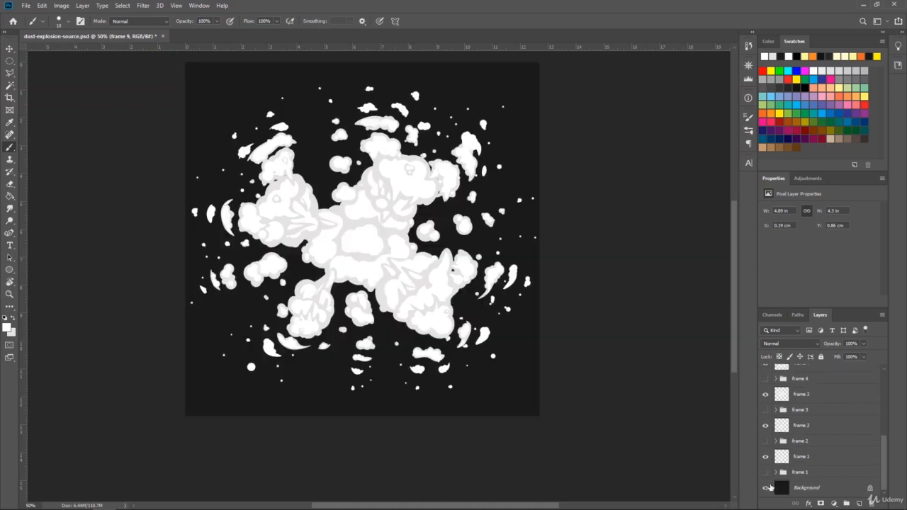
Set the merged frame 7 layer's opacity to 75%
scroll(800, 432, up, 5)
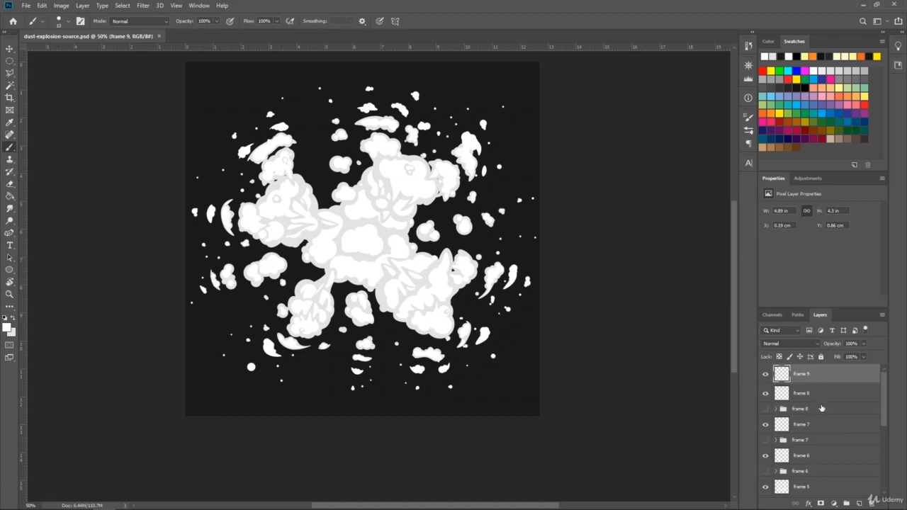
click(811, 432)
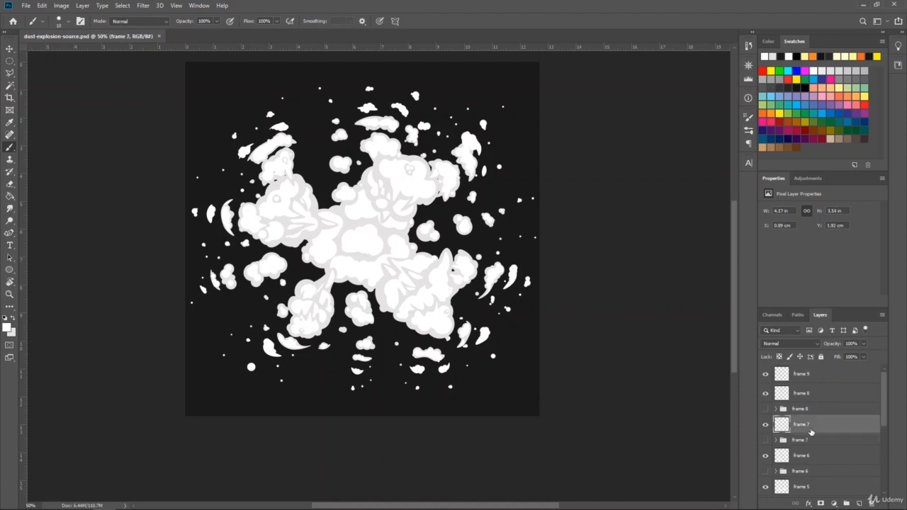
click(863, 343)
drag(855, 356, 853, 357)
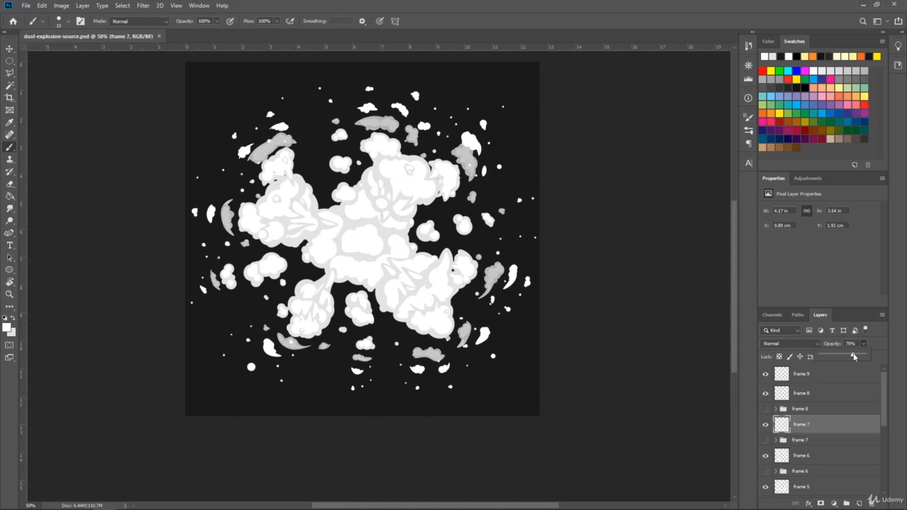
Lower the opacity of the merged frame 8 layer to about 54% and the frame 9 layer to 25%
click(822, 393)
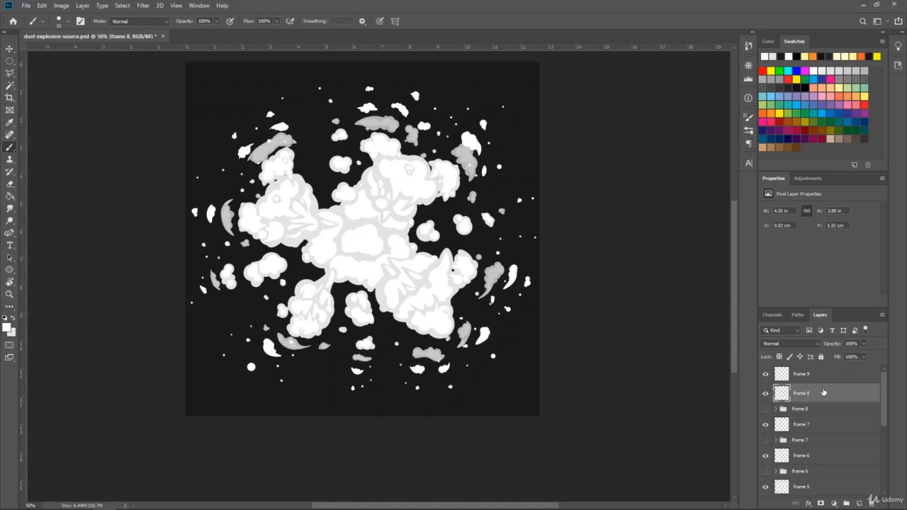
click(863, 343)
drag(854, 358, 846, 358)
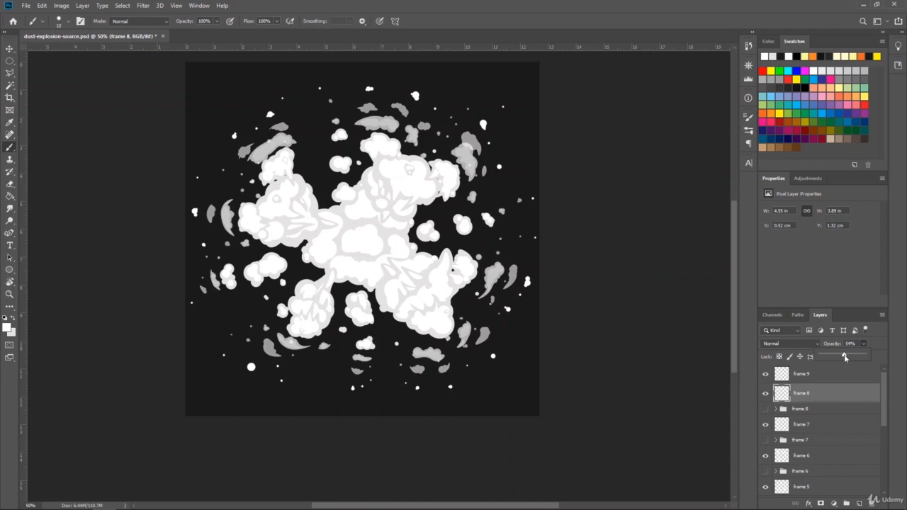
click(849, 373)
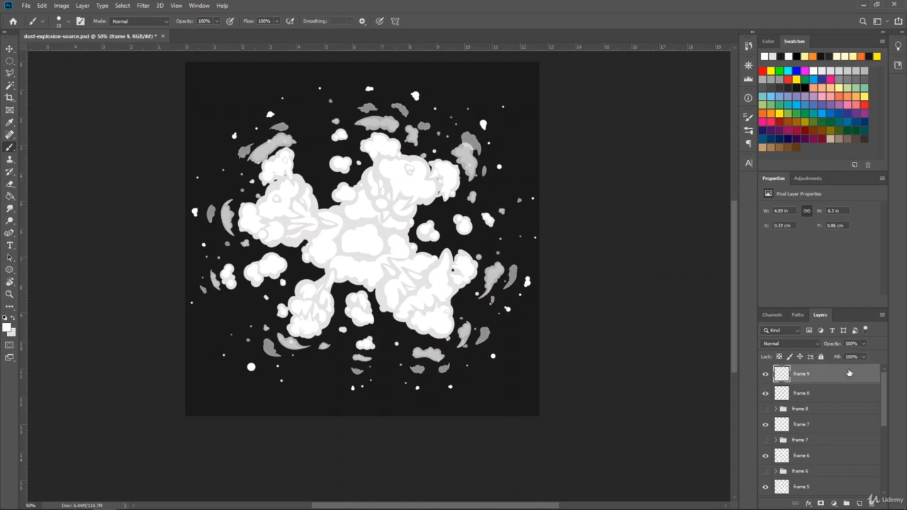
drag(843, 359, 833, 358)
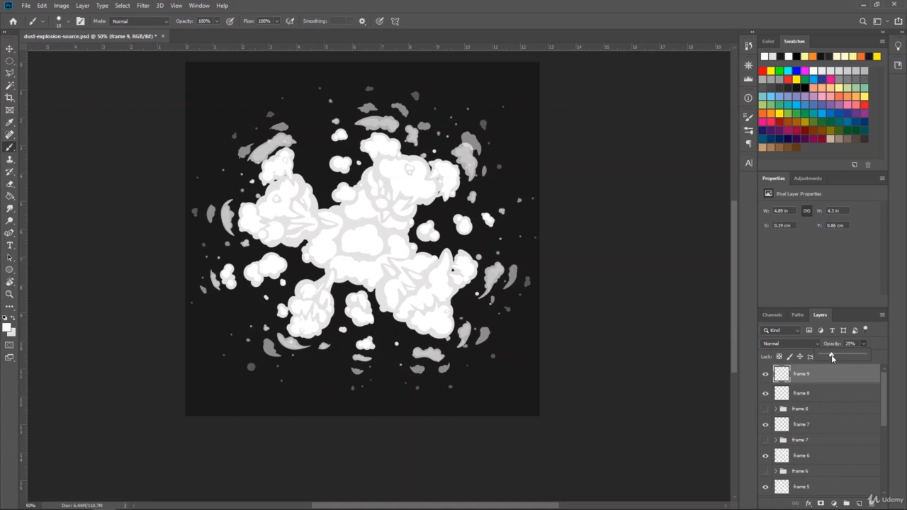
Save the layered document as dust-explosion-source.psd in the 2D Explosions Course folder, accepting the Photoshop format options
click(29, 6)
click(41, 110)
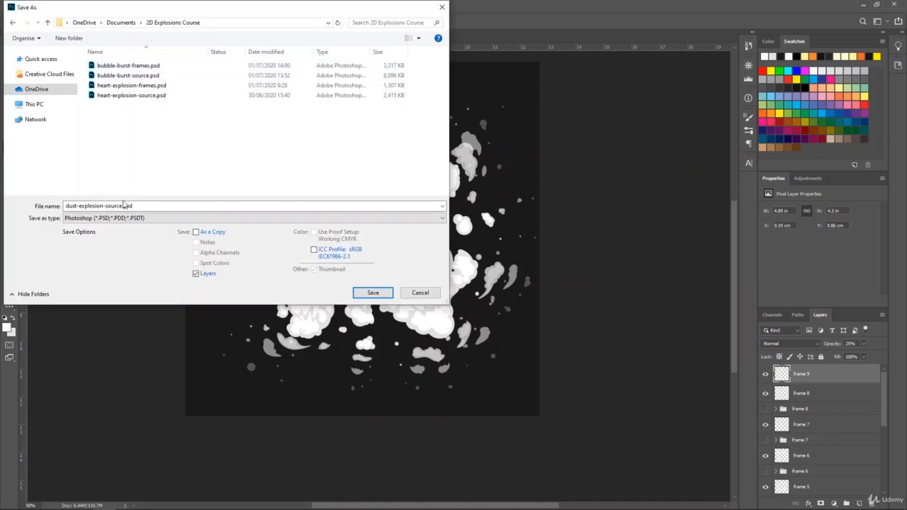
click(386, 294)
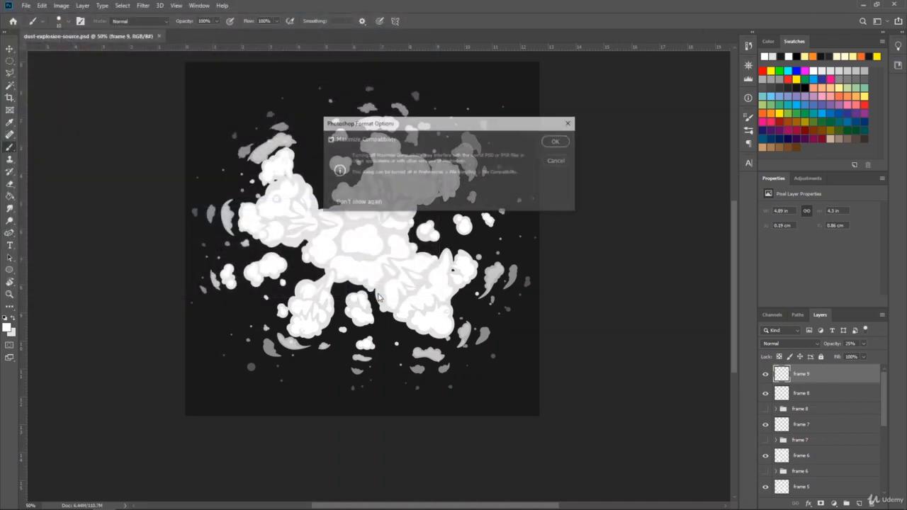
click(566, 142)
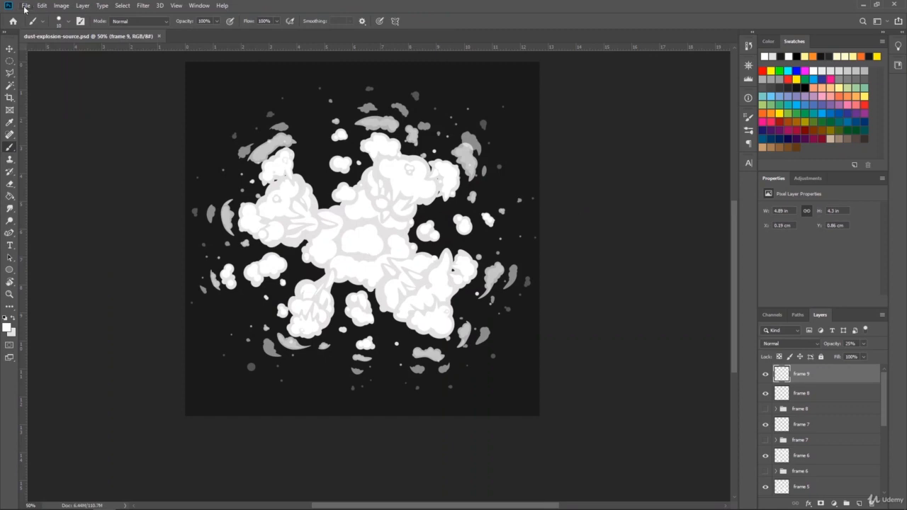
Save the document under the new name dust-explosion-frames.psd in the same folder
click(25, 6)
click(31, 118)
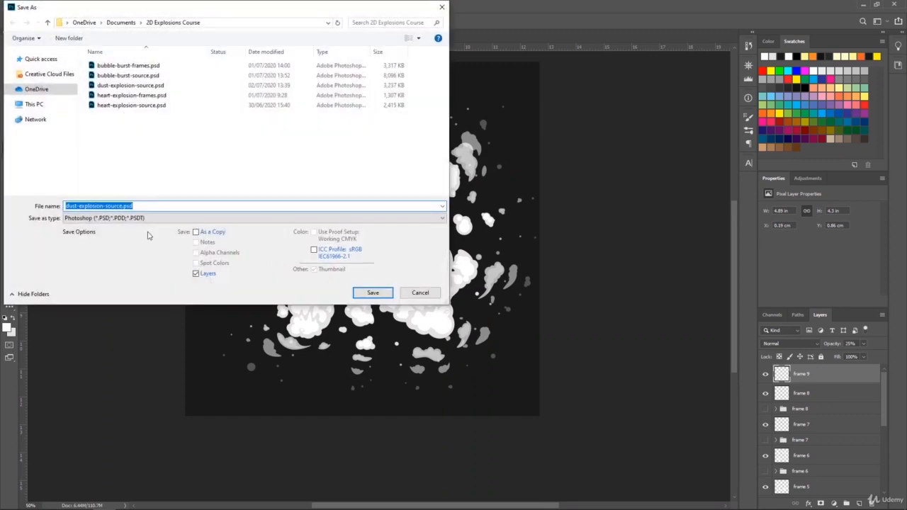
double_click(115, 206)
text(frame)
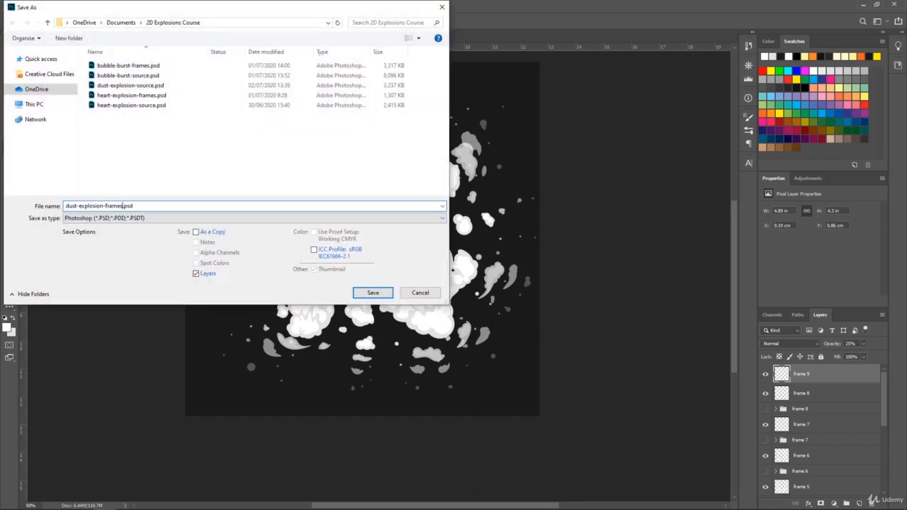
text(s)
key(Return)
key(Return)
Delete the hidden layer groups of frames 8 through 1, keeping only the merged frame layers and the Background
click(828, 414)
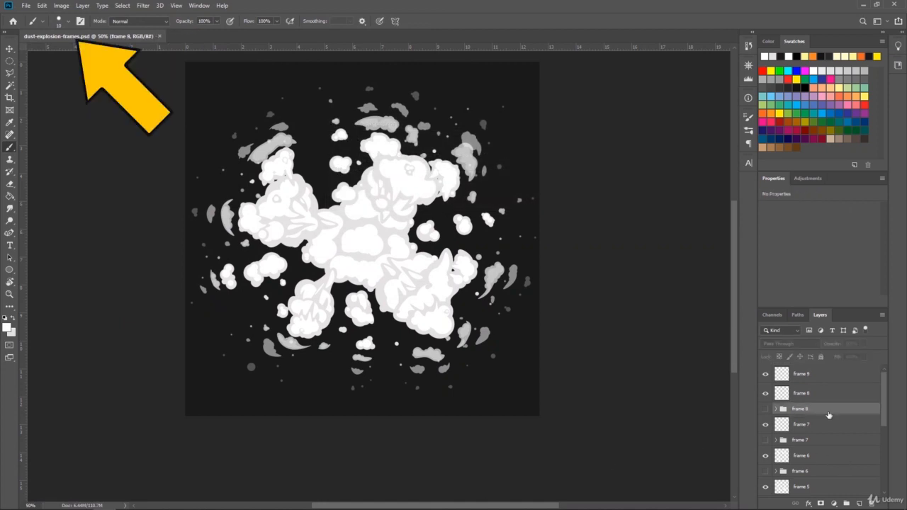
key(Delete)
click(816, 427)
key(Delete)
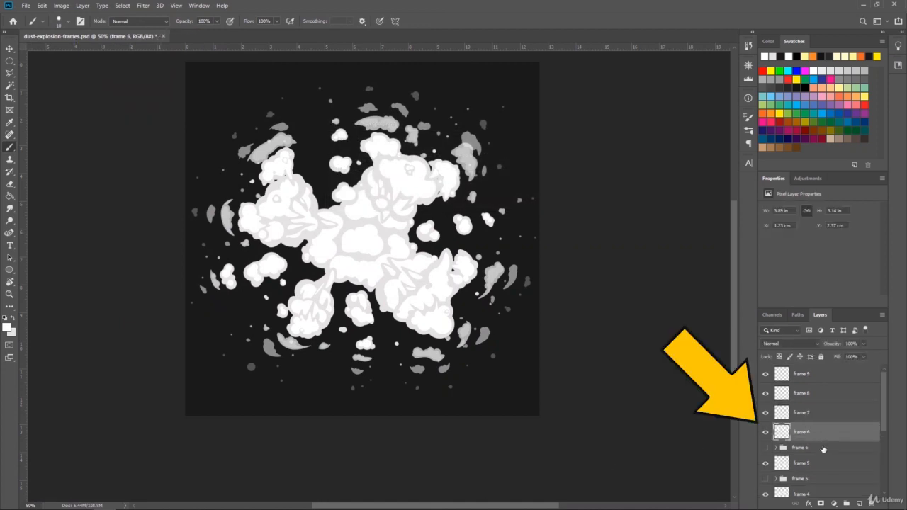
click(822, 448)
key(Delete)
scroll(829, 453, down, 4)
click(817, 393)
key(Delete)
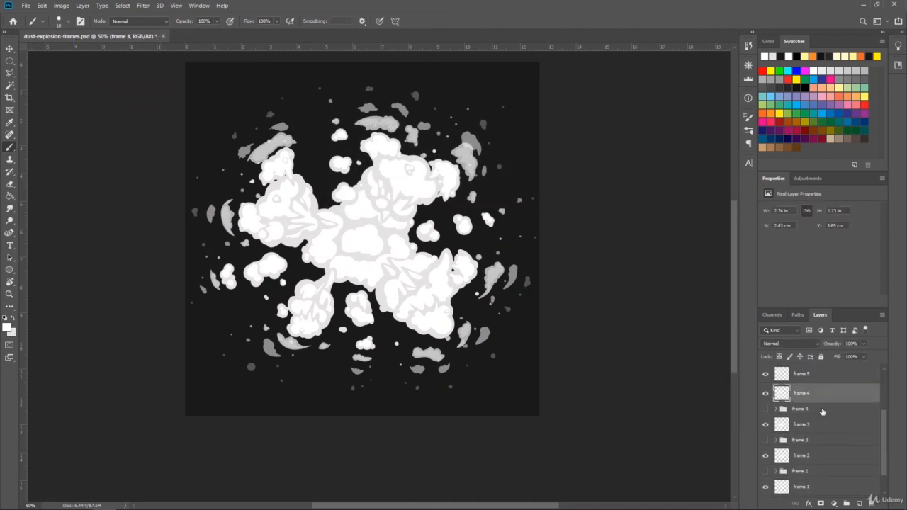
click(822, 410)
key(Delete)
click(818, 430)
key(Delete)
click(819, 444)
key(Delete)
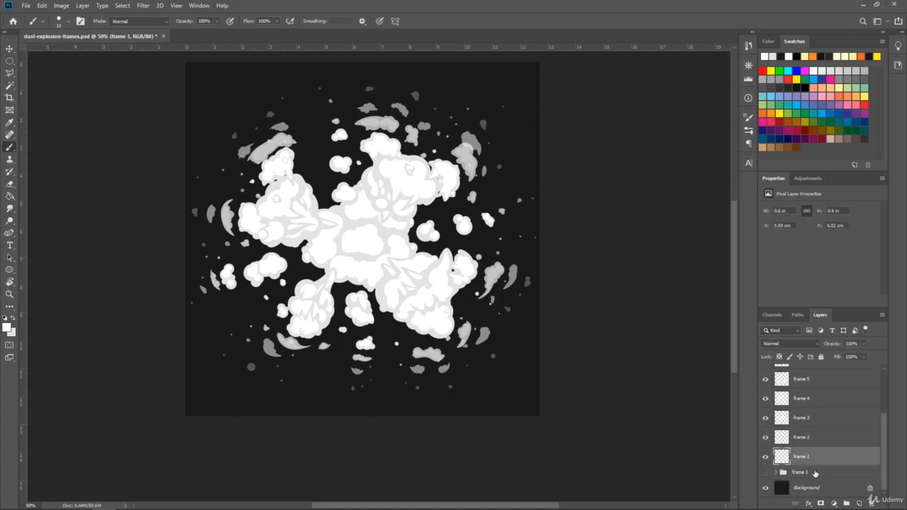
click(818, 475)
key(Delete)
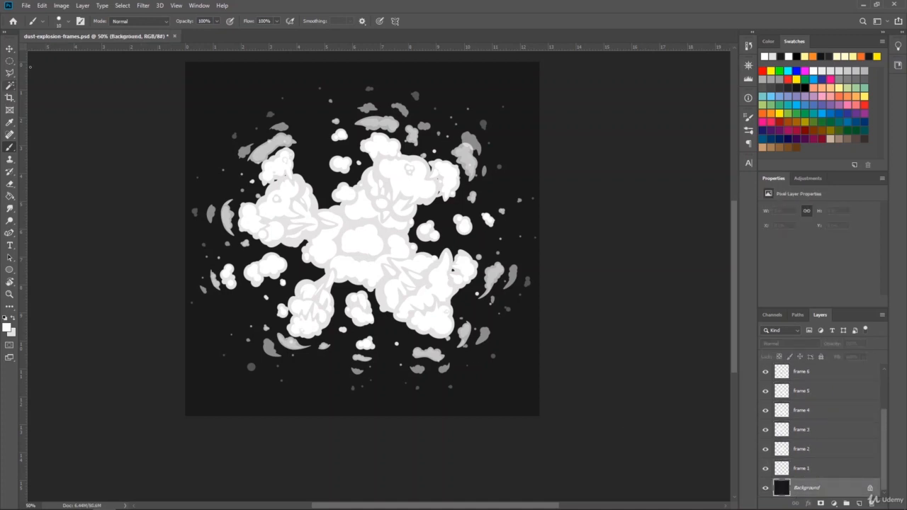
Open the Timeline, create a frame animation and make frames from the layers
click(198, 5)
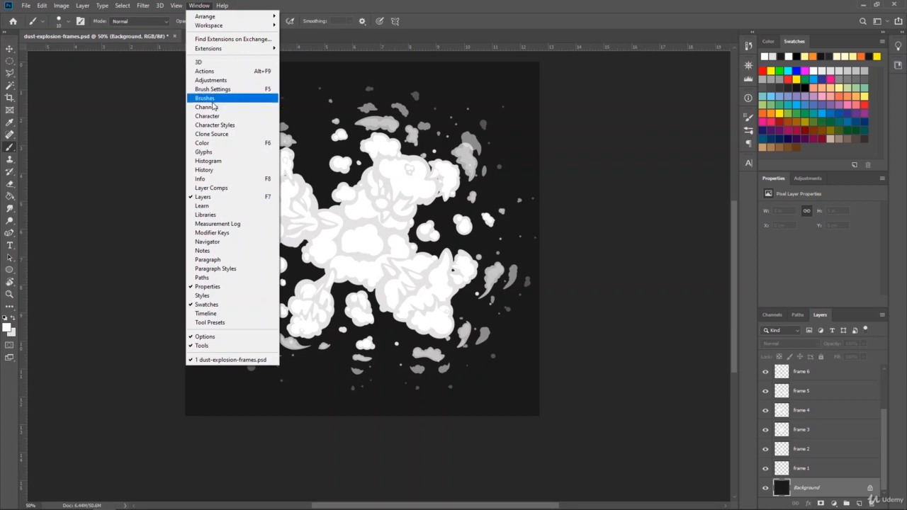
click(207, 313)
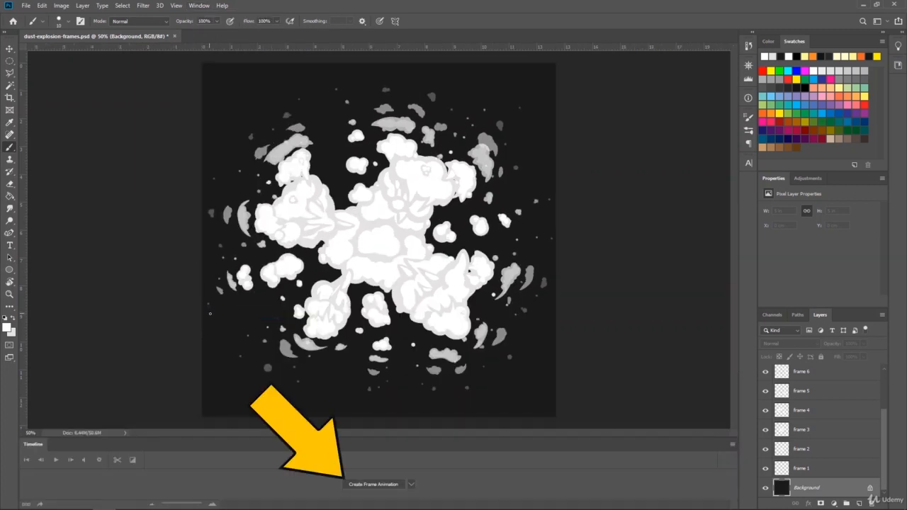
click(374, 485)
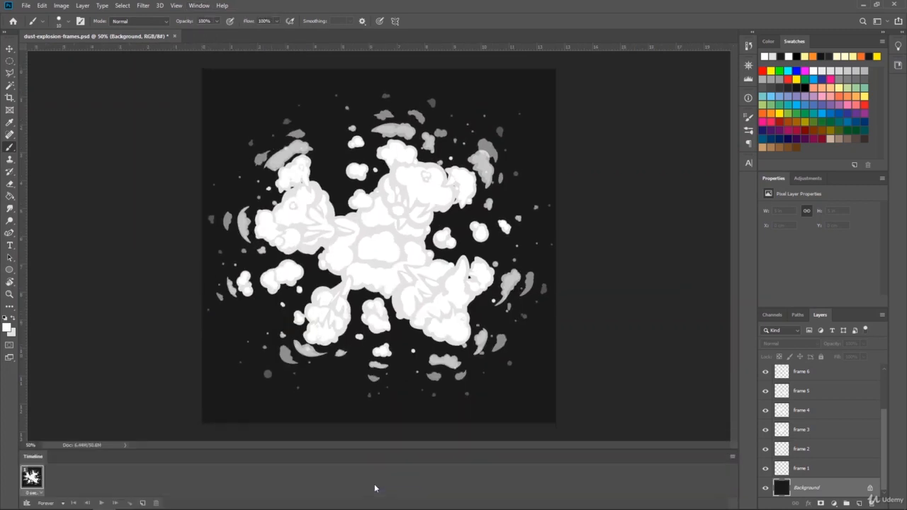
click(732, 457)
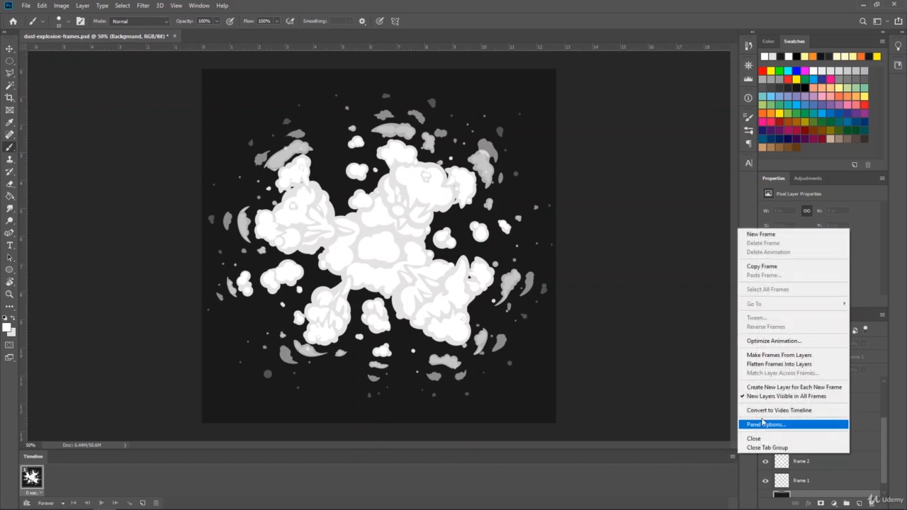
click(779, 355)
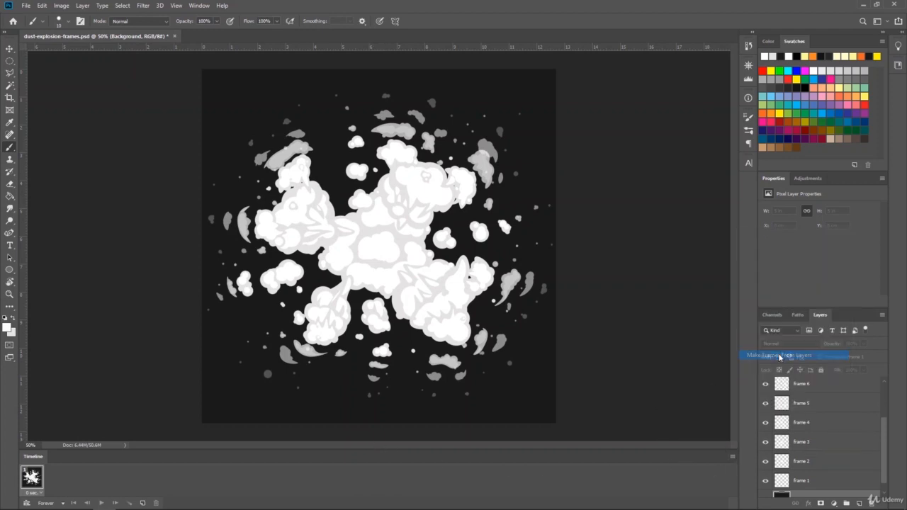
Delete the first animation frame, which holds only the Background, and show the Background layer behind the explosion frames
click(156, 503)
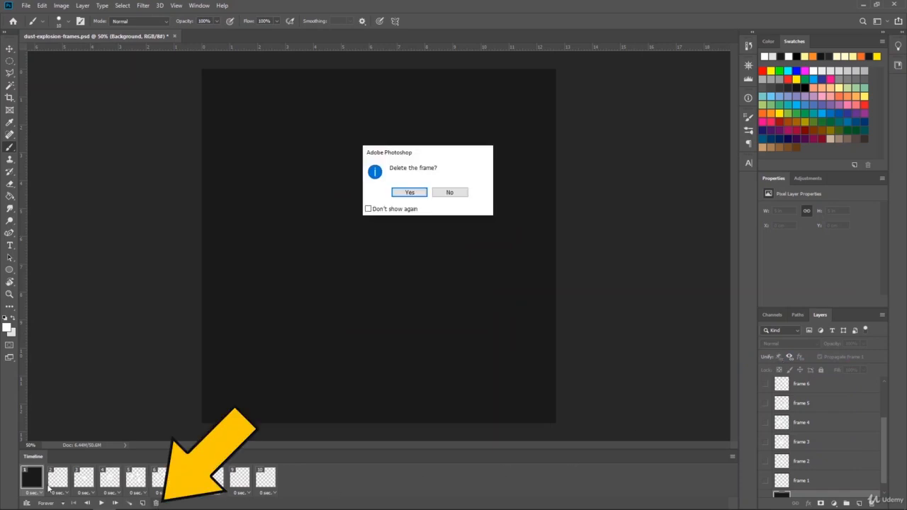
click(410, 192)
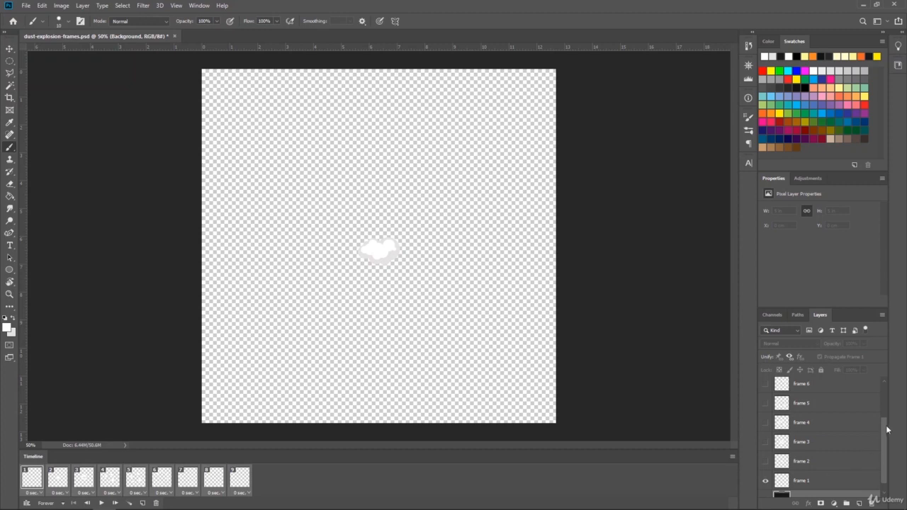
drag(886, 429, 884, 453)
click(765, 488)
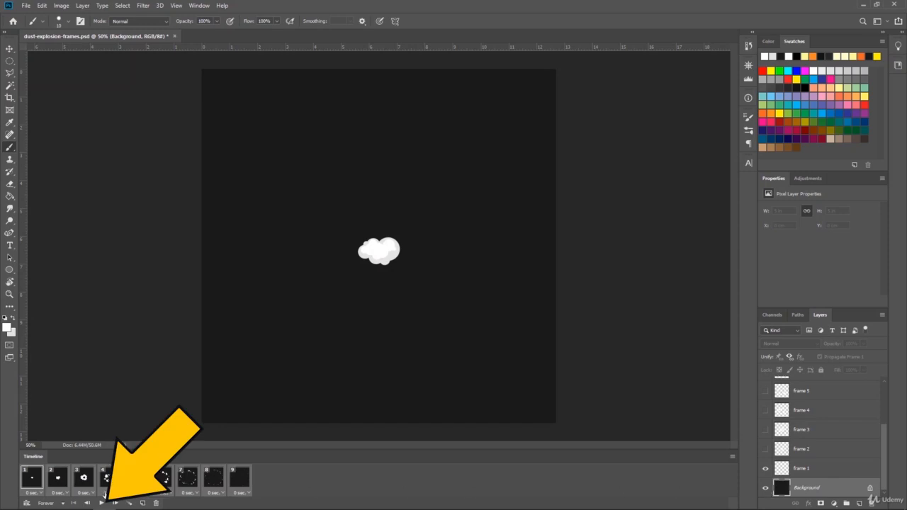
Play the dust explosion animation, view it at 25% zoom, and stop playback
click(103, 503)
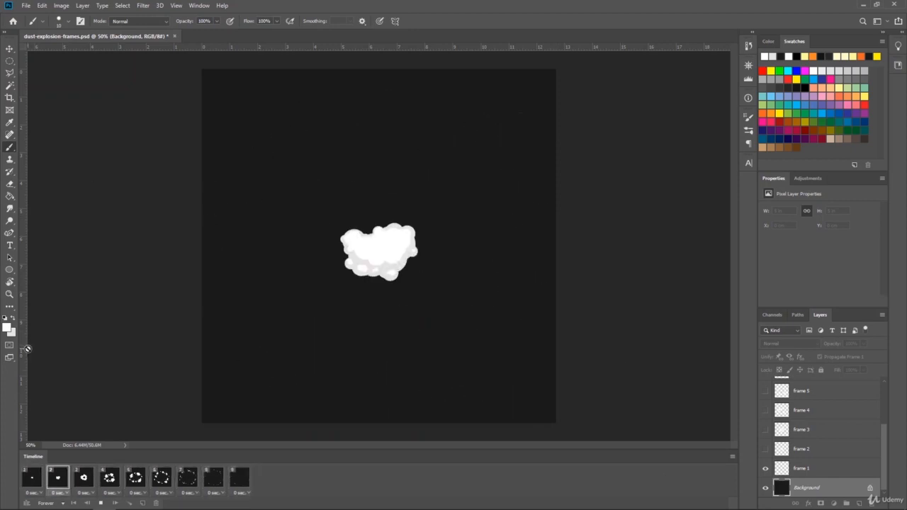
click(9, 294)
alt+click(318, 237)
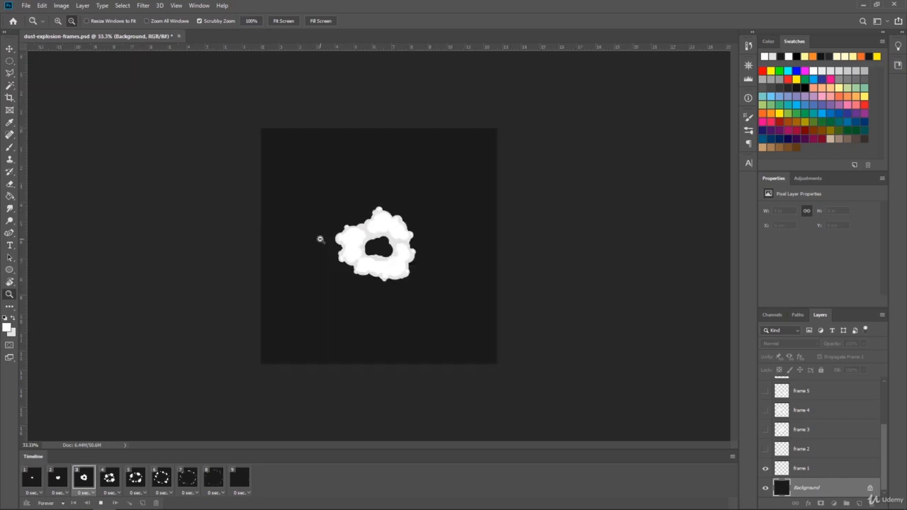
alt+click(319, 239)
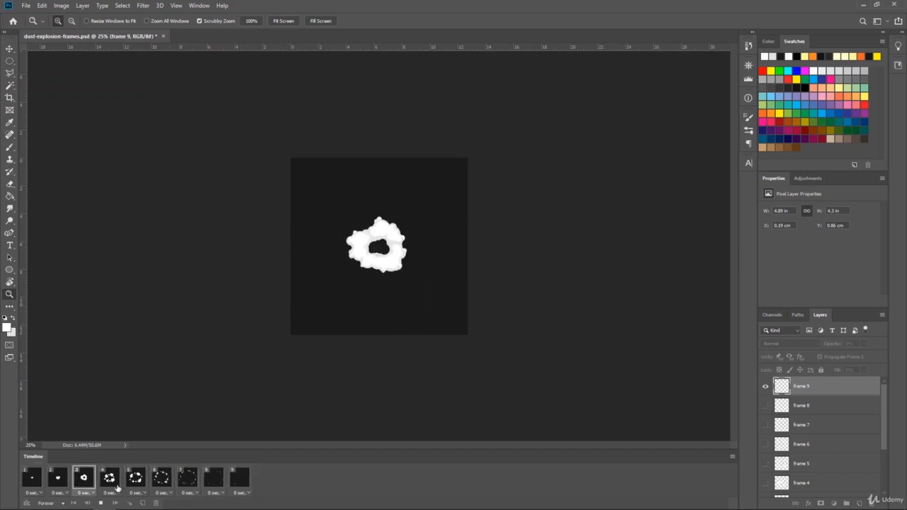
click(105, 502)
Delete the second frame from the dust explosion animation and play the shortened sequence
click(61, 480)
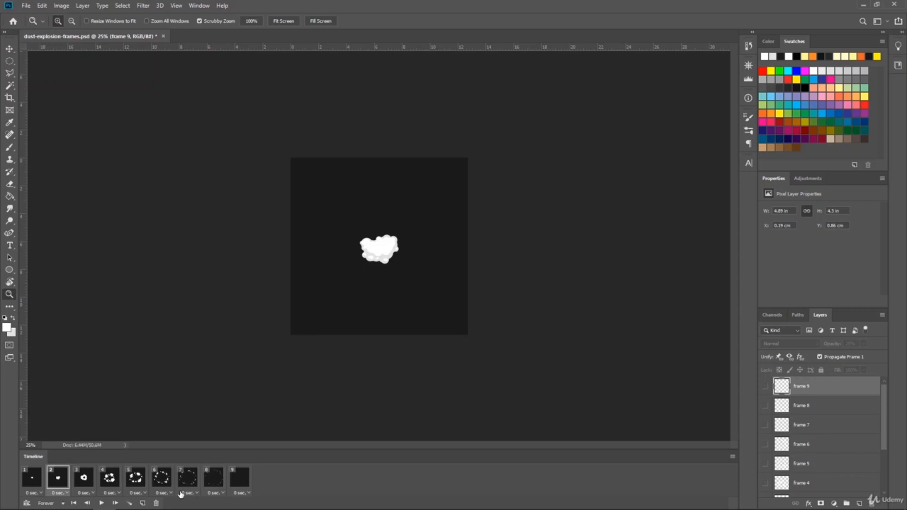
click(157, 503)
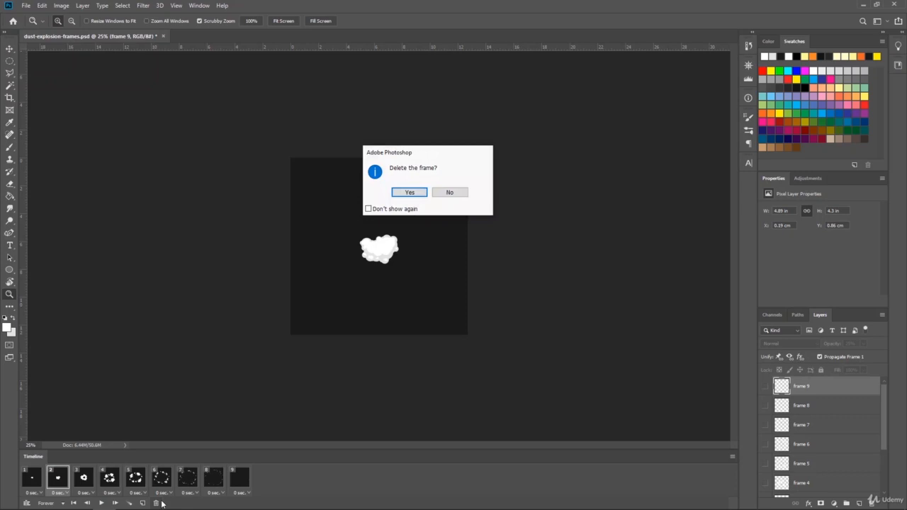
click(411, 191)
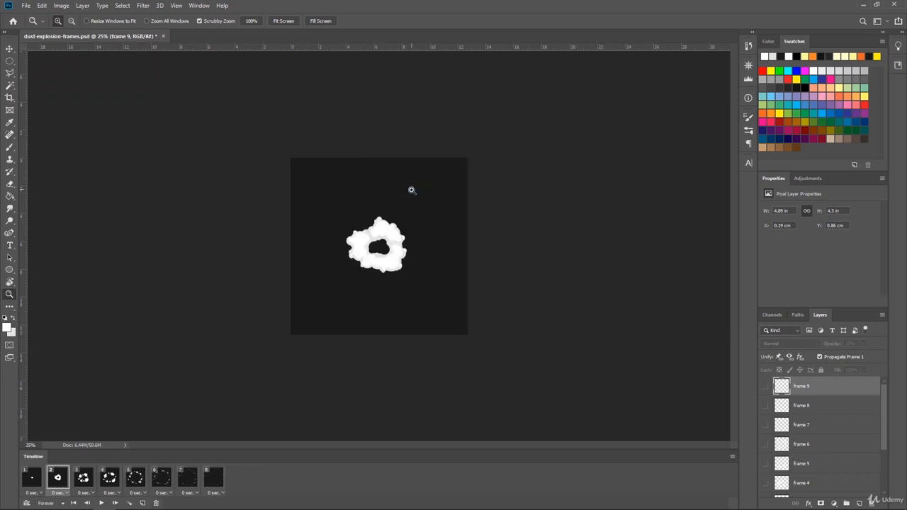
click(102, 503)
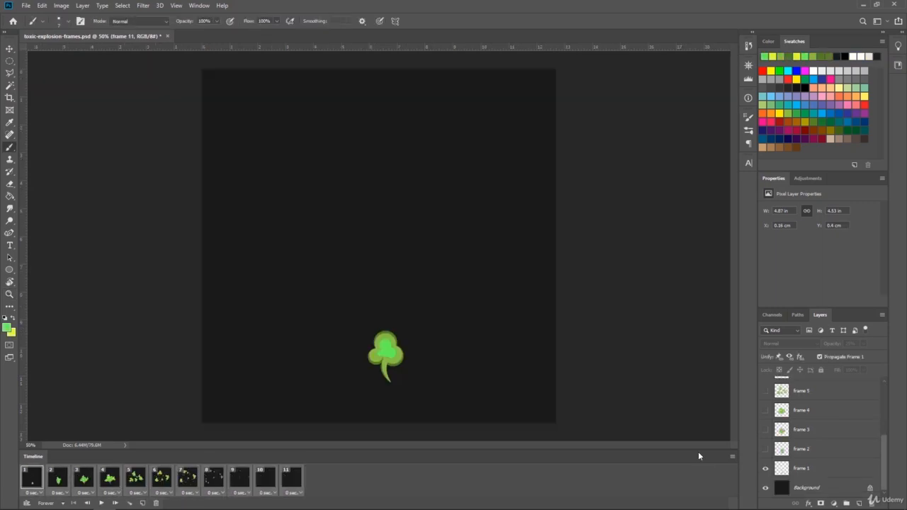
Play the frame animation of the green explosion in toxic-explosion-frames.psd
click(101, 503)
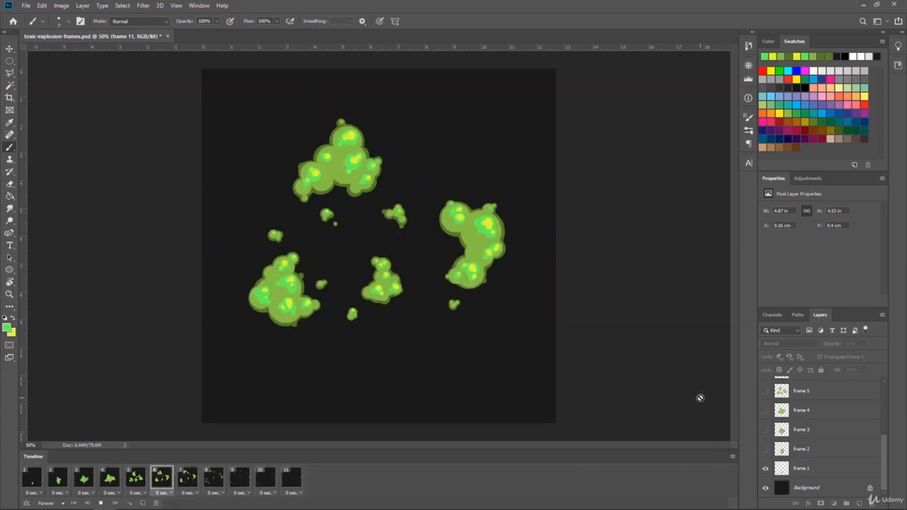